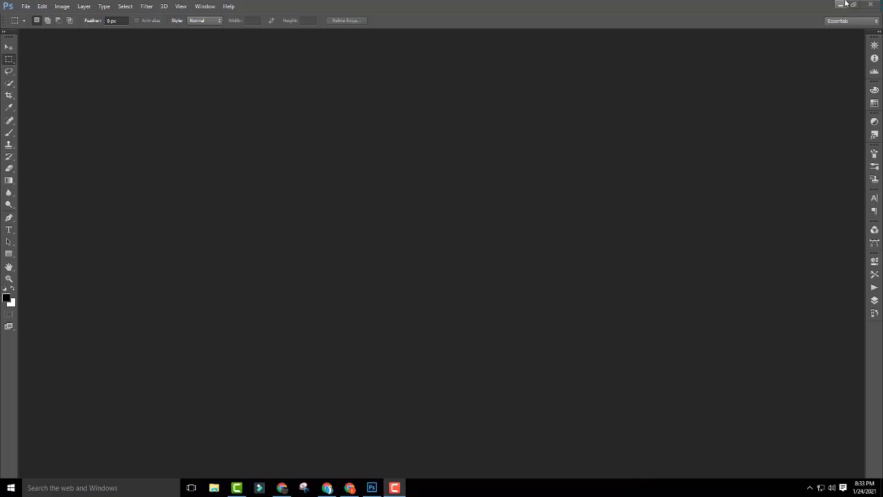
Minimize Photoshop to the desktop and restore it from the taskbar
left_click(841, 6)
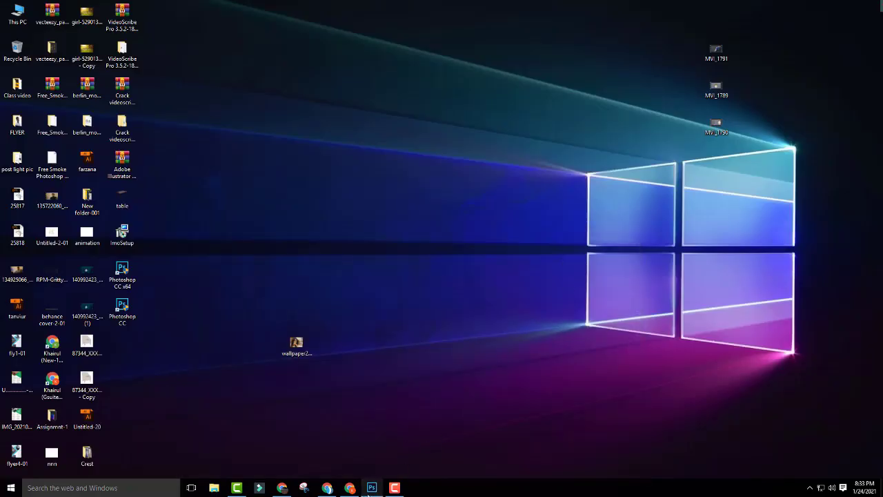
left_click(371, 489)
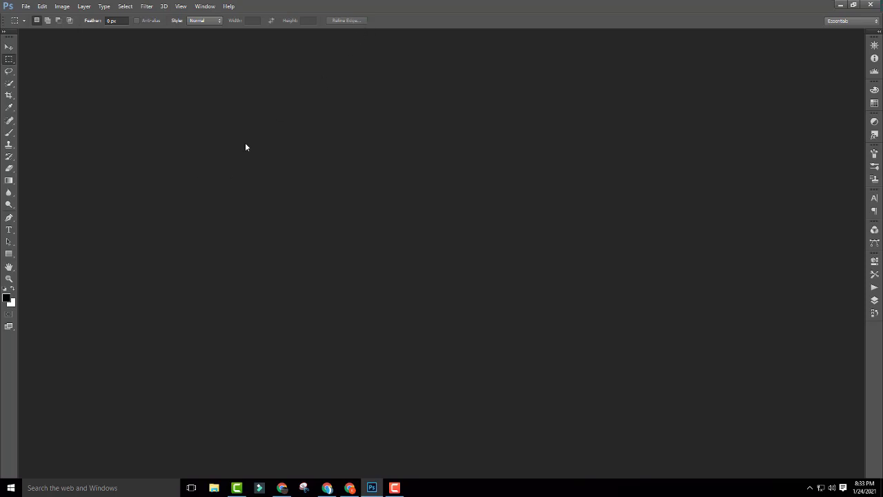
Create a default 7 × 5 in, 72 ppi white document and move its window right
left_click(26, 6)
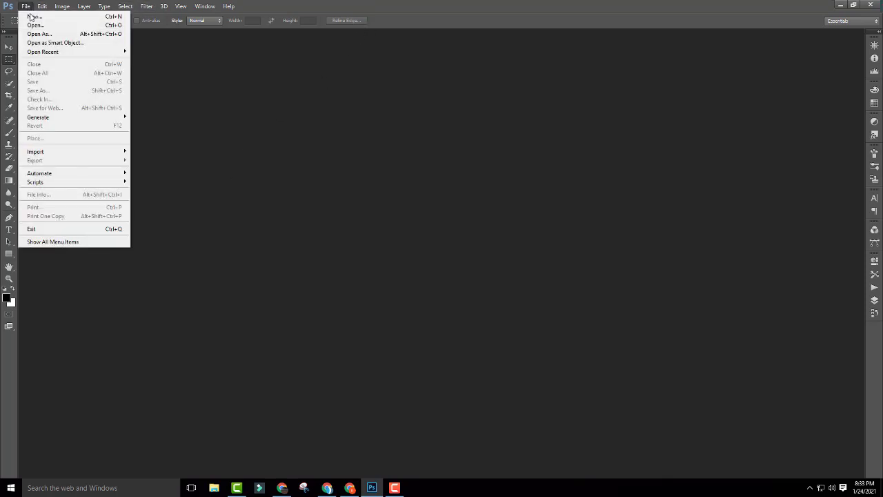
left_click(48, 17)
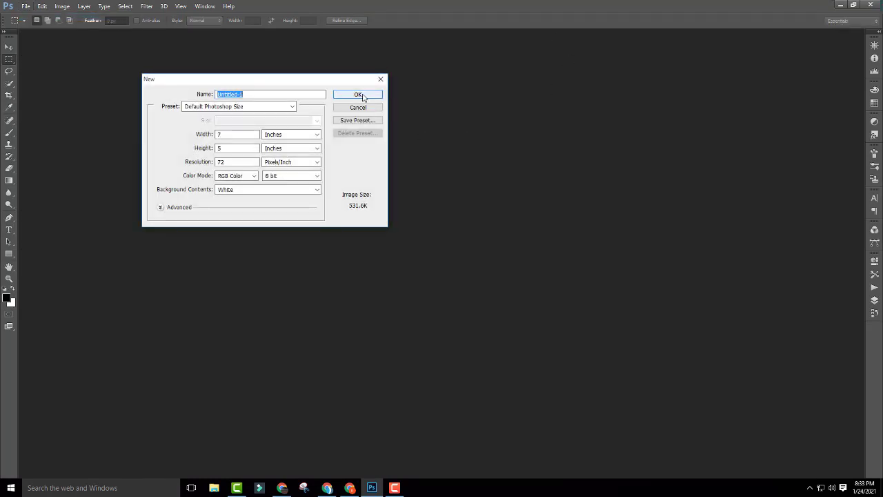
left_click(365, 96)
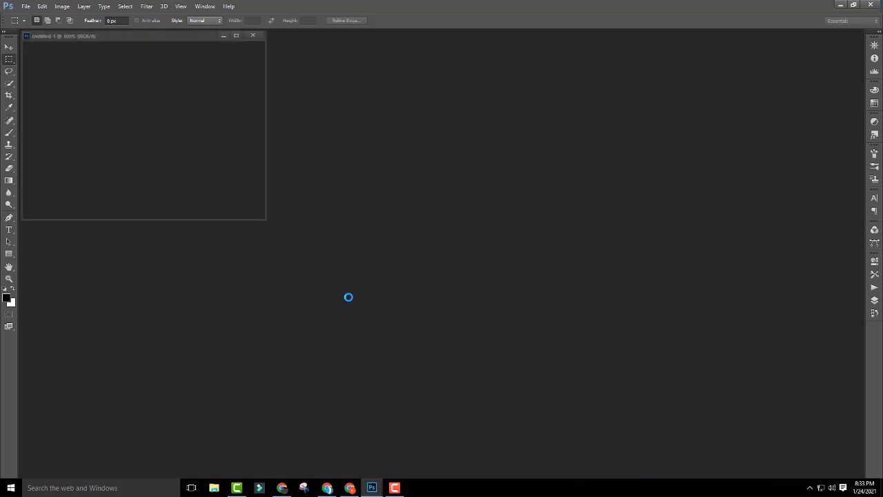
left_click_drag(201, 36, 406, 33)
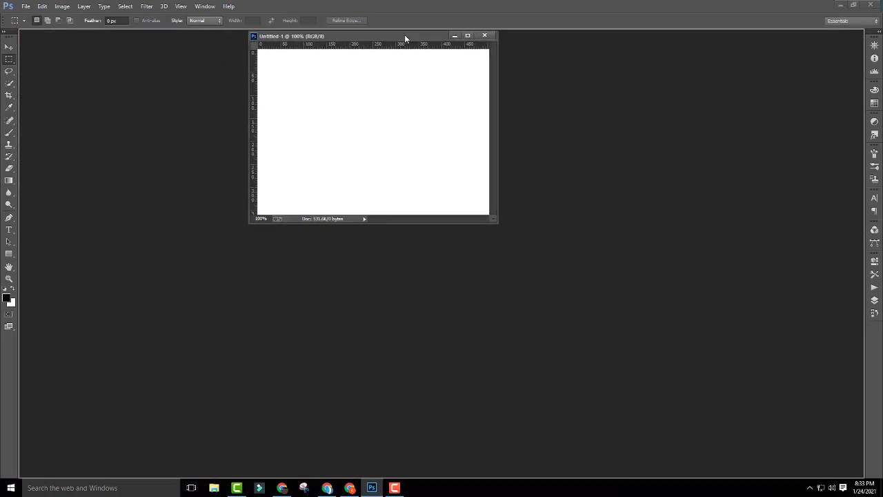
Zoom the canvas in and back out, and show the toolbox in two columns
left_click(9, 47)
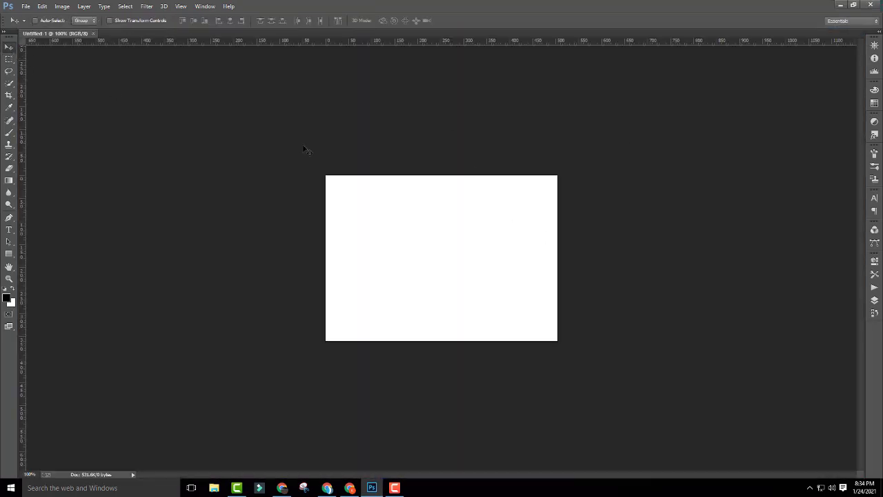
key("ctrl+plus")
key("ctrl+plus")
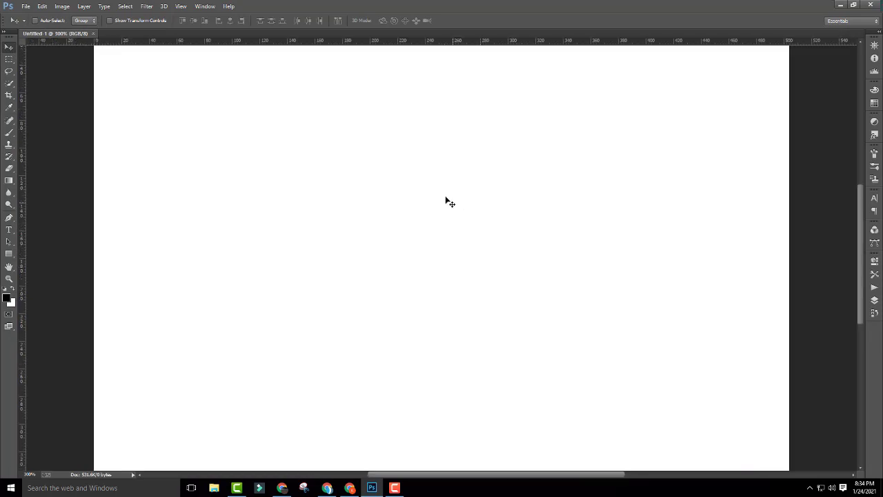
key("ctrl+minus")
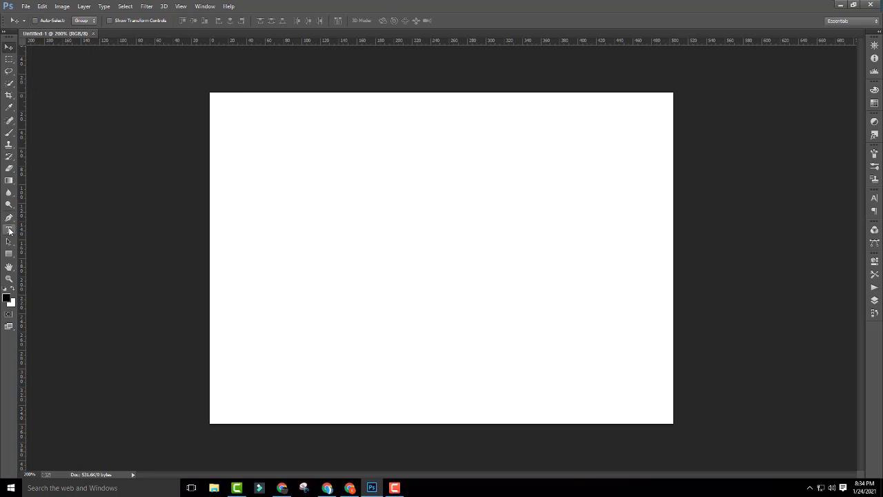
left_click(4, 31)
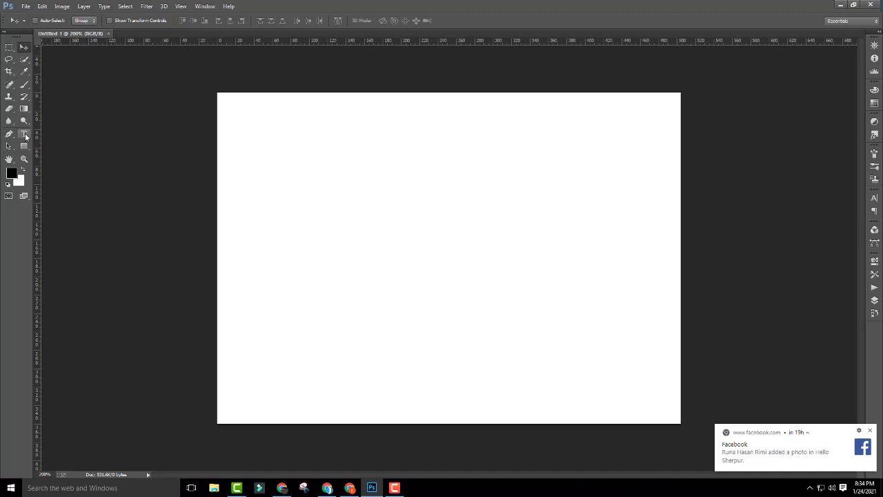
Select the Horizontal Type tool
left_click(26, 137)
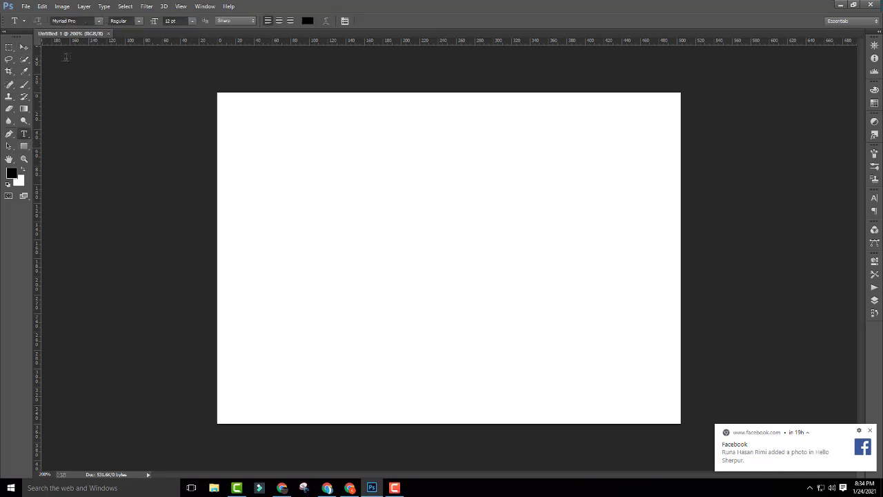
left_click(23, 47)
left_click(26, 135)
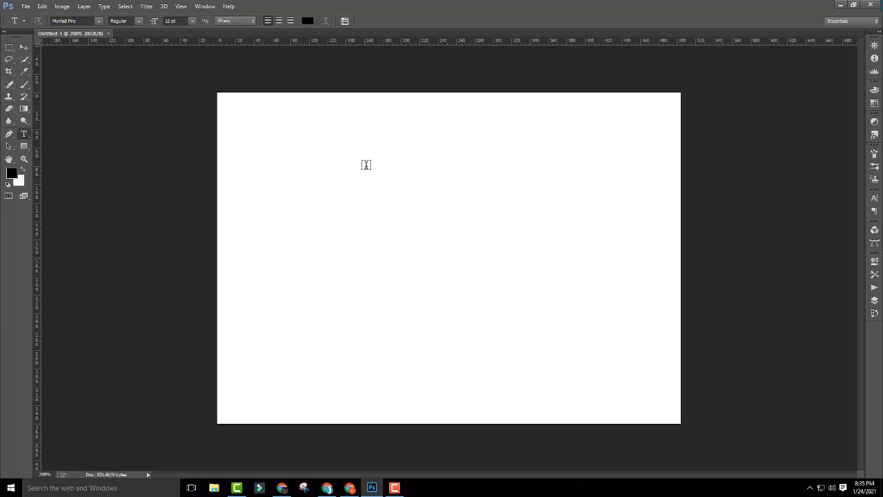
Type DIT on the canvas and nudge it into place, undoing an accidental move
left_click(367, 165)
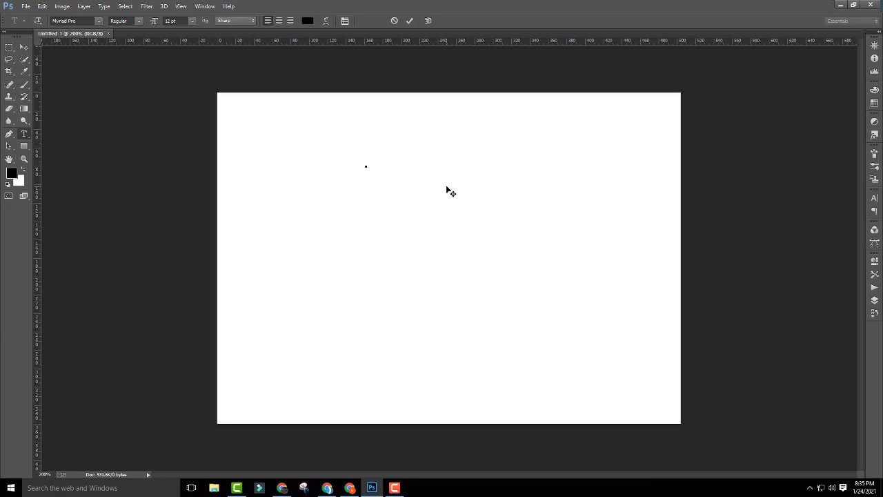
type("DII")
left_click(24, 47)
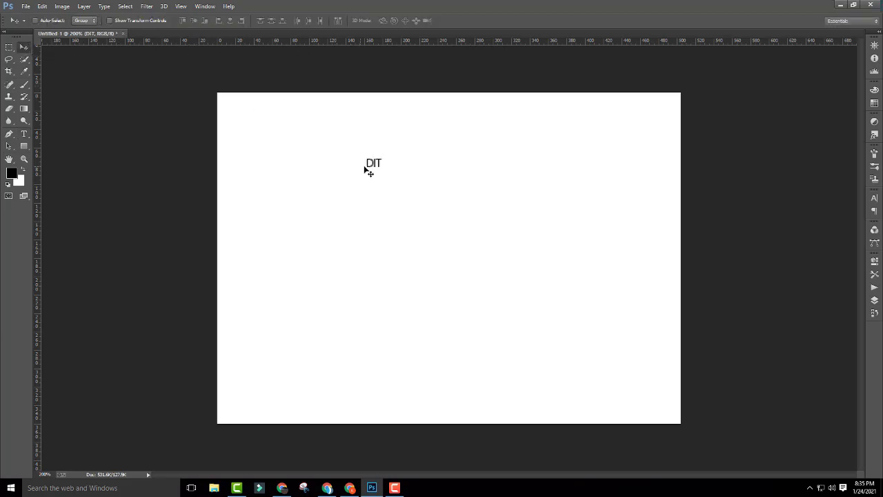
left_click_drag(373, 165, 378, 168)
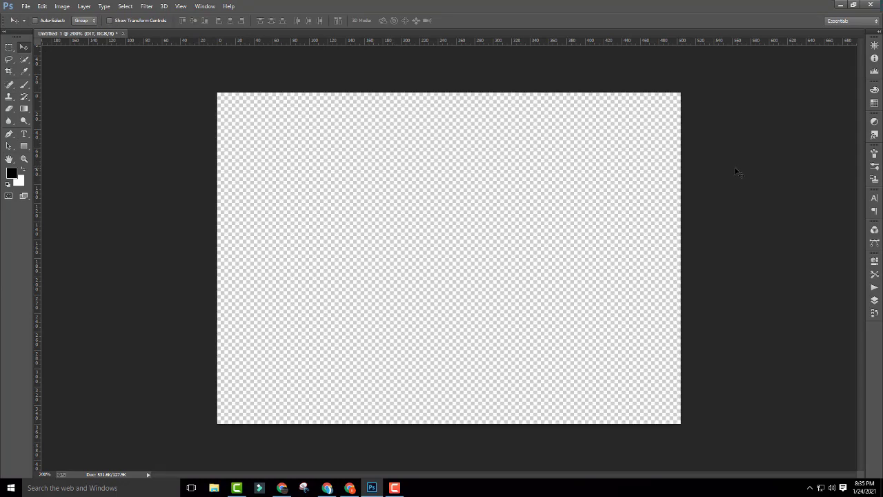
key("ctrl+z")
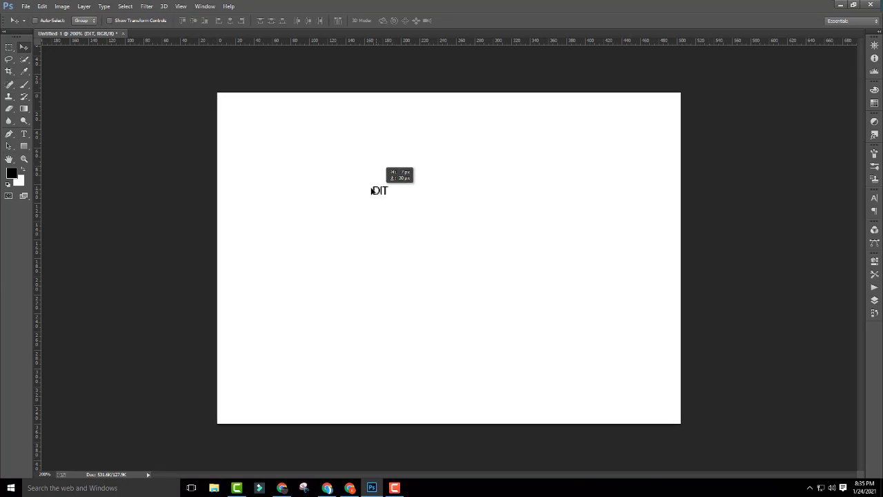
left_click_drag(373, 166, 362, 169)
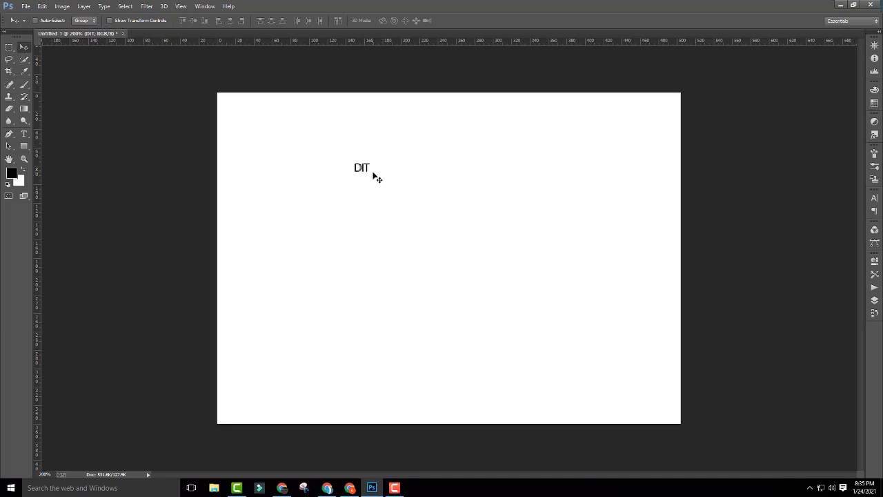
left_click_drag(383, 166, 384, 166)
Create a new 7 × 5 in document at 300 ppi resolution
left_click(26, 6)
left_click(31, 17)
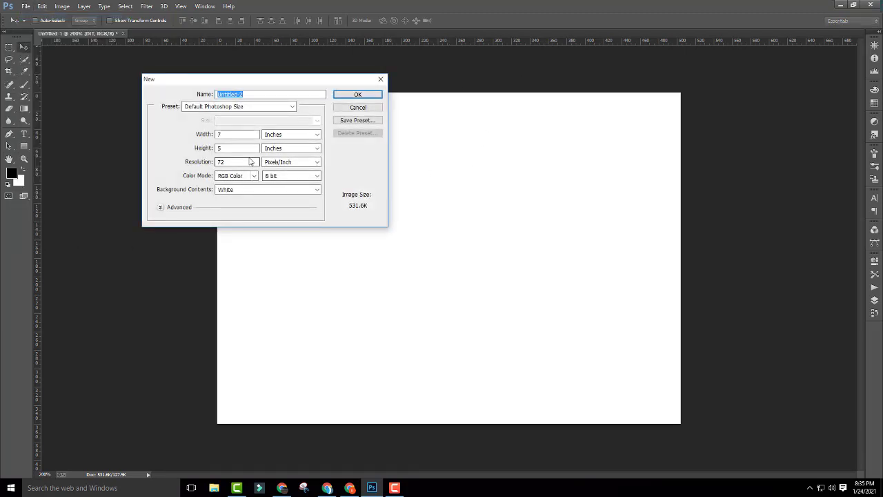
double_click(221, 162)
type("300")
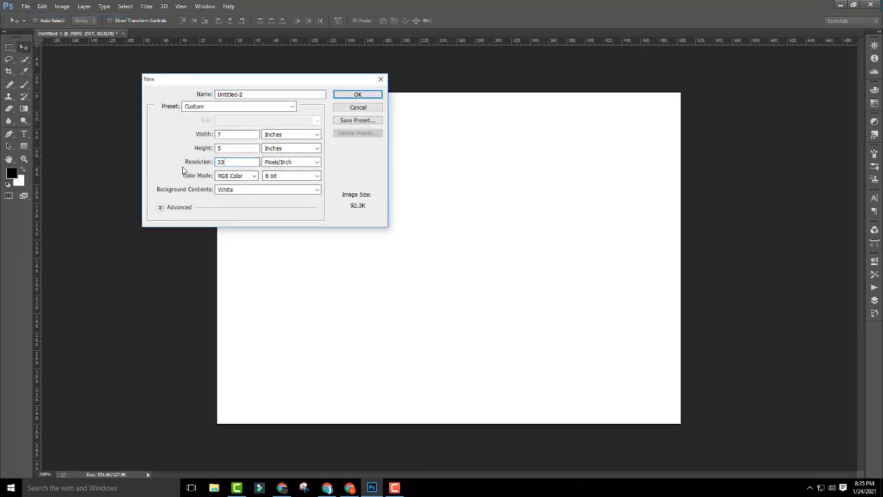
left_click(358, 95)
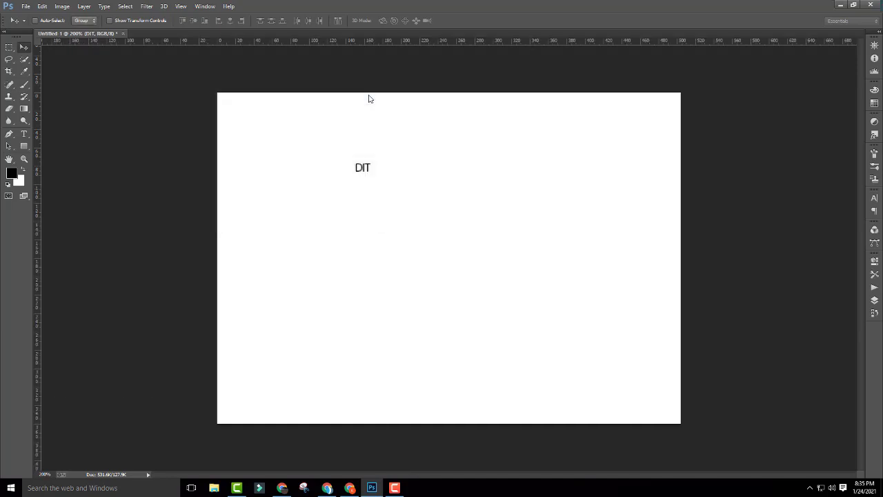
Dock Untitled-2 as a tab and close Untitled-1 without saving
left_click_drag(556, 59, 554, 31)
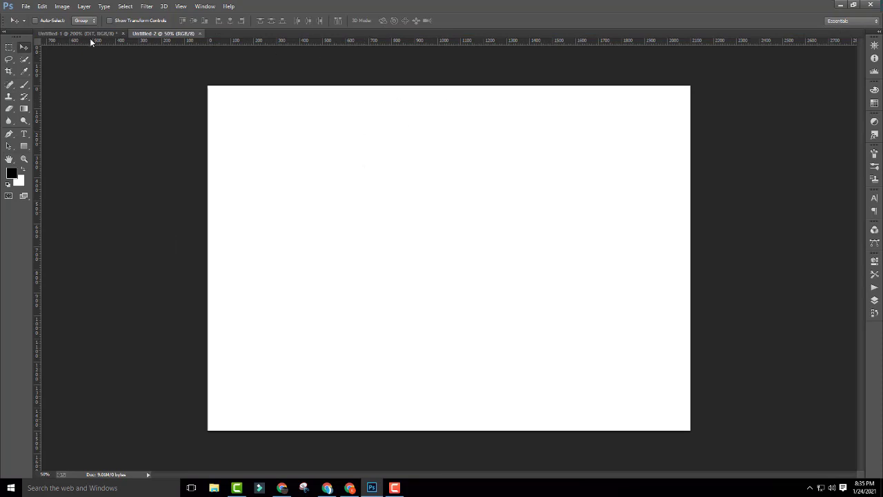
left_click(123, 33)
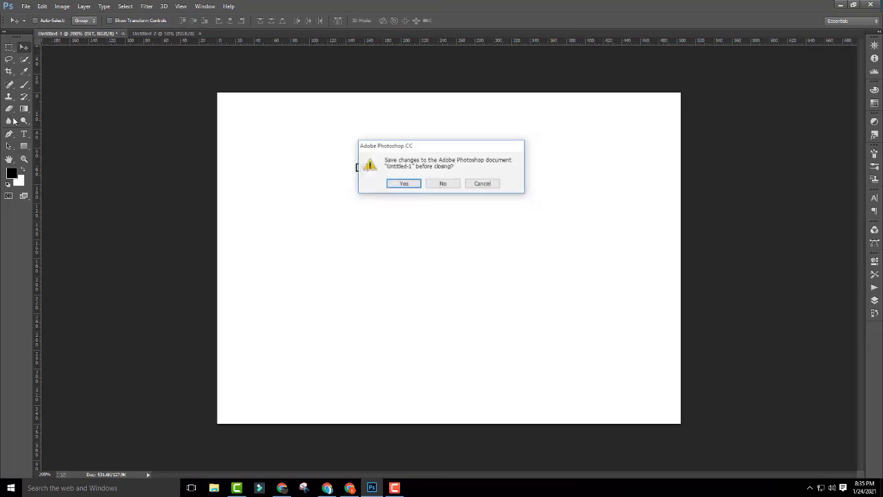
left_click(445, 188)
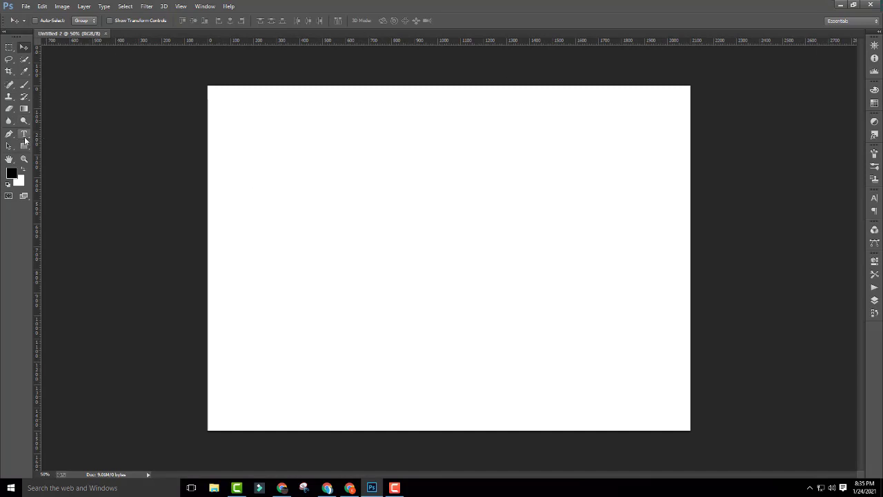
Type DIT on the new canvas and move it right and down
left_click(24, 133)
left_click(372, 185)
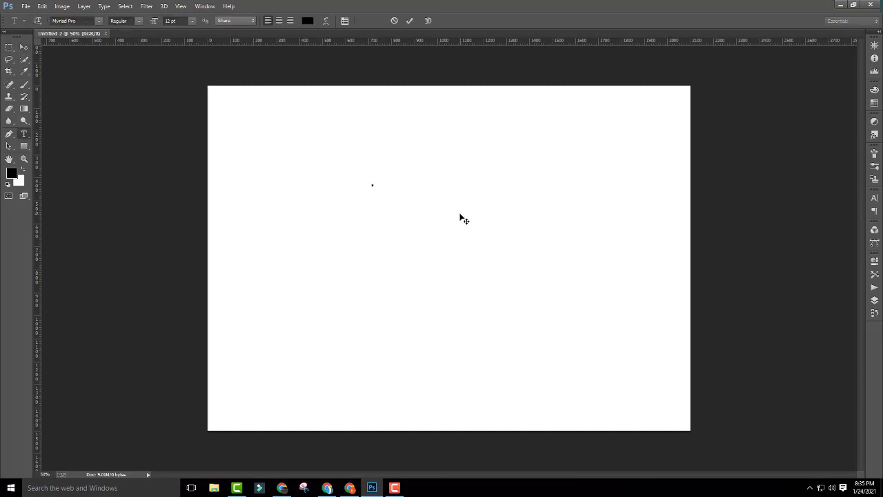
type("DIT")
left_click(24, 47)
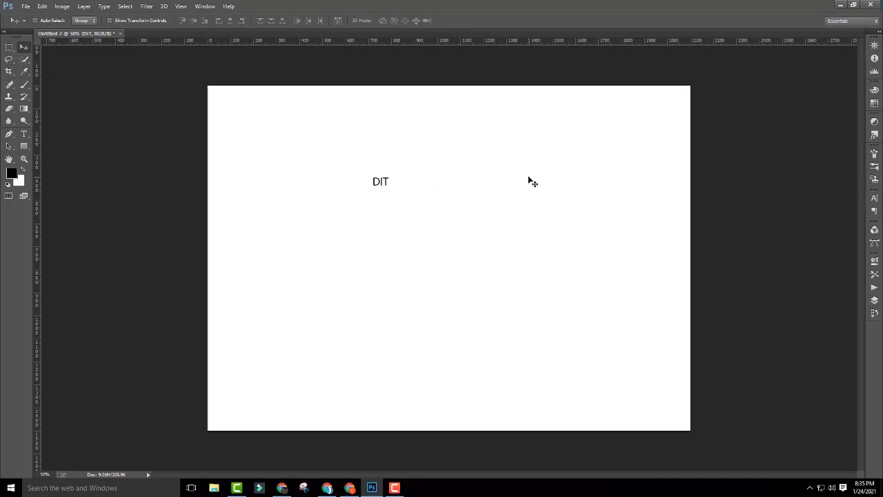
mouse_move(320, 162)
left_mouse_down()
mouse_move(398, 180)
mouse_move(394, 228)
mouse_move(410, 182)
mouse_move(467, 240)
left_mouse_up()
Turn on transform controls and auto-select, reselect DIT, and scale it much larger
left_click(109, 22)
left_click(36, 21)
left_click(501, 198)
left_click_drag(403, 191, 508, 283)
mouse_move(449, 235)
left_mouse_down()
mouse_move(503, 254)
mouse_move(444, 221)
mouse_move(488, 262)
mouse_move(572, 310)
mouse_move(522, 276)
mouse_move(517, 245)
mouse_move(500, 254)
left_mouse_up()
Commit the scaling, move DIT up and left, and reselect the layer
key("Return")
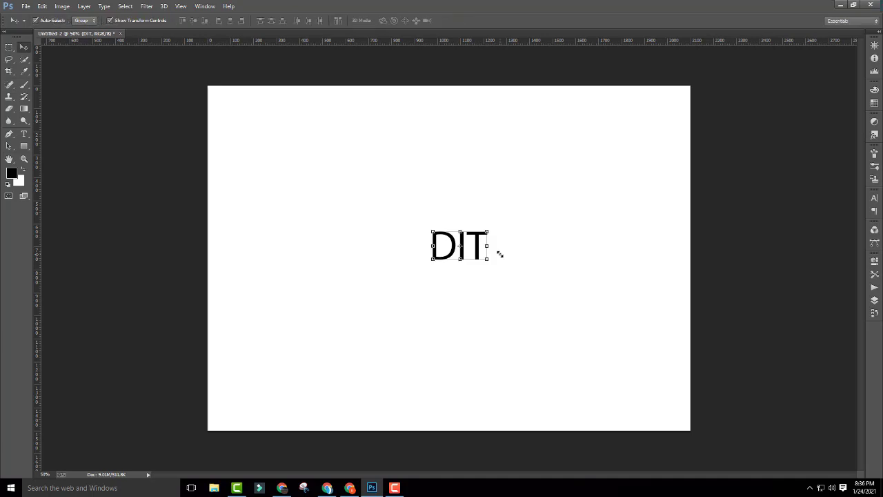
mouse_move(445, 227)
left_mouse_down()
mouse_move(380, 154)
mouse_move(390, 170)
left_mouse_up()
left_click(504, 210)
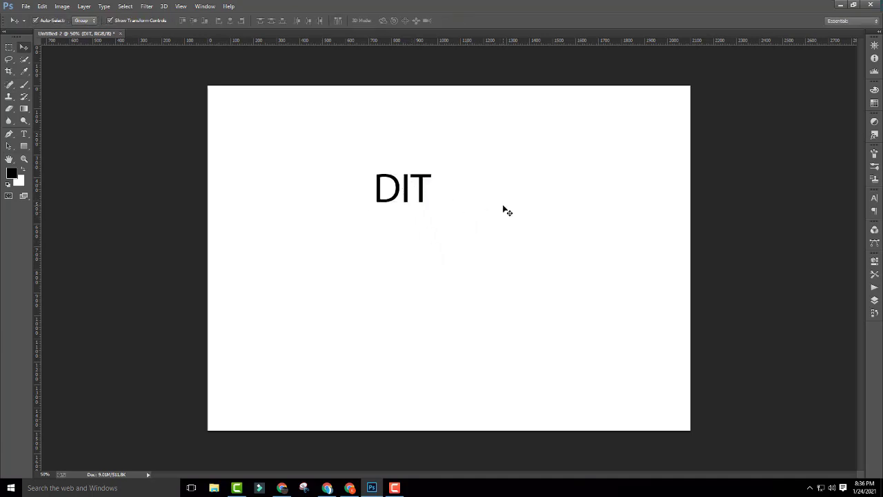
left_click(385, 189)
Check DIT's font family, style and size (Myriad Pro Regular, 43.08 pt), then nudge it left and down
left_click(24, 134)
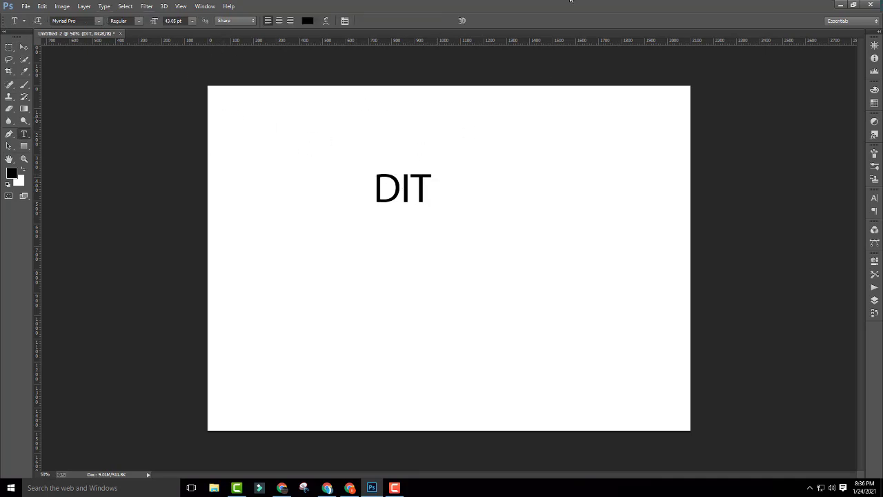
left_click(76, 22)
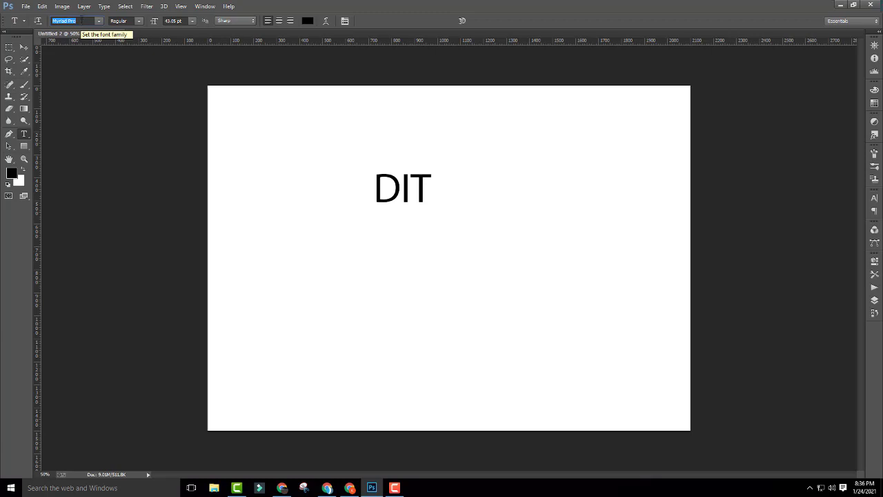
left_click(130, 21)
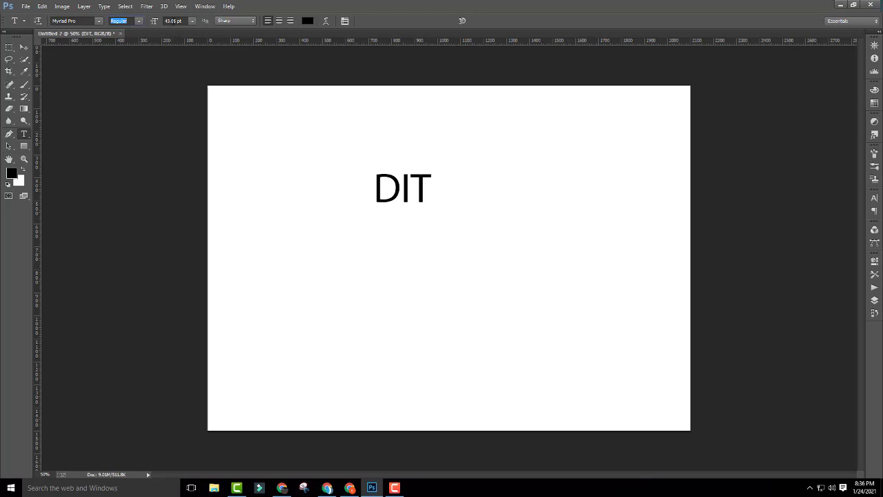
left_click(174, 21)
left_click(24, 47)
left_click_drag(428, 181, 425, 184)
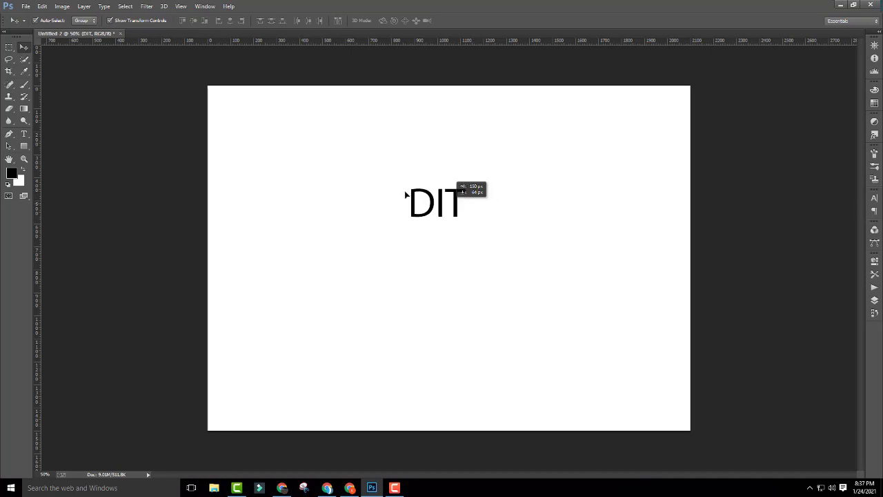
Replace the DIT text with SAMI
left_click(24, 134)
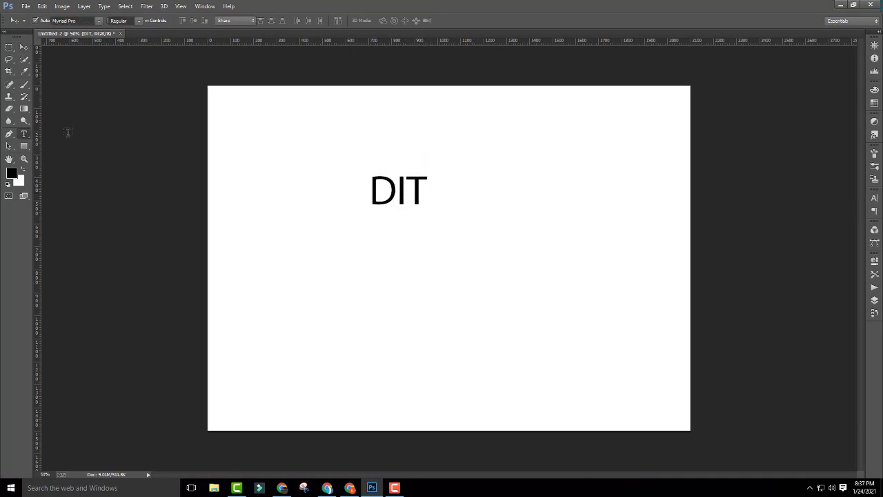
left_click(373, 192)
key("ctrl+a")
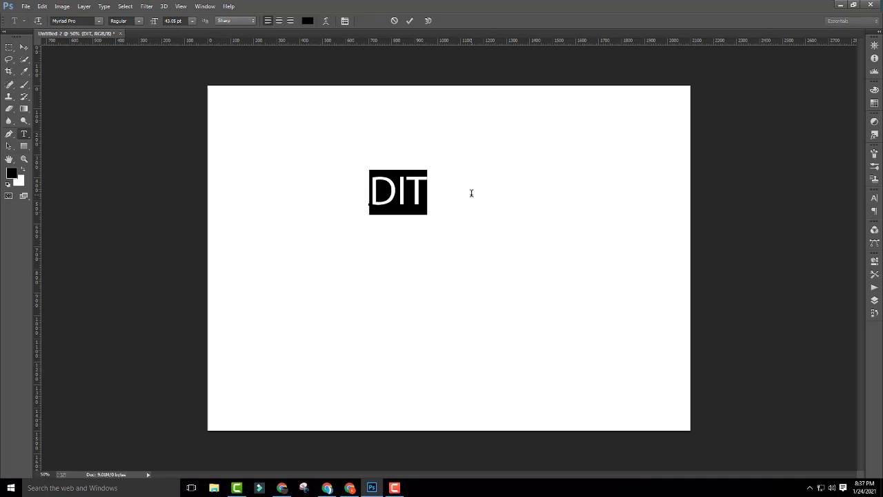
type("SAMI")
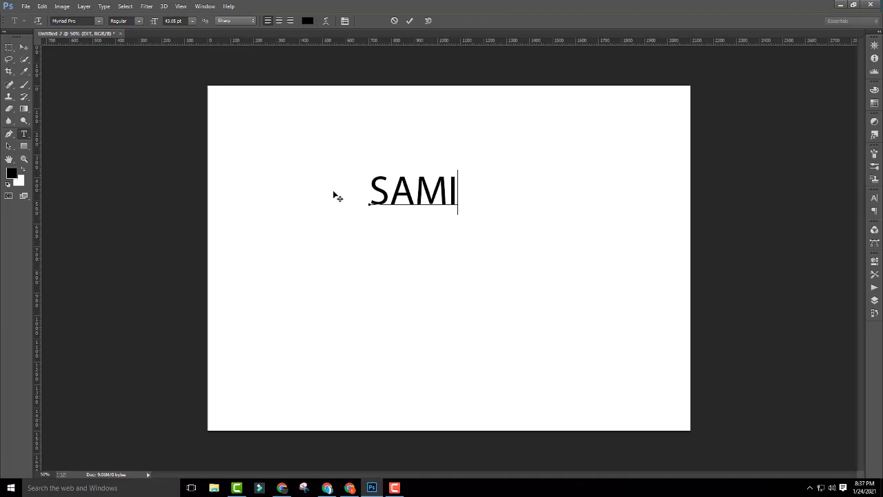
Free-transform SAMI to move it left and lower on the canvas
left_click(23, 48)
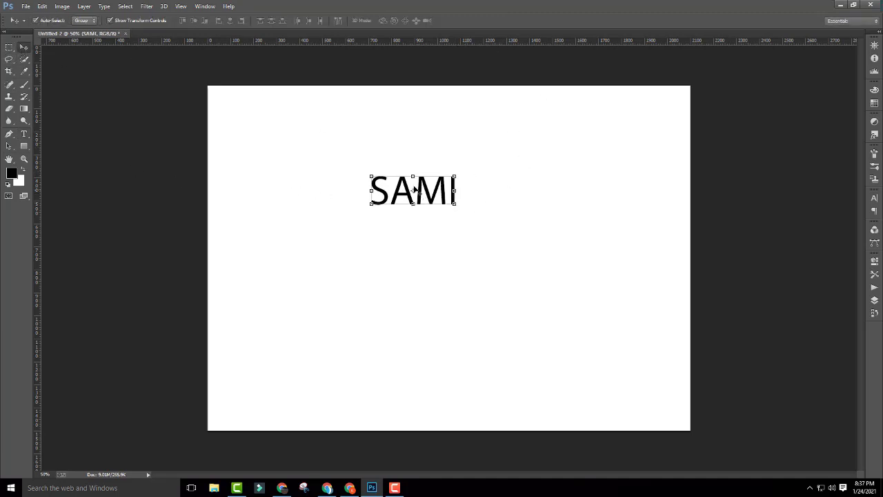
key("ctrl+t")
left_click_drag(426, 195, 363, 215)
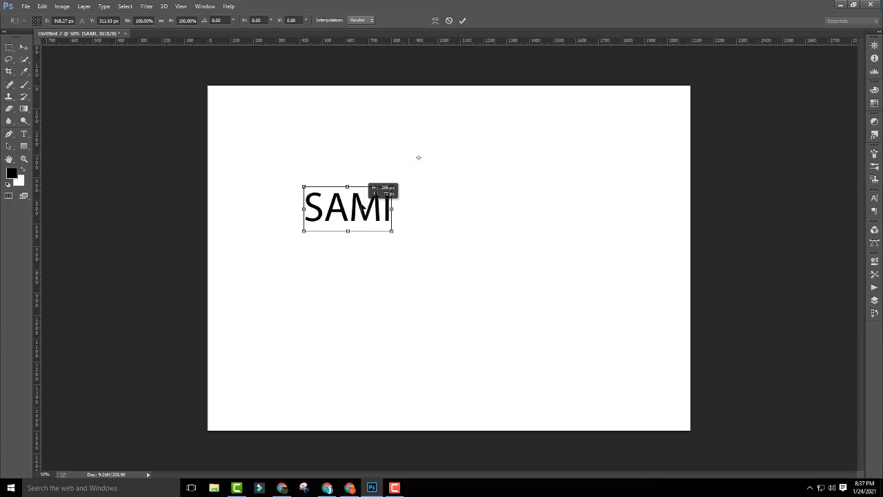
key("Return")
Enter Nexa Bold as the font name in the Type options bar
left_click(24, 134)
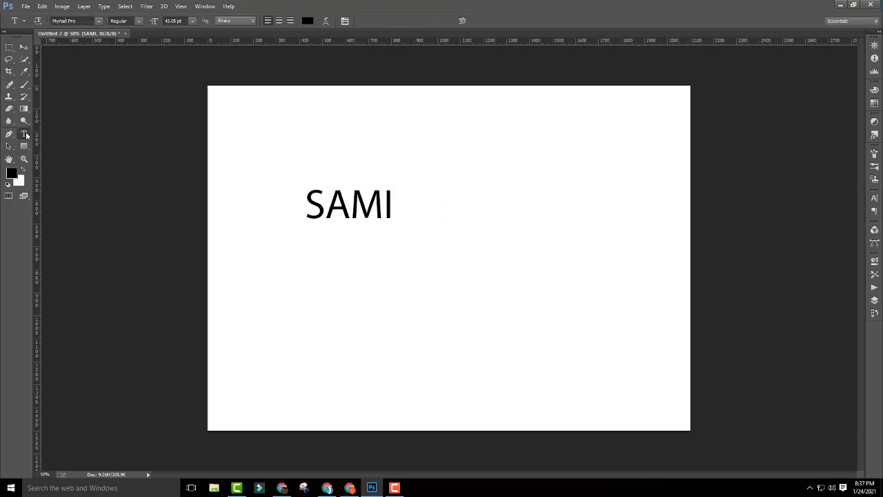
left_click(67, 21)
type("Nexa Bold")
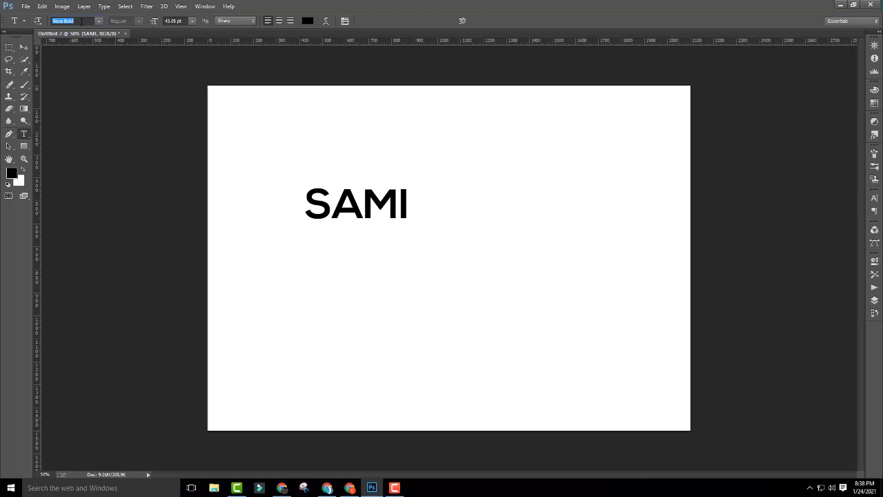
left_click(394, 487)
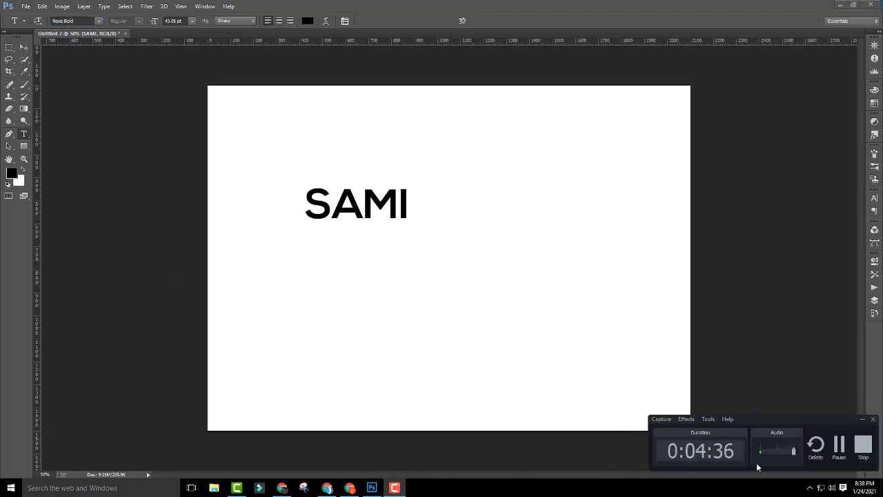
left_click(654, 204)
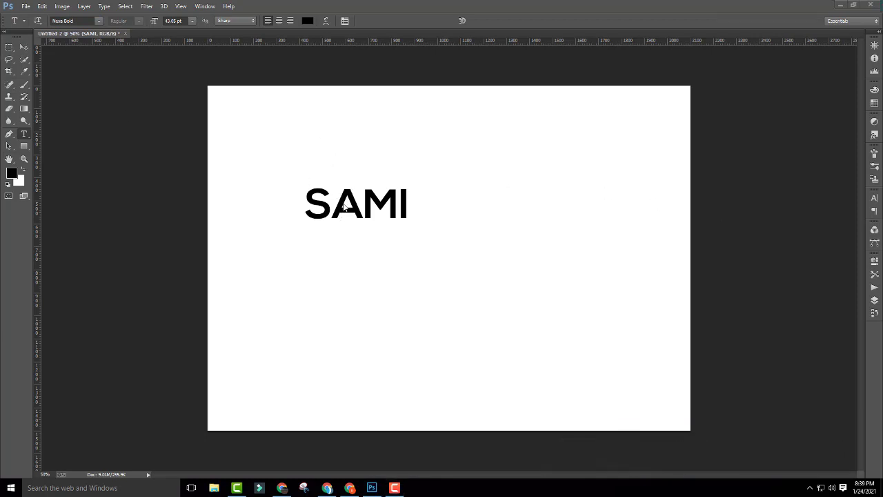
Select the whole word SAMI and commit the edit
left_click(333, 205)
key("shift+Left")
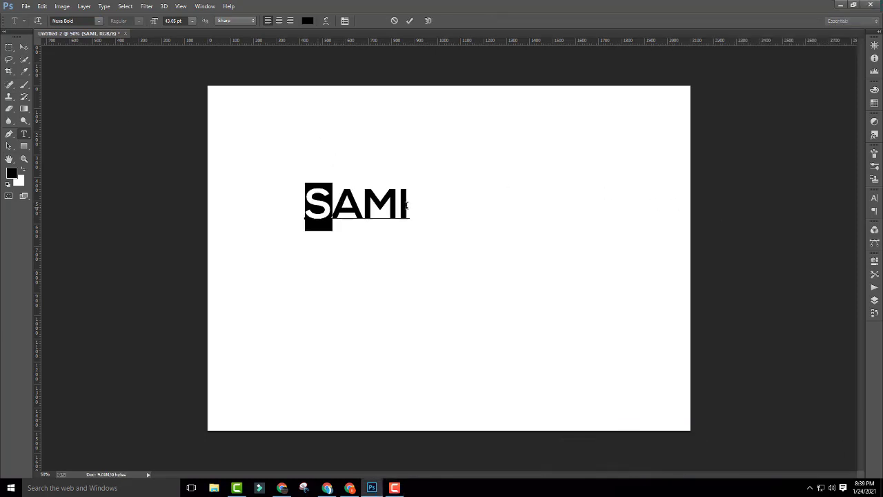
left_click_drag(407, 205, 432, 235)
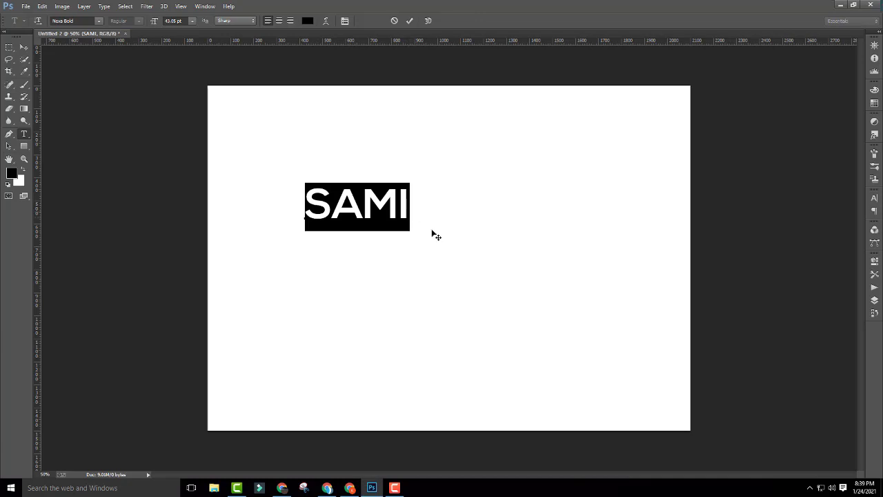
left_click(27, 48)
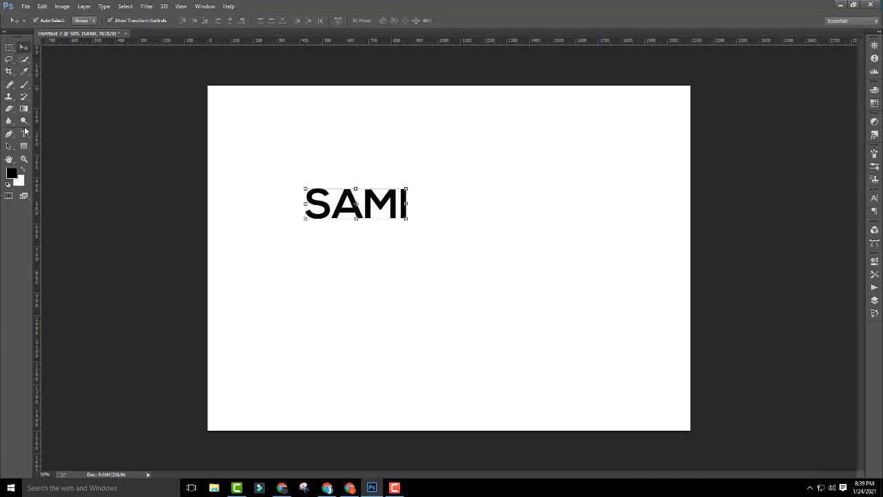
Reselect the font name field in the Type options bar
left_click(24, 134)
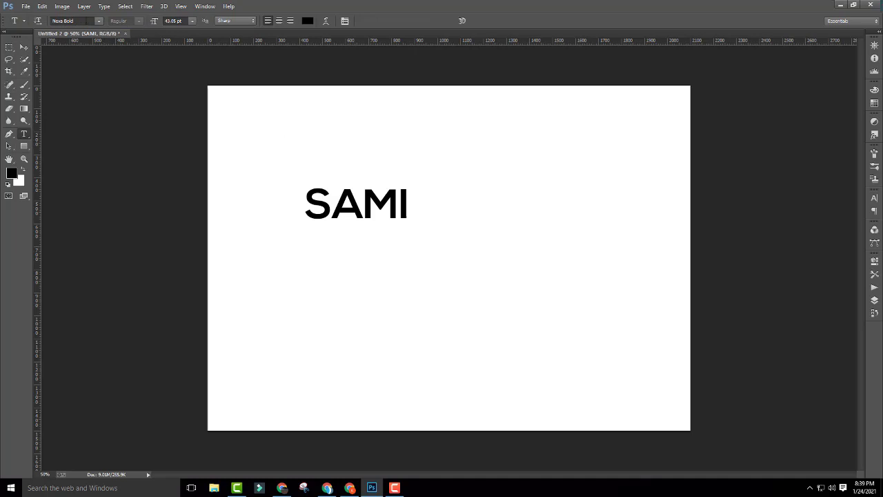
left_click(84, 20)
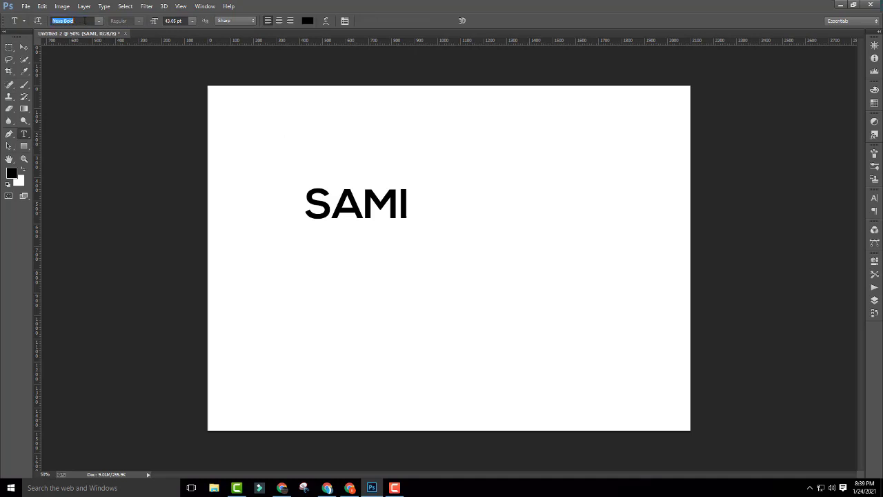
left_click(394, 488)
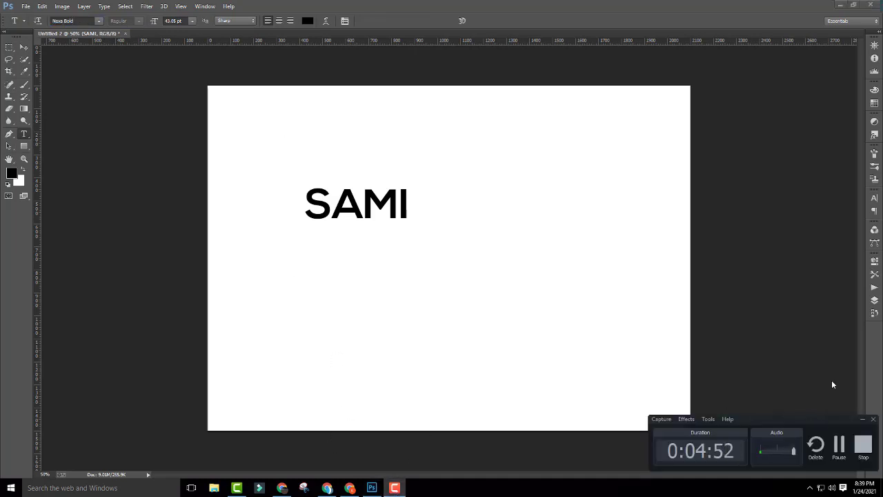
left_click(863, 419)
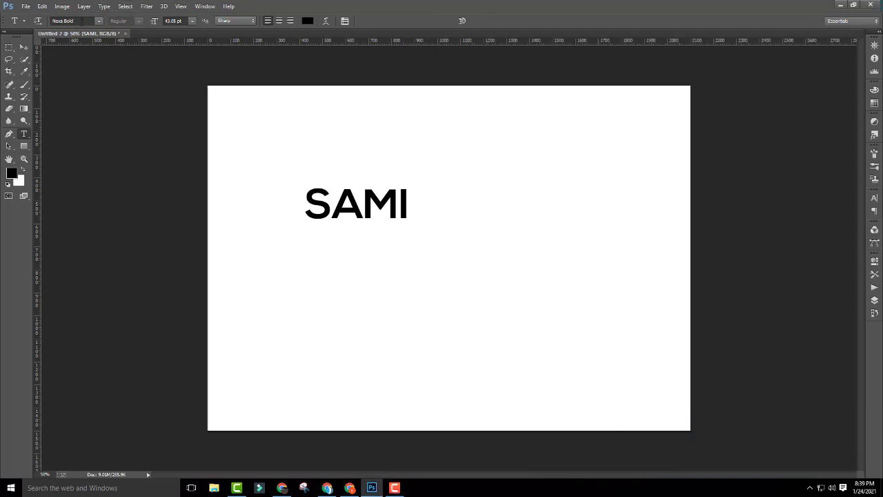
left_click(82, 21)
Browse the font family list and set SAMI in Broadway
left_click(99, 23)
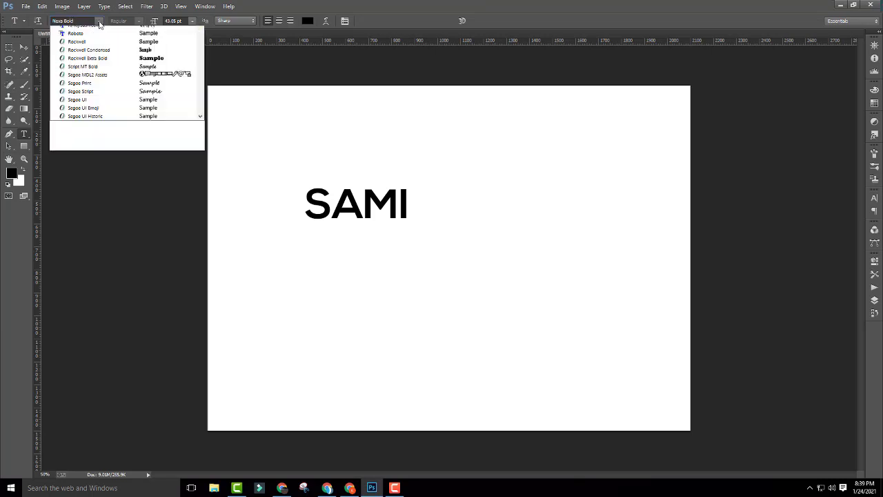
scroll(142, 259, "down", 2)
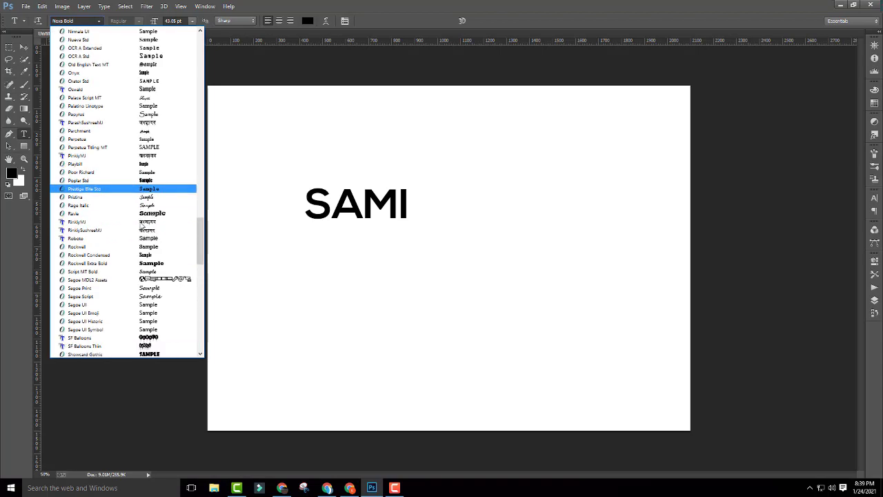
scroll(142, 248, "down", 8)
scroll(141, 235, "down", 8)
scroll(141, 222, "down", 8)
scroll(141, 222, "up", 5)
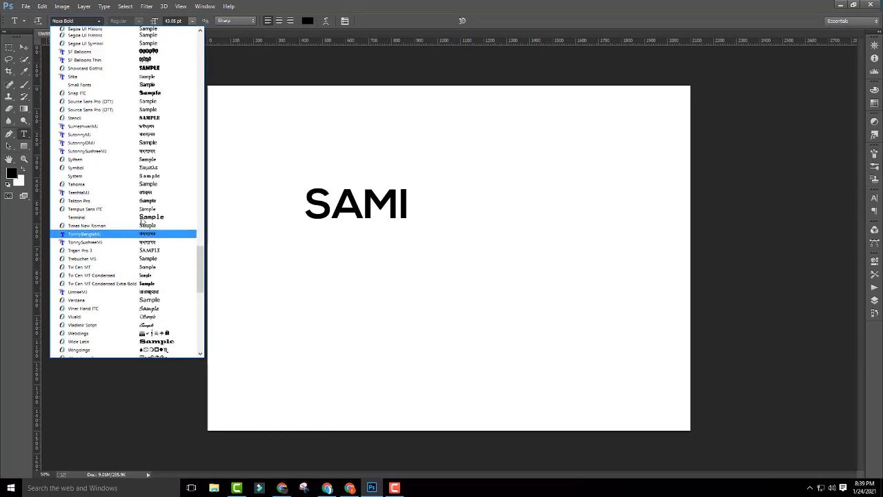
scroll(141, 222, "up", 5)
scroll(141, 221, "up", 5)
scroll(142, 219, "up", 5)
scroll(138, 221, "up", 5)
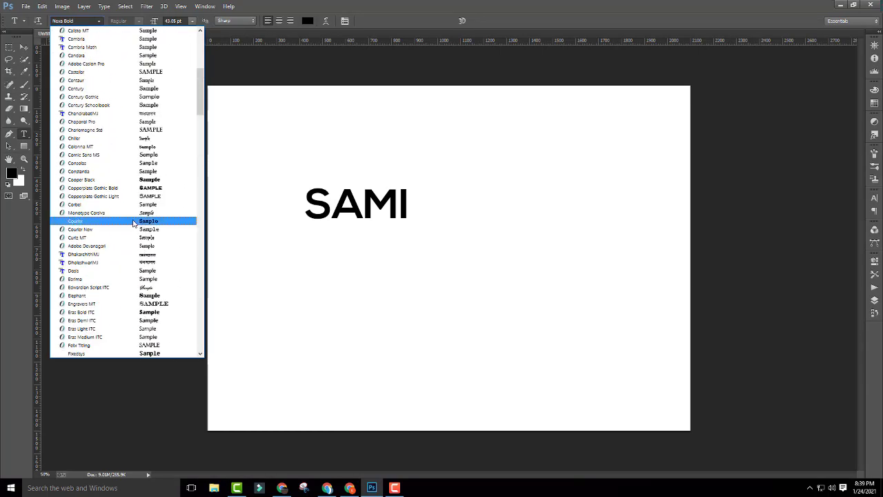
scroll(134, 223, "up", 5)
scroll(134, 222, "up", 5)
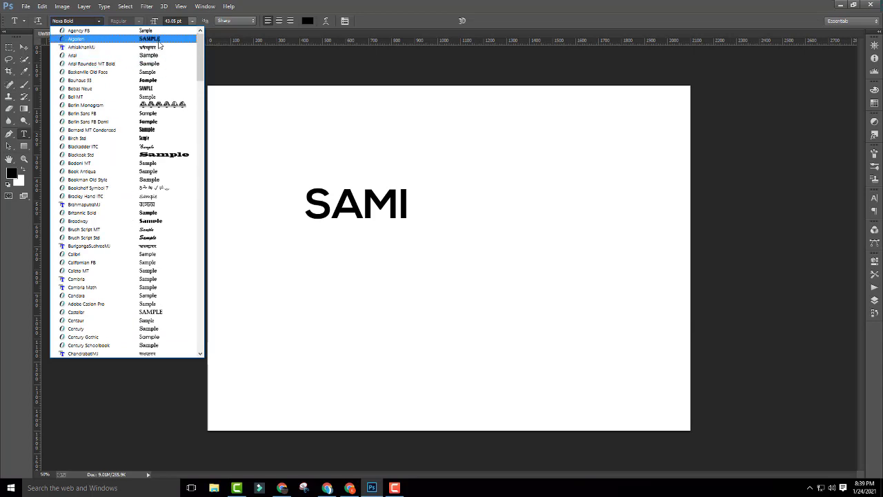
left_click(153, 221)
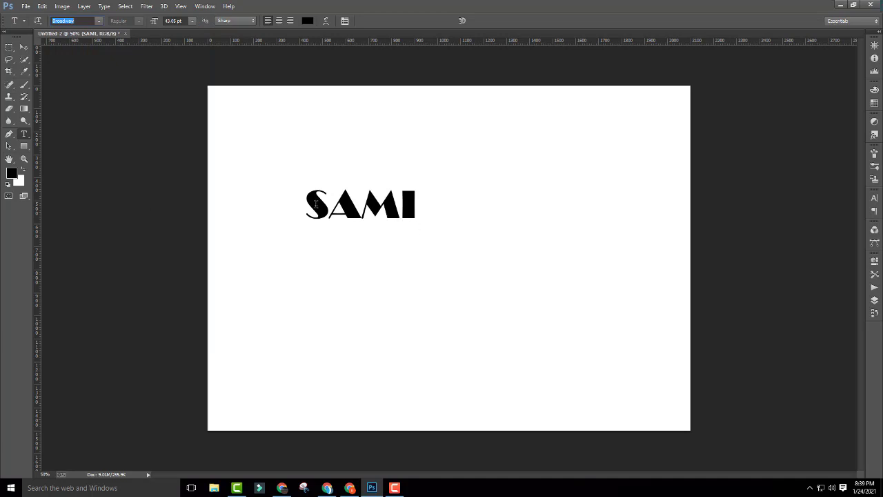
Select SAMI and change its font to Courier
left_click_drag(309, 205, 418, 205)
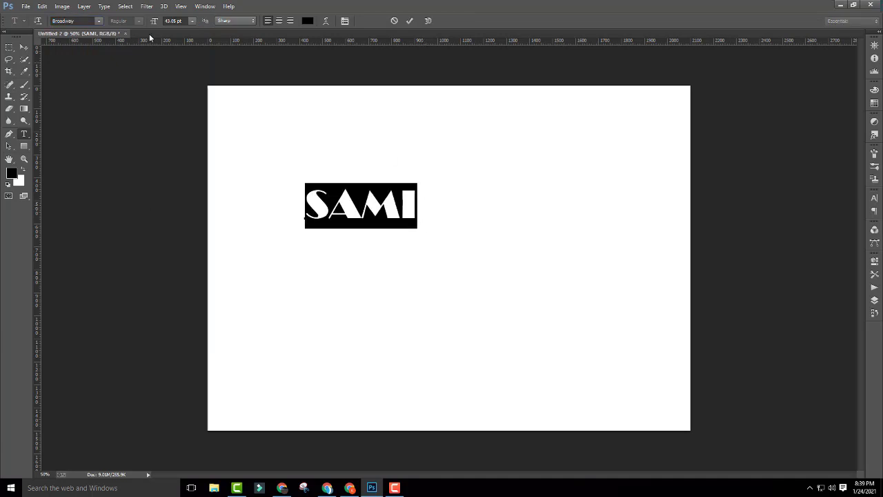
left_click(100, 21)
scroll(158, 197, "down", 3)
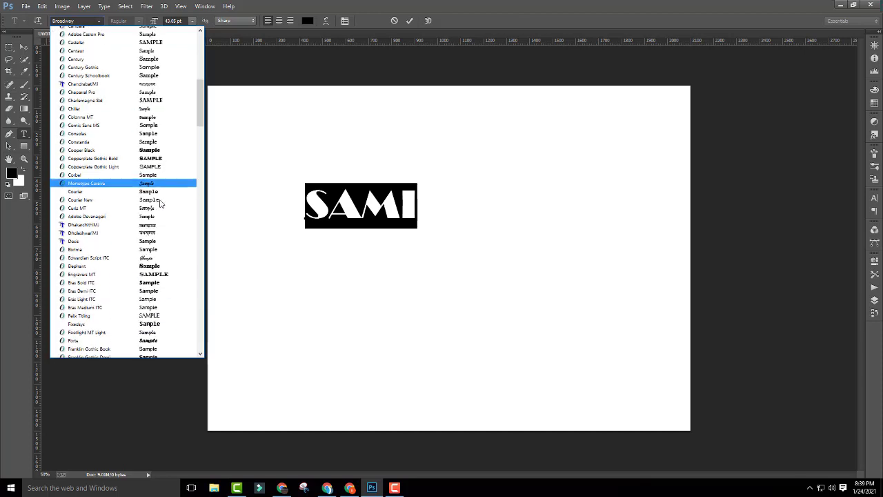
scroll(138, 197, "down", 3)
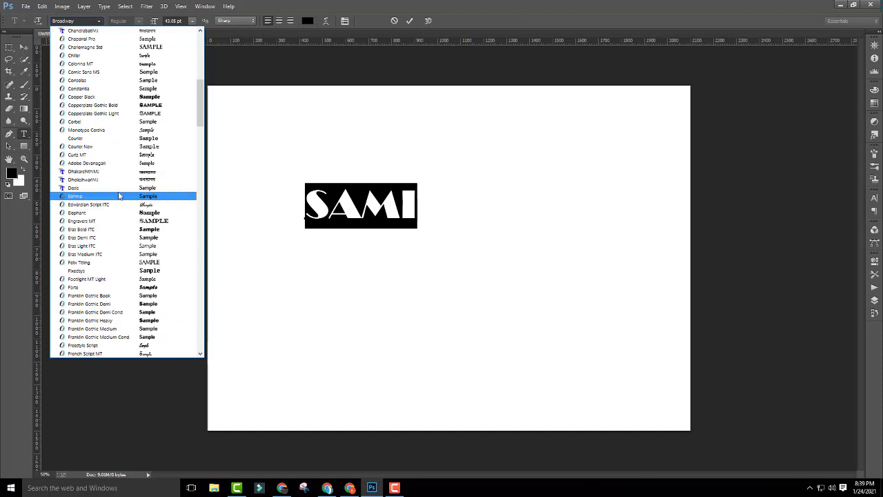
left_click(110, 141)
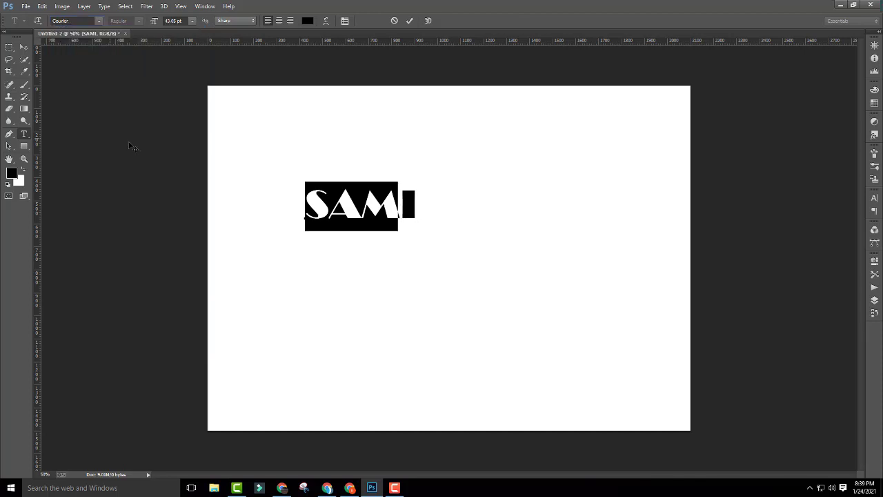
left_click(396, 207)
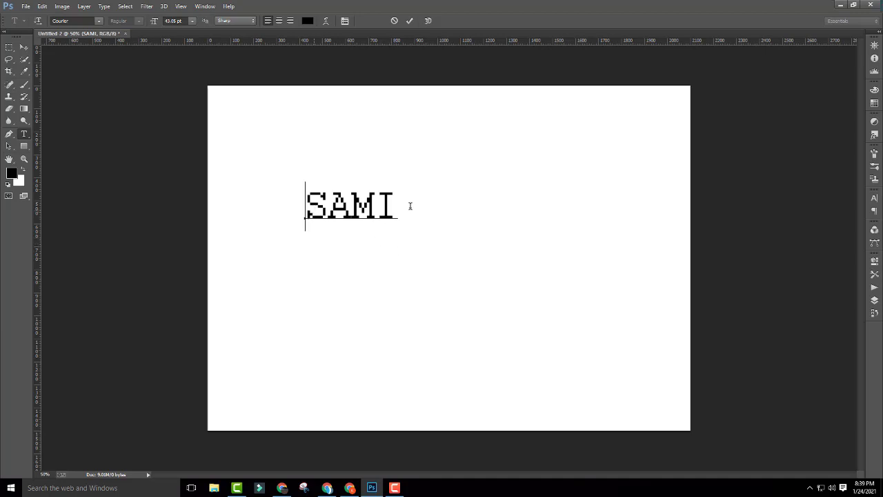
Select all of SAMI and set its font to Impact
key("ctrl+a")
left_click(98, 21)
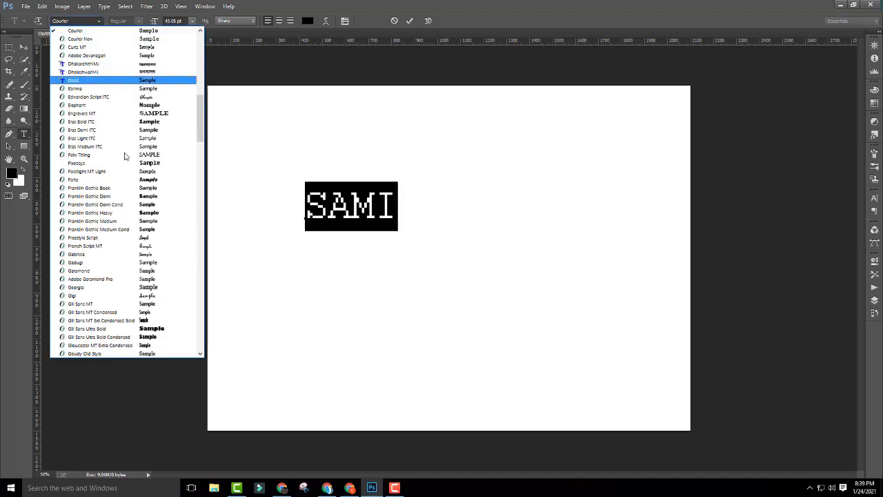
scroll(159, 207, "down", 5)
scroll(159, 207, "down", 5)
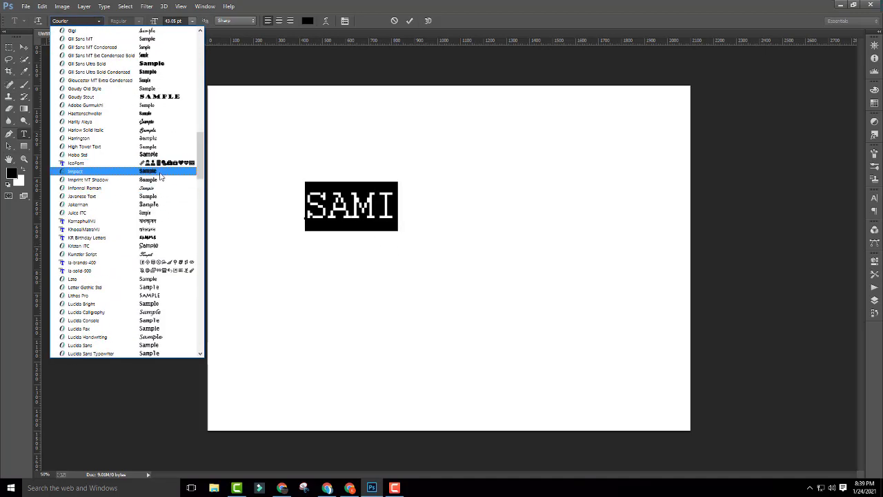
left_click(165, 171)
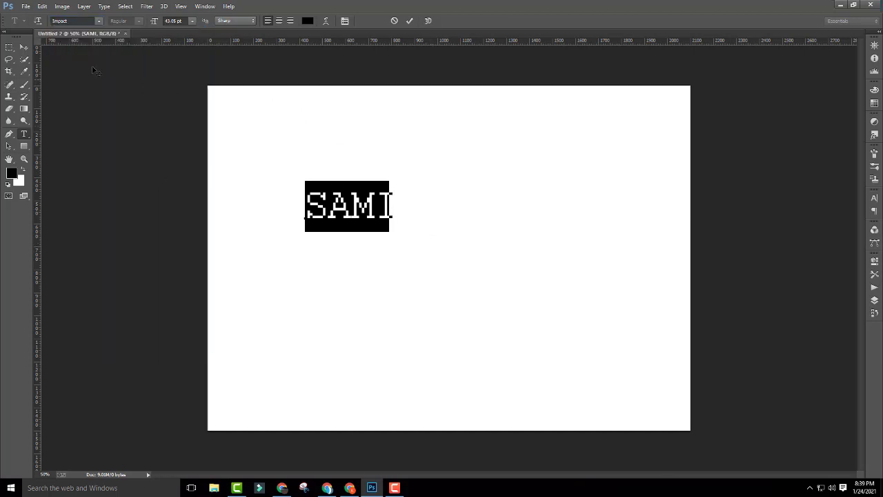
Move the SAMI text right and slightly up on the canvas
left_click(24, 47)
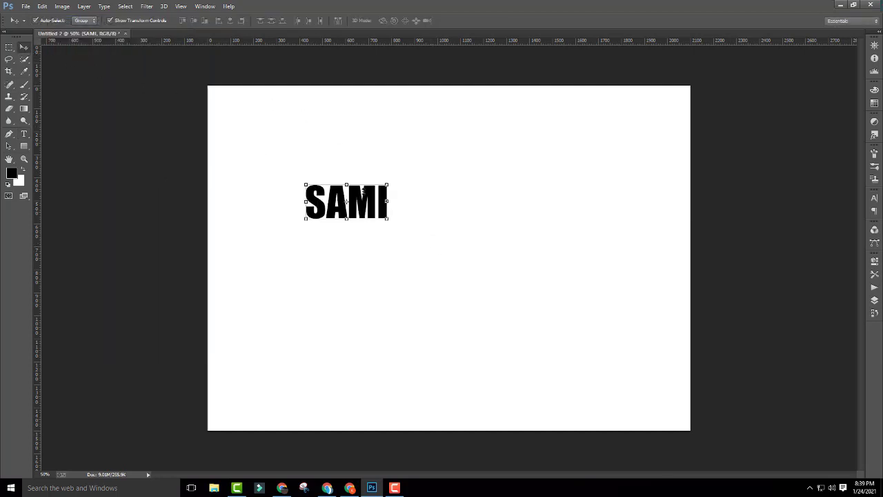
mouse_move(311, 209)
left_mouse_down()
mouse_move(418, 222)
mouse_move(385, 208)
left_mouse_up()
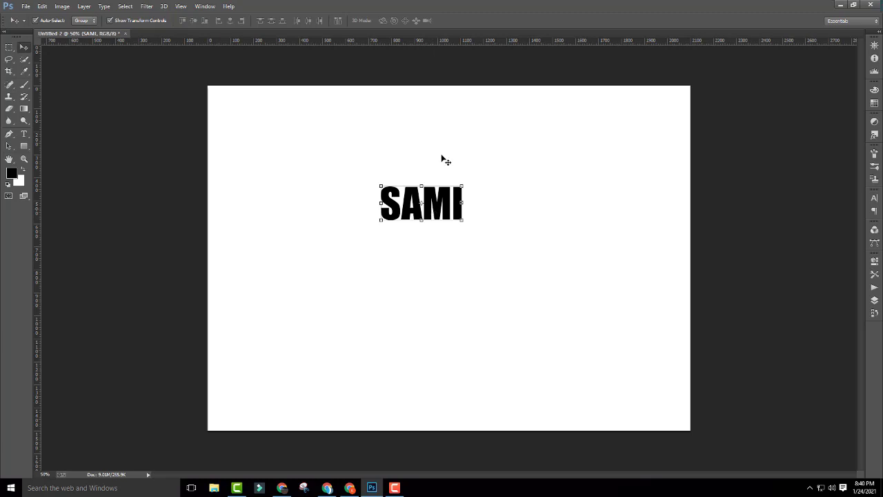
mouse_move(444, 201)
left_mouse_down()
mouse_move(428, 150)
mouse_move(421, 185)
left_mouse_up()
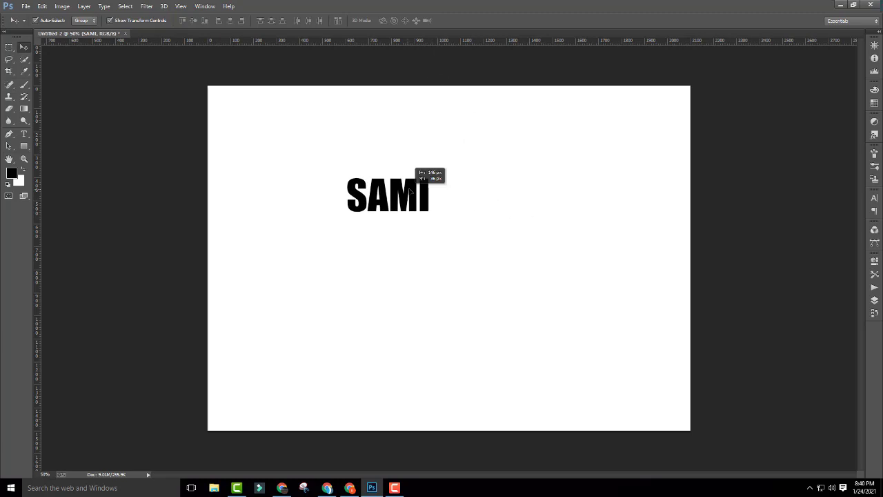
Switch back to the Type tool, keep Impact, and select all of SAMI's letters
left_click(23, 134)
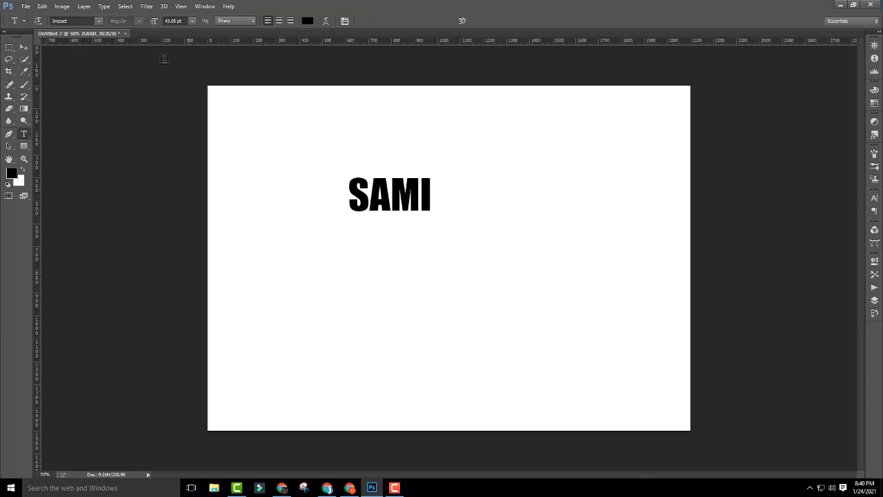
left_click(99, 22)
left_click(97, 22)
left_click_drag(349, 200, 473, 210)
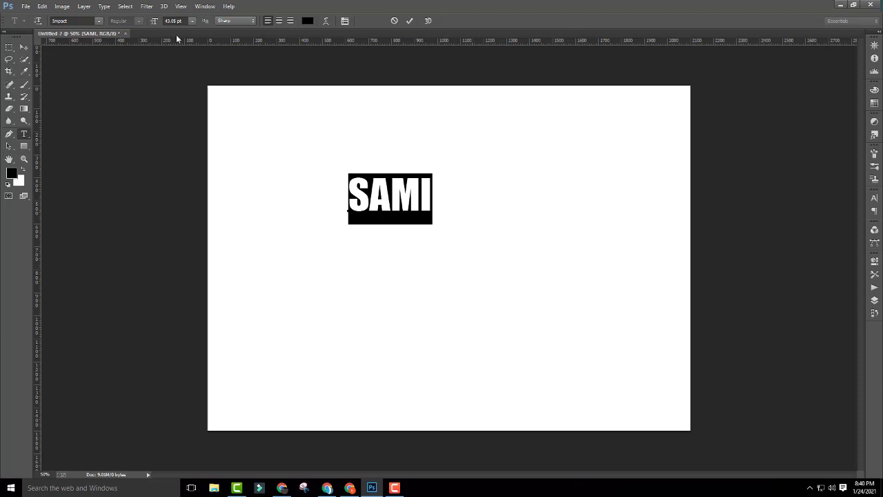
Change SAMI's font family from Impact to Lato and reselect the whole word
left_click(99, 20)
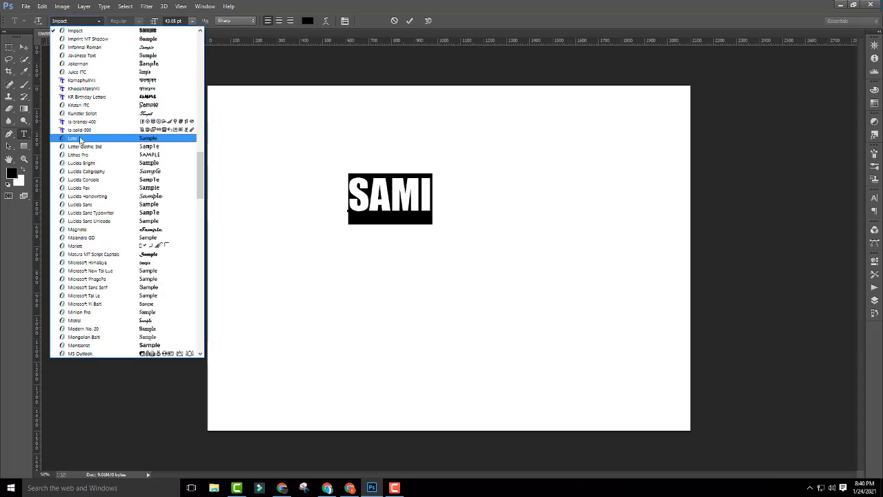
left_click(103, 135)
left_click(457, 207)
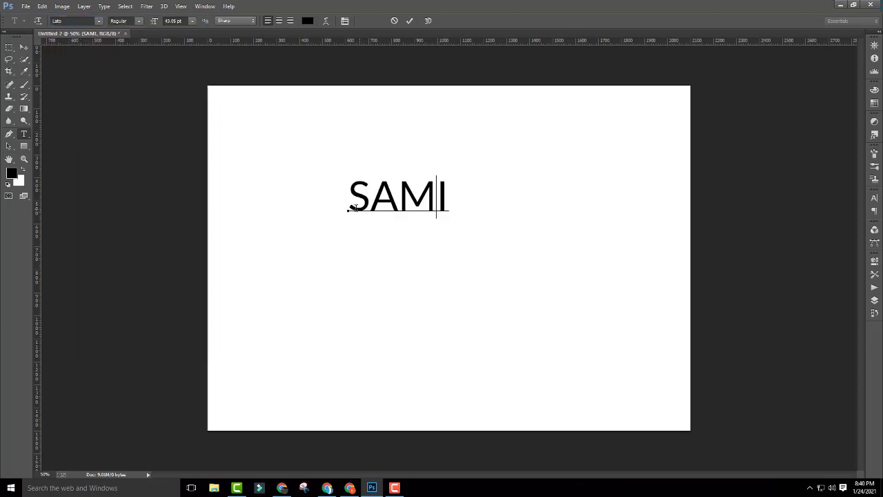
key("Home")
key("ctrl+a")
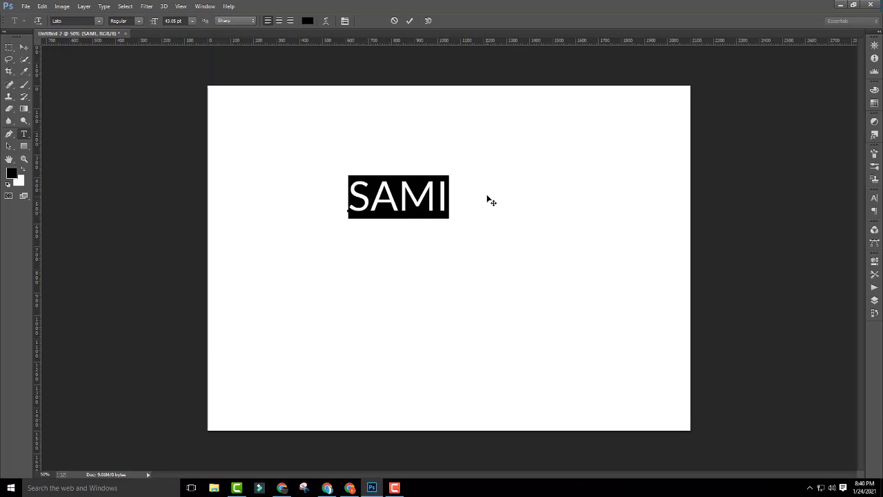
Keep Lato as the font and leave the font style on Regular
left_click(141, 22)
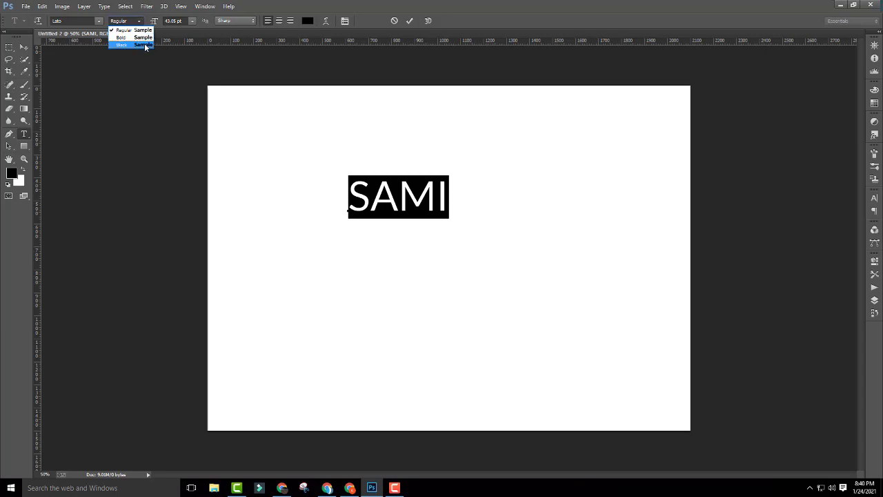
left_click(99, 24)
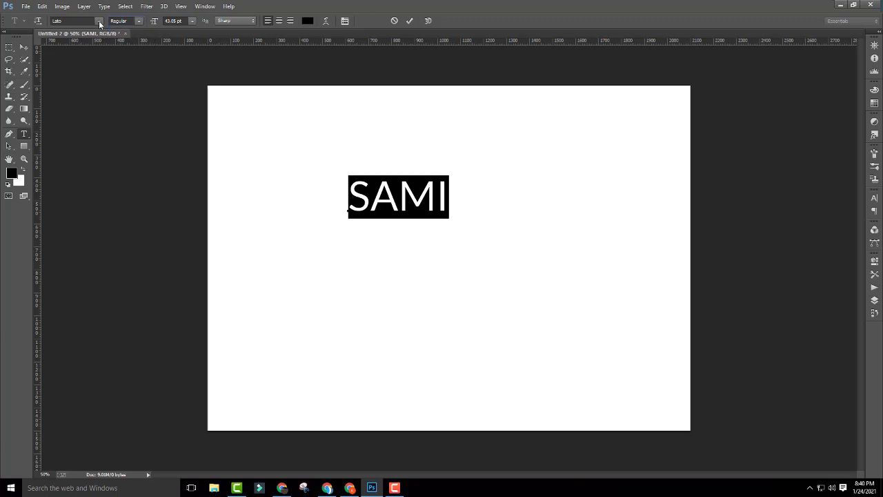
left_click(99, 24)
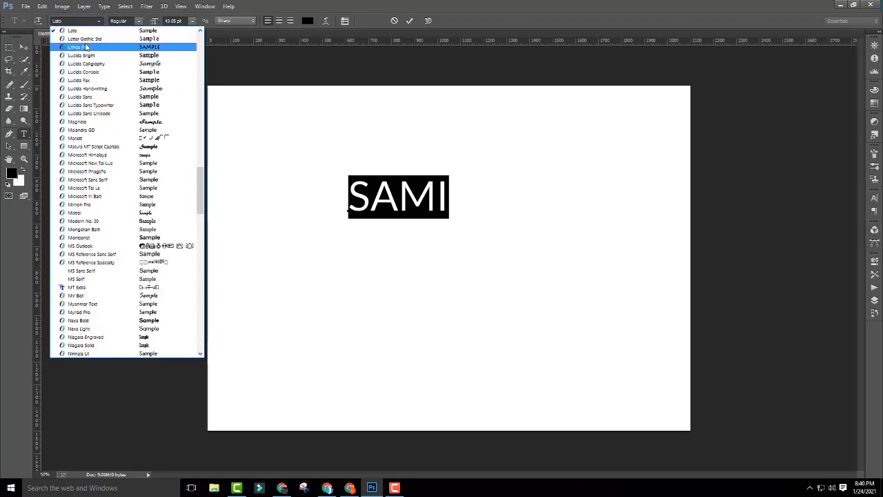
scroll(85, 46, "up", 3)
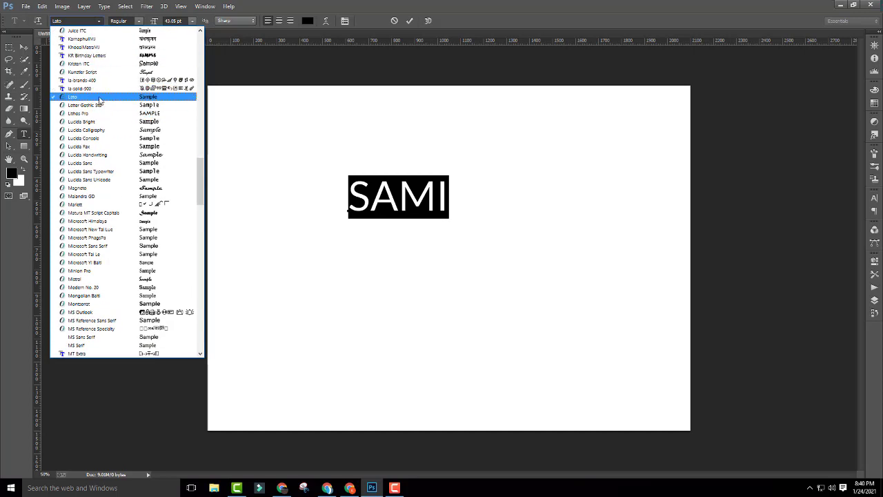
left_click(100, 97)
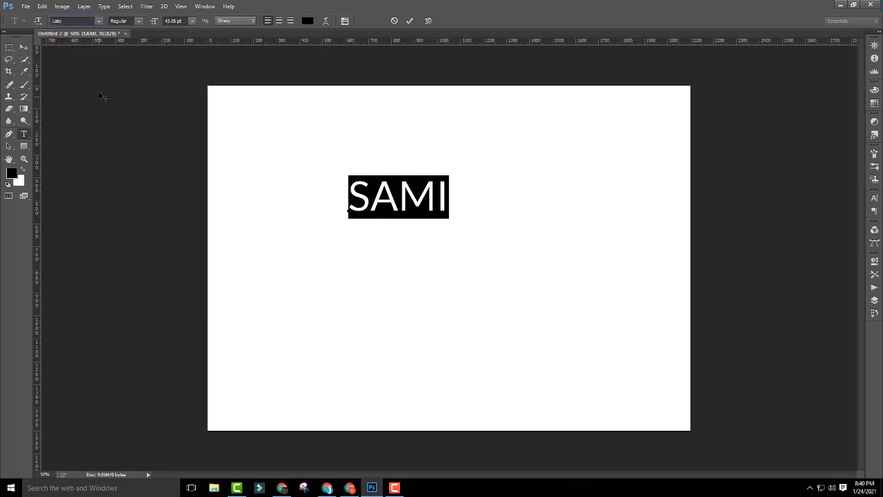
left_click(139, 21)
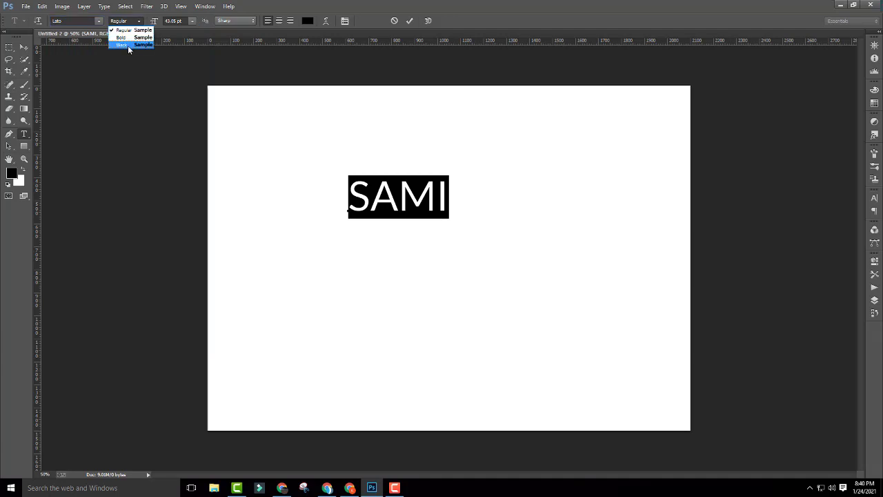
left_click(128, 46)
left_click(127, 21)
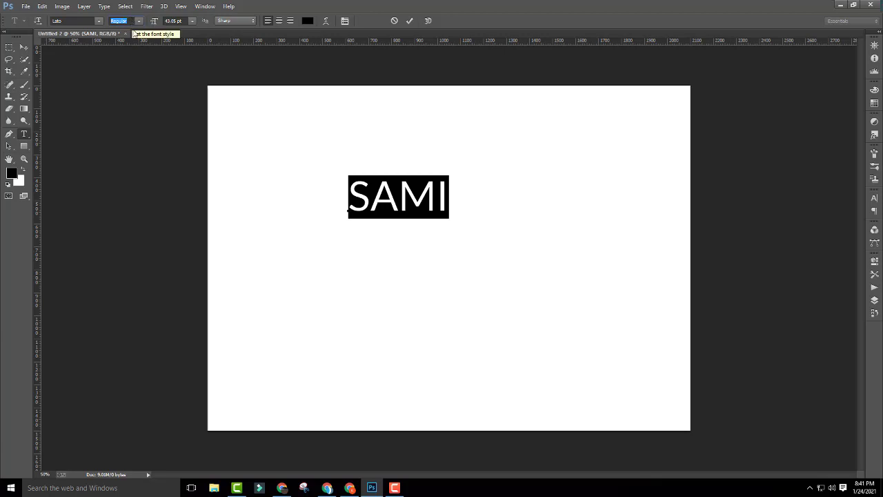
left_click(398, 177)
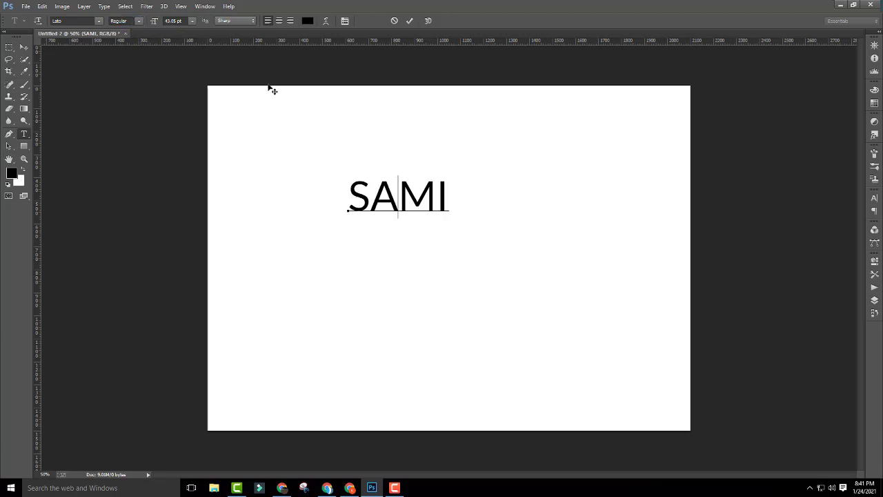
Select all of SAMI and change its font size from 43.08 pt to 60 pt
left_click_drag(375, 193, 467, 192)
key("Home")
key("ctrl+a")
left_click(184, 20)
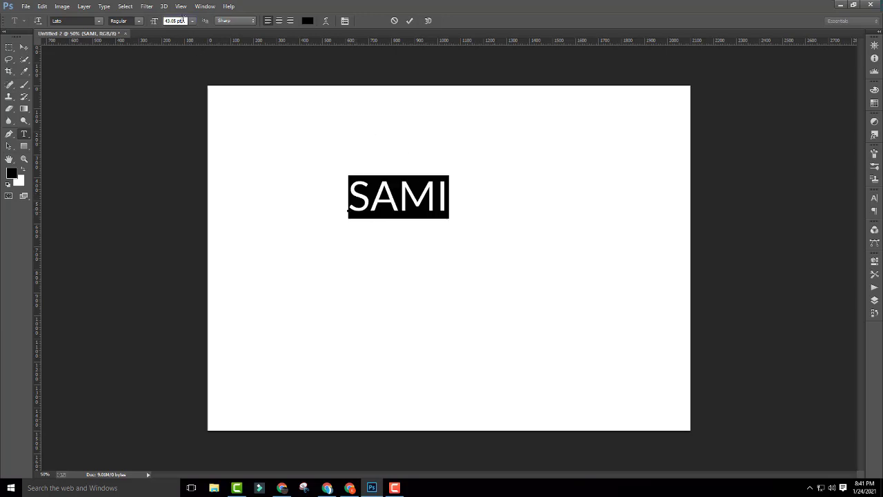
left_click_drag(185, 20, 164, 29)
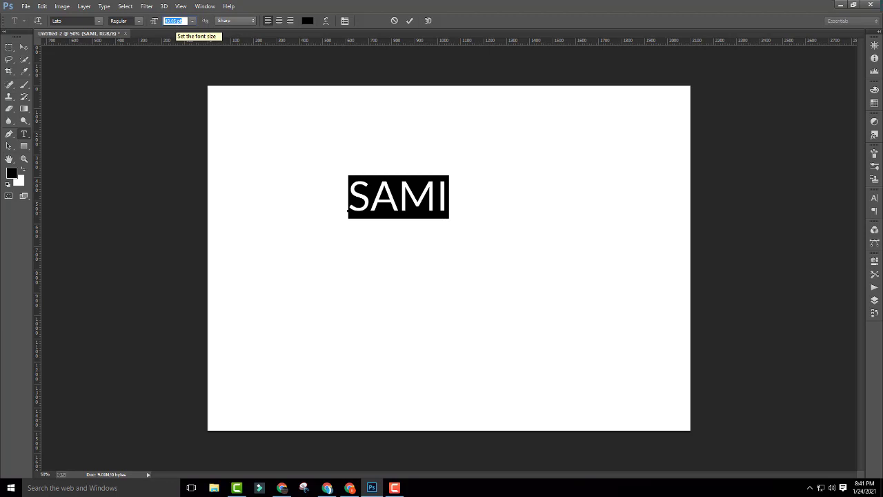
type("6")
key("Return")
type("0")
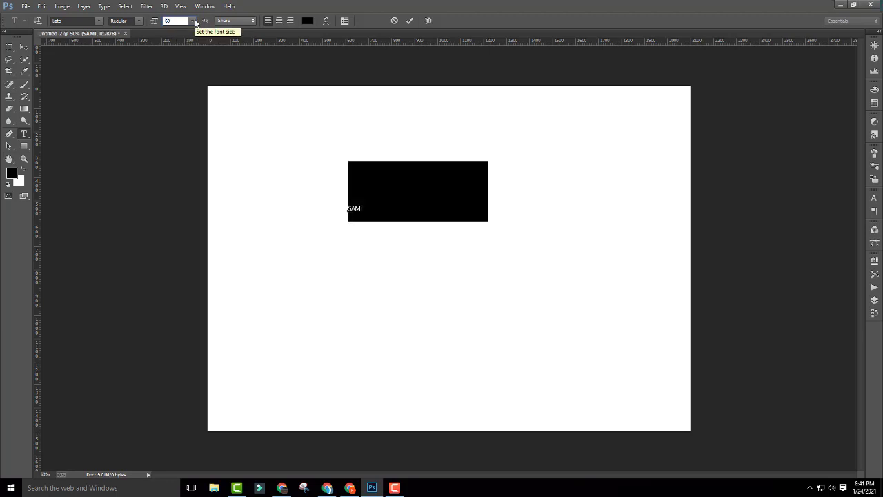
left_click(23, 46)
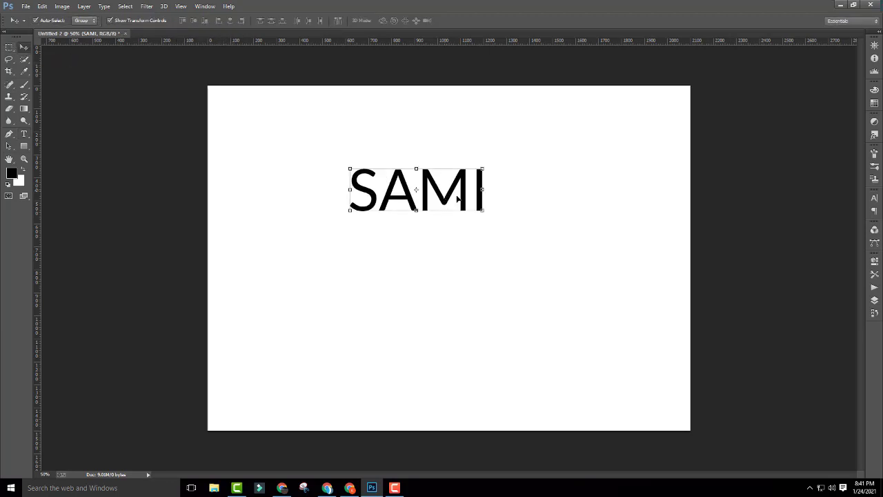
Move SAMI lower on the canvas and reduce its font size to 45 pt
left_click_drag(457, 198, 444, 232)
key("t")
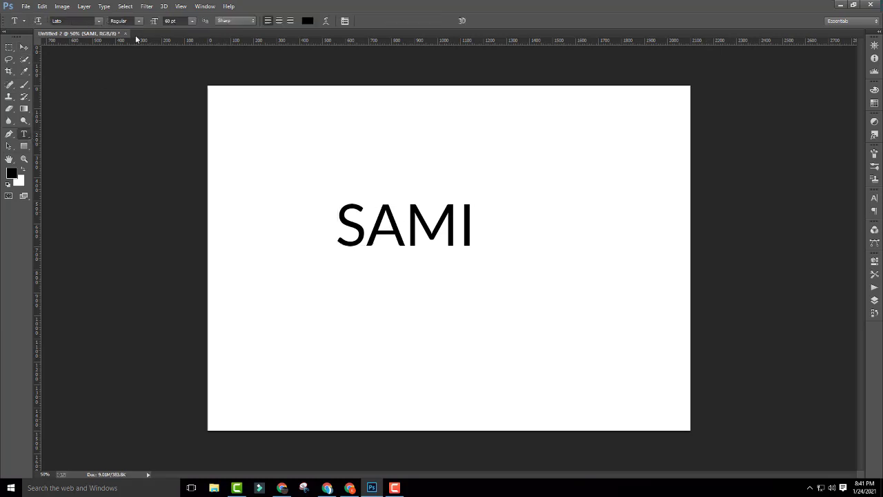
left_click(176, 21)
type("45")
key("Return")
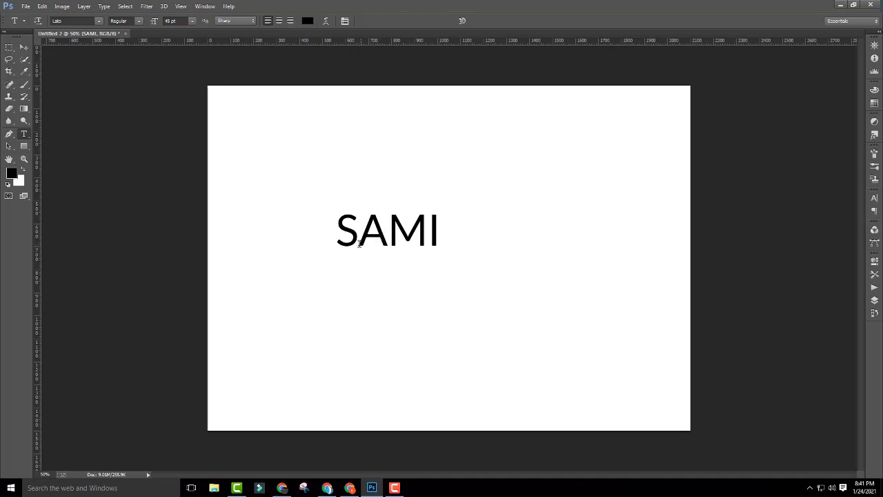
left_click_drag(337, 242, 460, 241)
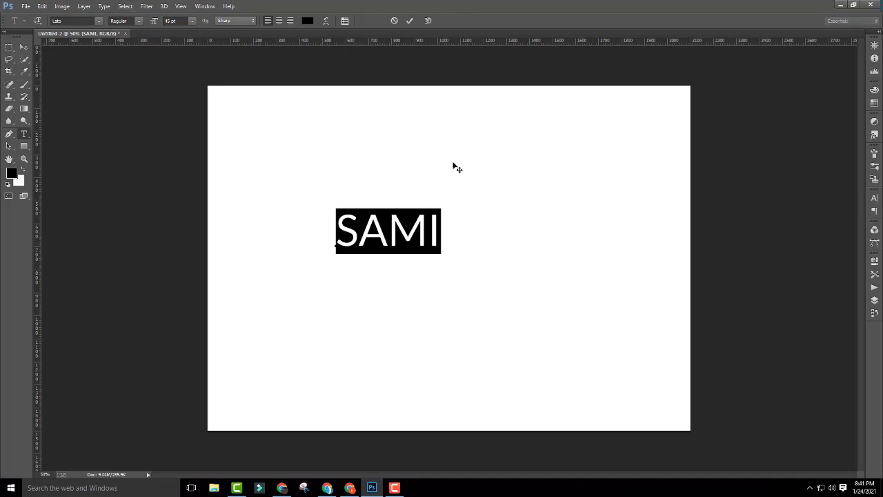
Switch SAMI's anti-aliasing method from Sharp to Smooth
left_click(24, 47)
left_click(247, 21)
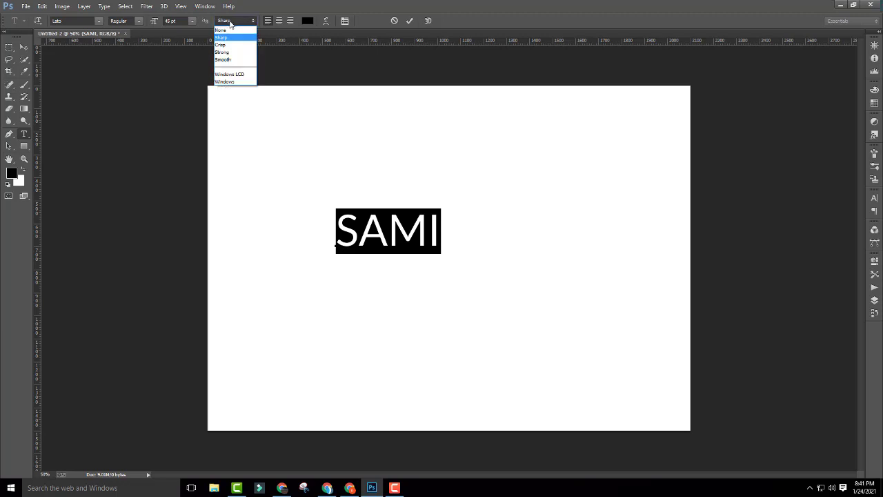
left_click(228, 38)
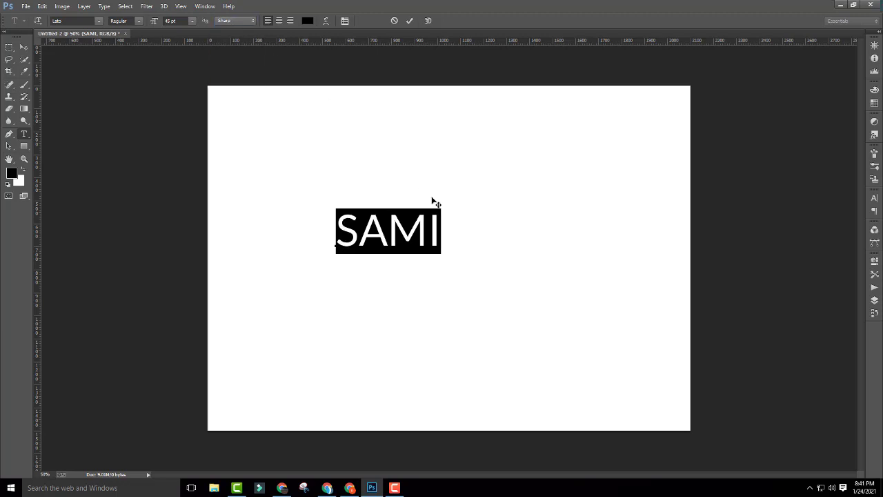
left_click(405, 220)
left_click(252, 22)
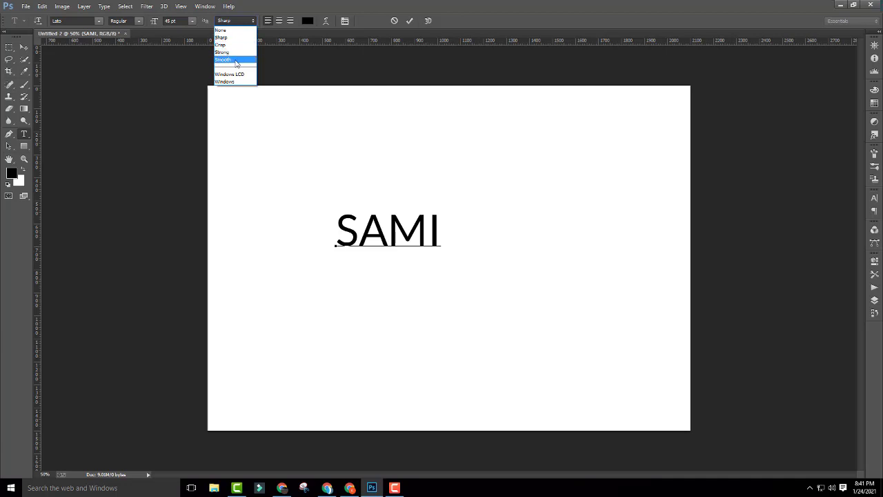
left_click(236, 61)
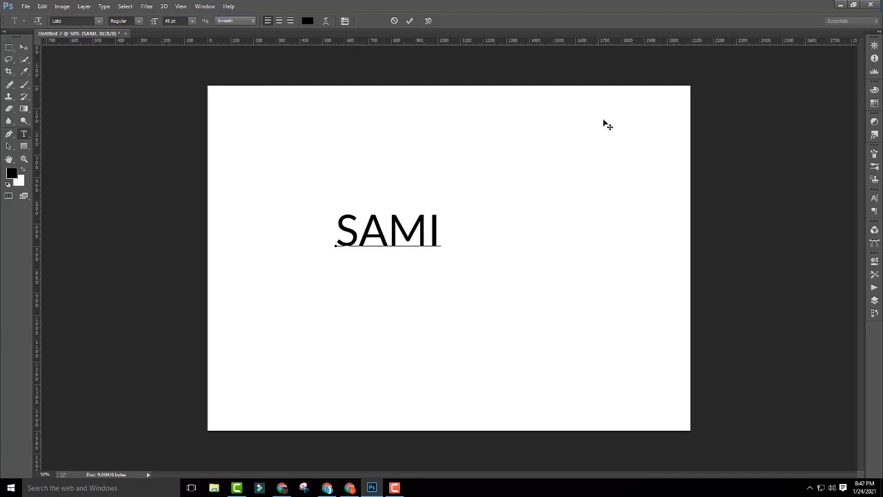
Drag SAMI right toward the canvas centre, then click back into its text with the Type tool
left_click(23, 47)
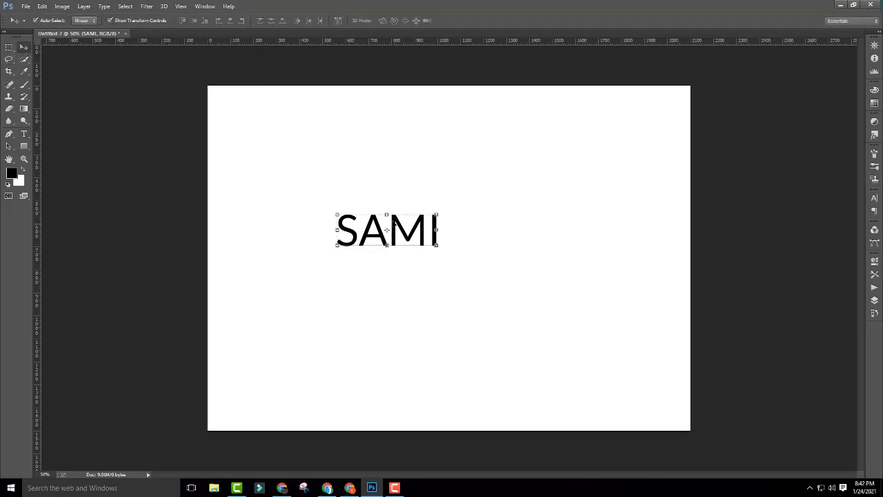
mouse_move(381, 225)
left_mouse_down()
mouse_move(456, 220)
mouse_move(444, 224)
left_mouse_up()
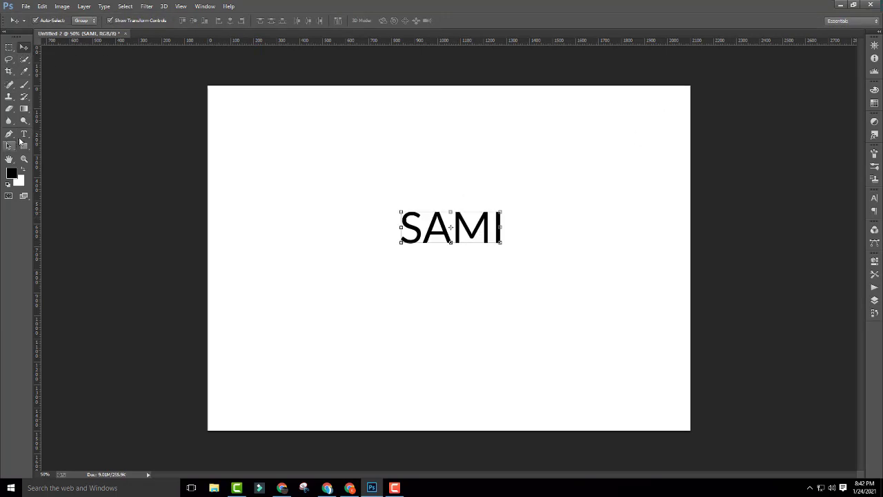
left_click(24, 134)
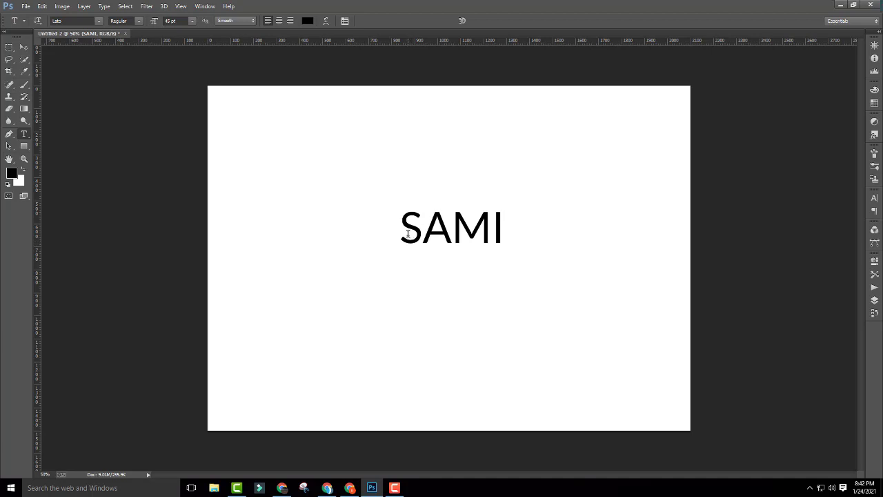
left_click(408, 234)
Select the whole word SAMI for editing
left_click_drag(405, 232, 503, 226)
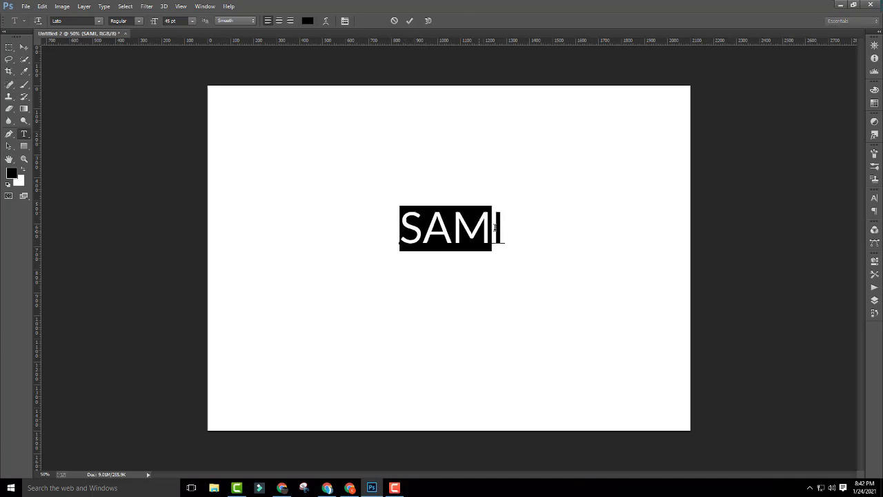
left_click(460, 228)
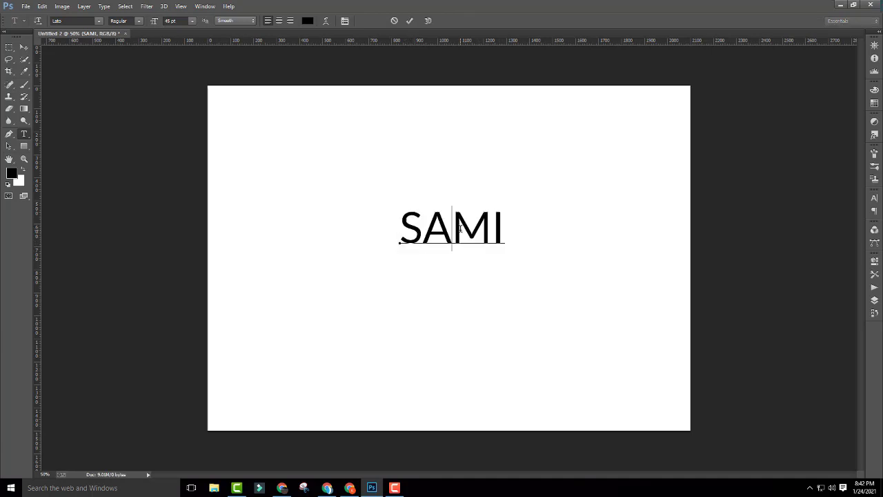
left_click(401, 237)
left_click_drag(401, 237, 522, 231)
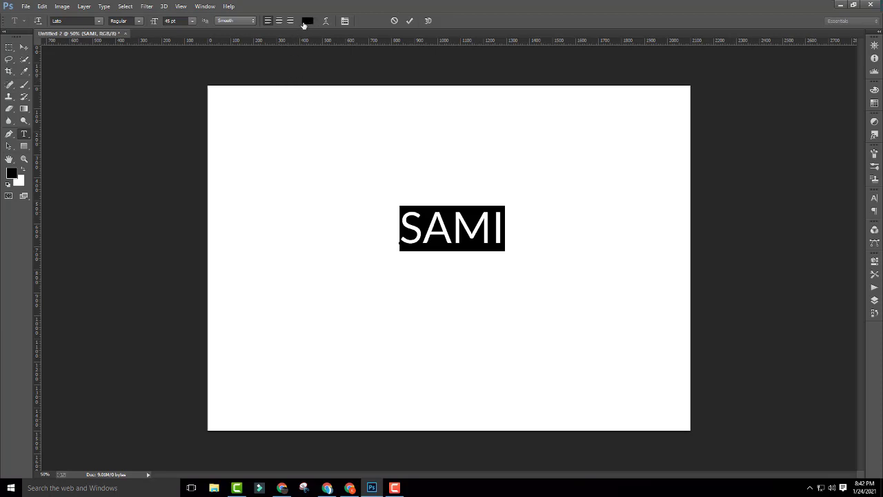
Set SAMI's text colour to a saturated red in the Color Picker and commit
left_click(308, 21)
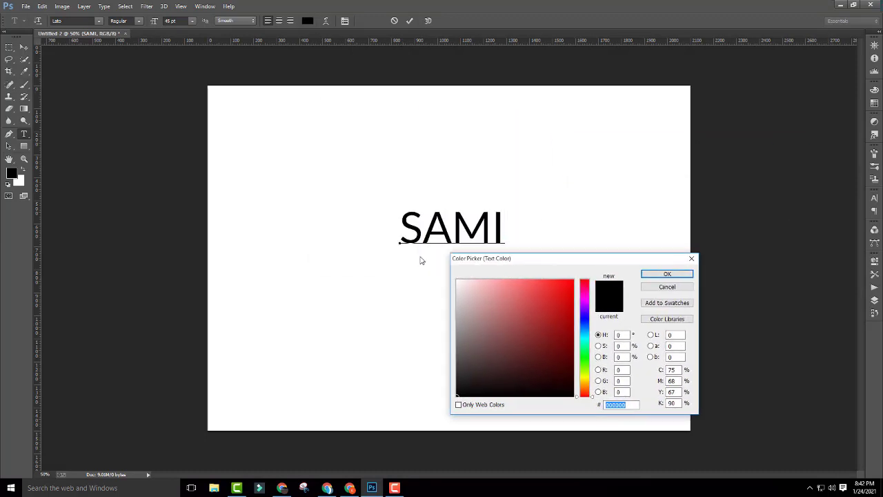
left_click_drag(411, 112, 617, 169)
left_click(629, 208)
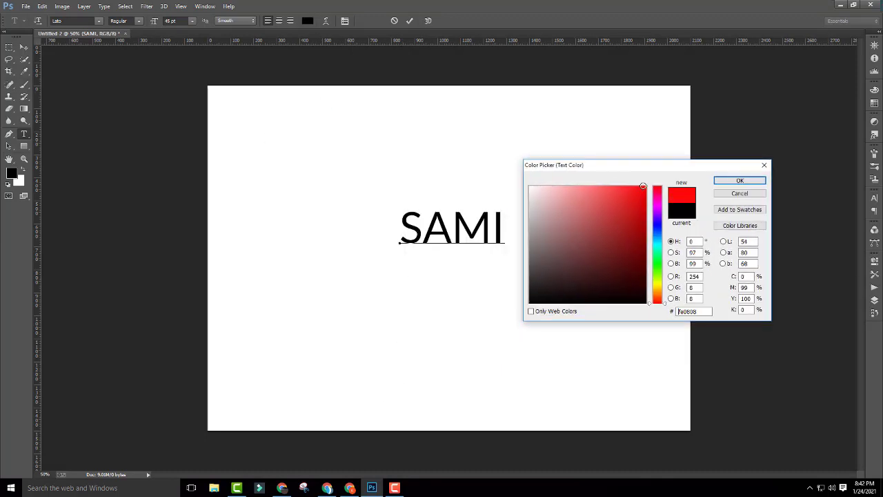
left_click(552, 188)
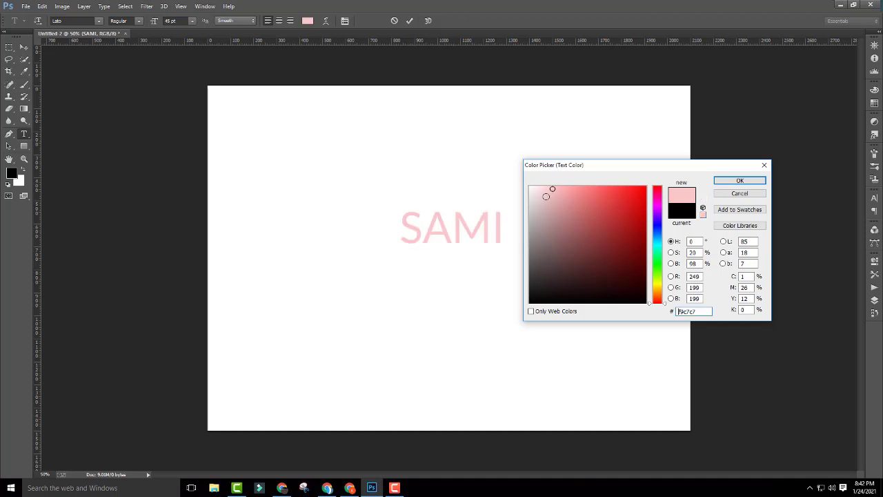
left_click(621, 192)
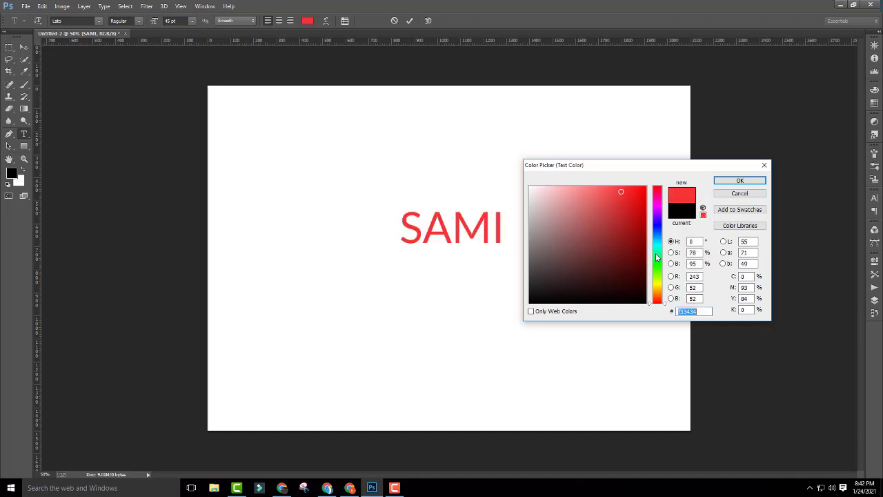
mouse_move(637, 242)
left_mouse_down()
mouse_move(636, 210)
mouse_move(603, 197)
mouse_move(646, 186)
left_mouse_up()
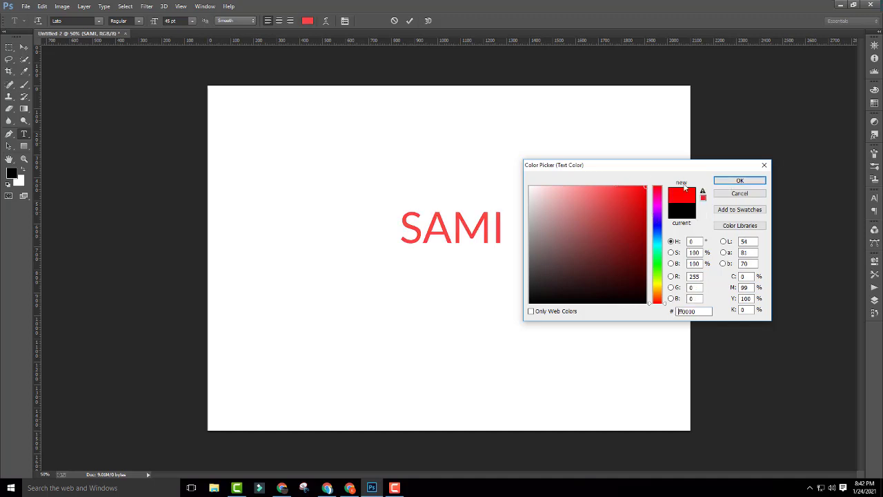
left_click(740, 181)
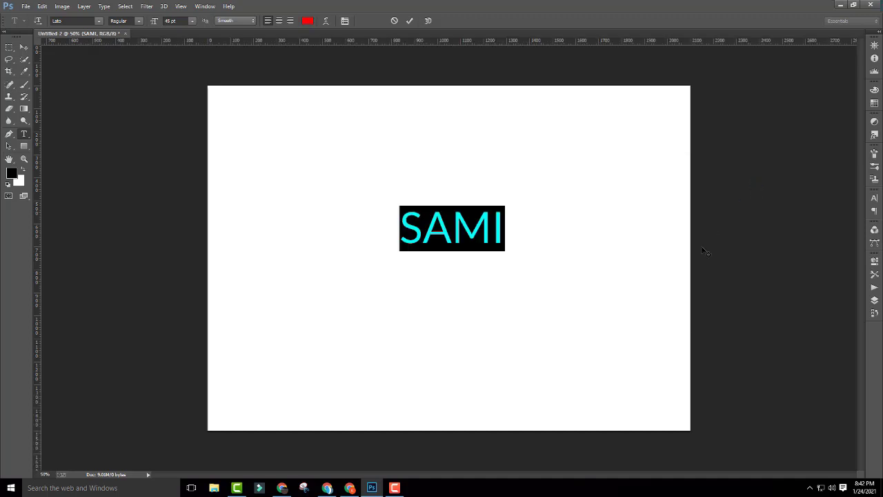
left_click(24, 47)
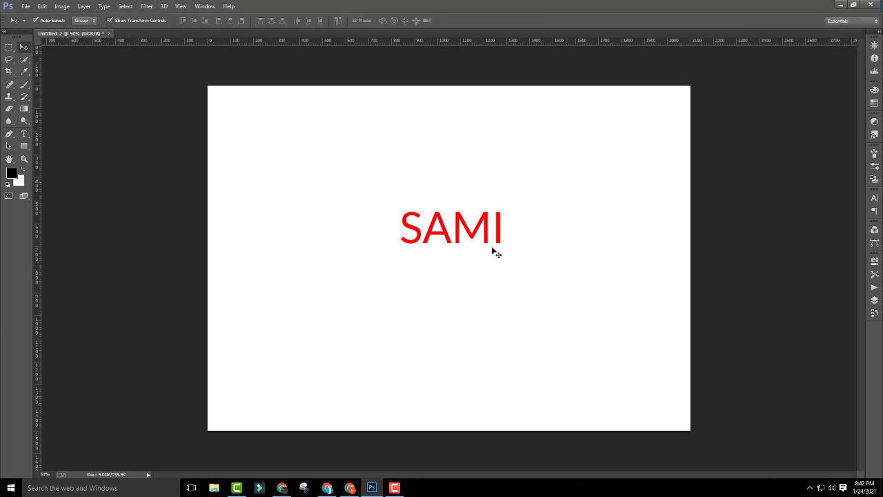
Show the Layers panel and reposition SAMI near the canvas centre
mouse_move(479, 233)
left_mouse_down()
mouse_move(499, 175)
mouse_move(483, 203)
left_mouse_up()
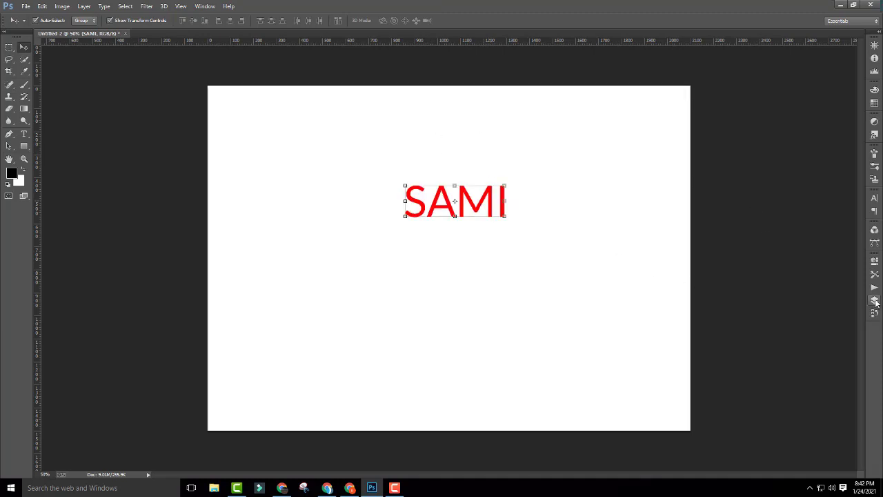
left_click(874, 300)
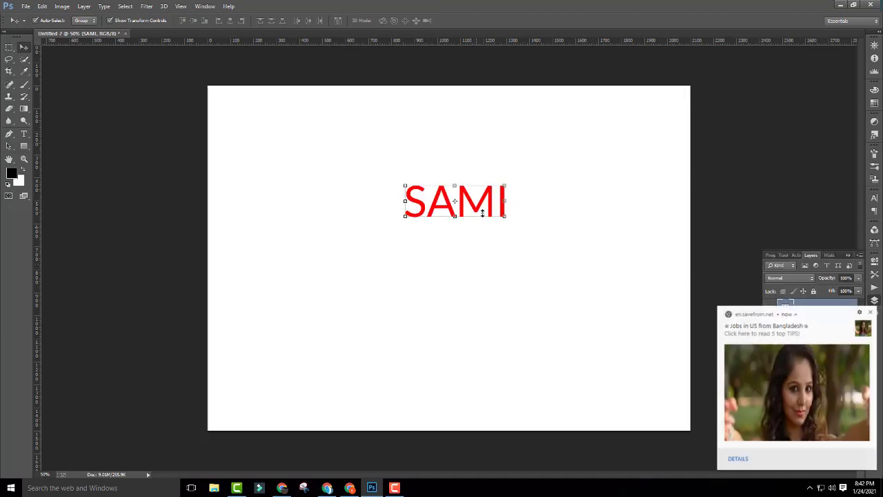
left_click(870, 311)
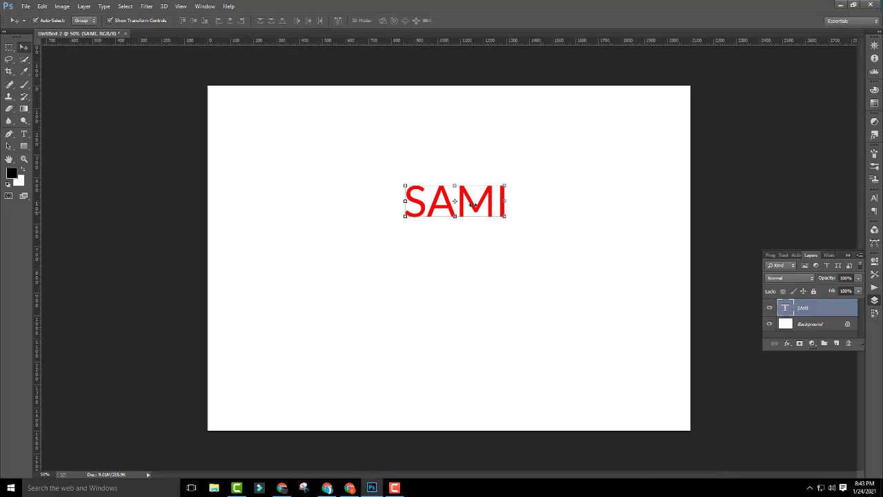
mouse_move(468, 207)
left_mouse_down()
mouse_move(465, 248)
mouse_move(420, 276)
left_mouse_up()
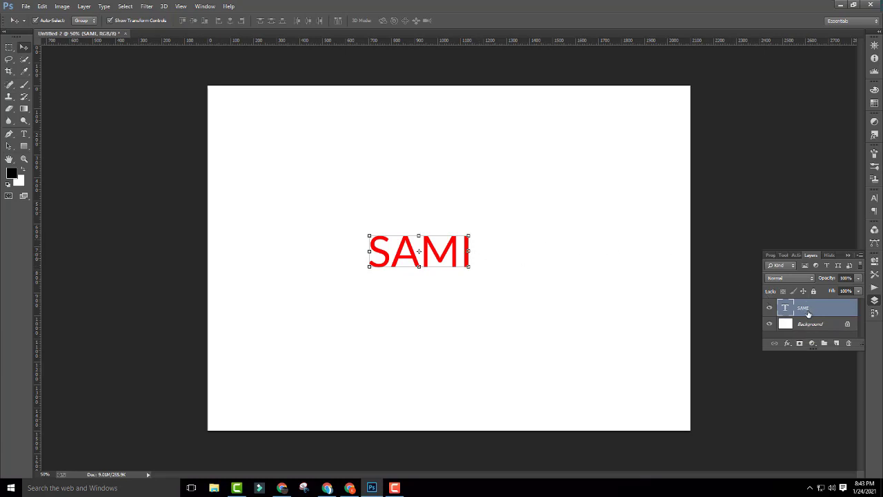
left_click(532, 225)
left_click(457, 251)
left_click_drag(456, 255, 468, 251)
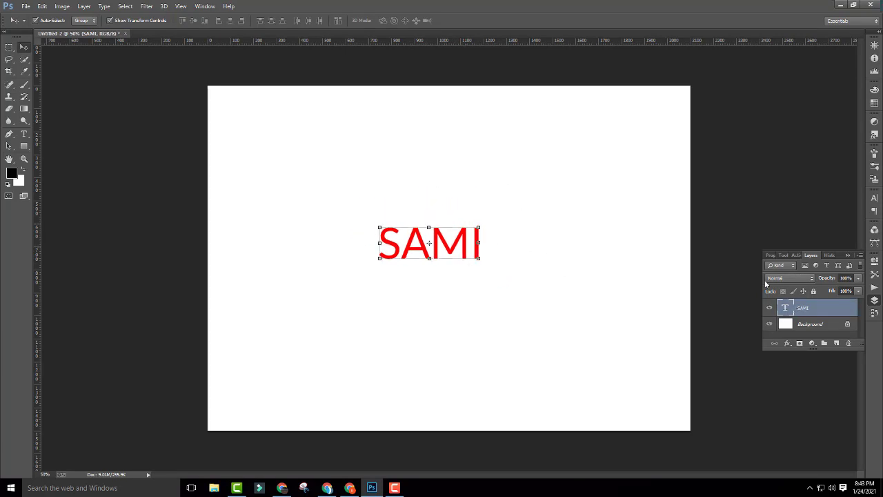
Rename the SAMI type layer to Text-1
double_click(801, 308)
double_click(802, 309)
type("Text-1")
key("Return")
left_click(610, 295)
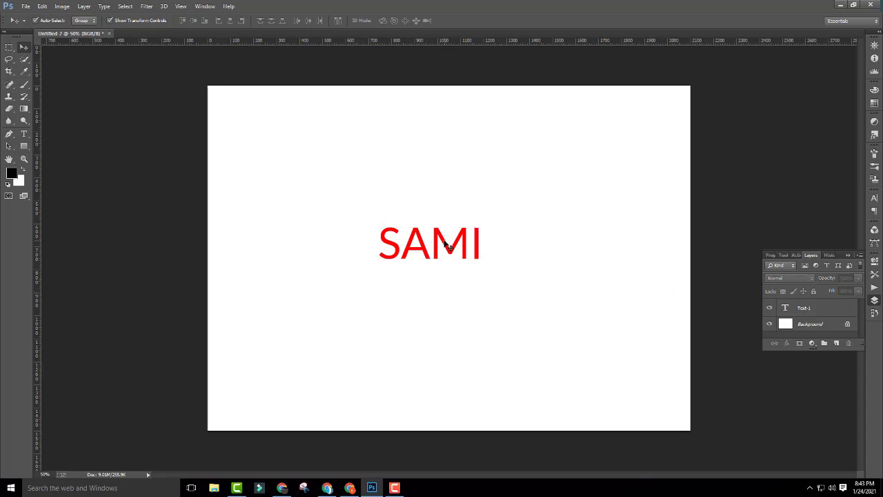
Nudge SAMI slightly right and up, then reselect the Text-1 layer
left_click(448, 247)
left_click_drag(449, 250, 464, 244)
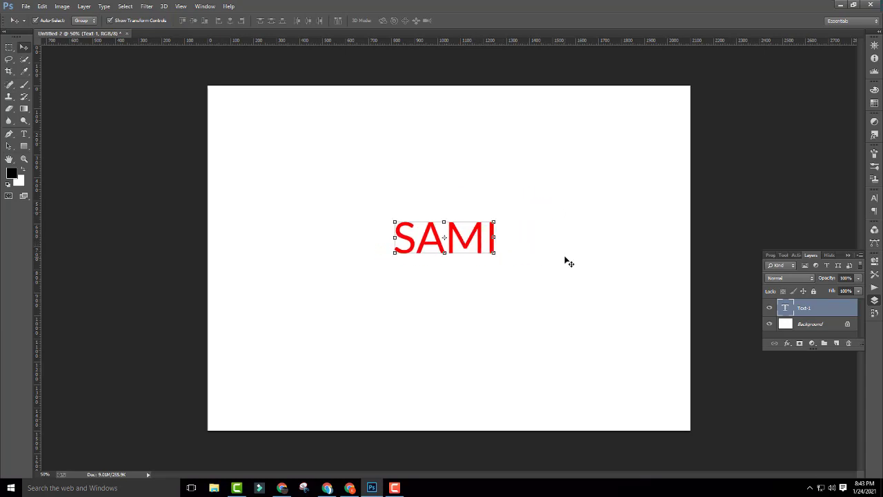
left_click(566, 262)
left_click(811, 308)
Add a new text line 'Computer training' above SAMI and commit it
left_click(24, 134)
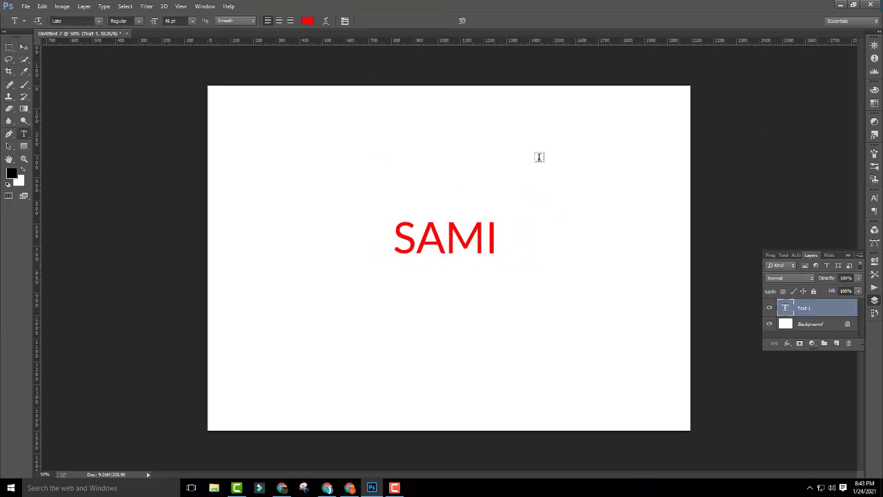
left_click(442, 160)
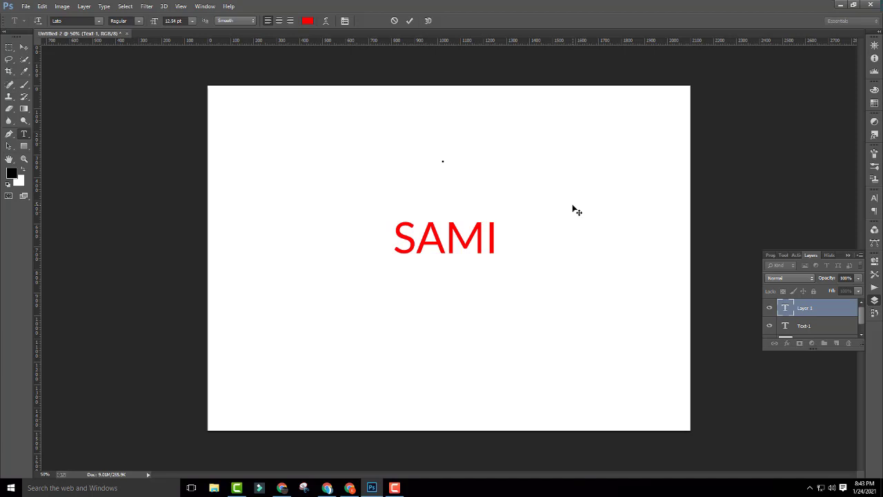
type("Compu")
type("ter tra")
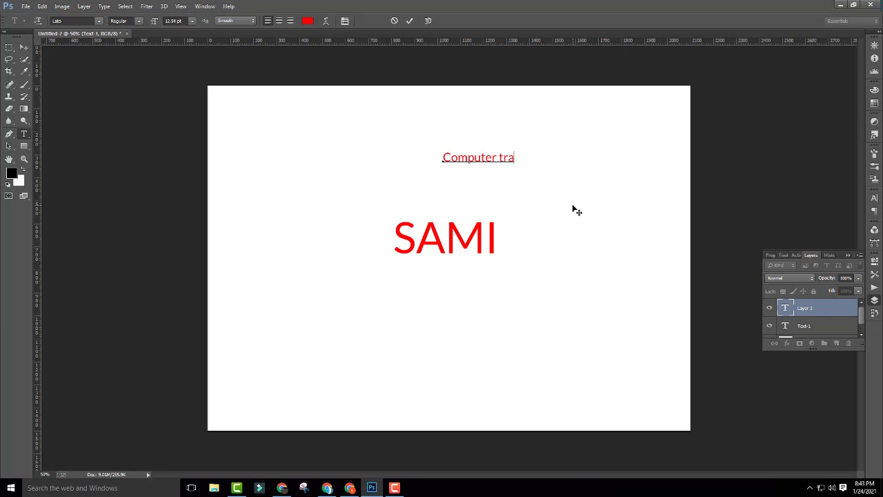
type("ining")
left_click(29, 47)
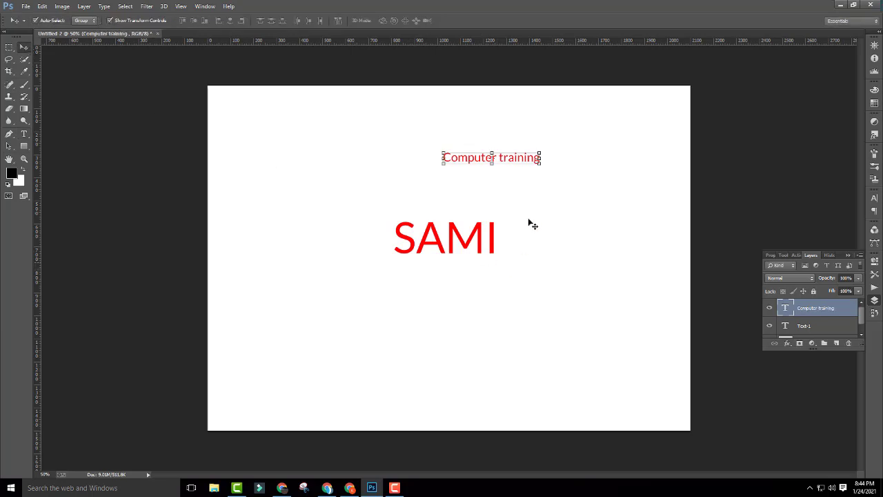
Place 'Computer training' just above SAMI and rename its layer Text-2
mouse_move(532, 164)
left_mouse_down()
mouse_move(501, 178)
mouse_move(467, 216)
left_mouse_up()
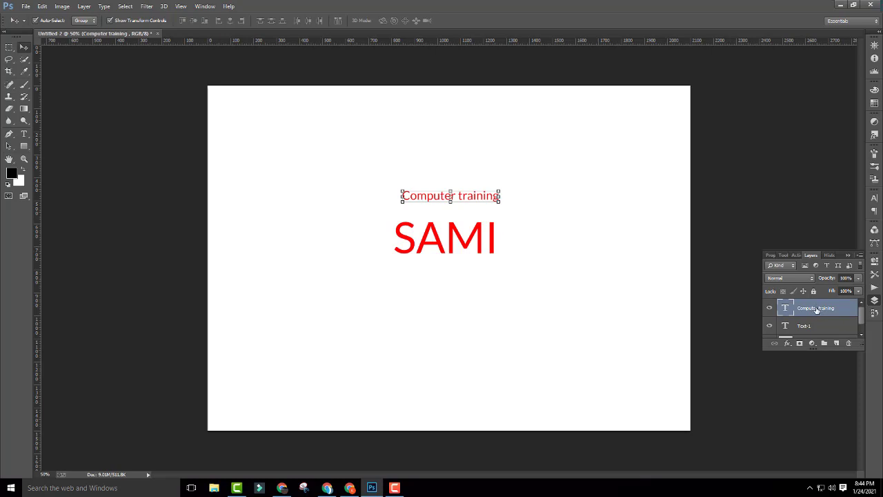
left_click_drag(477, 198, 473, 201)
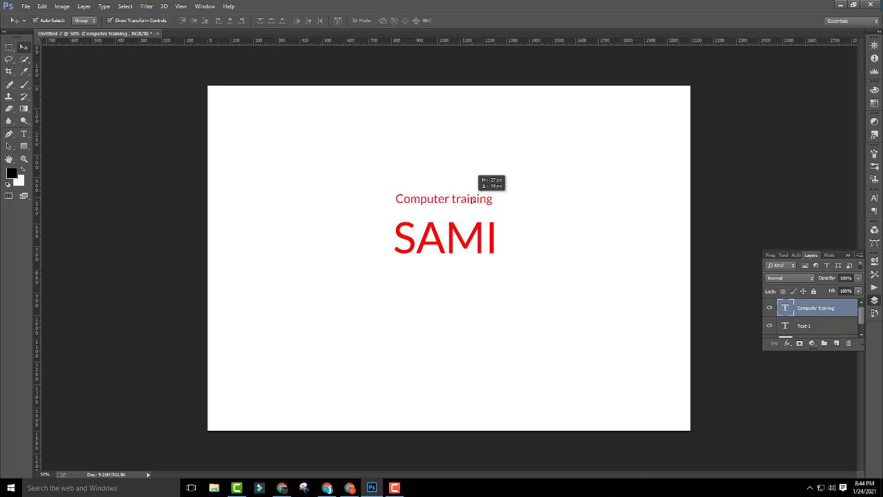
double_click(805, 309)
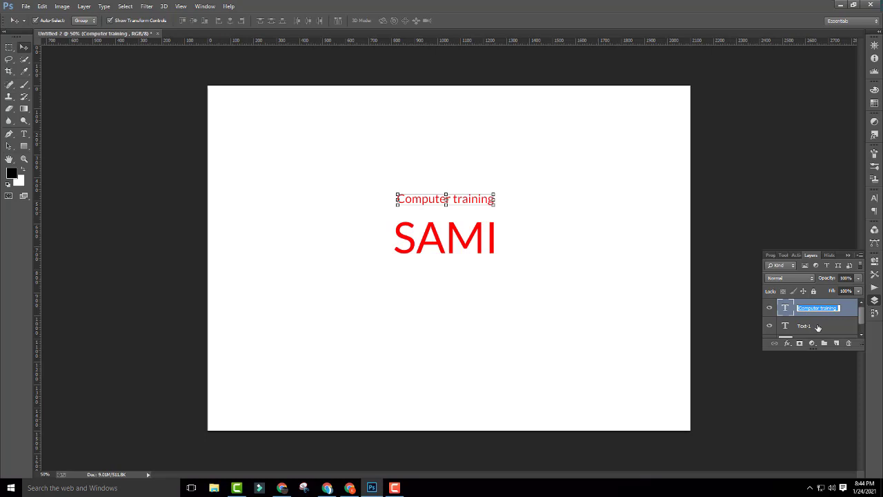
type("Text-2")
key("Return")
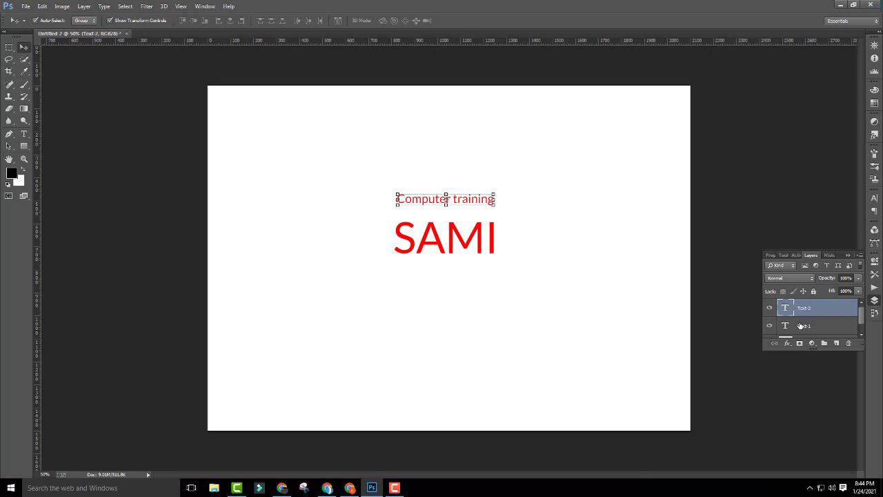
left_click_drag(479, 205, 479, 214)
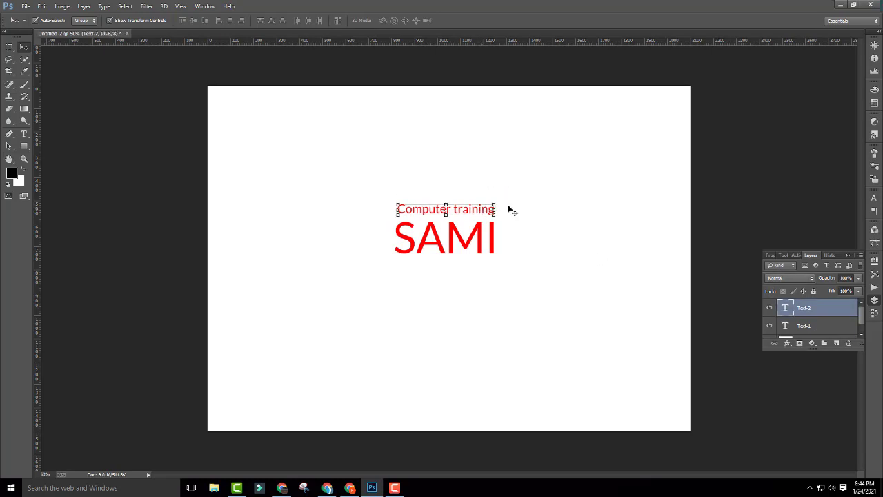
Switch between the Text-2 and Text-1 layers, then select all the 'Computer training' text
left_click(539, 217)
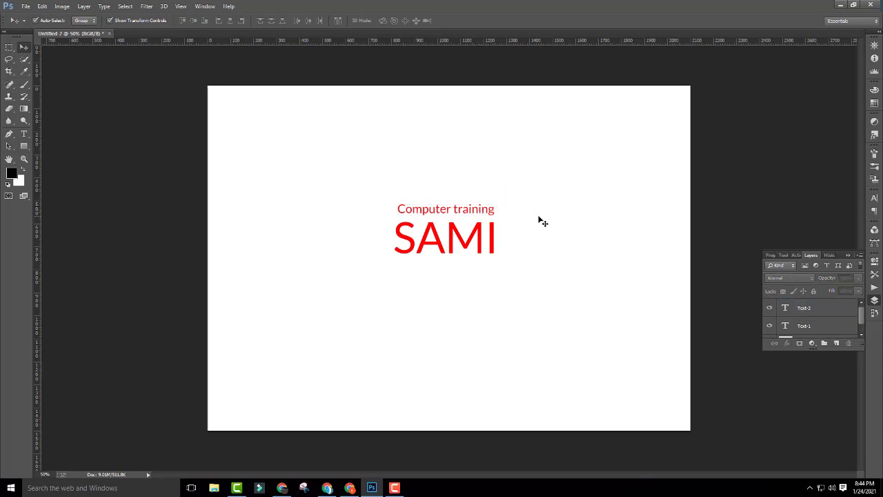
left_click(829, 312)
left_click(830, 327)
left_click(832, 311)
left_click(829, 323)
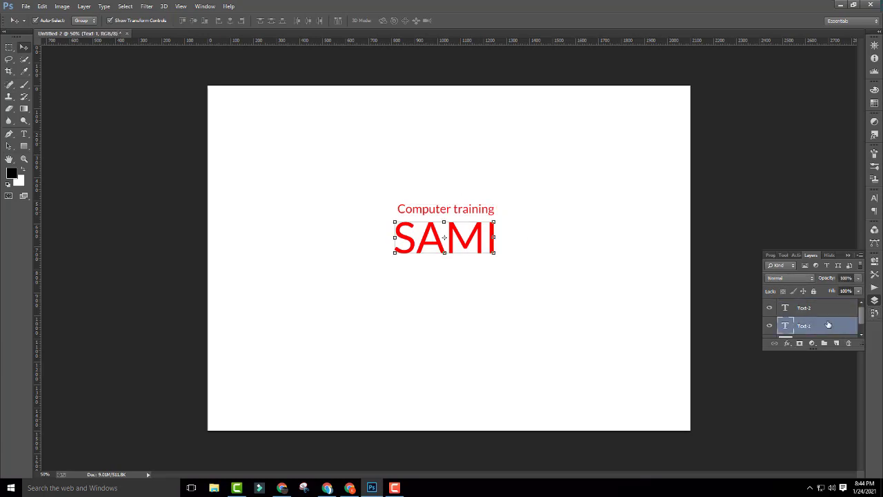
left_click(829, 313)
left_click(828, 319)
left_click(830, 312)
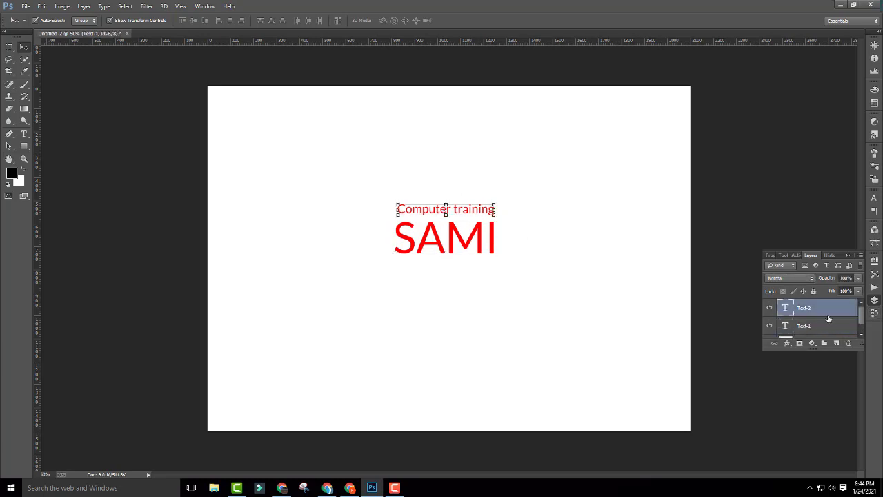
left_click(823, 328)
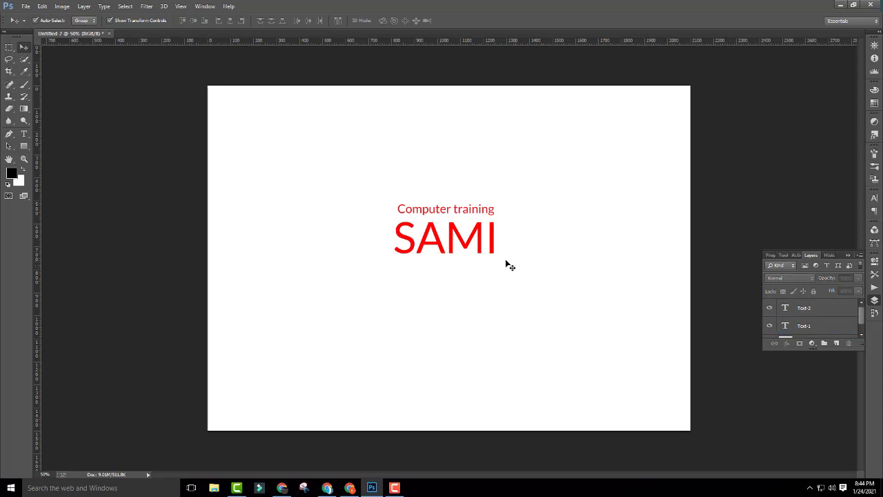
left_click(786, 309)
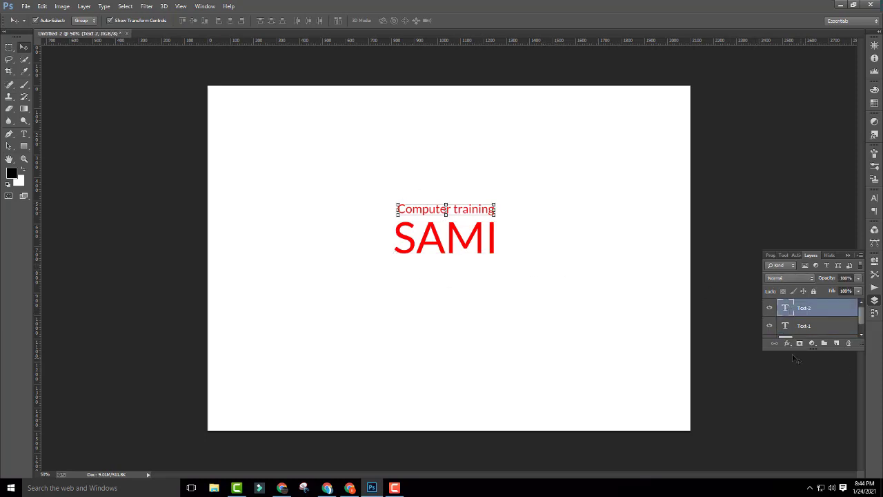
double_click(787, 309)
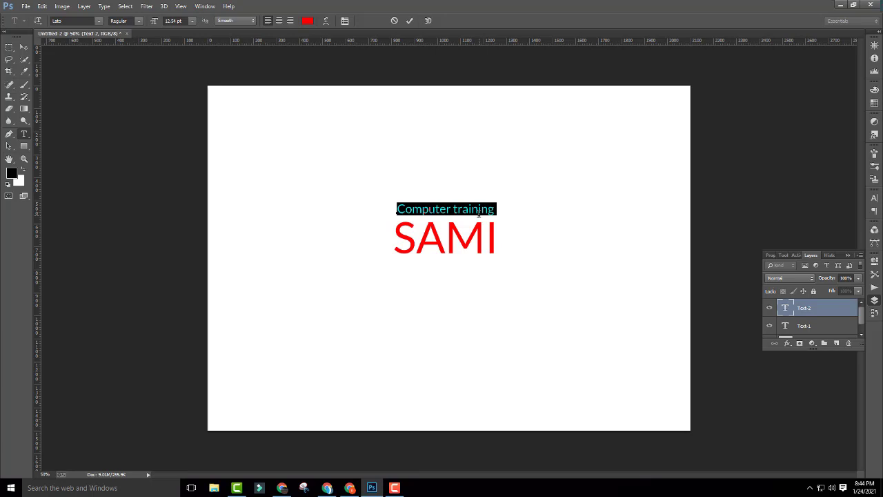
Colour the 'Computer training' text dark red (#620000)
left_click(308, 21)
left_click(646, 258)
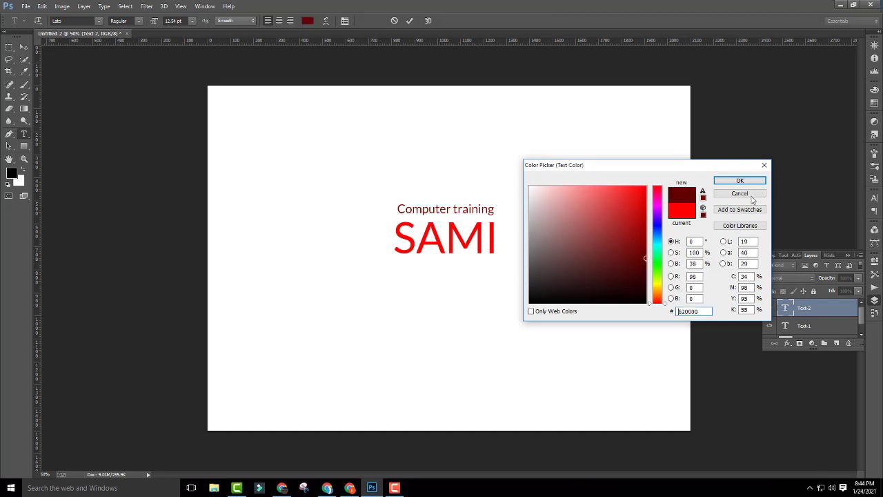
left_click(740, 181)
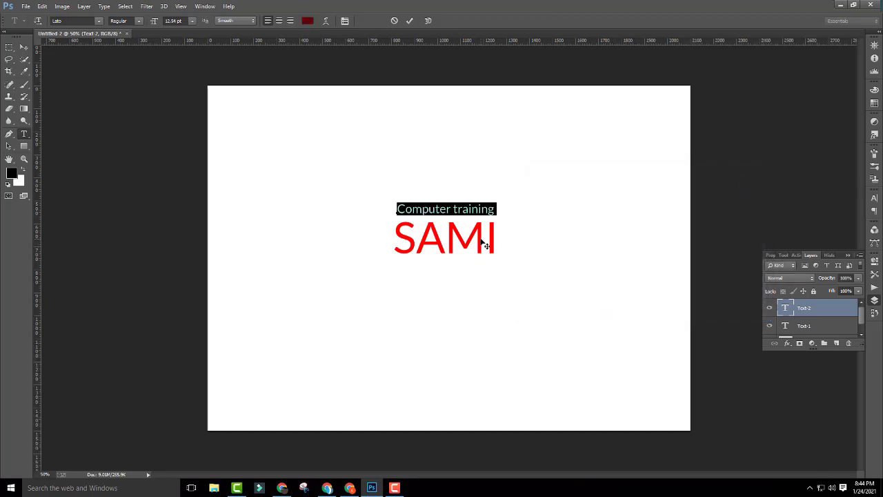
Select all of SAMI's text and change its colour from red to bright blue
left_click(785, 326)
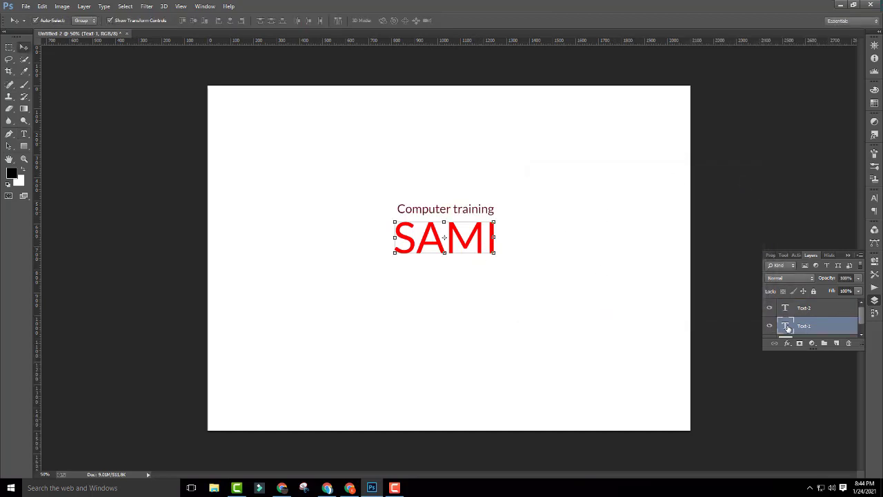
double_click(786, 328)
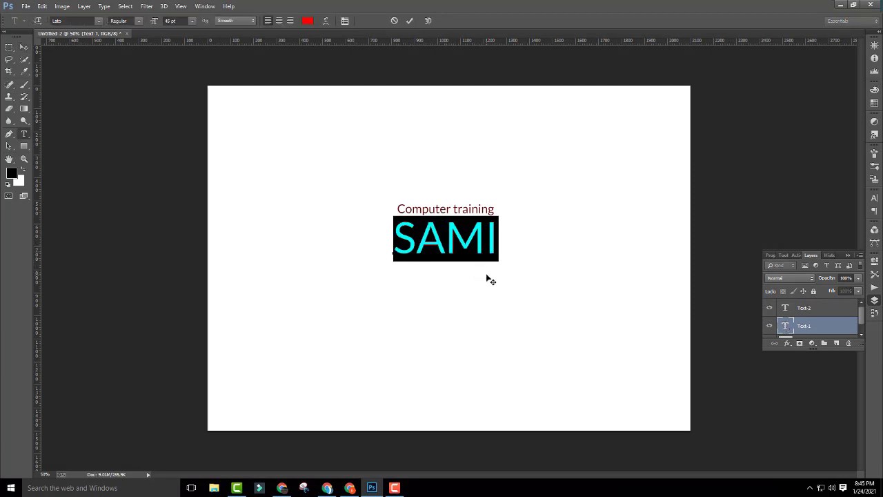
left_click(308, 20)
left_click(646, 284)
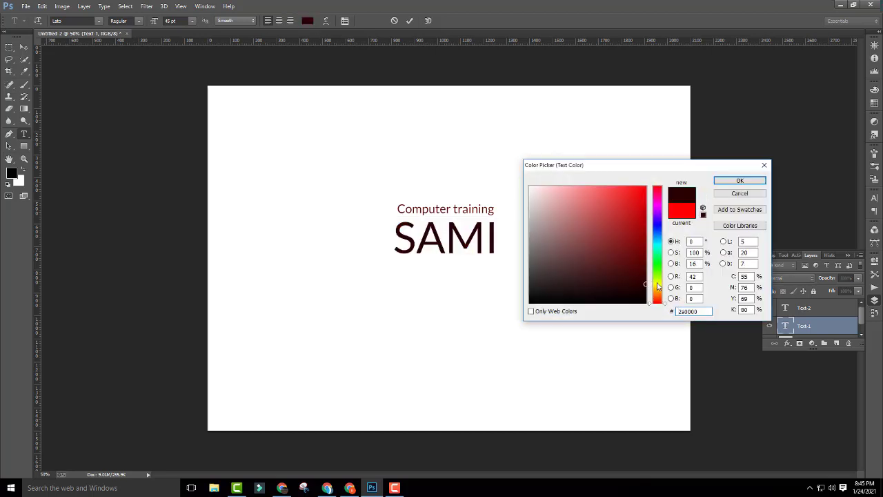
left_click_drag(657, 284, 657, 224)
left_click(642, 191)
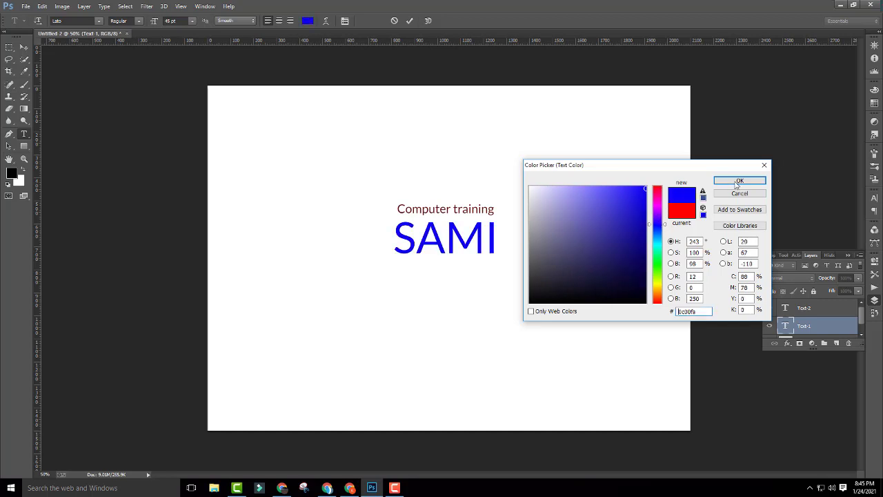
left_click(740, 180)
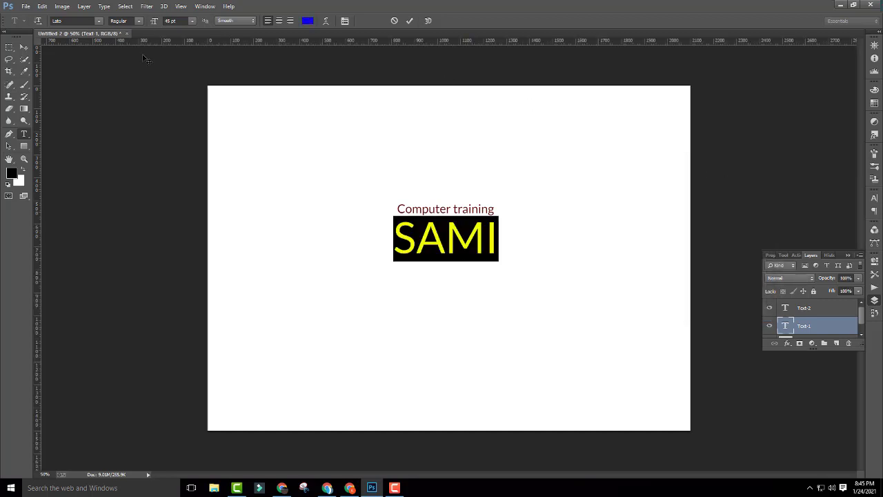
left_click(24, 46)
left_click(525, 152)
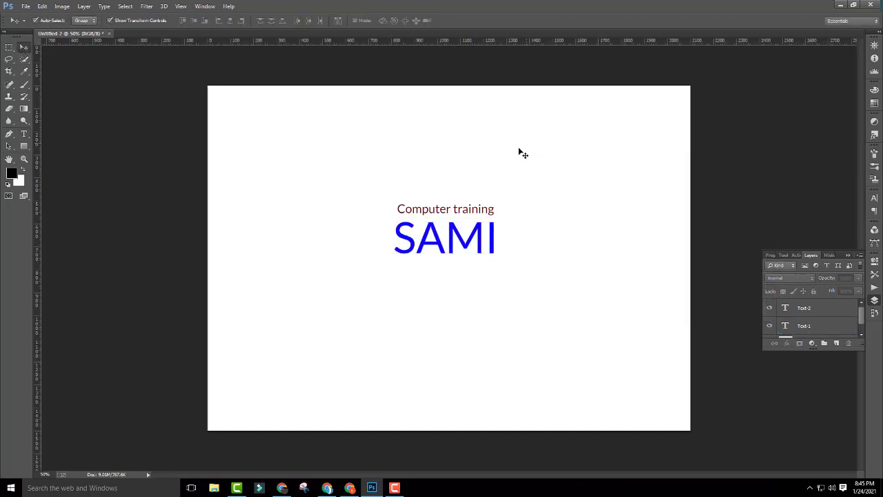
Dismiss the pop-up notification and add a new empty layer above SAMI
left_click(497, 237)
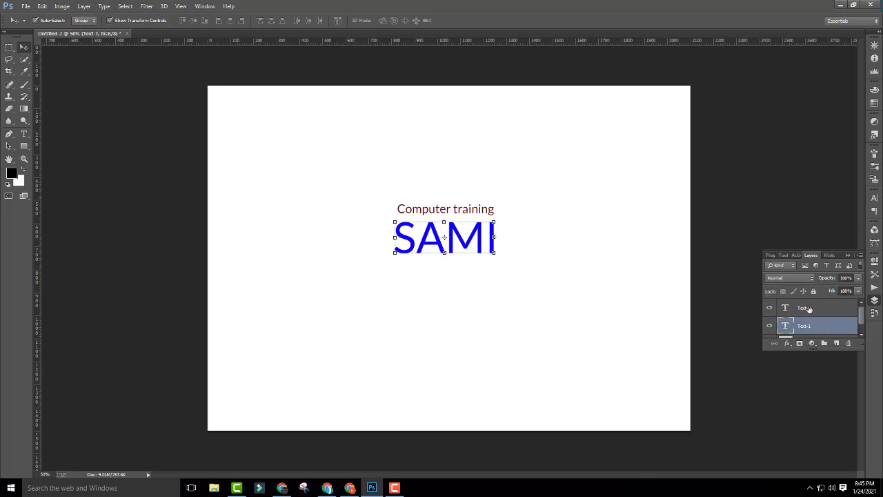
scroll(811, 314, "down", 1)
scroll(811, 314, "up", 1)
left_click(543, 260)
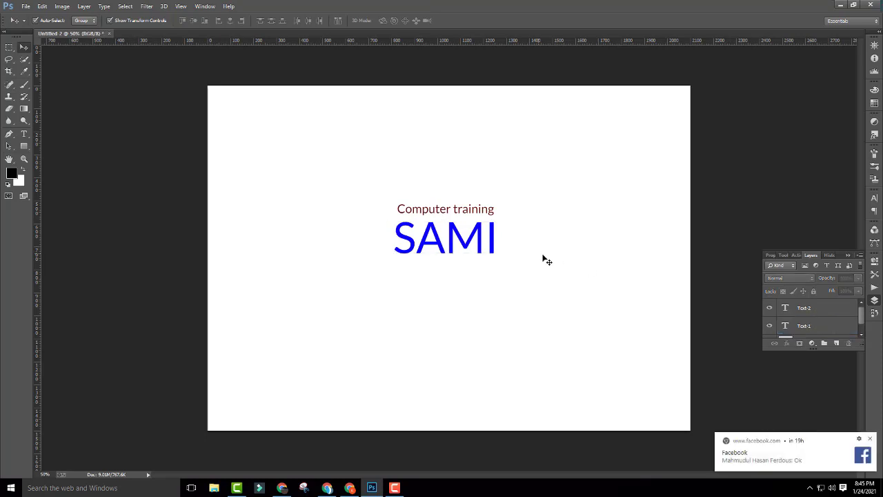
left_click(871, 441)
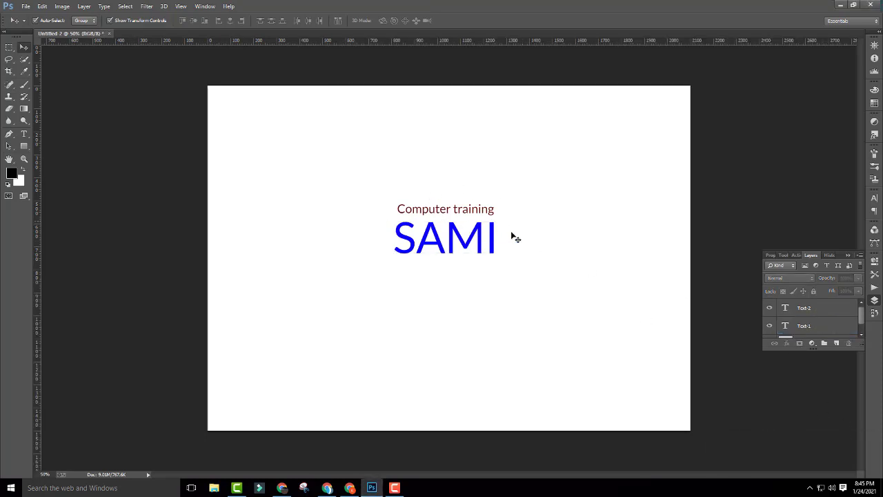
left_click(836, 343)
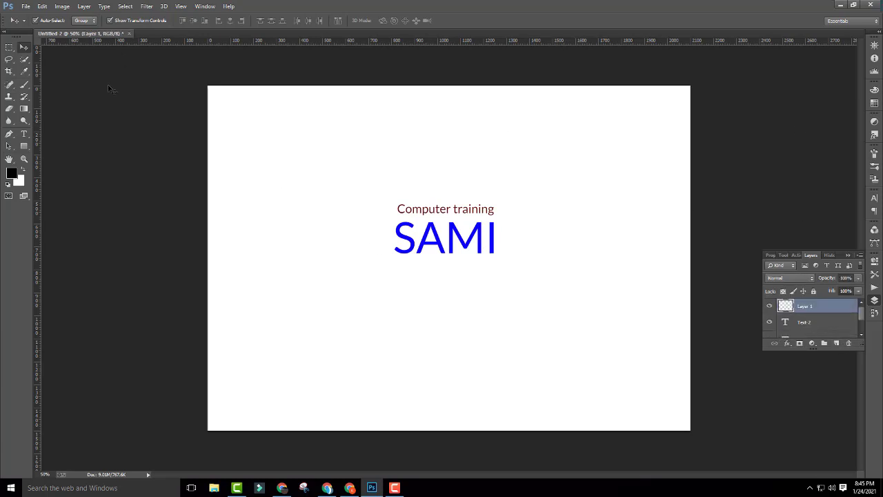
Type DIGISIGN IT as a horizontal text line above 'Computer training' and commit it
left_click(24, 133)
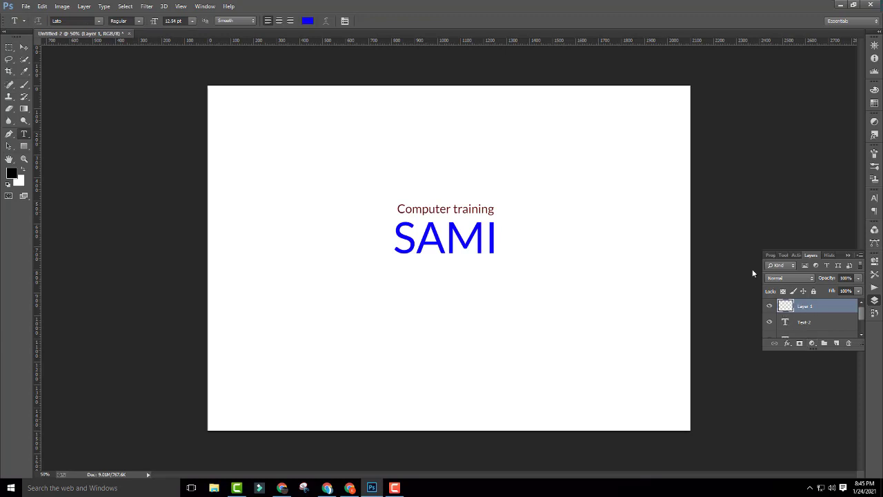
left_click(425, 164)
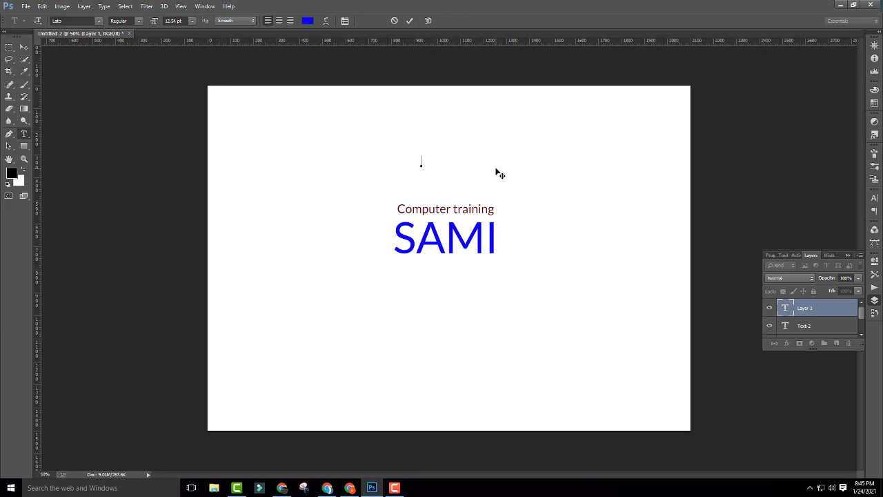
type("D")
type("IGISIGN IT")
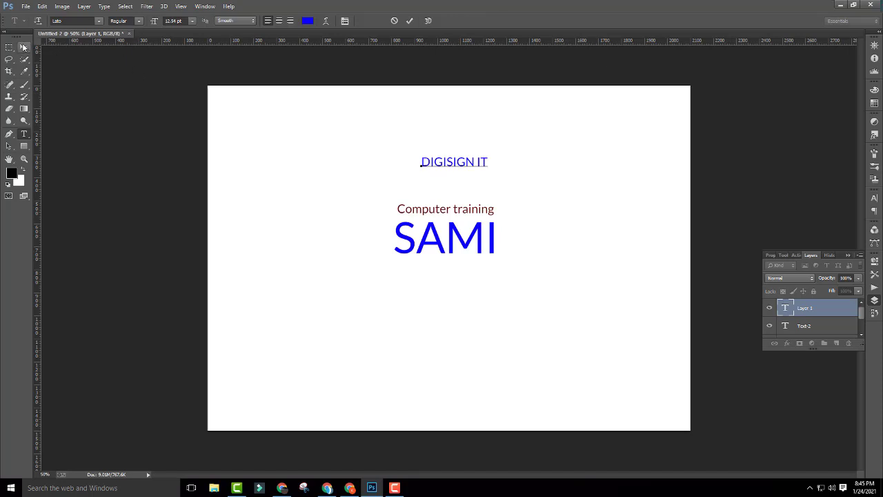
left_click(24, 47)
Select the DIGISIGN IT layer, then the Computer training layer
left_click(612, 201)
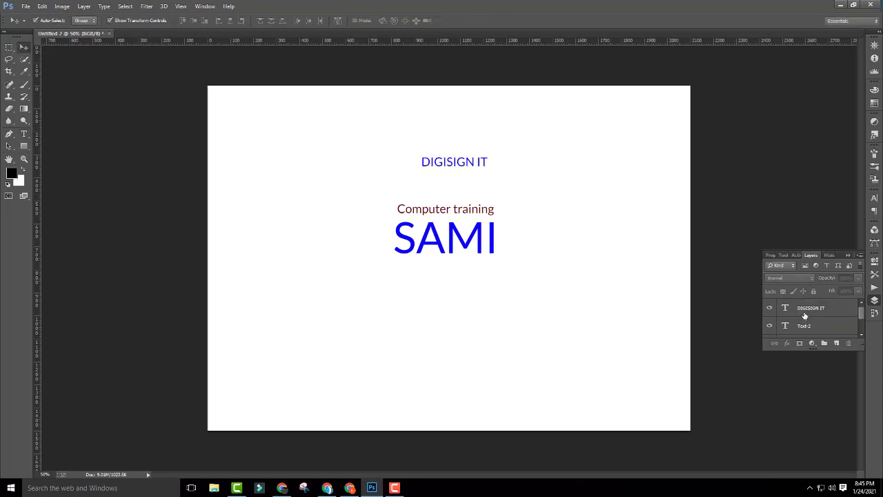
left_click(805, 316)
scroll(828, 317, "down", 2)
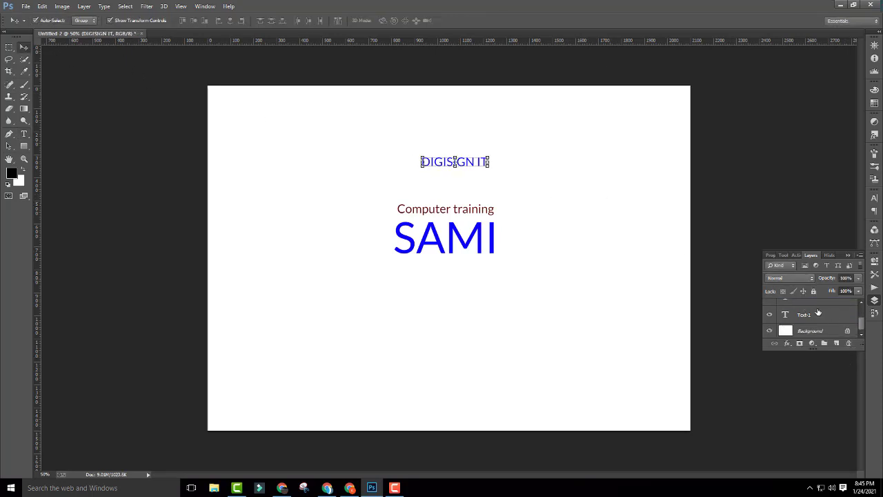
scroll(818, 312, "up", 2)
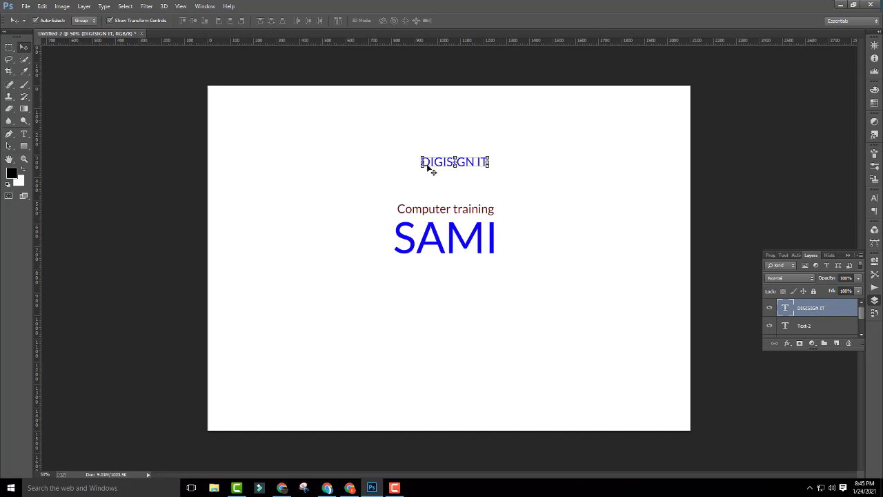
left_click(485, 197)
left_click(489, 216)
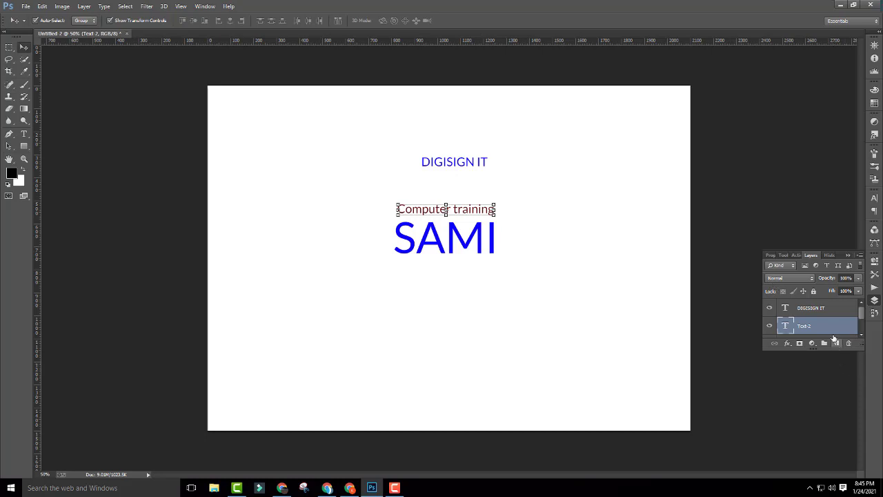
Move DIGISIGN IT down to sit just above Computer training
left_click(813, 309)
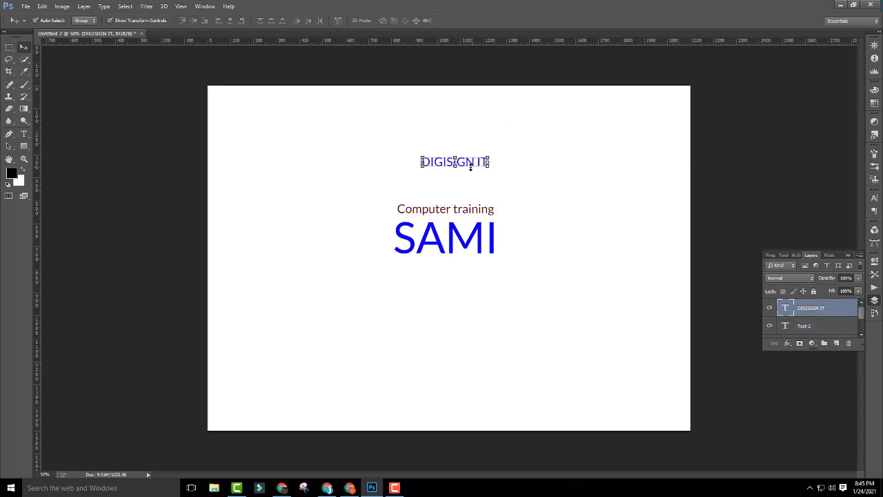
left_click_drag(472, 164, 463, 192)
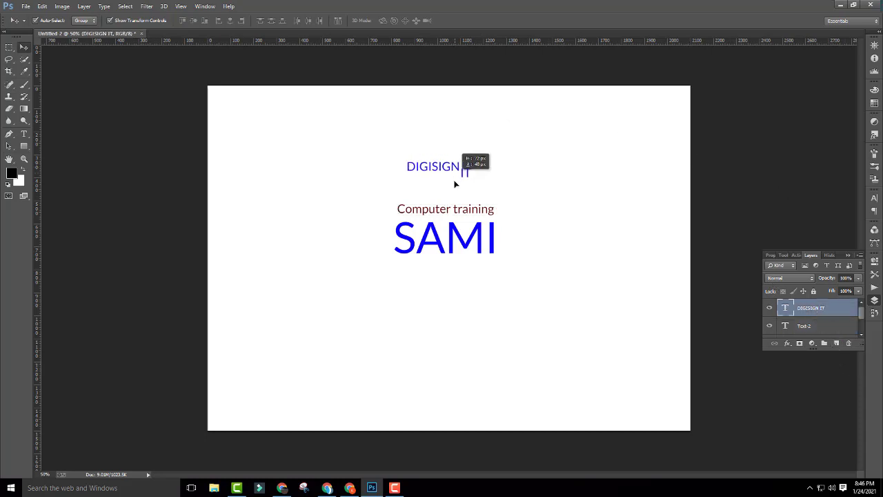
left_click(538, 179)
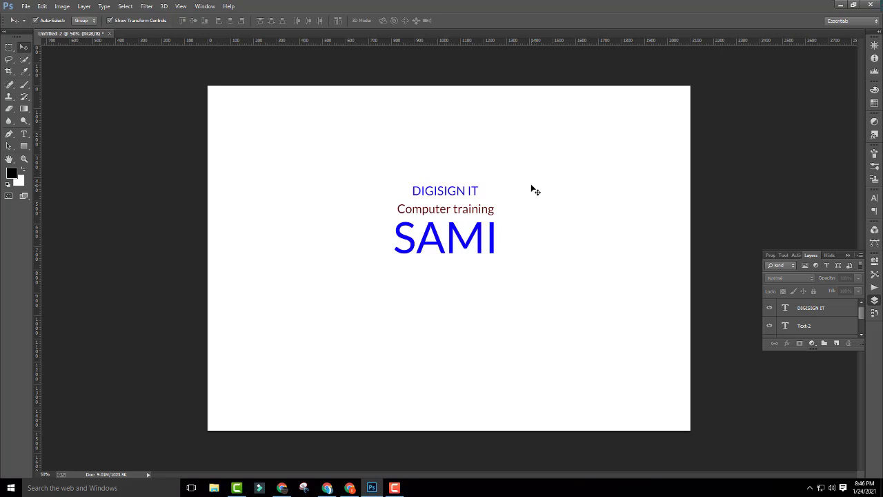
Cancel the pending transform and marquee-select all three text layers together
left_click(450, 194)
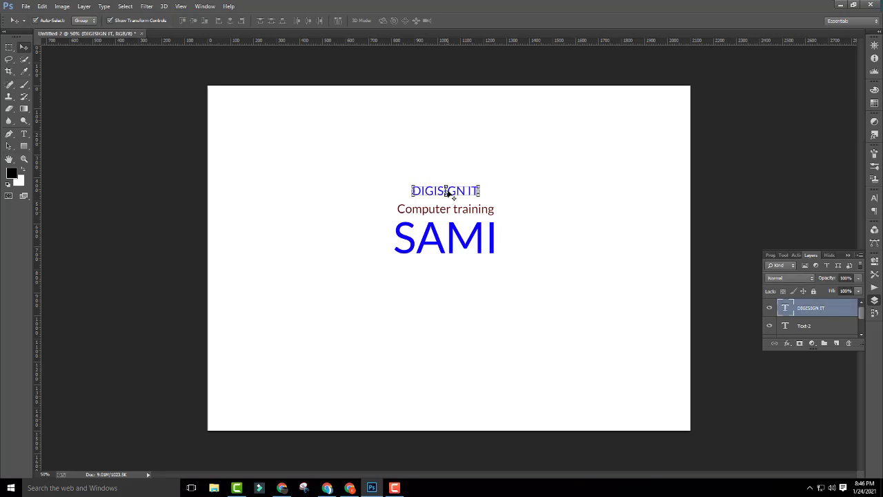
left_click_drag(453, 197, 459, 193)
key("Escape")
left_click(537, 159)
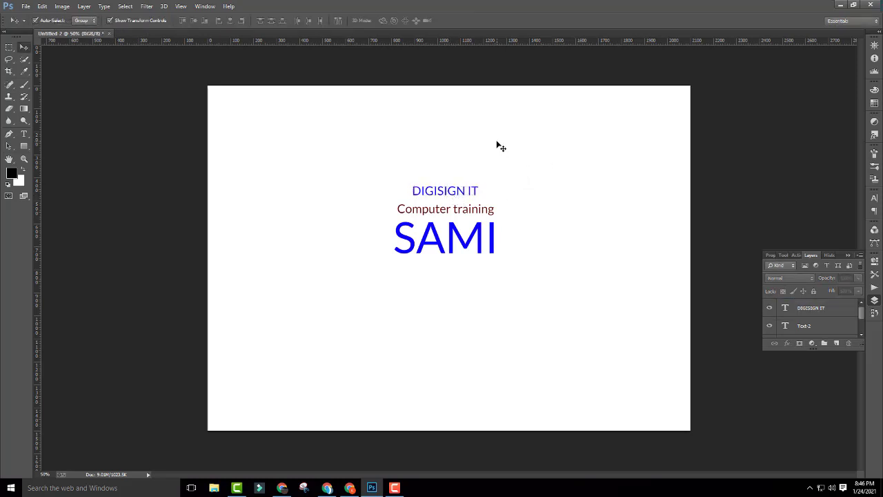
mouse_move(392, 145)
left_mouse_down()
mouse_move(540, 295)
mouse_move(459, 241)
mouse_move(458, 251)
left_mouse_up()
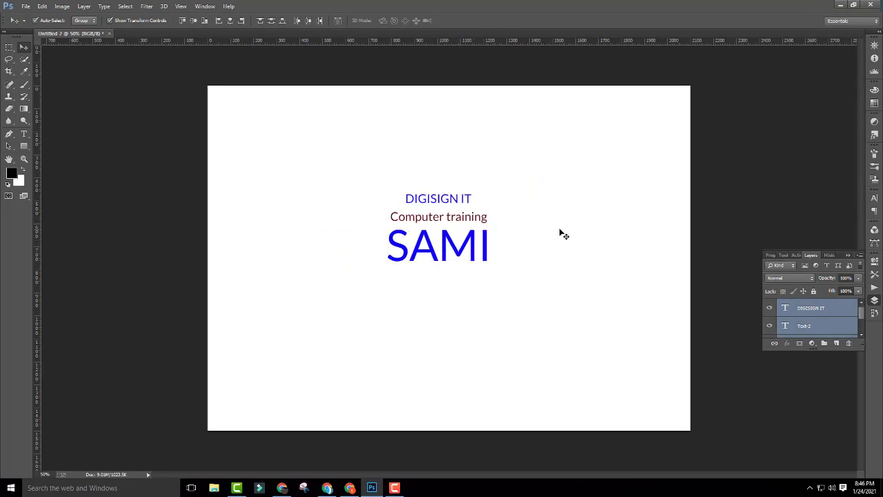
Select all the text layers and move the group up and to the right
left_click_drag(556, 170, 405, 304)
left_click_drag(515, 183, 437, 290)
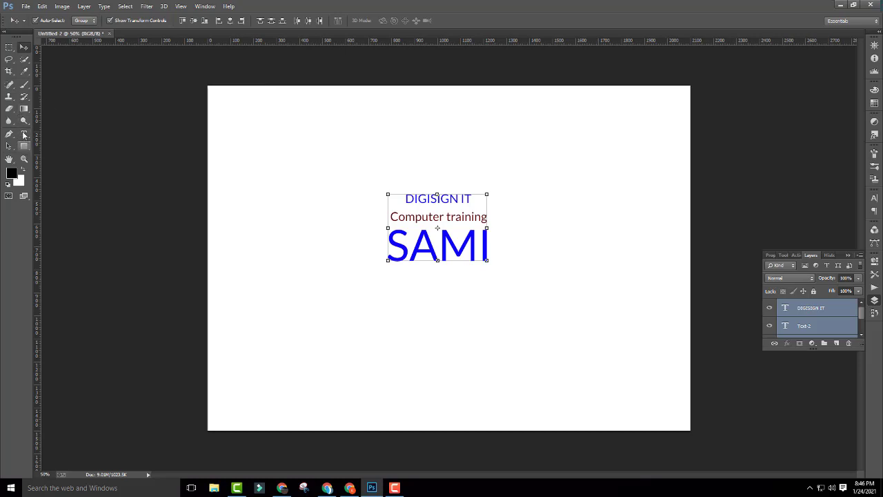
left_click(24, 133)
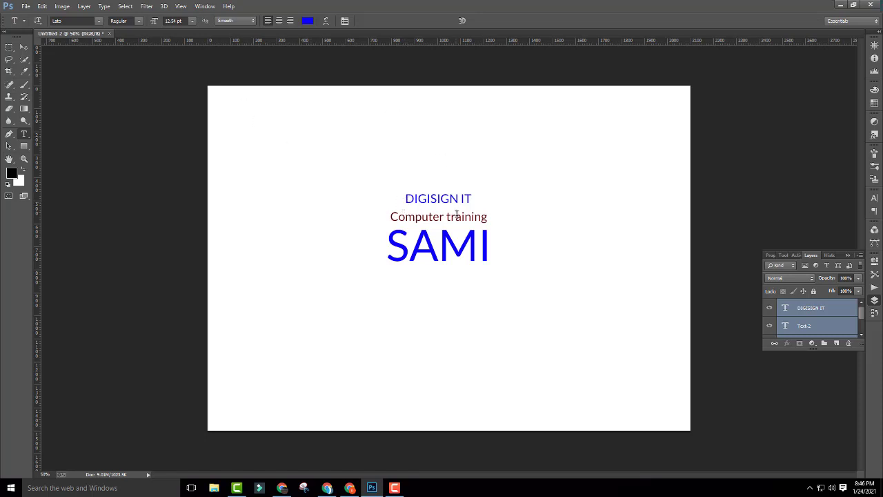
left_click(23, 46)
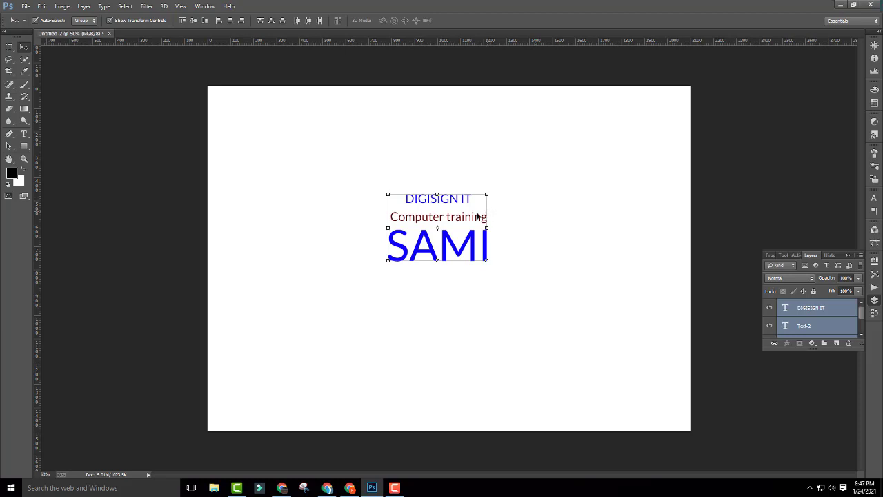
left_click_drag(479, 218, 492, 202)
Reselect the DIGISIGN IT, Computer training and SAMI layers and delete them
left_click(544, 207)
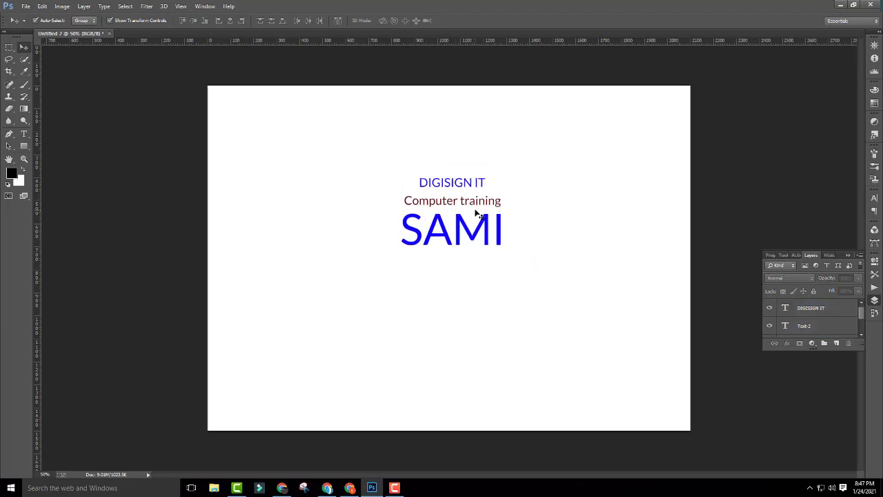
left_click(481, 205)
left_click(551, 198)
mouse_move(532, 163)
left_mouse_down()
mouse_move(449, 263)
mouse_move(382, 256)
left_mouse_up()
key("Delete")
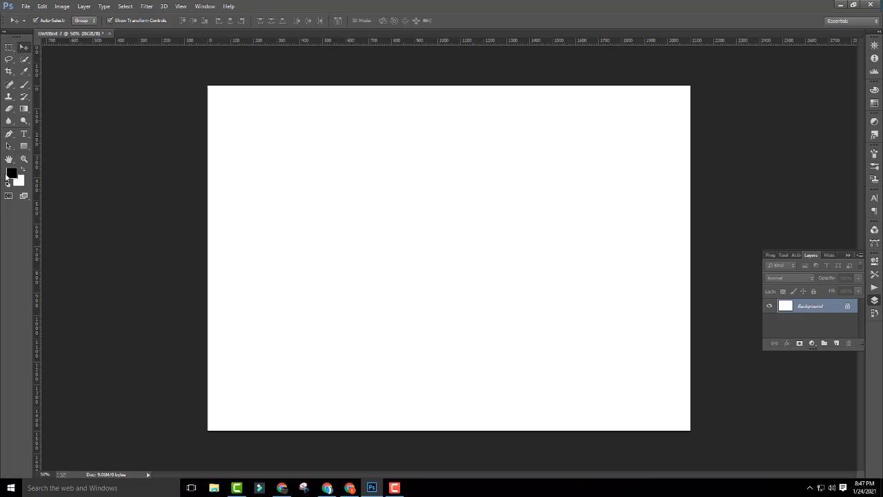
Start a new upper-left text layer and type two lines of random placeholder letters
left_click(24, 134)
left_click(331, 152)
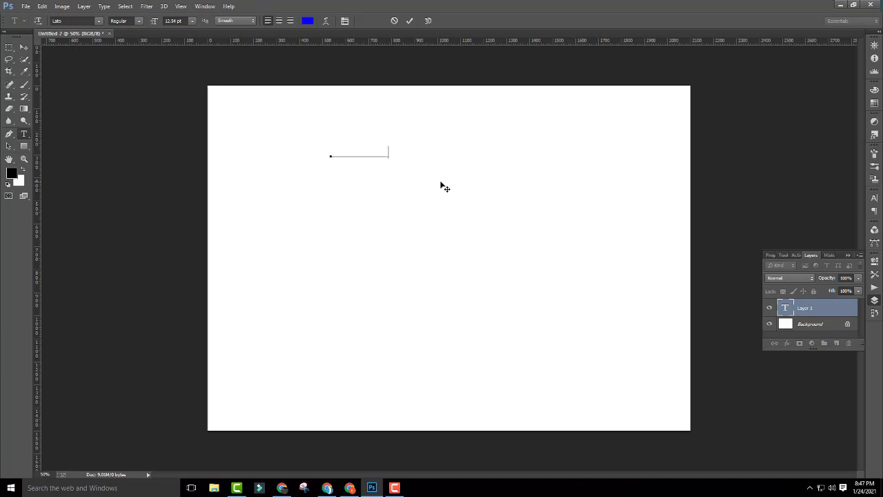
type("jlkjdlgjdlfjgdf;gdfgkdkgjdg")
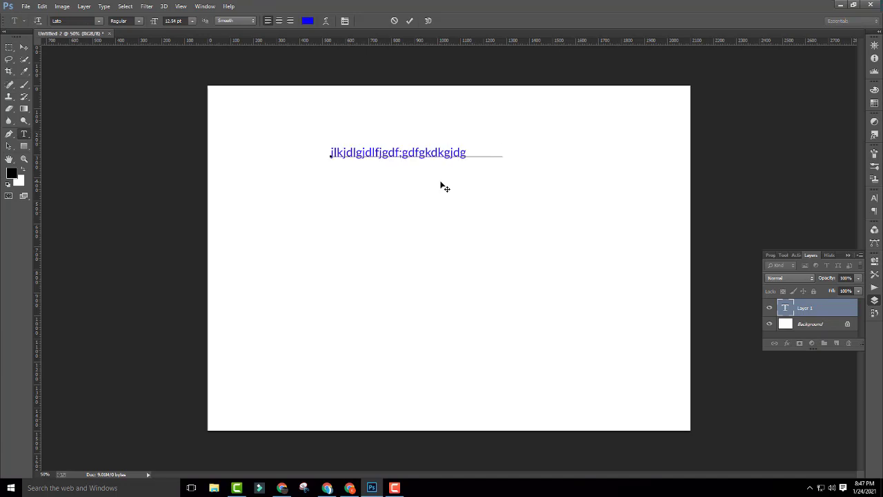
type("kdfghd")
key("Return")
type("khnlks            ")
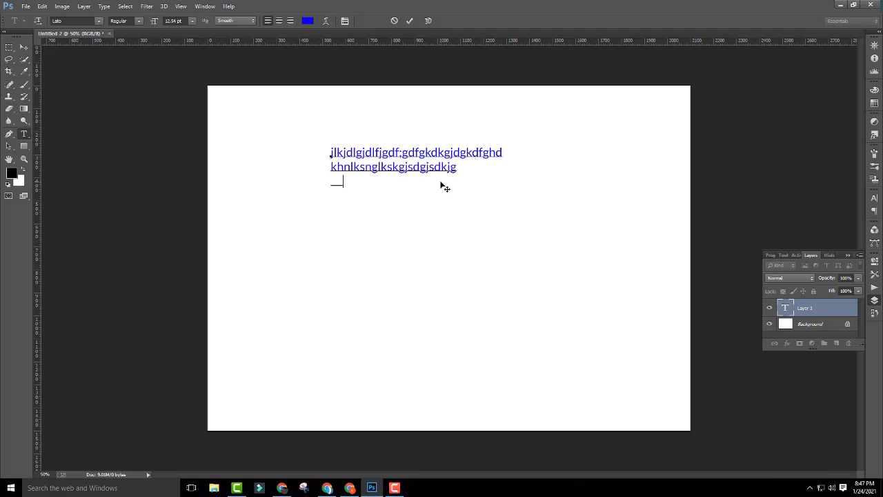
type("s;agsag;sg")
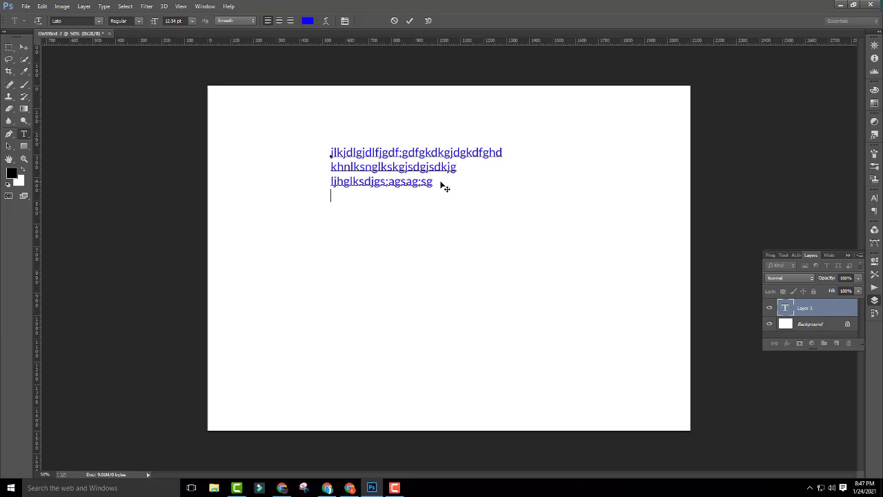
type("lkhjnk;sagjs")
Finish the last placeholder line, commit it, and move the paragraph toward the canvas centre
type("gj;slgkdgs")
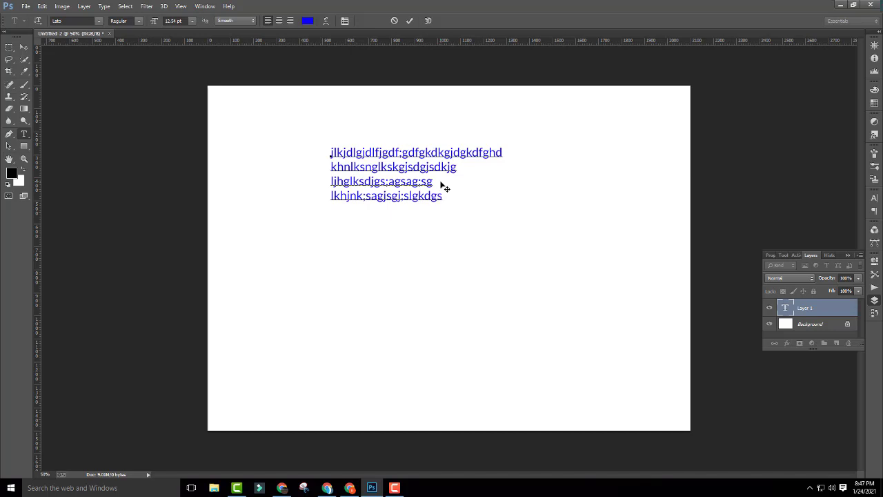
left_click(23, 47)
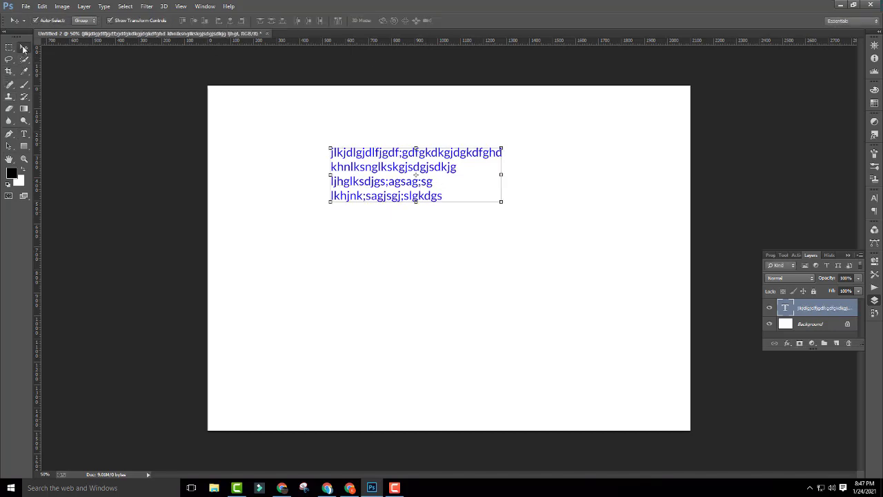
left_click_drag(465, 159, 495, 225)
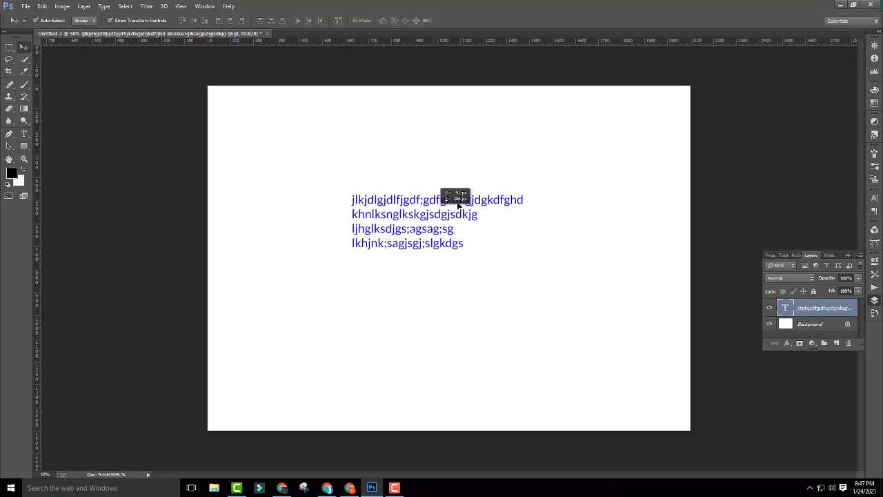
left_click(579, 198)
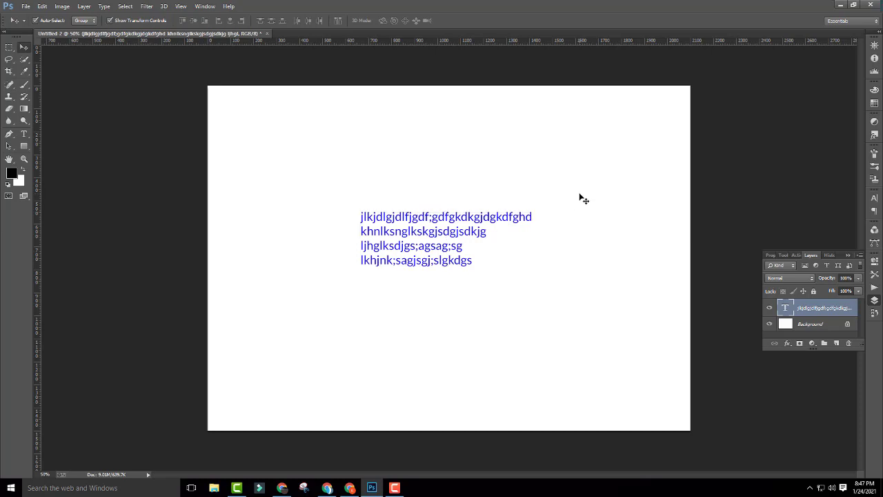
left_click(509, 216)
left_click(512, 219)
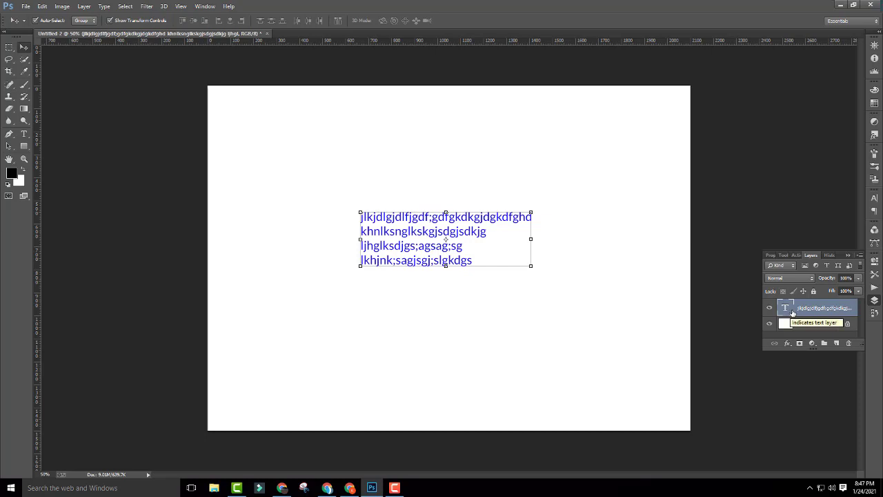
Rename the paragraph's layer to Text and nudge it just below the canvas centre
double_click(801, 309)
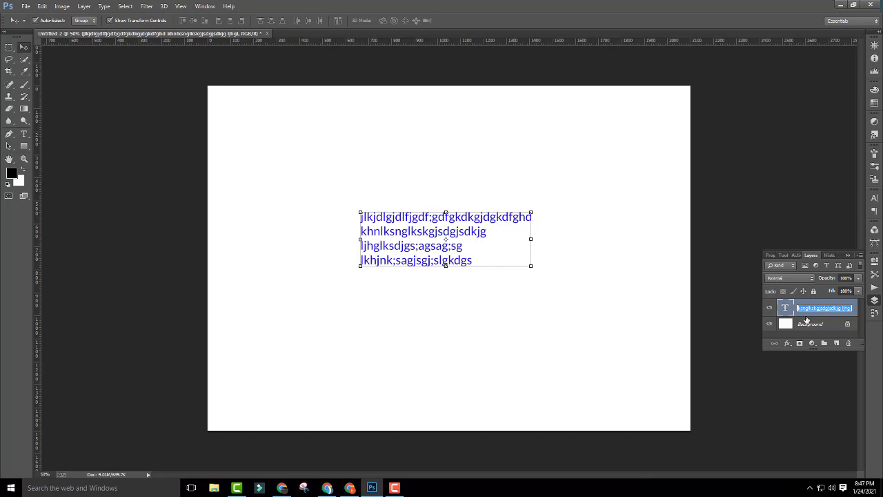
type("Text")
key("Return")
left_click(584, 268)
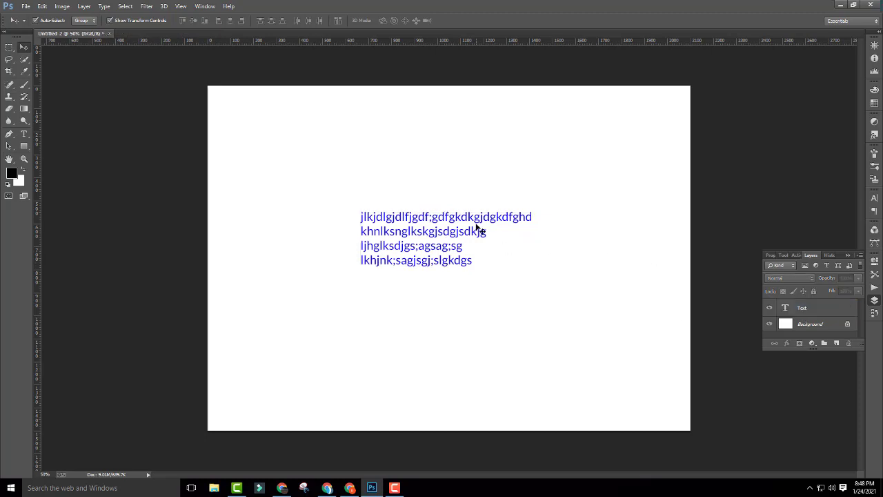
left_click_drag(477, 226, 480, 253)
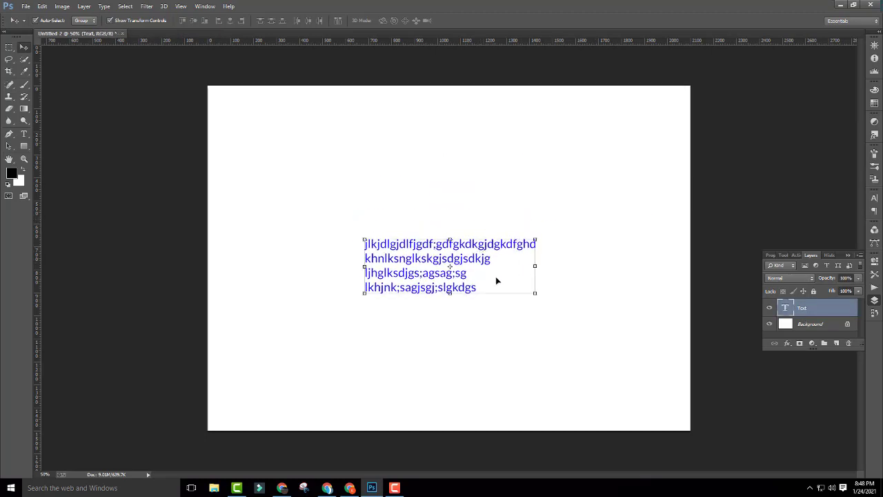
left_click(576, 264)
left_click(825, 308)
left_click_drag(514, 247, 519, 238)
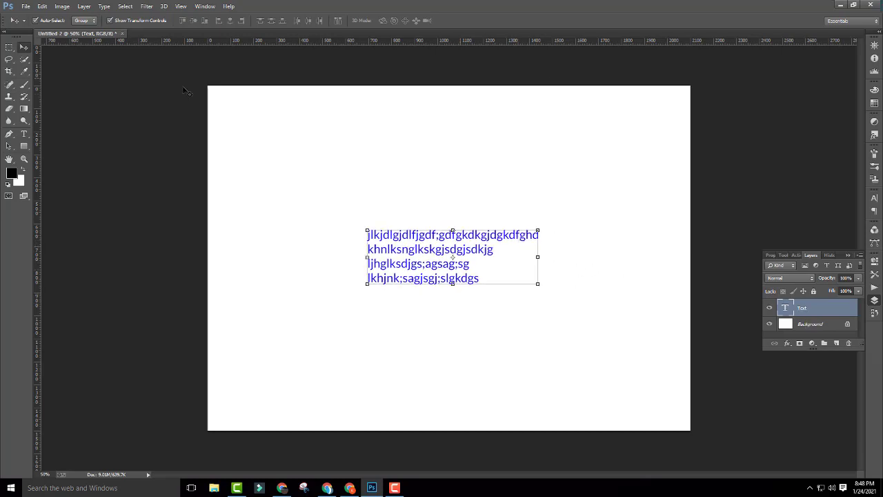
left_click(23, 134)
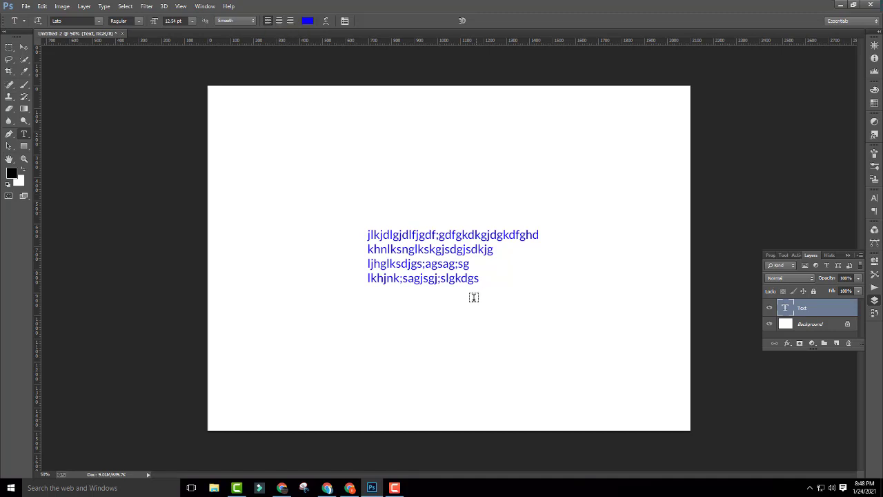
Centre-align the four paragraph lines and reposition the block near the canvas centre
left_click(367, 236)
key("ctrl+a")
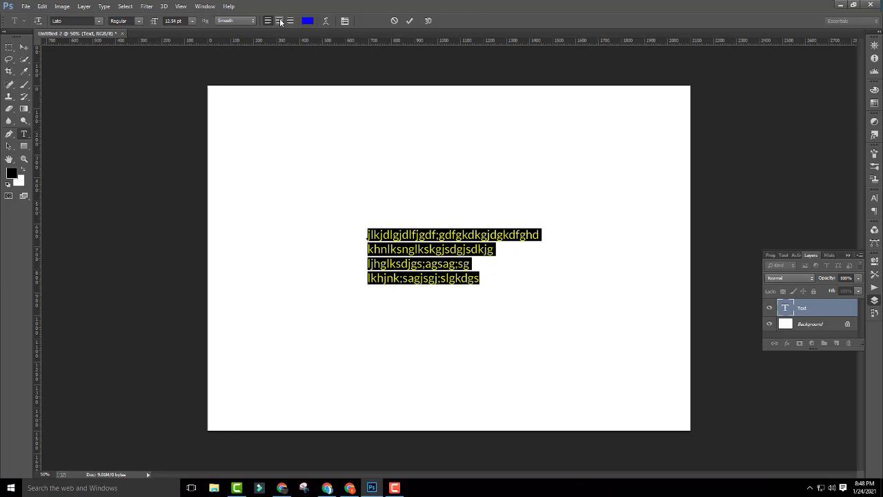
left_click(279, 21)
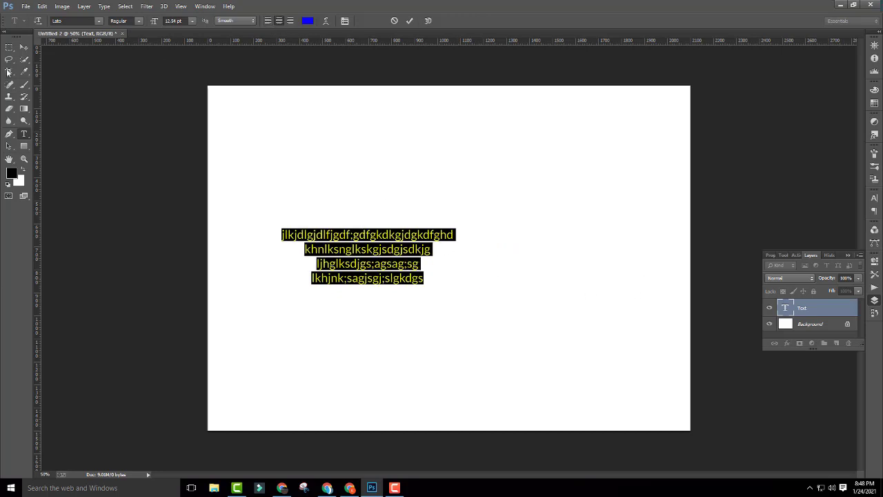
left_click(24, 47)
left_click_drag(398, 245, 471, 233)
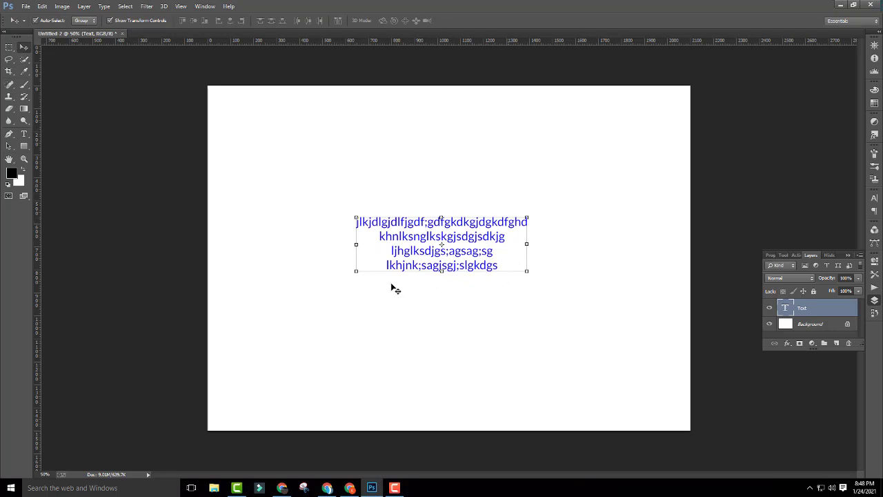
left_click_drag(475, 243, 468, 254)
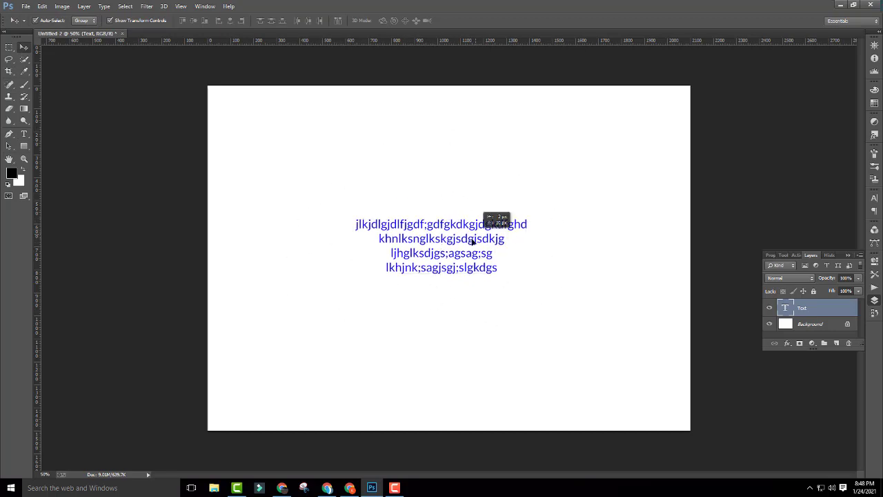
Right-align the paragraph lines and move the block back toward centre
left_click(25, 136)
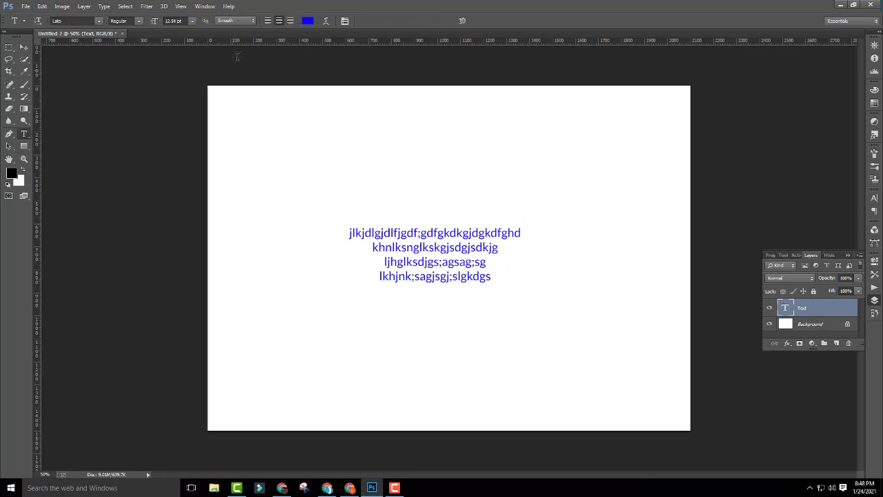
left_click(291, 21)
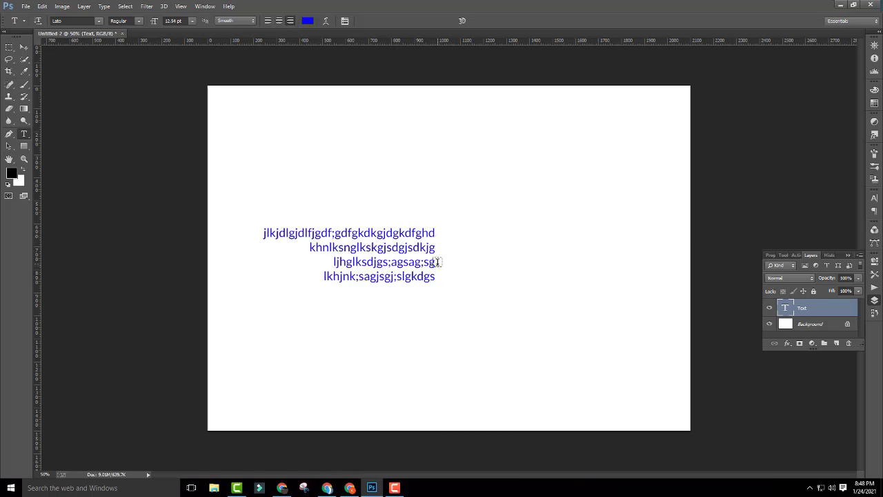
left_click(23, 47)
mouse_move(413, 233)
left_mouse_down()
mouse_move(562, 201)
mouse_move(493, 246)
mouse_move(483, 263)
left_mouse_up()
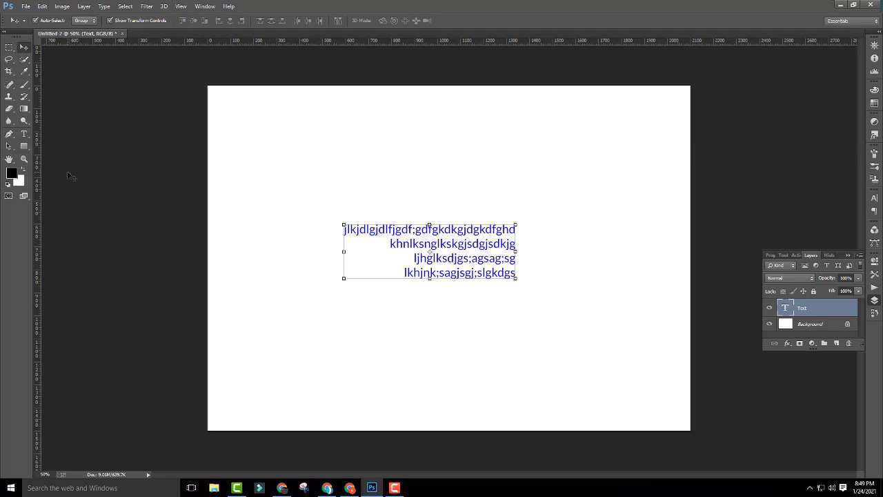
Select the four lines, move the block up slightly, then delete the Text layer
left_click(23, 134)
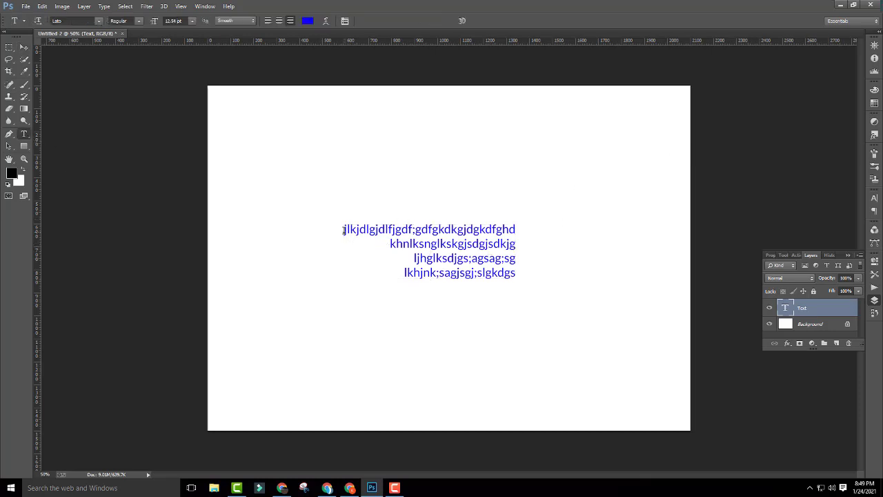
left_click_drag(344, 231, 546, 274)
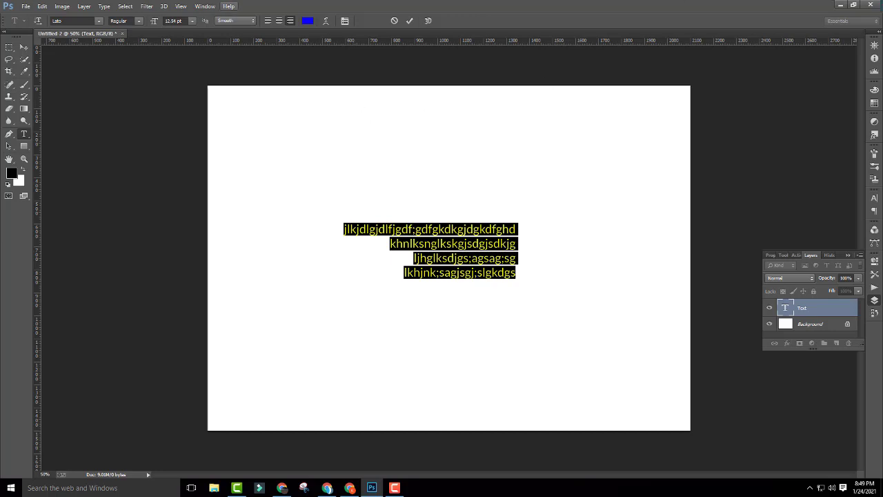
left_click(23, 47)
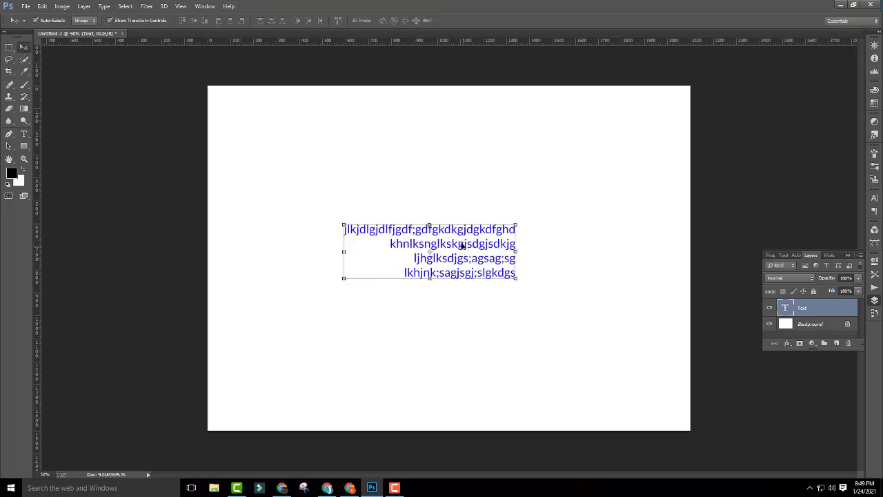
left_click_drag(462, 244, 465, 228)
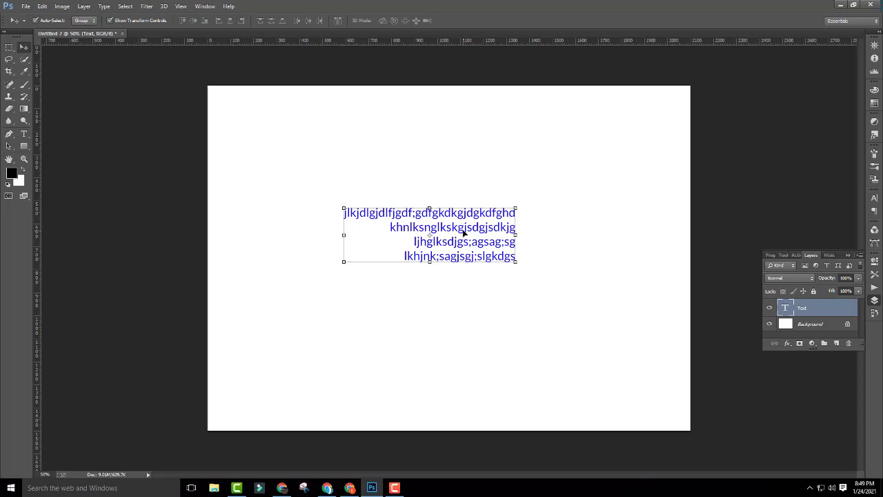
key("Delete")
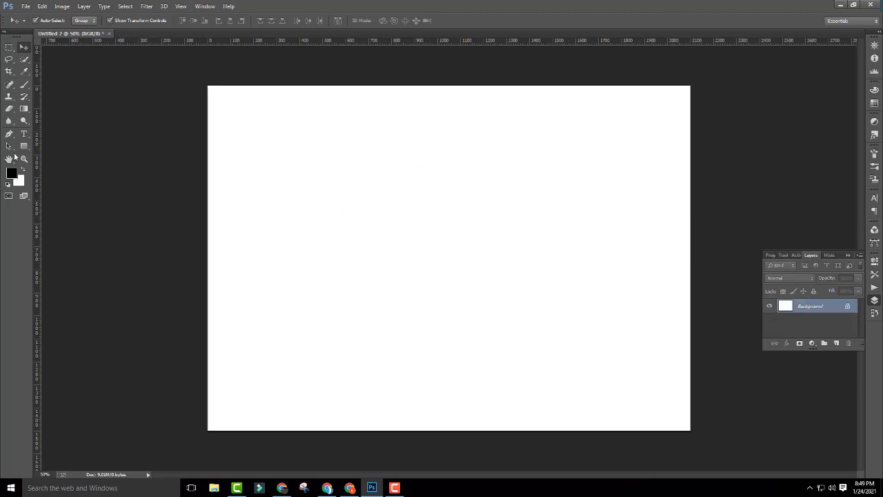
Create a horizontal text layer reading SAMI on the canvas and commit it
left_click(23, 134)
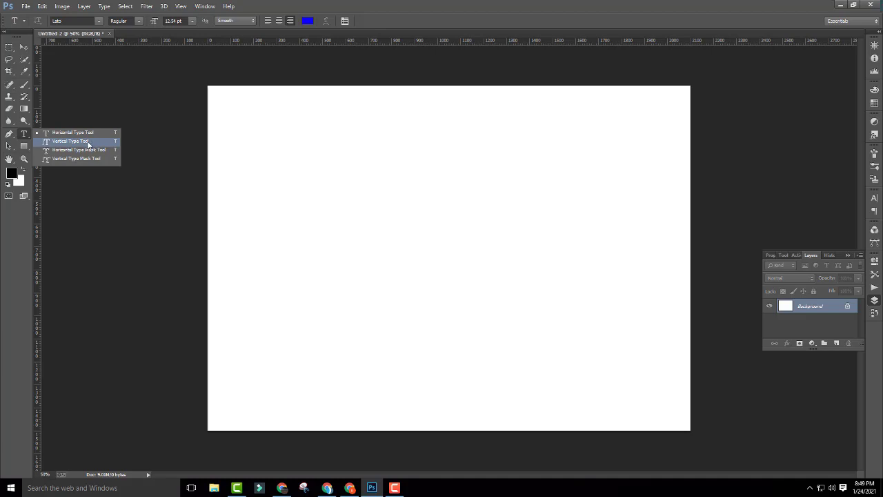
left_click(20, 137)
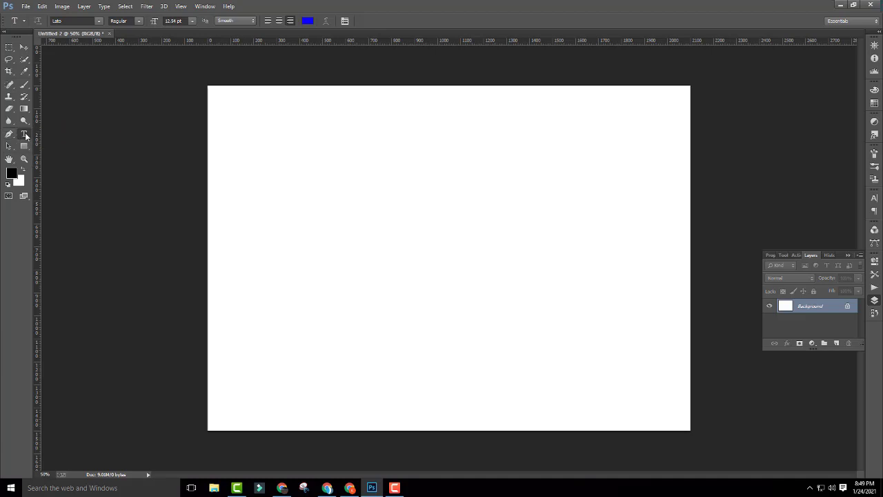
left_click(26, 136)
left_click(63, 136)
left_click(388, 200)
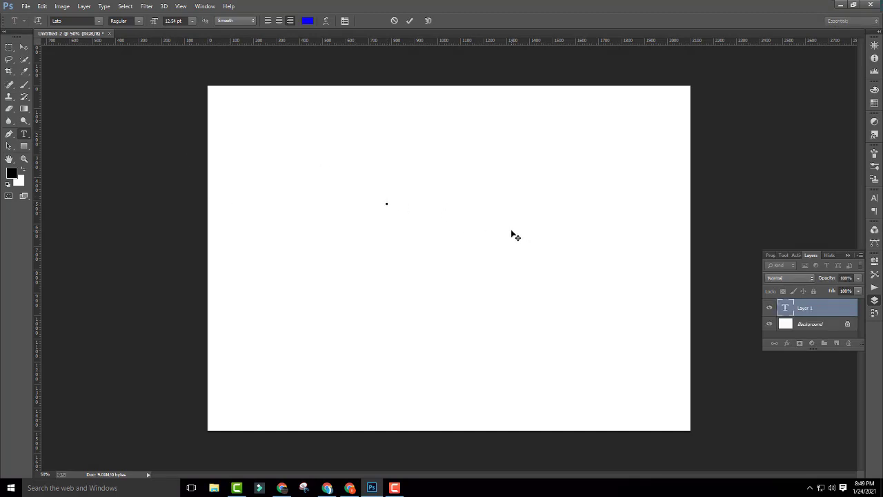
type("SAML")
left_click(23, 48)
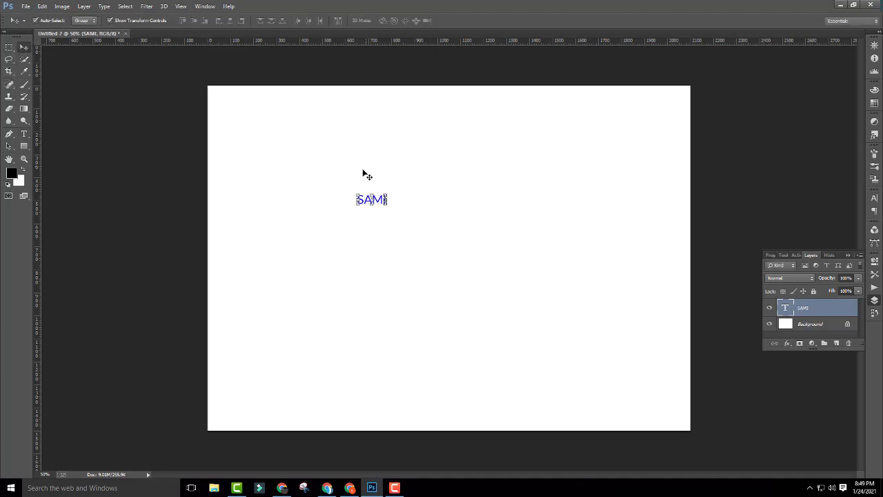
Move SAMI down and right, then open the Warp Text settings
left_click_drag(384, 201, 409, 212)
left_click(24, 134)
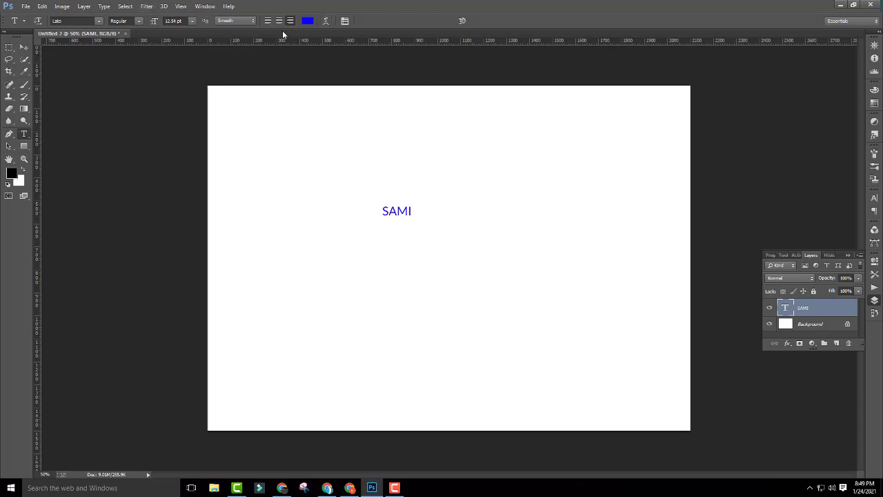
left_click(326, 21)
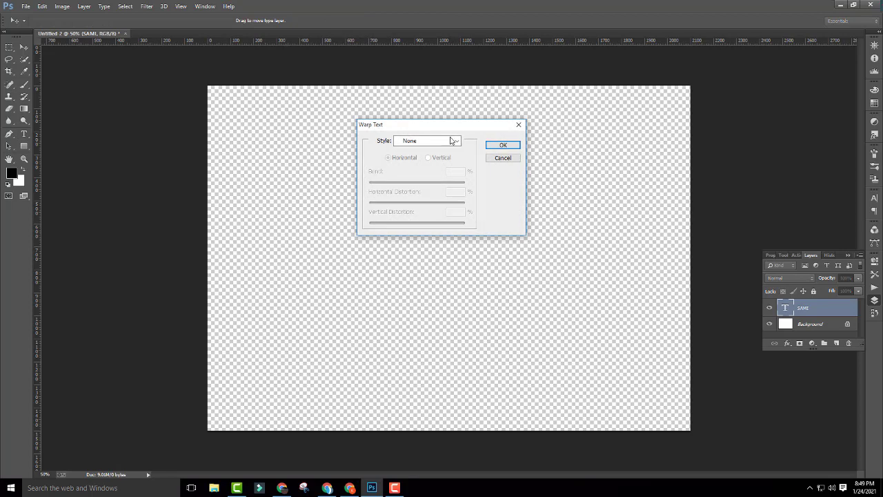
Move the Warp Text window aside and apply the Arc warp style to SAMI
left_click_drag(448, 138, 610, 181)
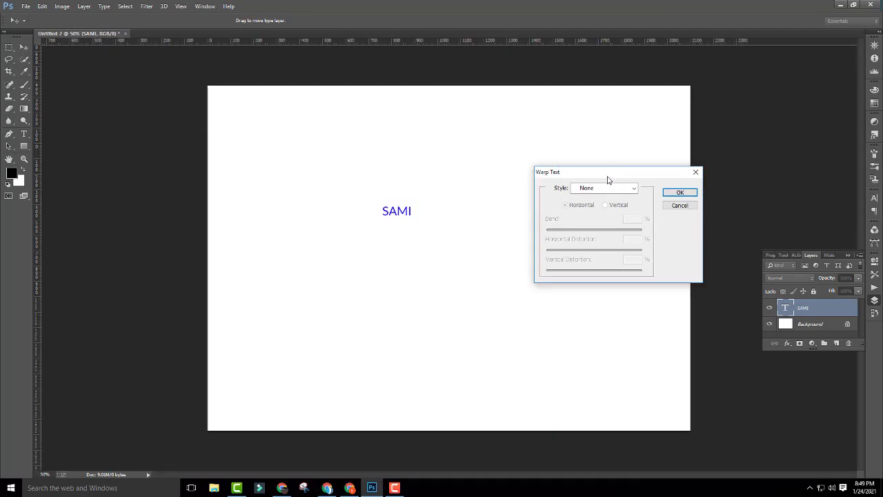
left_click_drag(612, 176, 557, 118)
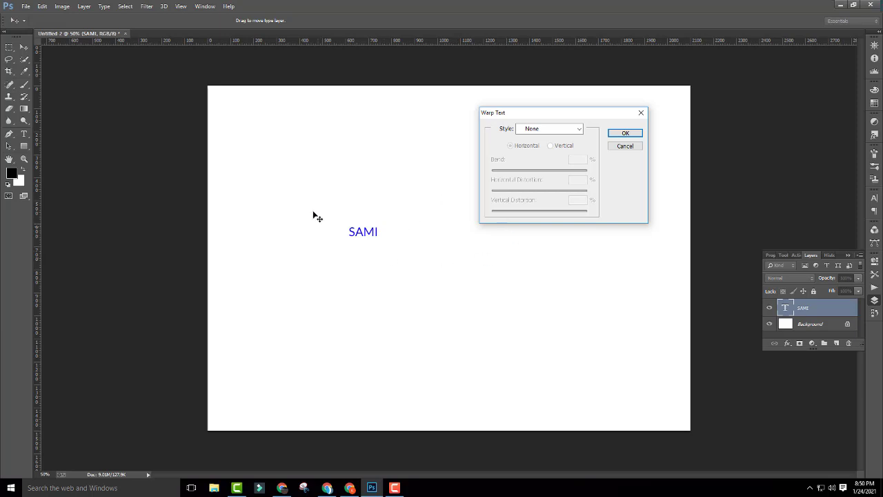
left_click(547, 130)
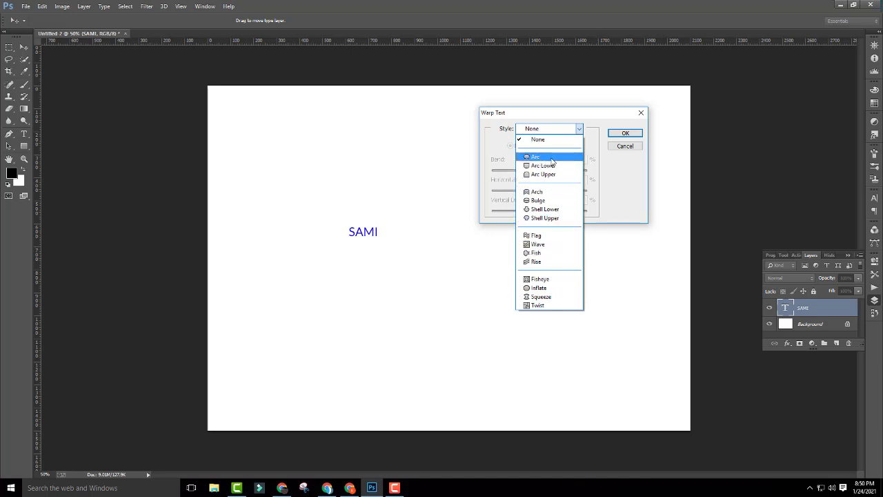
left_click(552, 158)
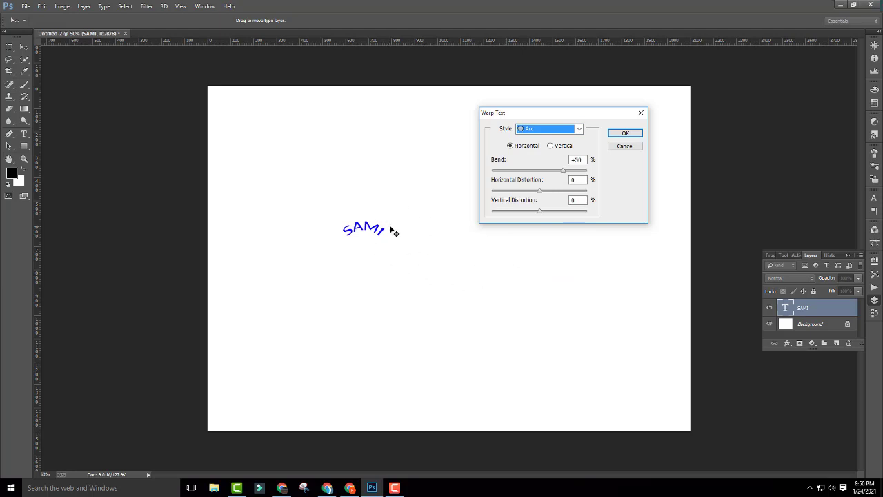
Test Horizontal and Vertical Arc orientations, settling on Vertical with a near-zero bend
left_click_drag(573, 116, 571, 140)
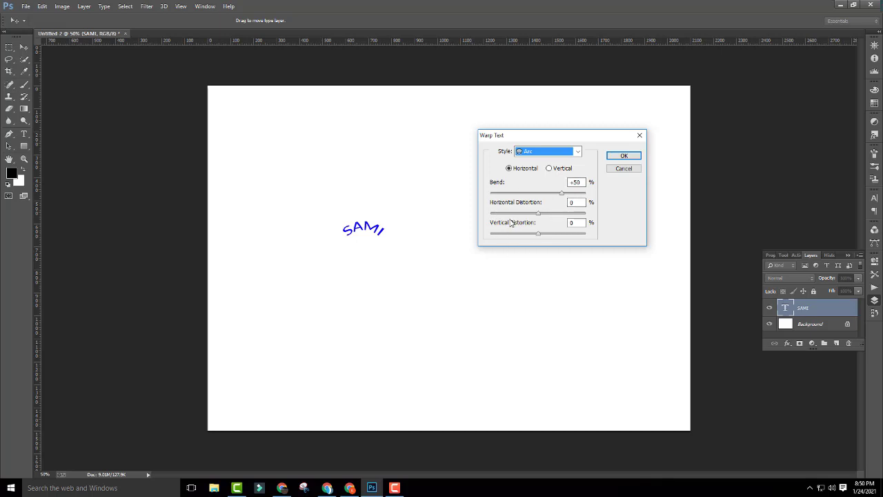
left_click(550, 169)
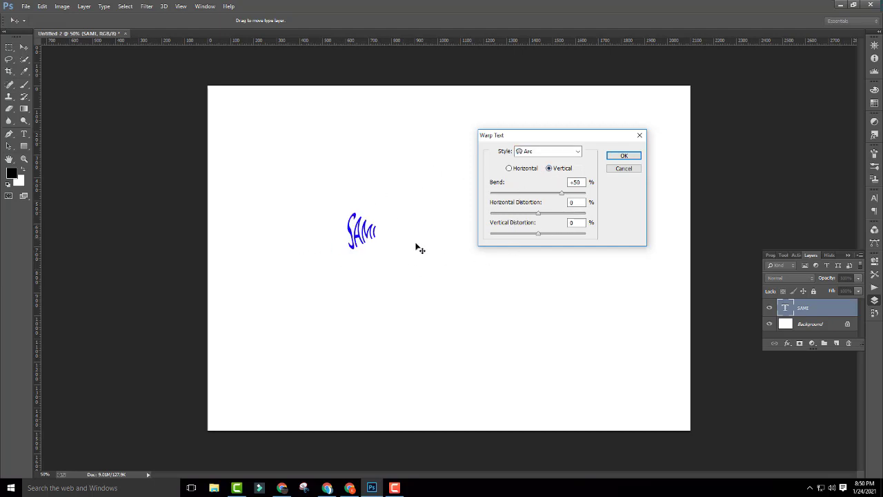
left_click(510, 169)
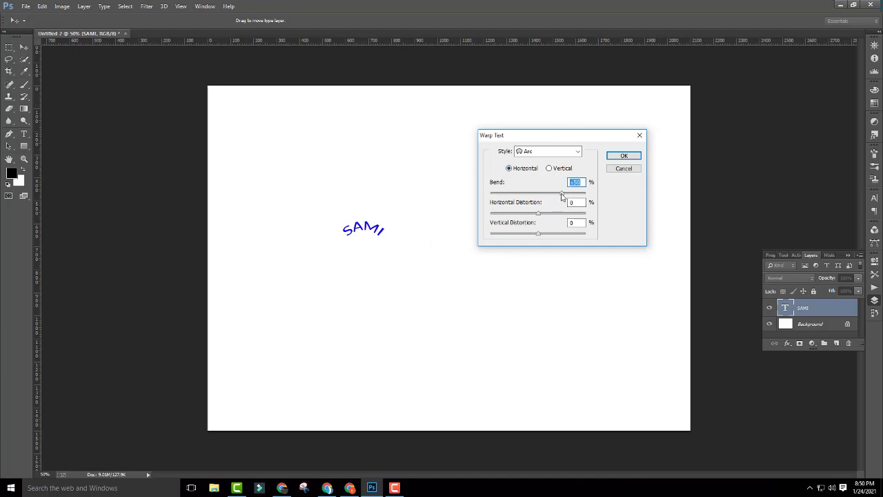
mouse_move(563, 194)
left_mouse_down()
mouse_move(501, 196)
mouse_move(515, 196)
left_mouse_up()
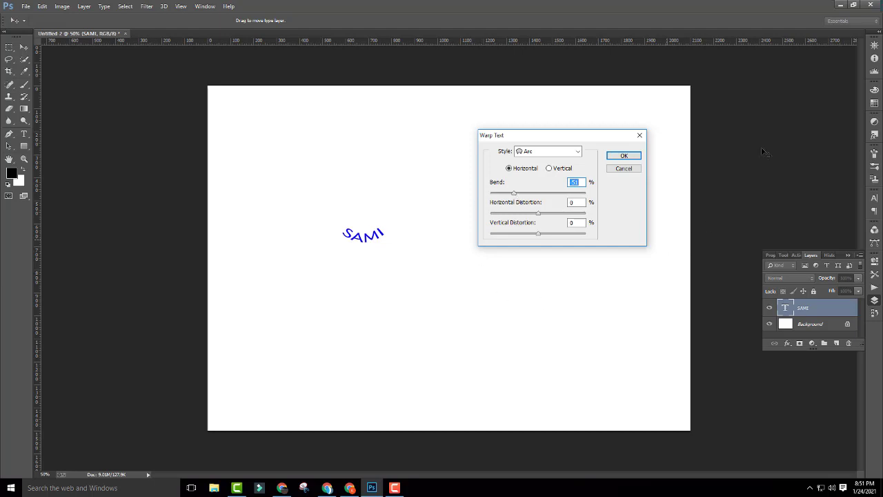
left_click(550, 168)
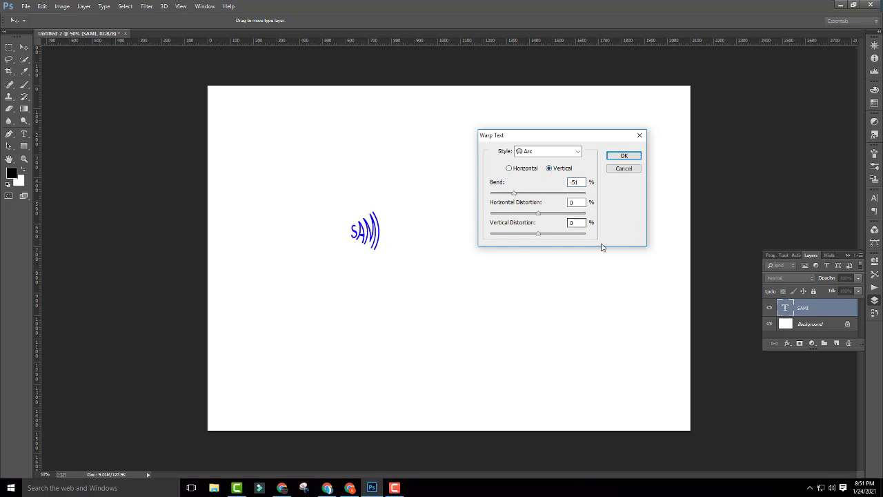
mouse_move(514, 193)
left_mouse_down()
mouse_move(562, 196)
mouse_move(488, 197)
mouse_move(531, 197)
left_mouse_up()
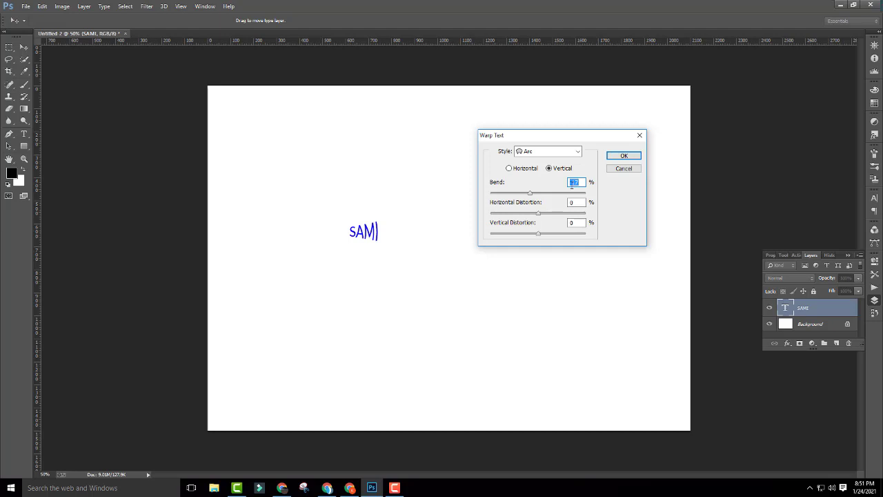
left_click(577, 150)
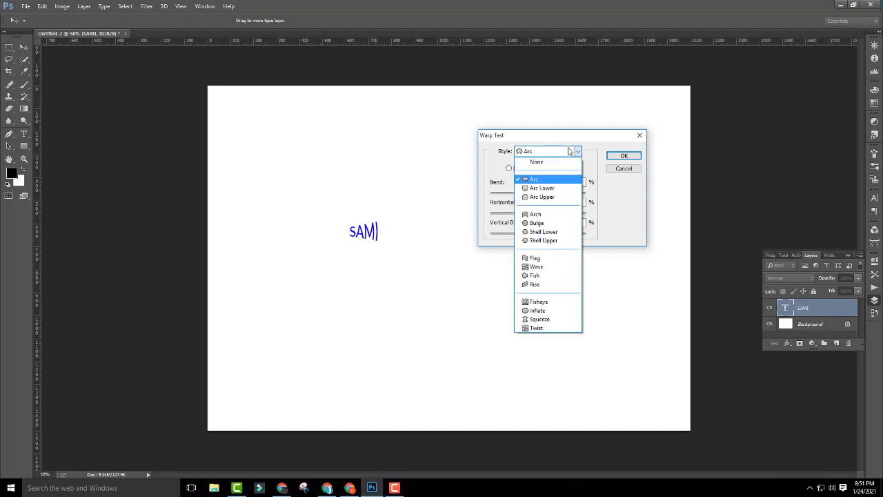
Try the Arc Lower warp, varying bend and orientation, ending horizontal at about -51 bend
left_click(555, 188)
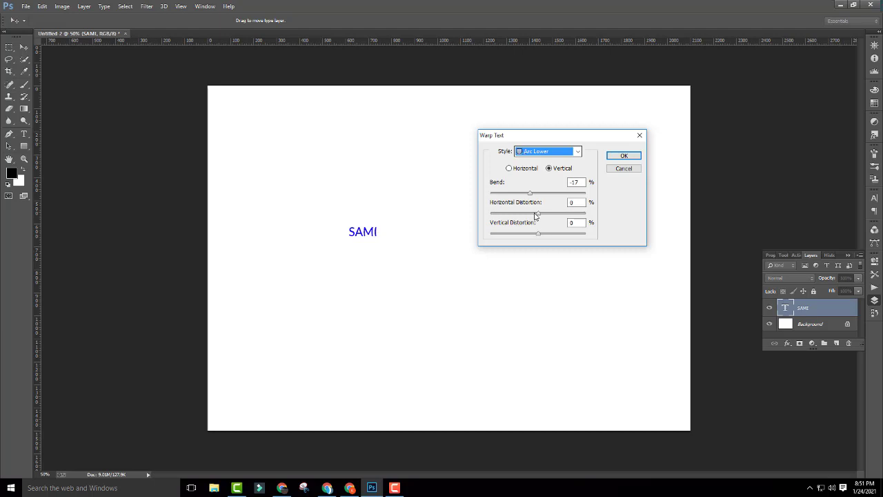
left_click_drag(530, 193, 572, 195)
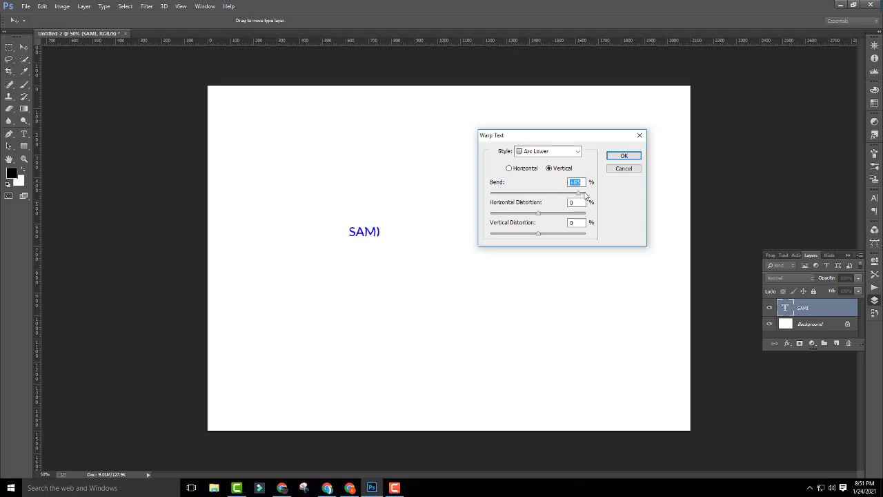
left_click_drag(571, 195, 590, 196)
left_click(511, 169)
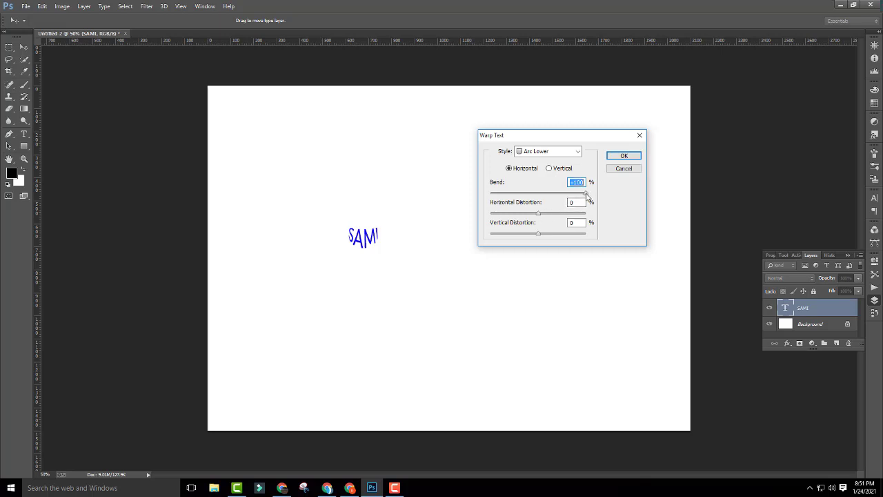
left_click_drag(587, 195, 553, 194)
left_click(549, 169)
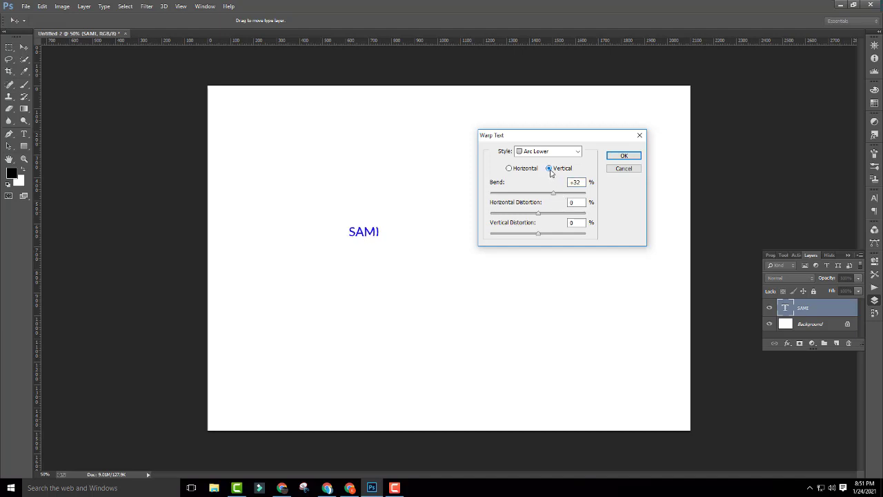
left_click(516, 168)
left_click(552, 194)
mouse_move(552, 194)
left_mouse_down()
mouse_move(509, 195)
mouse_move(562, 195)
left_mouse_up()
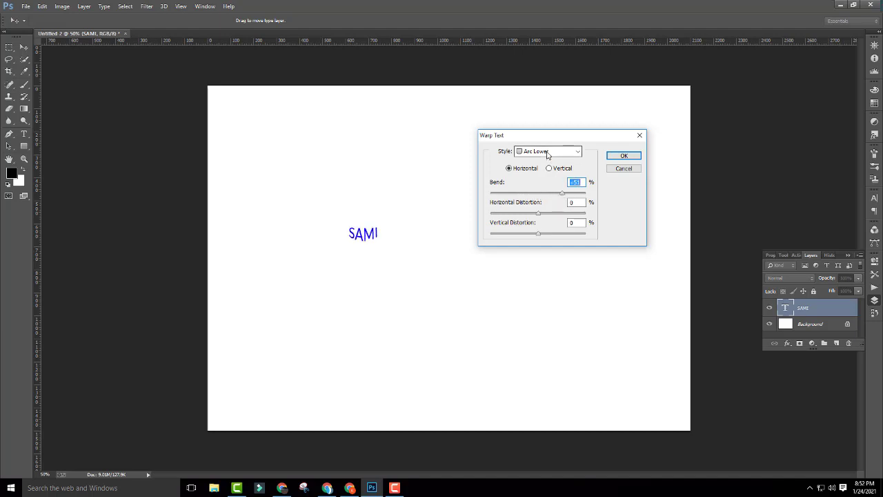
Switch to the Arc Upper warp style and raise its bend to +100%
left_click(548, 154)
left_click(559, 200)
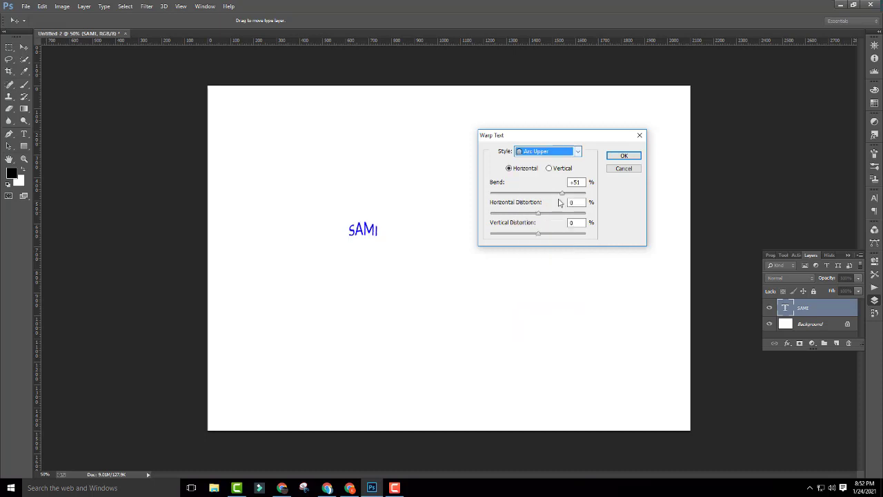
mouse_move(563, 194)
left_mouse_down()
mouse_move(540, 195)
mouse_move(597, 198)
left_mouse_up()
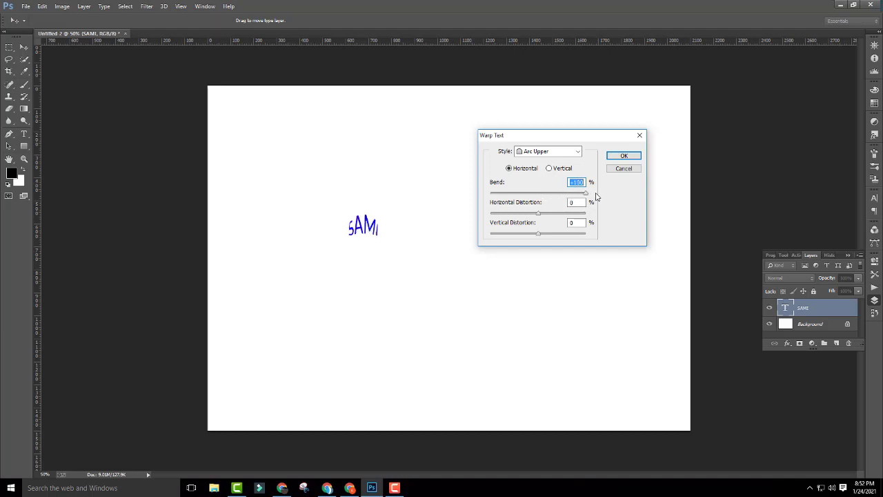
left_click(537, 153)
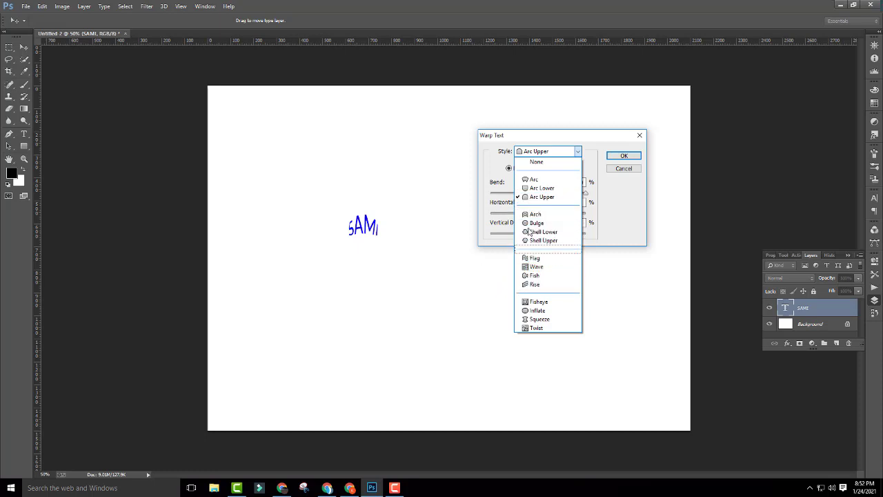
Try the Fish warp on SAMI with its bend set to about +58
left_click(540, 276)
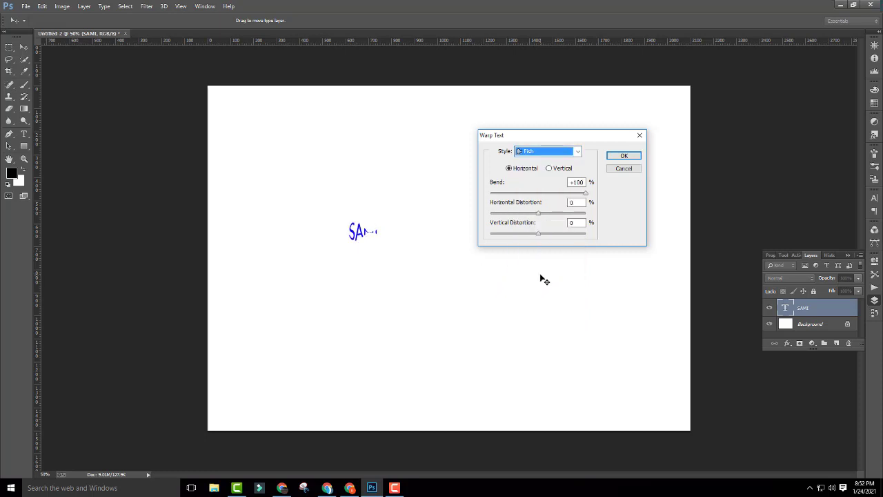
left_click(583, 194)
left_click_drag(583, 194, 556, 197)
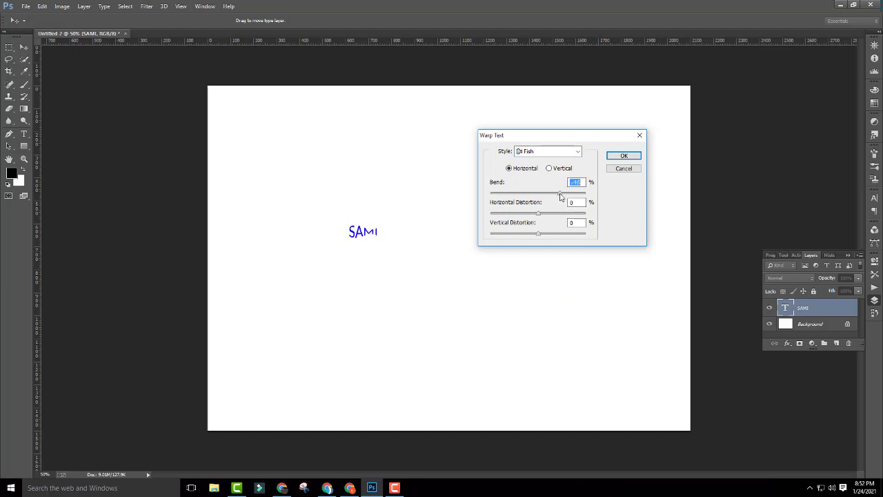
left_click_drag(557, 198, 568, 195)
Try the Rise warp with an adjusted bend, then cancel the Warp Text dialog
left_click(550, 151)
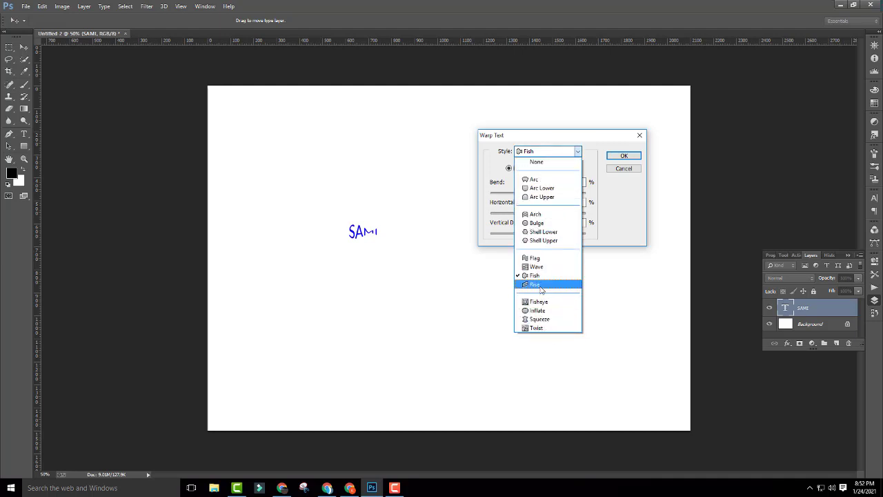
left_click(543, 285)
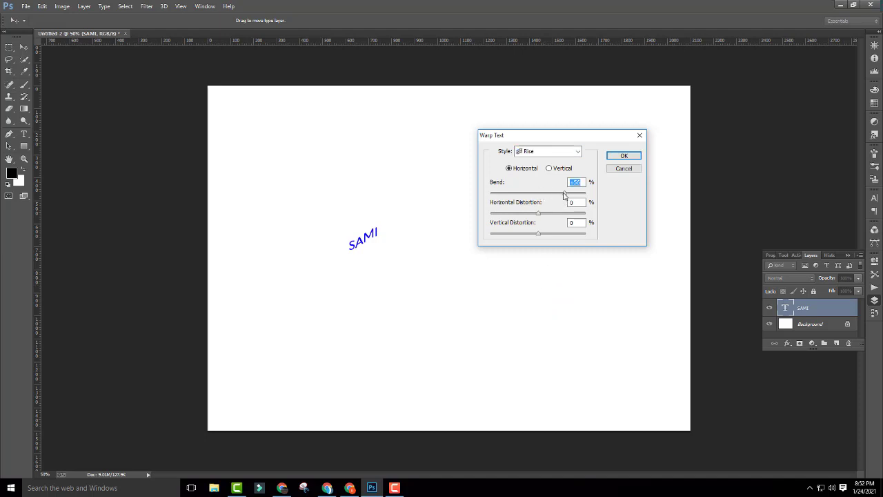
mouse_move(566, 196)
left_mouse_down()
mouse_move(554, 195)
mouse_move(577, 193)
left_mouse_up()
left_click(623, 171)
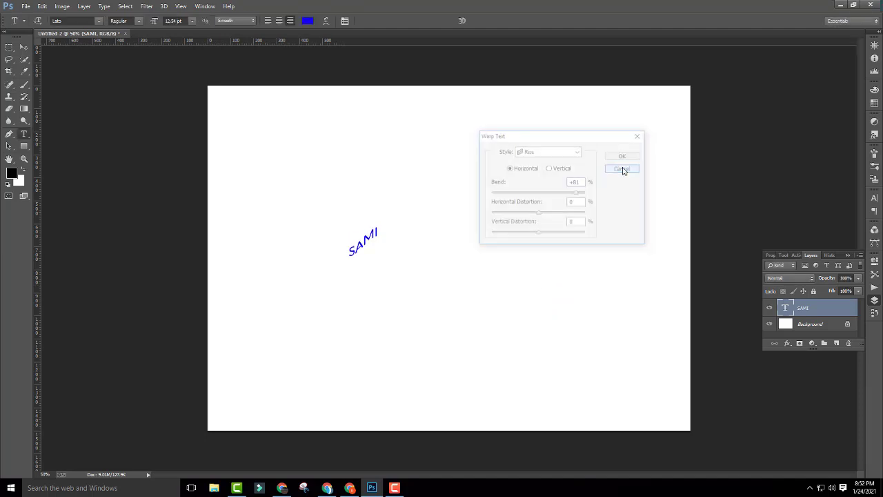
Select the SAMI text with the Move tool, apply an empty free transform, then delete the layer
left_click(23, 47)
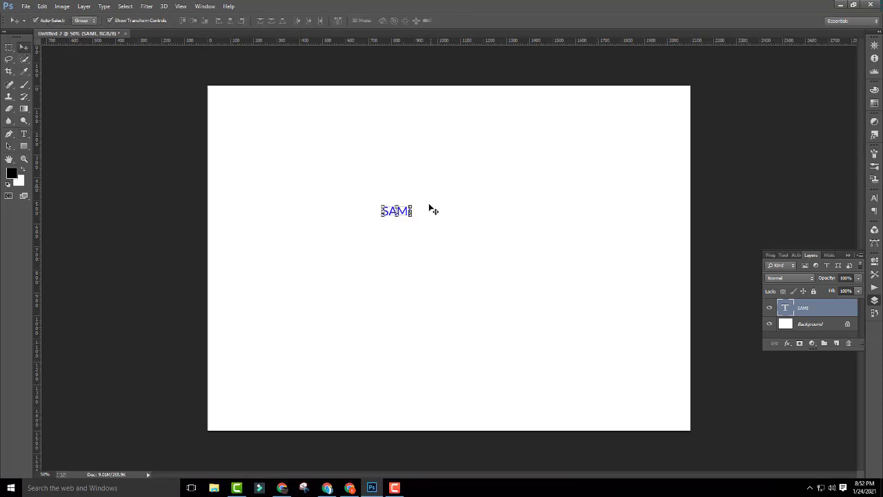
left_click(313, 170)
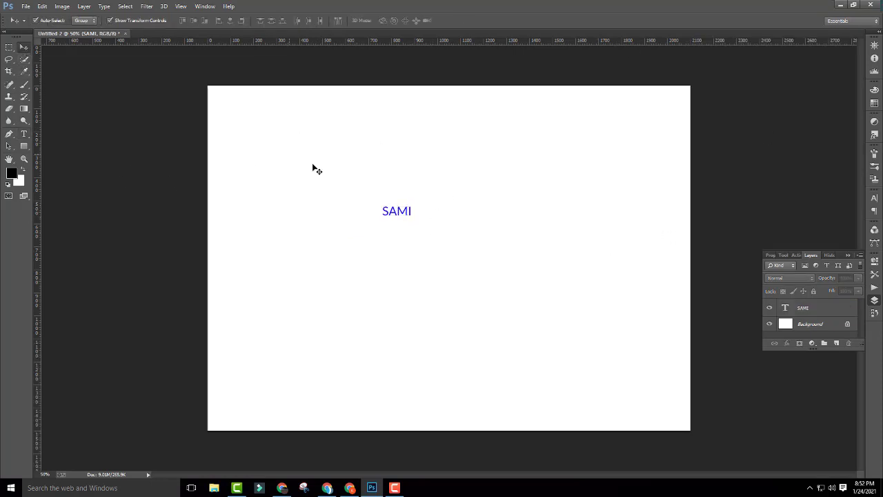
left_click_drag(338, 173, 468, 263)
key("ctrl+t")
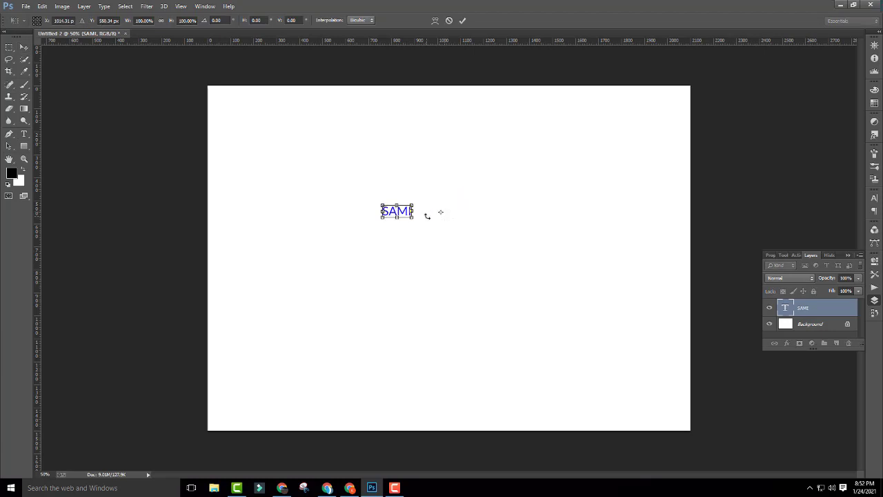
key("Return")
left_click_drag(433, 158, 378, 239)
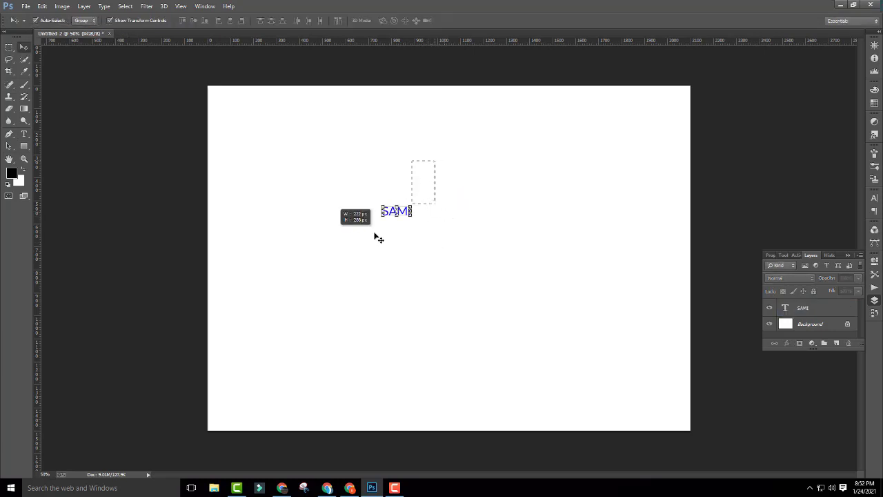
key("Delete")
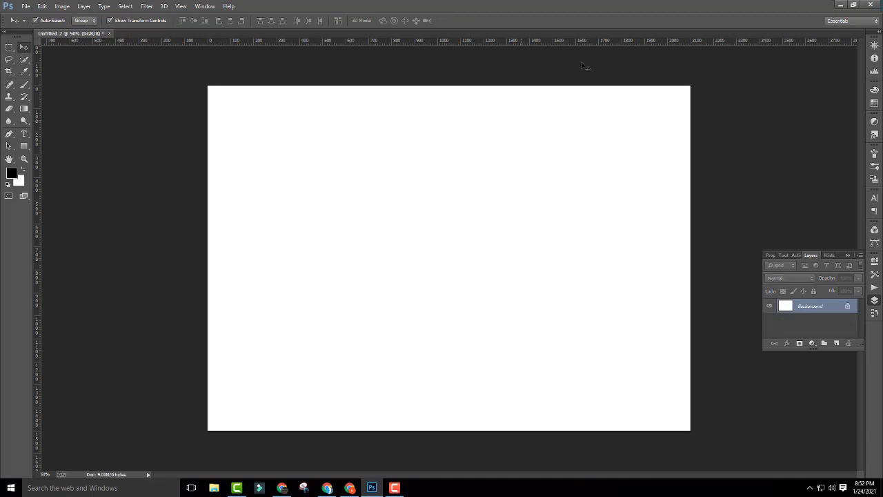
left_click(25, 136)
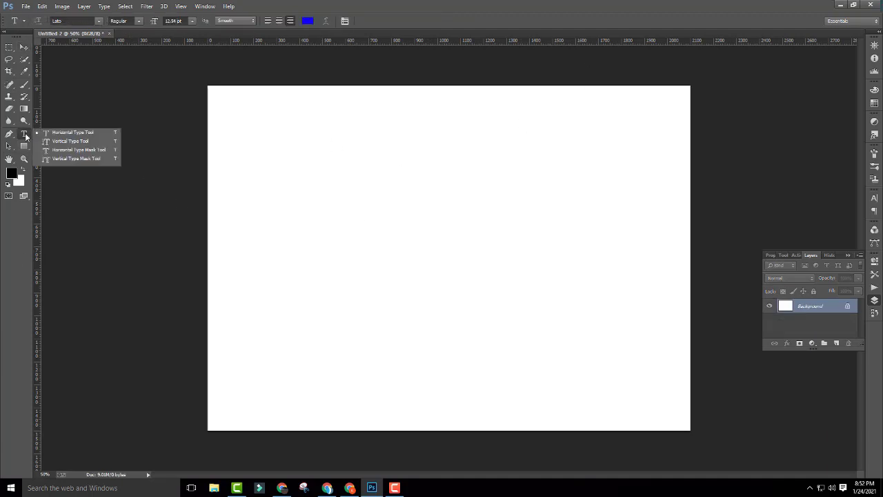
Create a vertical type layer with placeholder letters 'hhhhhhh' and move it toward the middle
left_click(92, 142)
left_click(329, 177)
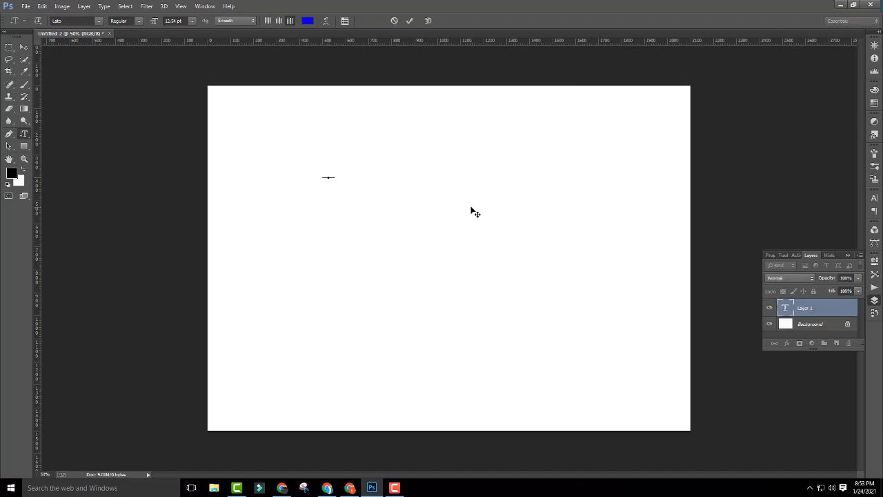
type("hhhhhhhk")
left_click(24, 47)
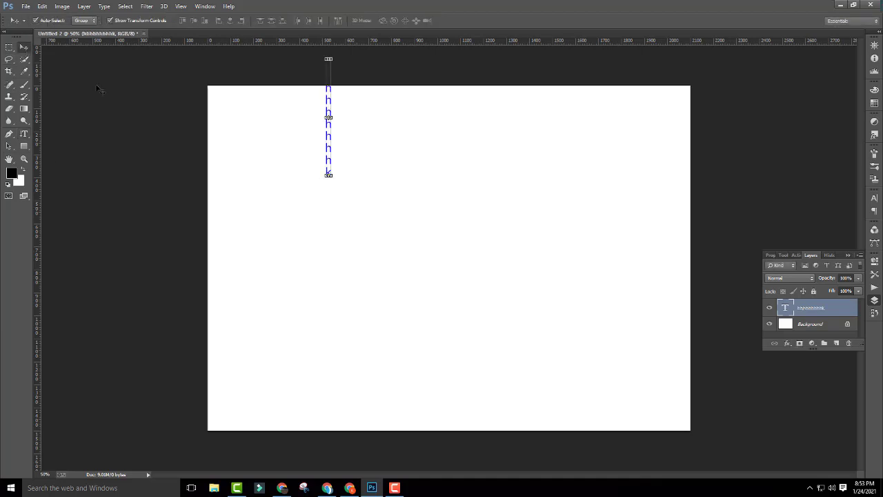
left_click_drag(329, 124, 341, 226)
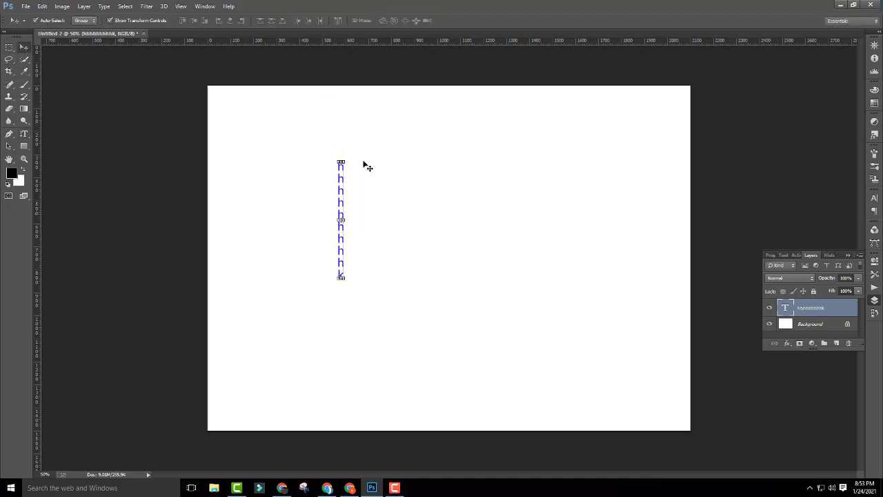
Replace the vertical placeholder letters with SAMI and commit the text
left_click(24, 134)
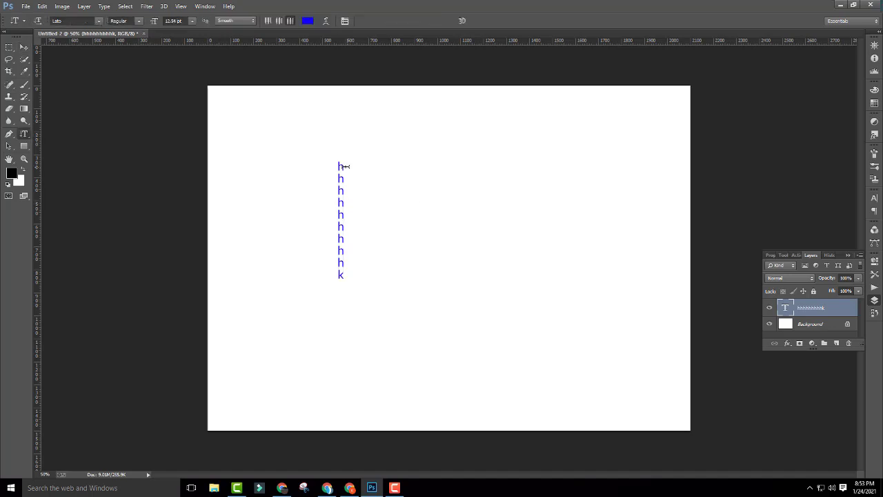
left_click_drag(338, 166, 357, 349)
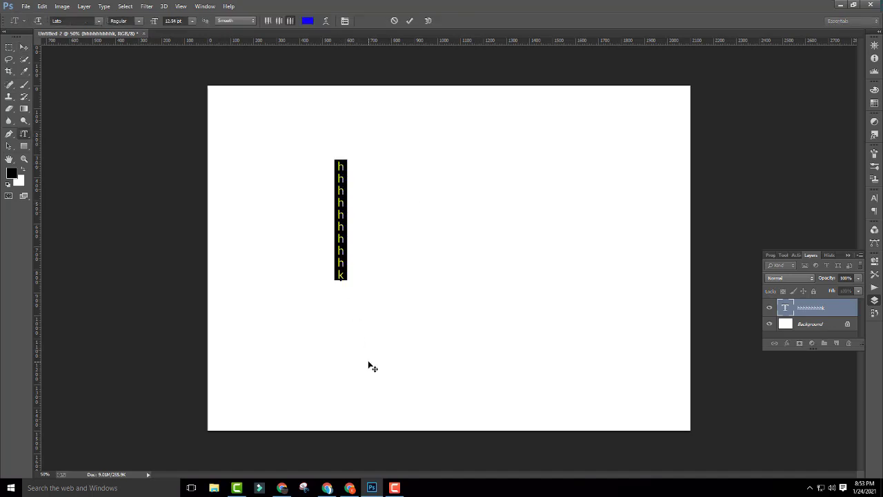
type("SAM")
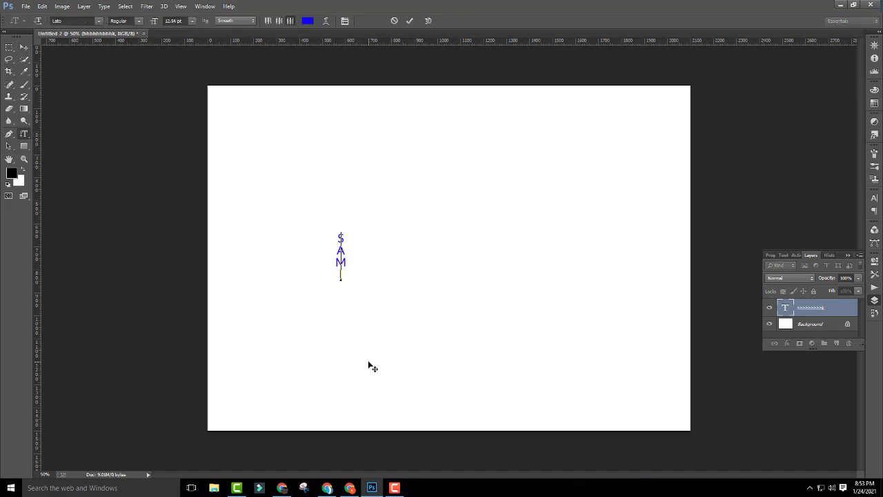
left_click(23, 47)
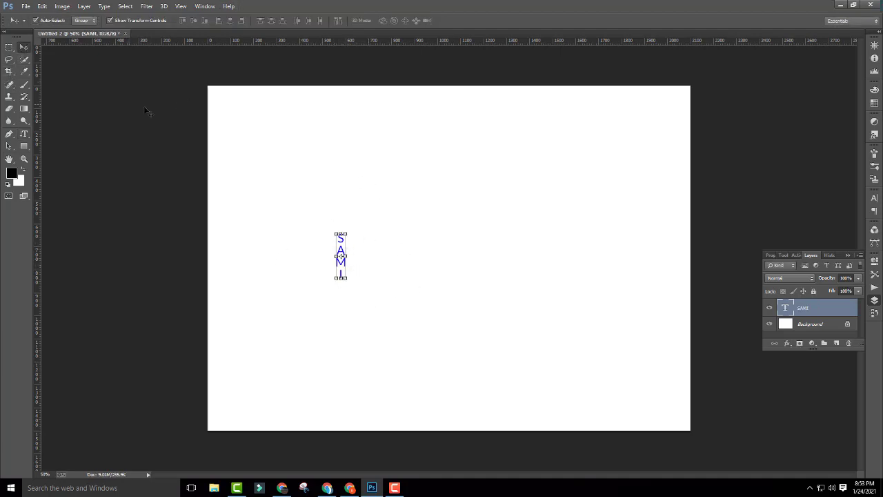
Top-align the vertical SAMI text, retype and commit it, then delete the layer
left_click(23, 134)
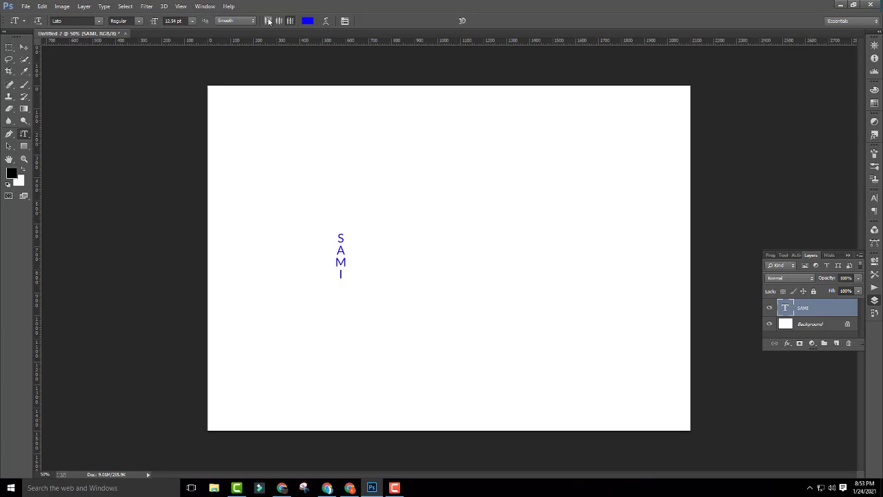
left_click(269, 21)
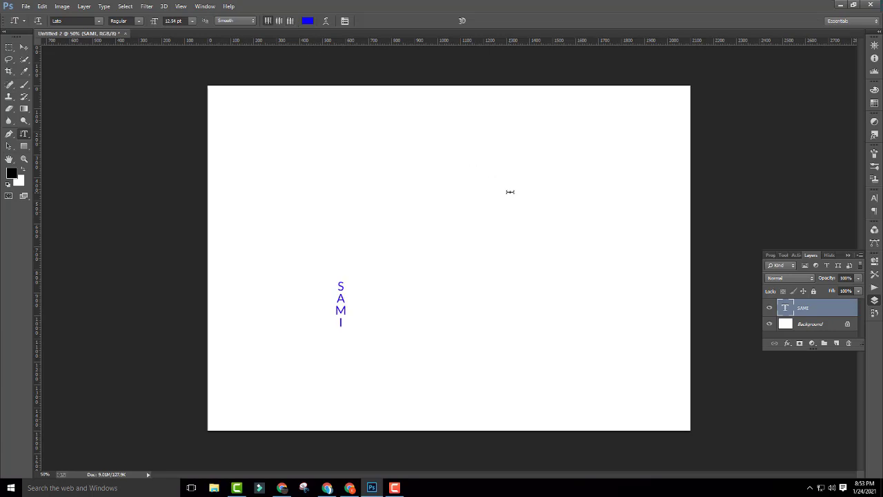
left_click_drag(340, 282, 343, 347)
type("S")
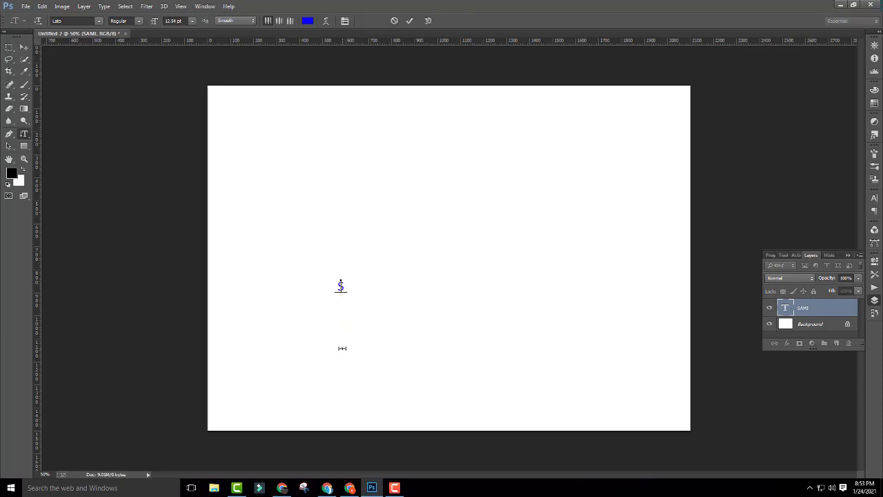
type("AM")
left_click(23, 47)
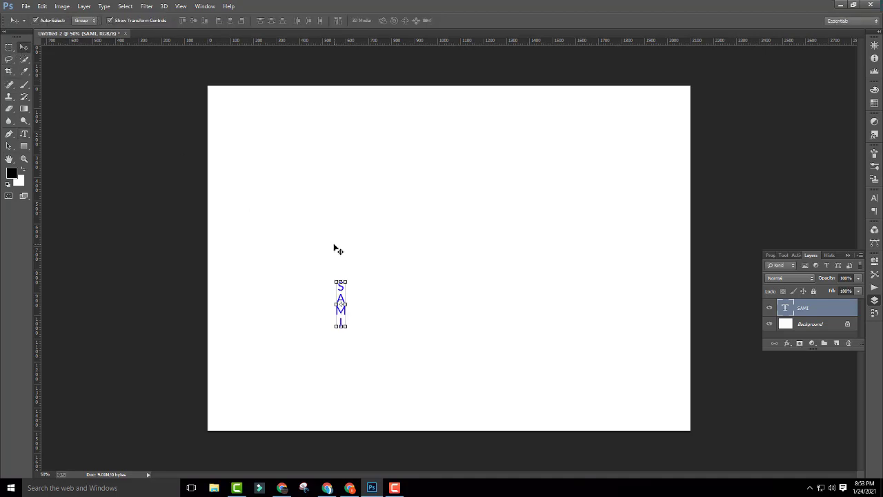
key("Delete")
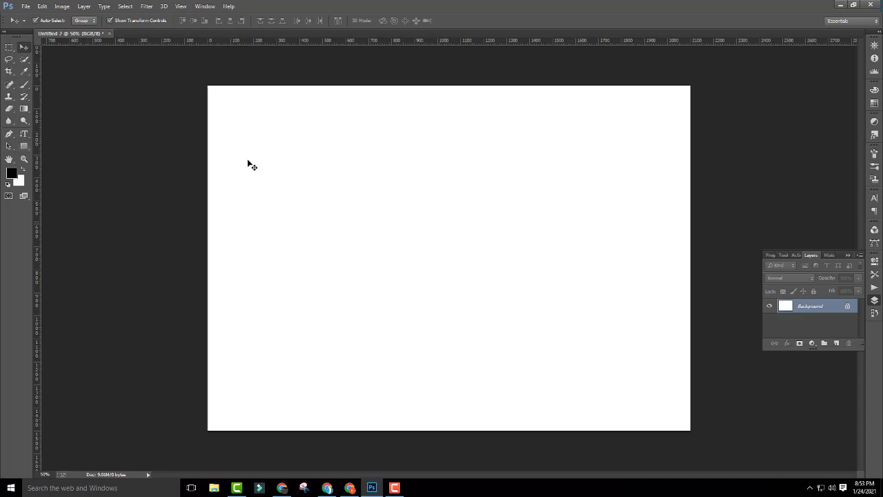
Draw a black-filled 940 × 368 px rectangle in the upper middle of the canvas
left_click(23, 146)
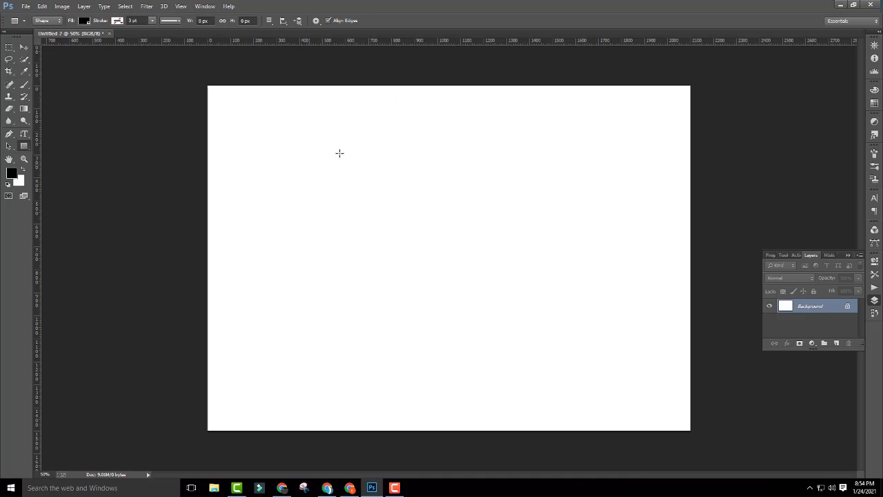
left_click_drag(345, 153, 560, 238)
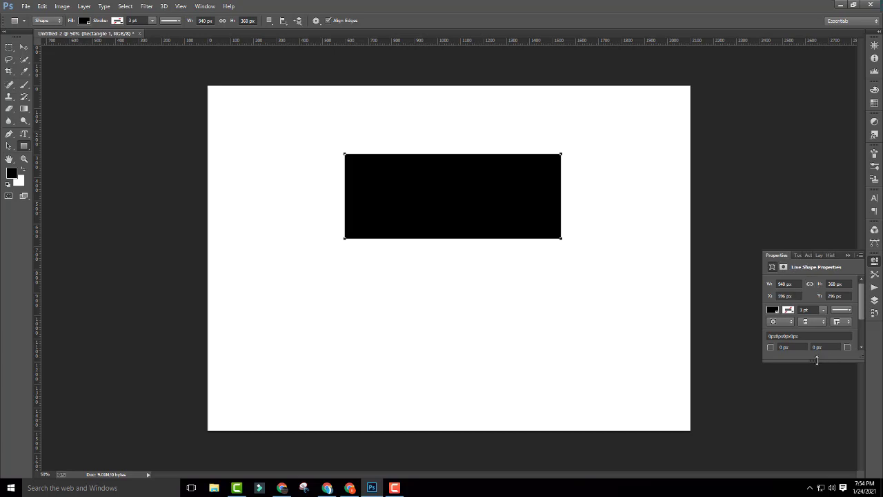
Expand the rectangle's Properties to show all four 0 px corner radius fields, keeping Shape mode
left_click_drag(817, 359, 821, 418)
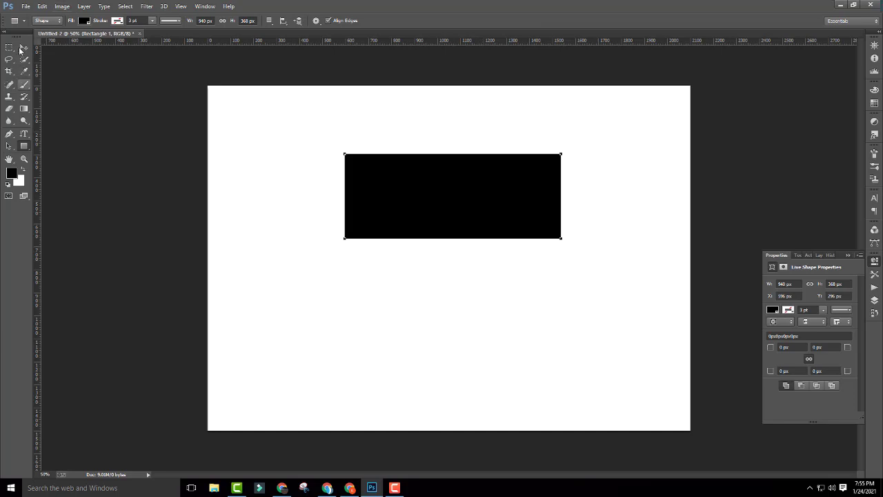
left_click(61, 23)
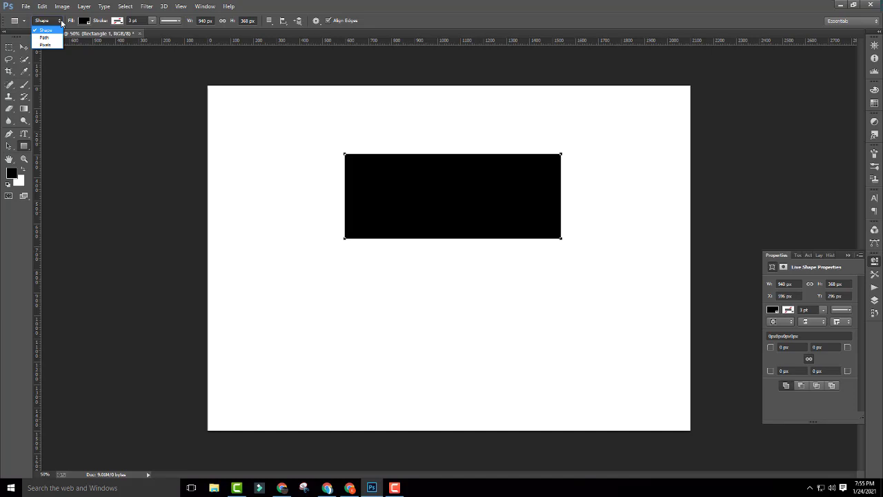
left_click(394, 488)
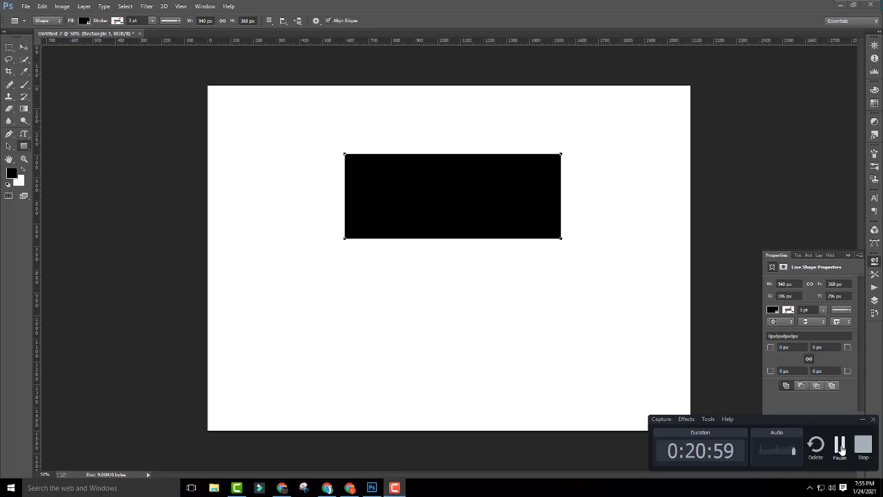
left_click(838, 448)
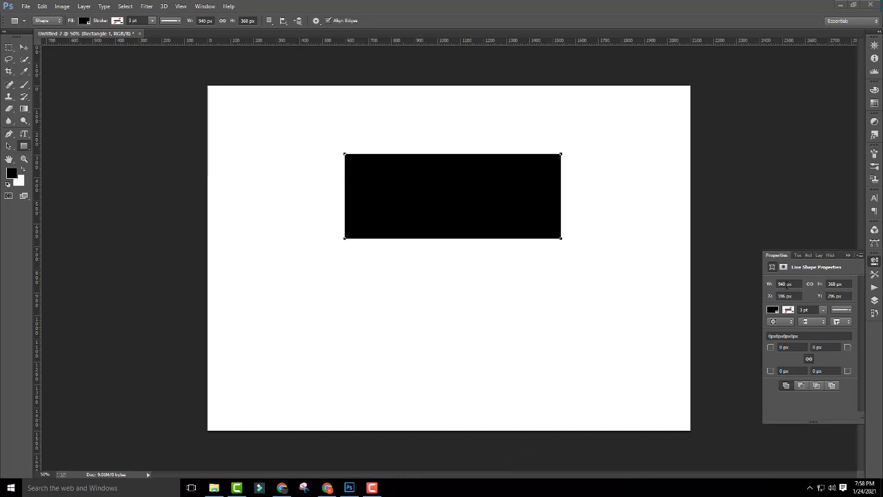
left_click(58, 22)
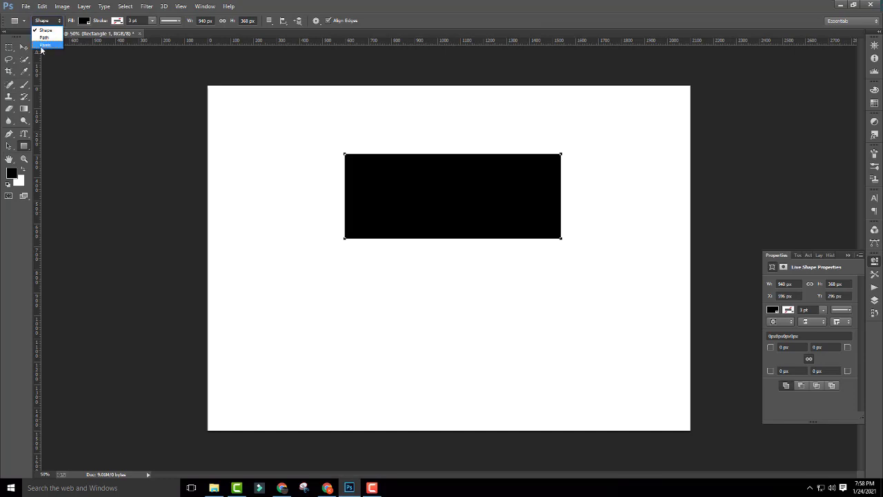
left_click(53, 22)
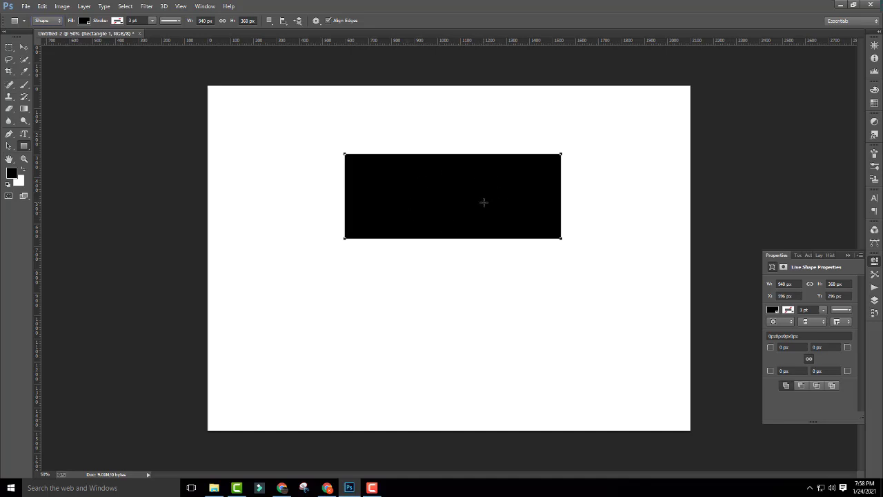
Set the rectangle's fill to dark purple after previewing several swatches
left_click(84, 21)
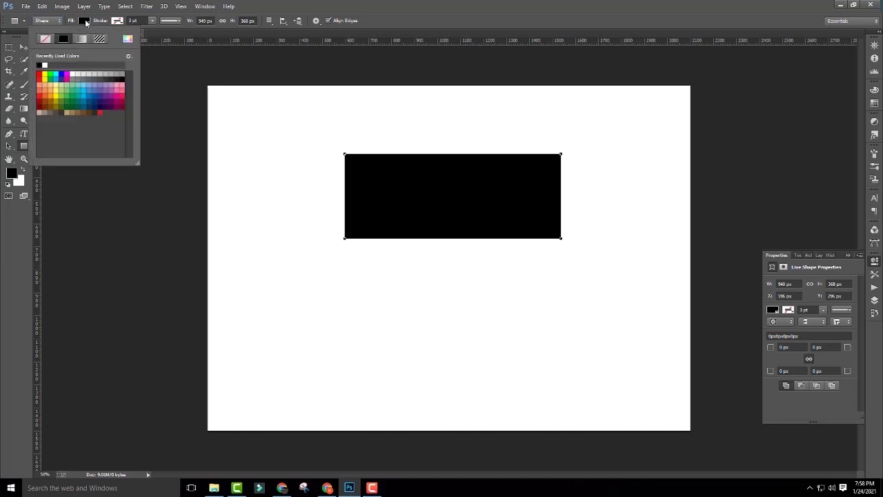
left_click(74, 96)
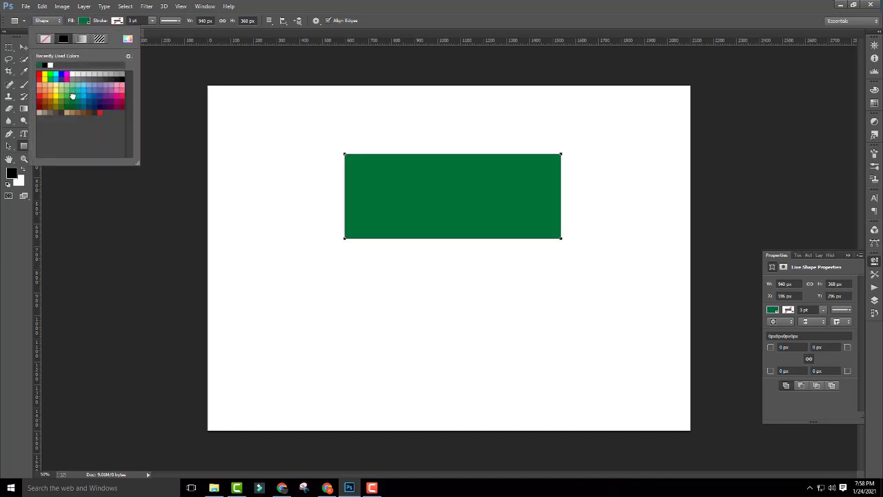
left_click(75, 91)
left_click(95, 89)
left_click(116, 87)
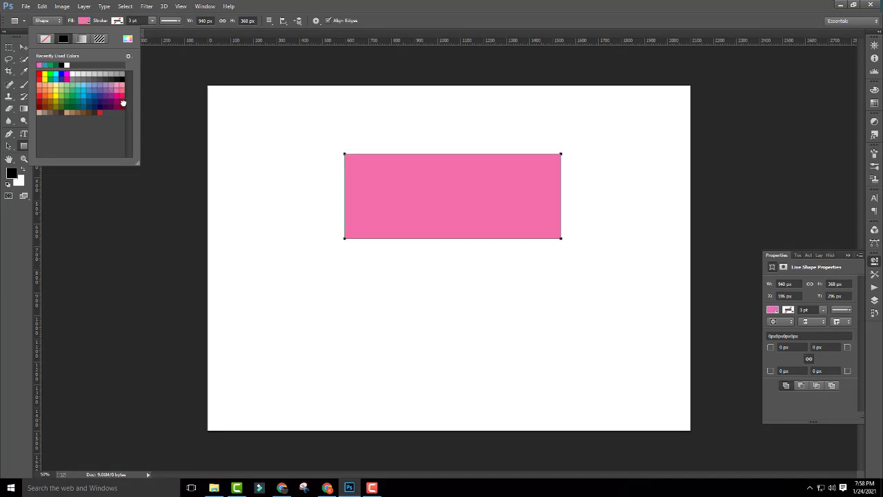
left_click(123, 101)
left_click(99, 105)
left_click(110, 103)
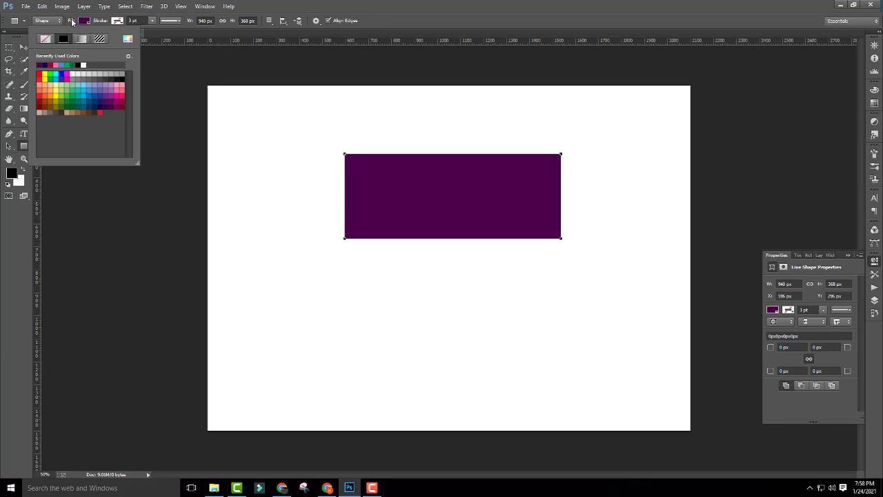
left_click(76, 20)
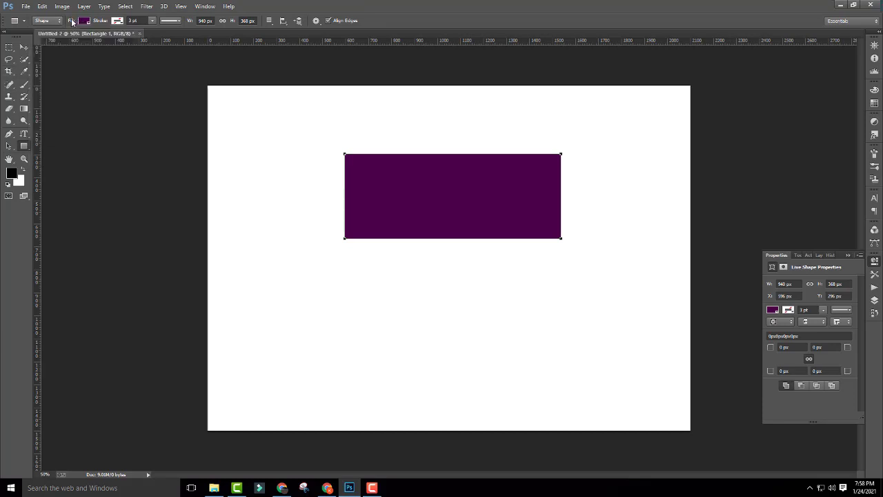
Give the rectangle a teal stroke 10 pt wide
left_click(118, 21)
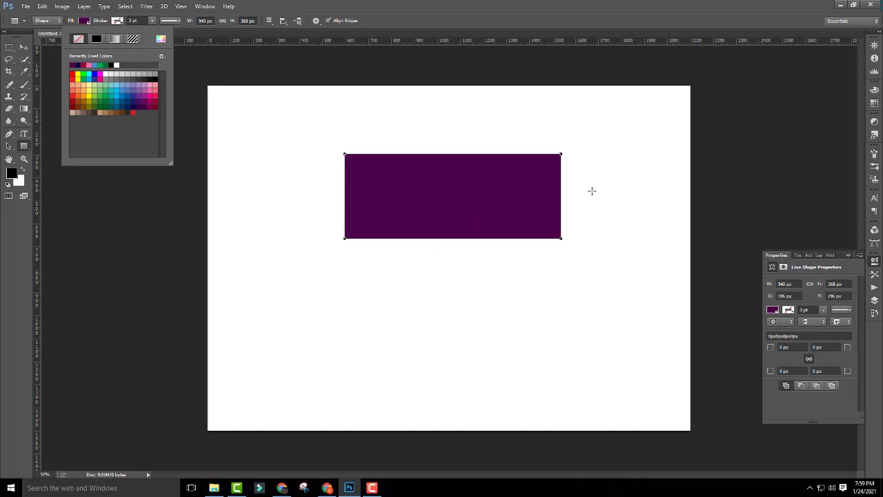
left_click(112, 92)
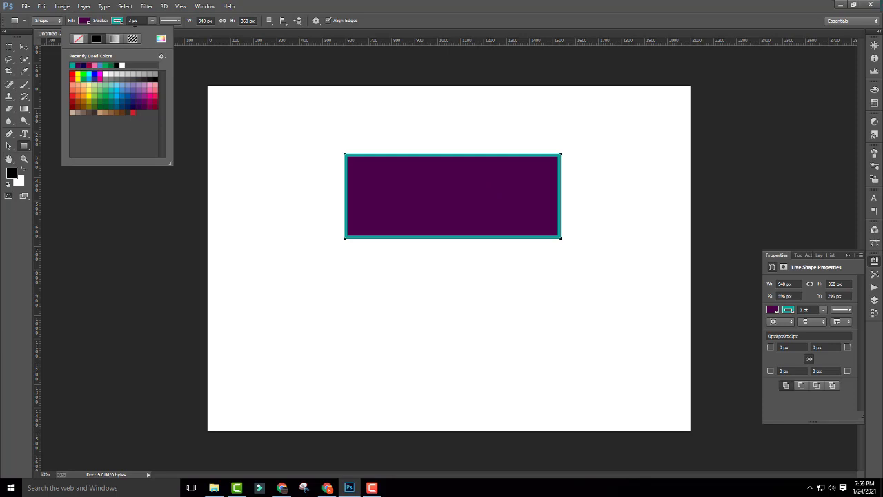
left_click(134, 21)
left_click(133, 21)
left_click(139, 20)
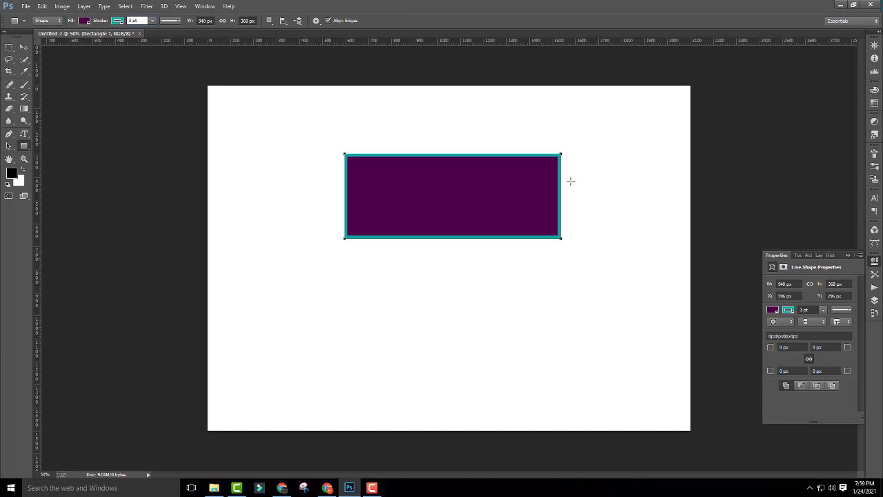
double_click(137, 21)
type("6")
key("Return")
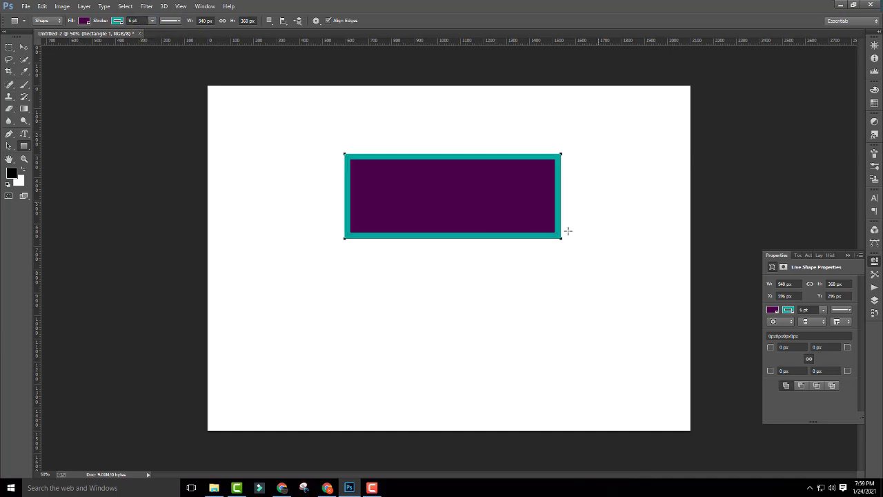
left_click(137, 21)
type("4")
key("Return")
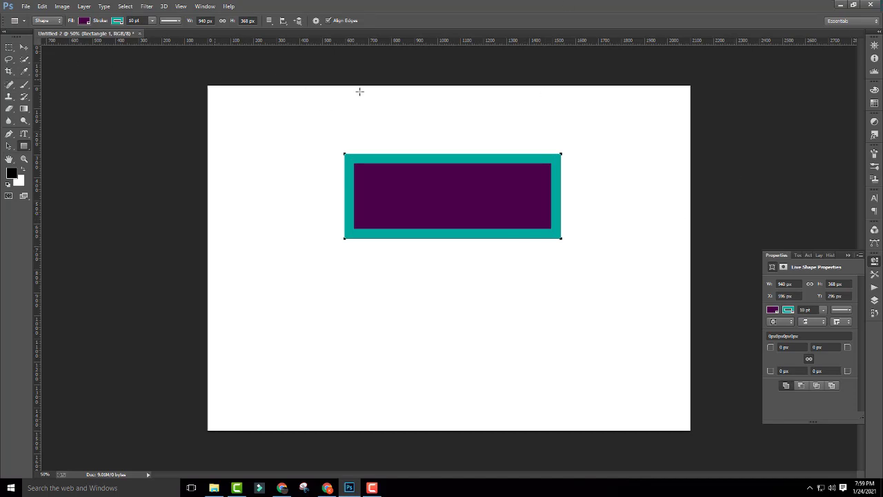
Change the rectangle's fill from purple to dark green, trying No Color and other swatches first
left_click(84, 21)
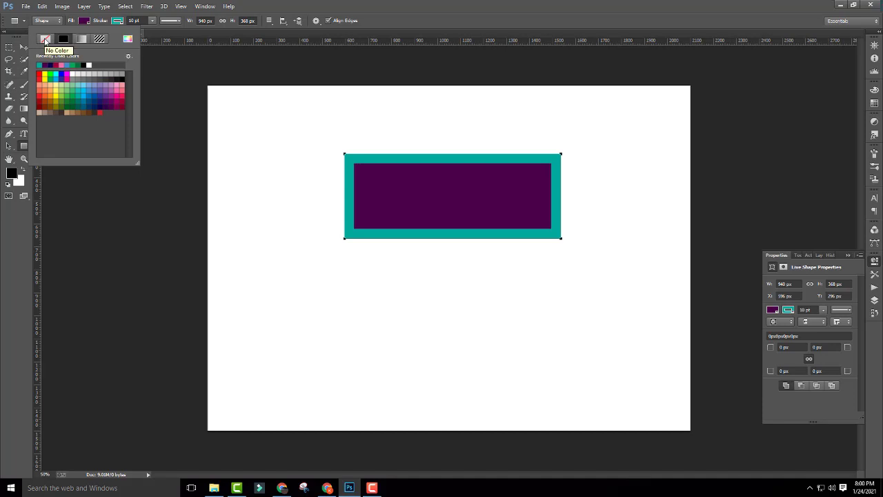
left_click(45, 40)
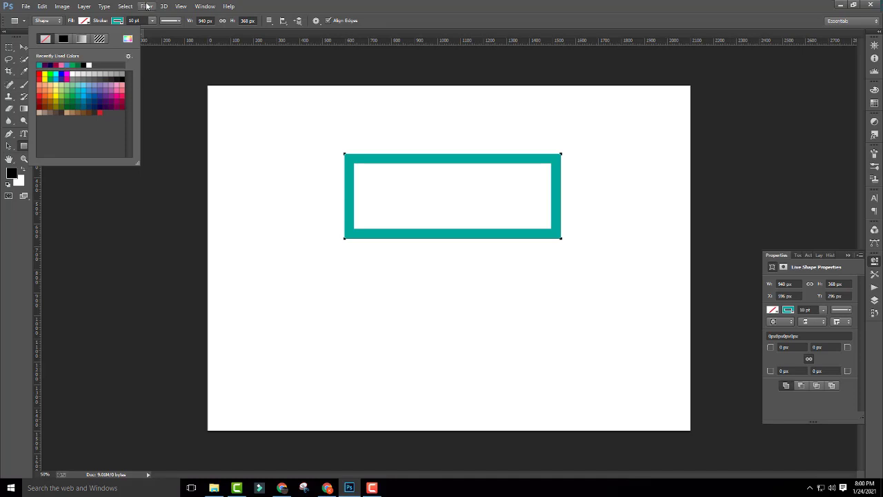
left_click(108, 102)
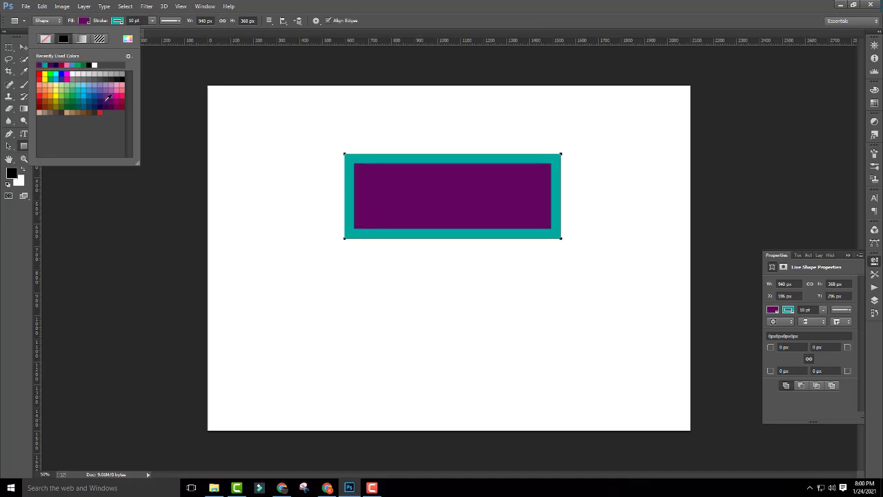
left_click(78, 90)
left_click(82, 88)
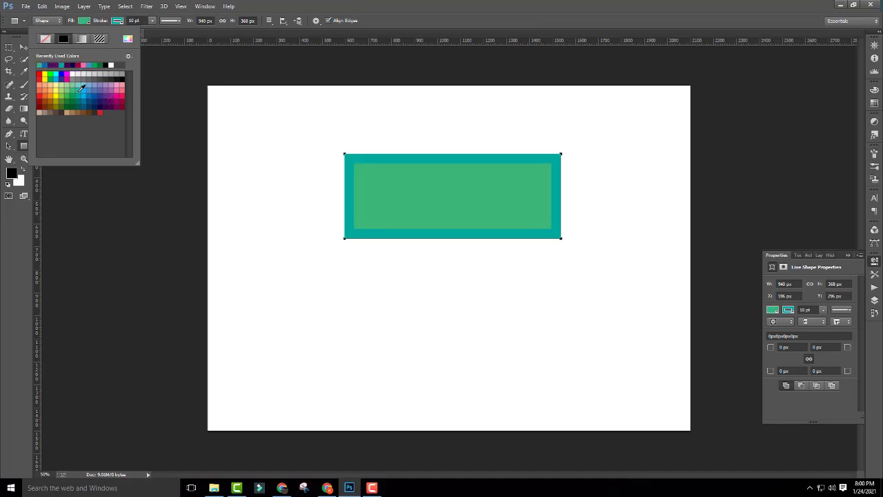
left_click(87, 83)
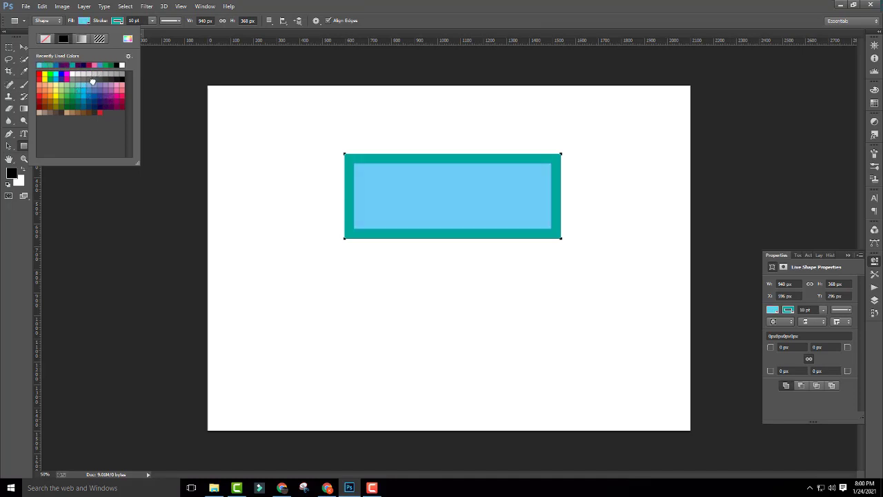
left_click(93, 82)
left_click(102, 88)
left_click(78, 101)
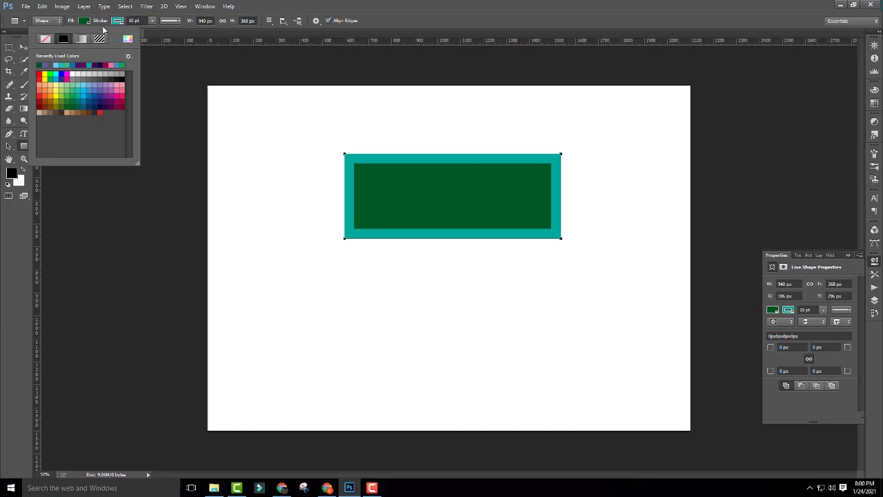
left_click(186, 31)
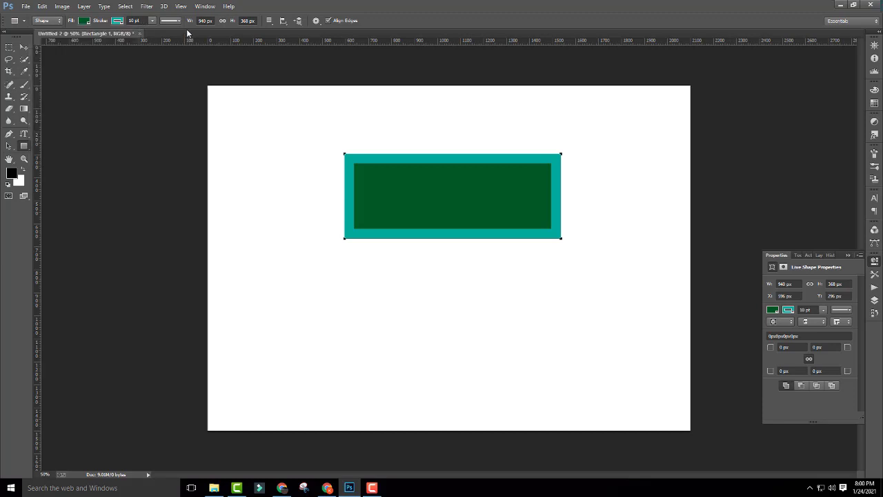
left_click(118, 20)
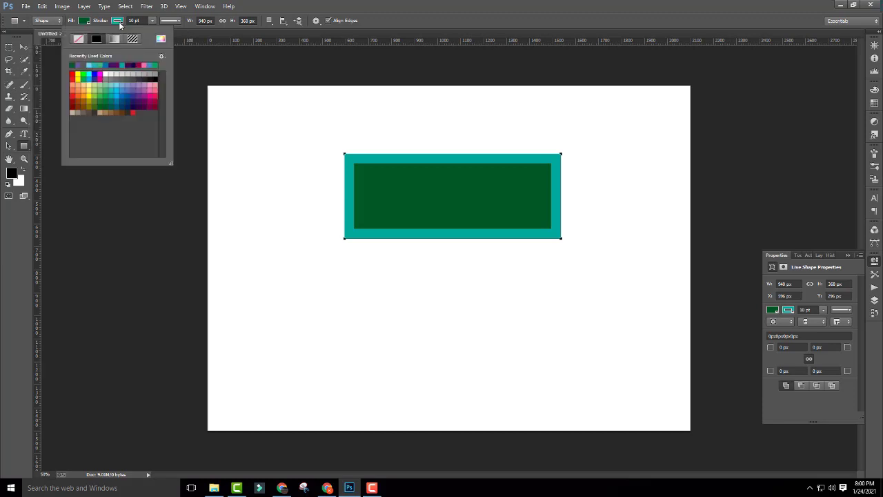
Recolour the 10 pt stroke from teal to hot pink after trying several swatches
left_click(78, 40)
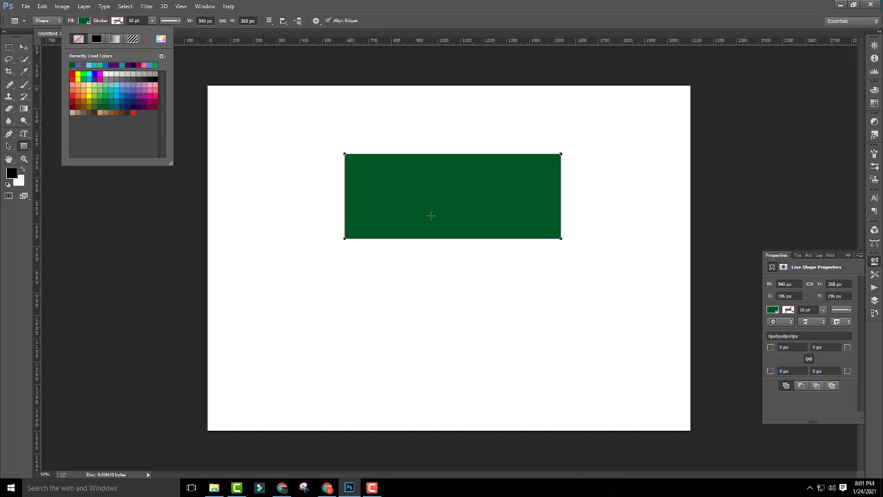
left_click(129, 93)
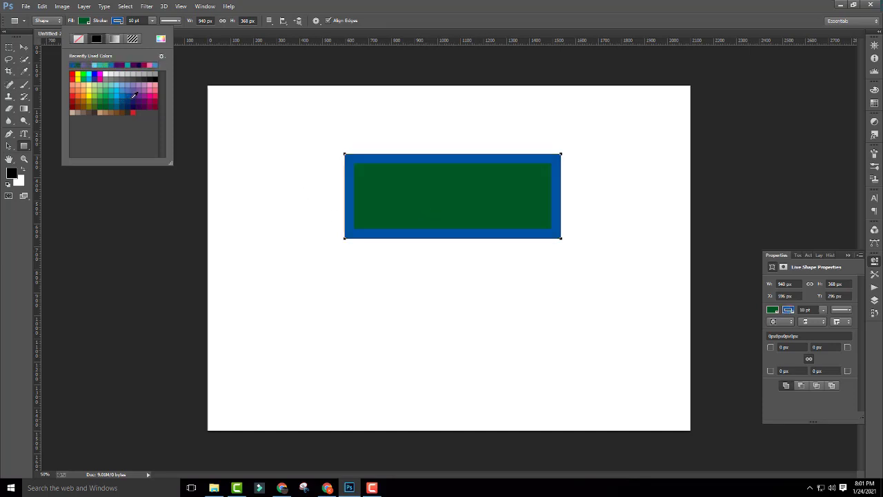
left_click(134, 96)
left_click(110, 94)
left_click(129, 104)
left_click(149, 104)
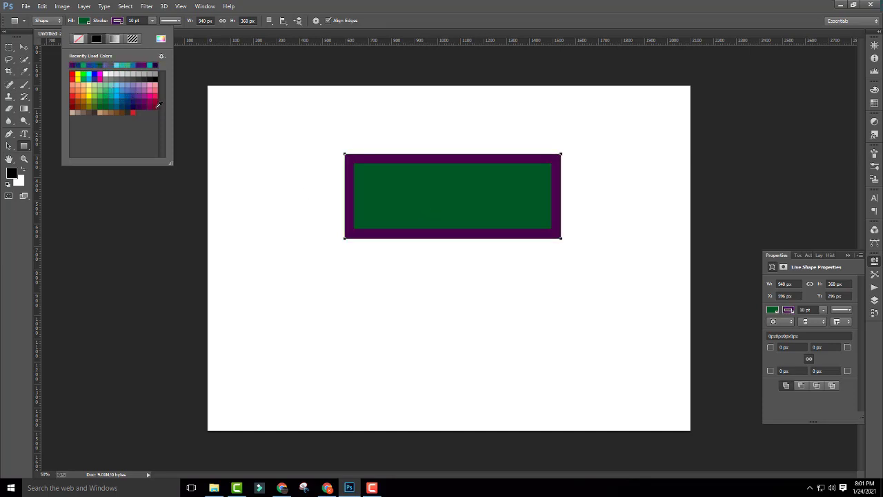
left_click(154, 107)
left_click(154, 95)
left_click(154, 77)
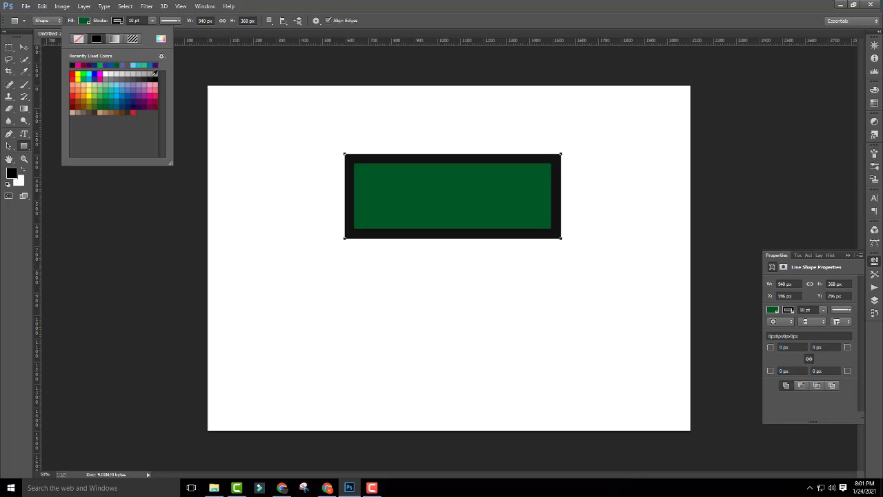
left_click(153, 73)
left_click(154, 77)
left_click(153, 91)
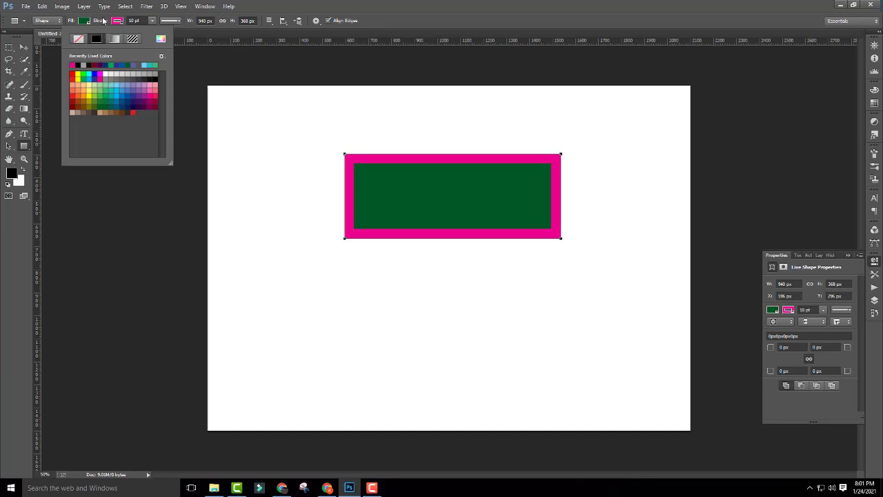
left_click(103, 21)
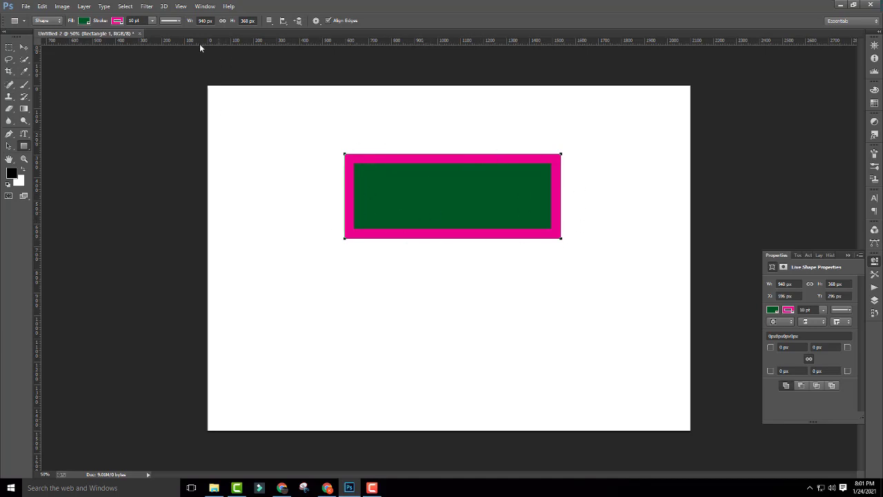
Make the pink stroke a dotted line and adjust its Align setting to Outside
left_click(179, 22)
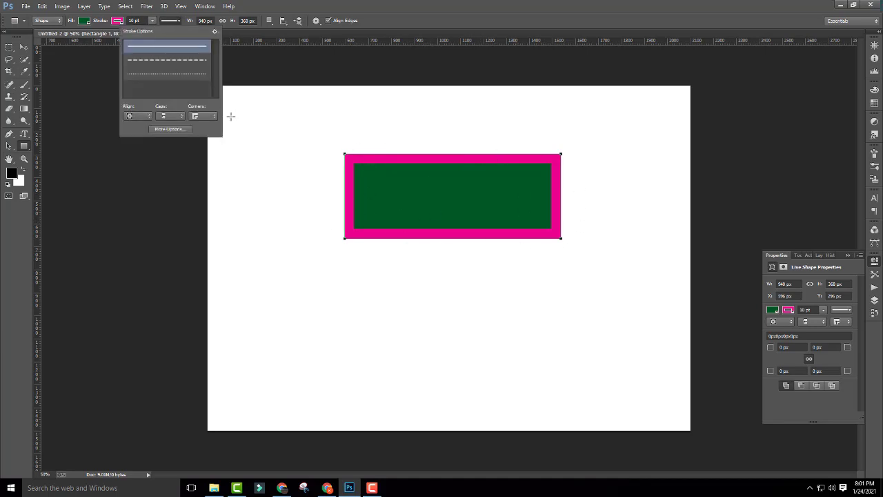
left_click(183, 60)
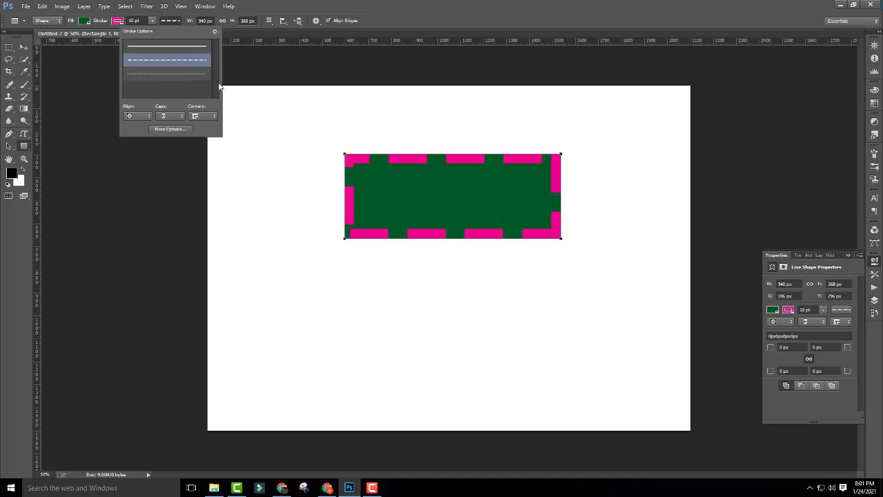
left_click(195, 77)
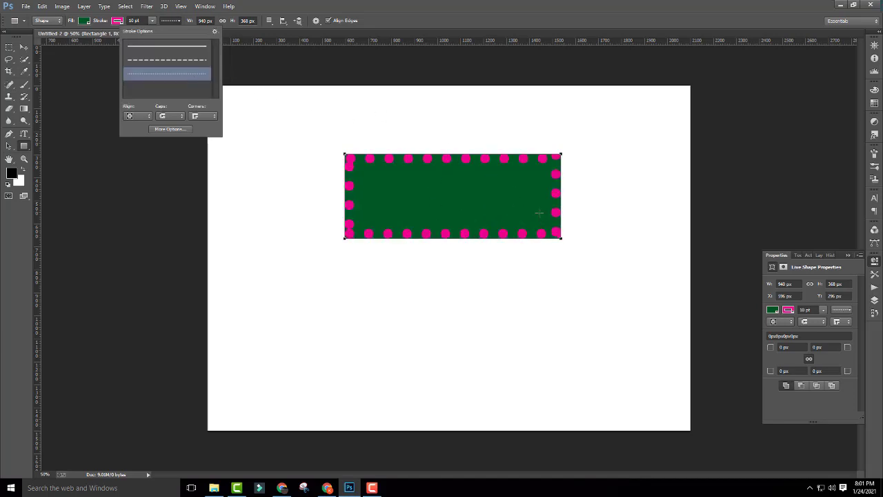
left_click(136, 117)
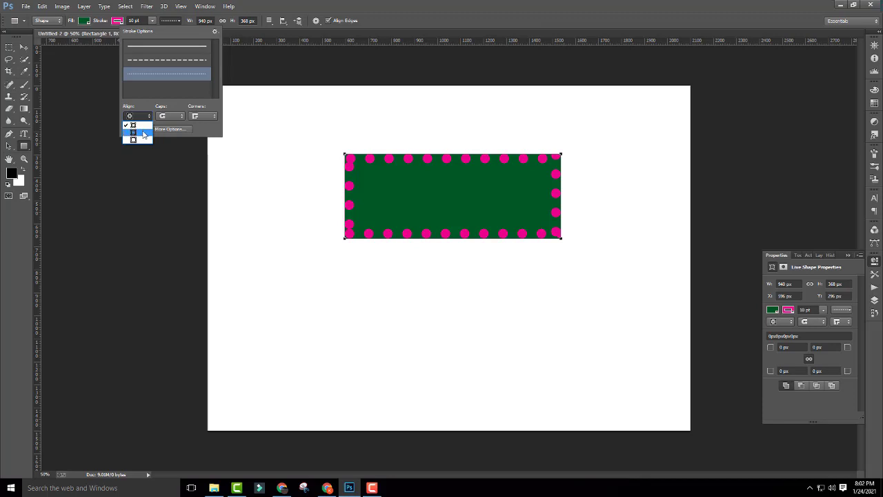
left_click(143, 133)
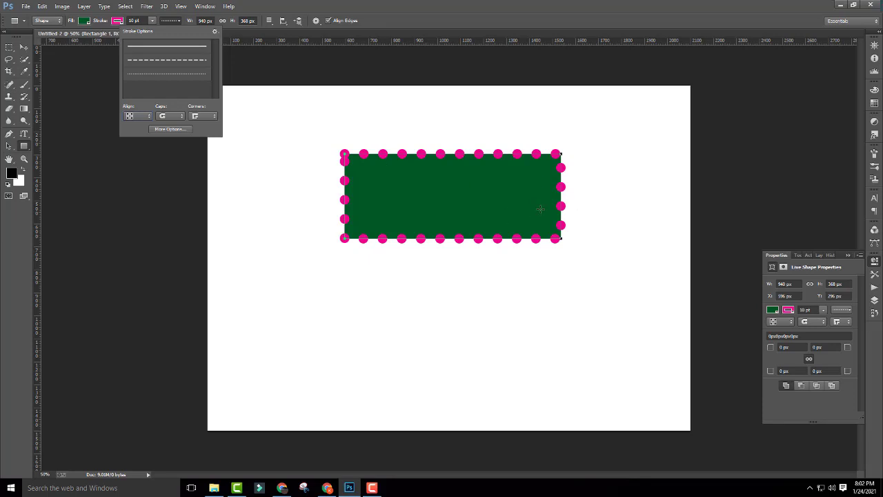
left_click(147, 116)
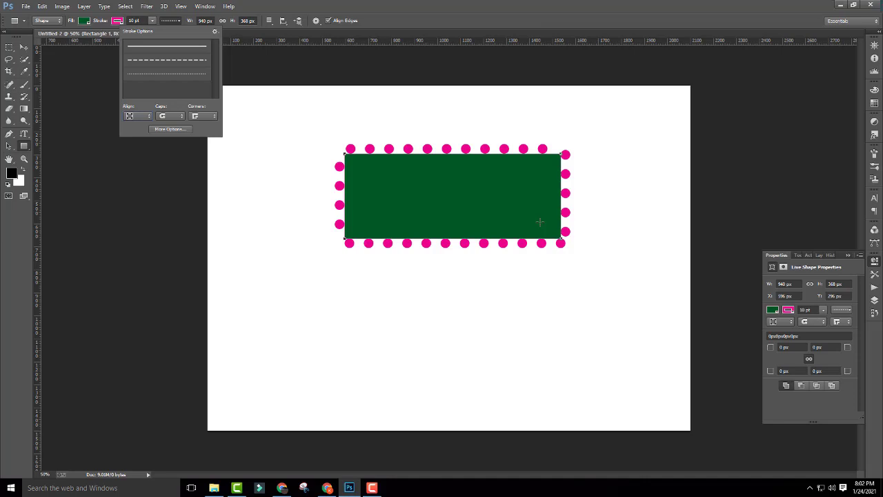
Set the stroke's Caps to Square so the border becomes square dashes
left_click(181, 118)
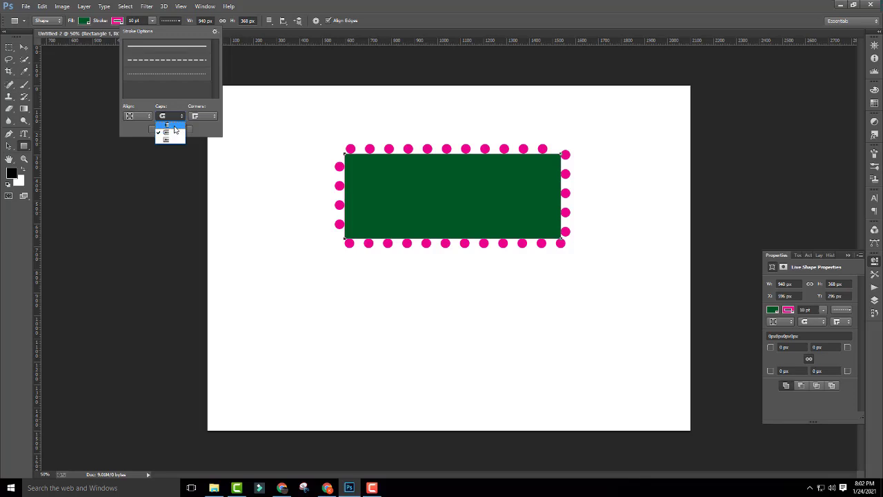
left_click(176, 126)
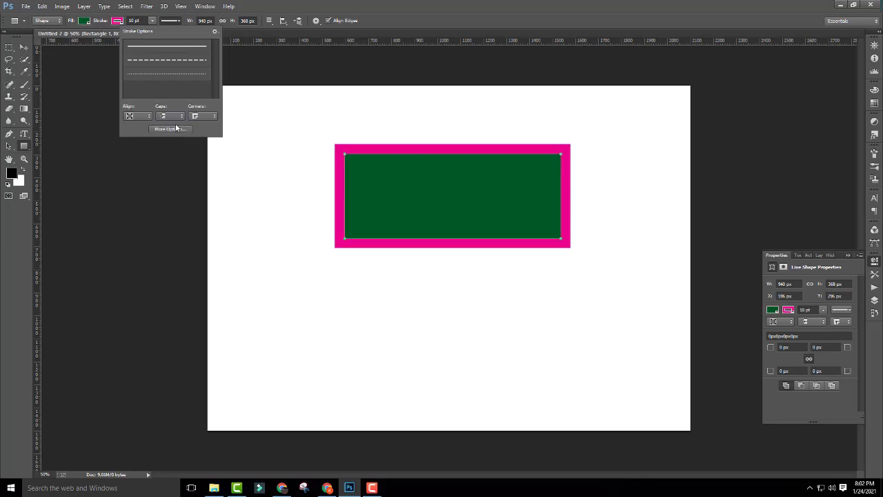
left_click(177, 116)
left_click(176, 131)
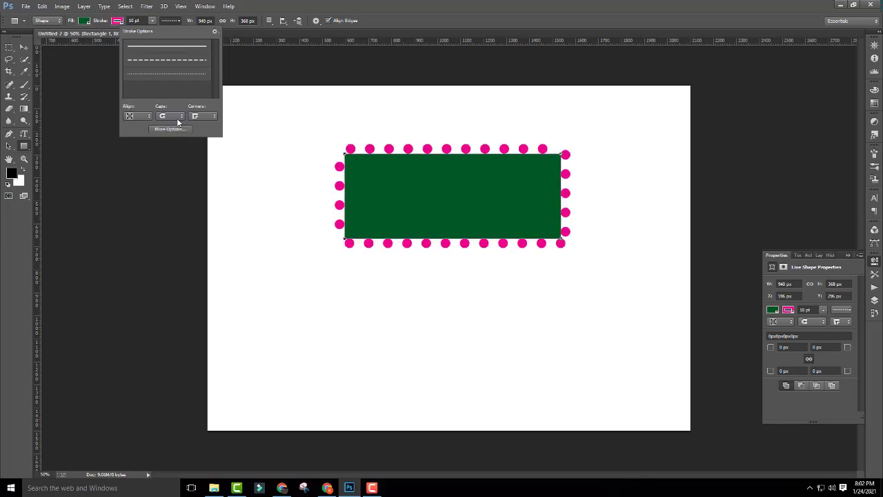
left_click(177, 116)
left_click(172, 141)
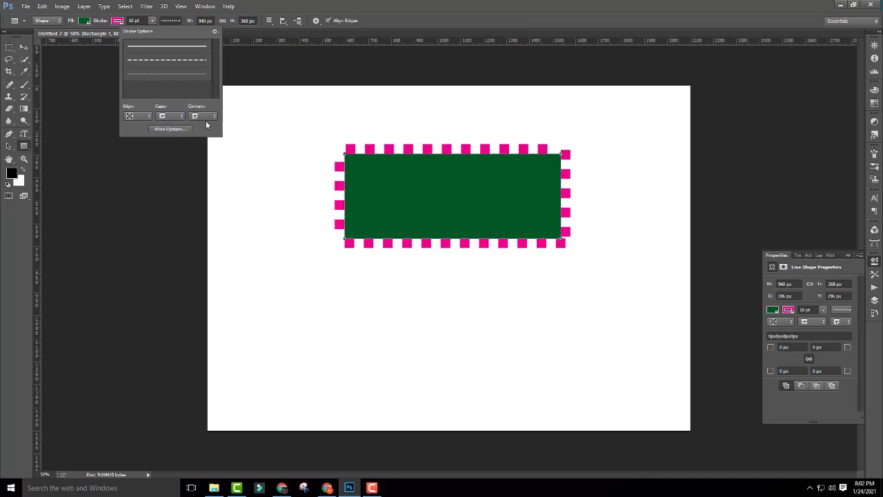
left_click(176, 116)
left_click(174, 134)
left_click(173, 117)
left_click(177, 130)
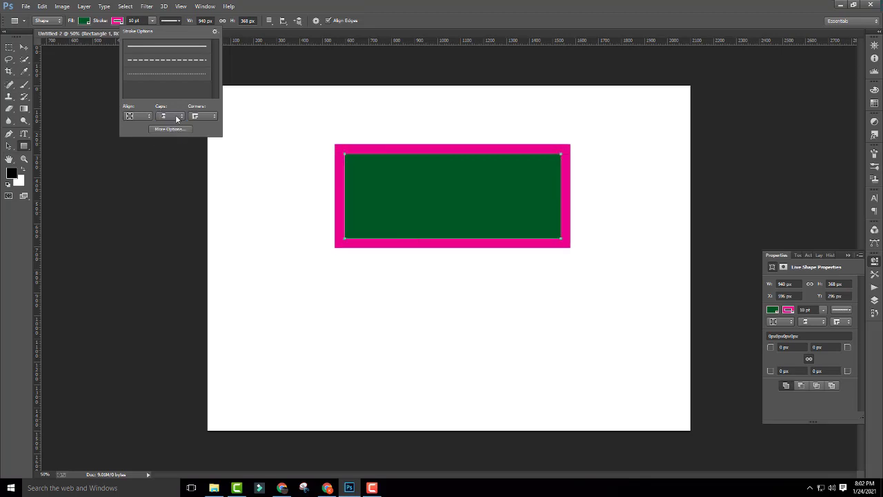
left_click(177, 117)
left_click(169, 132)
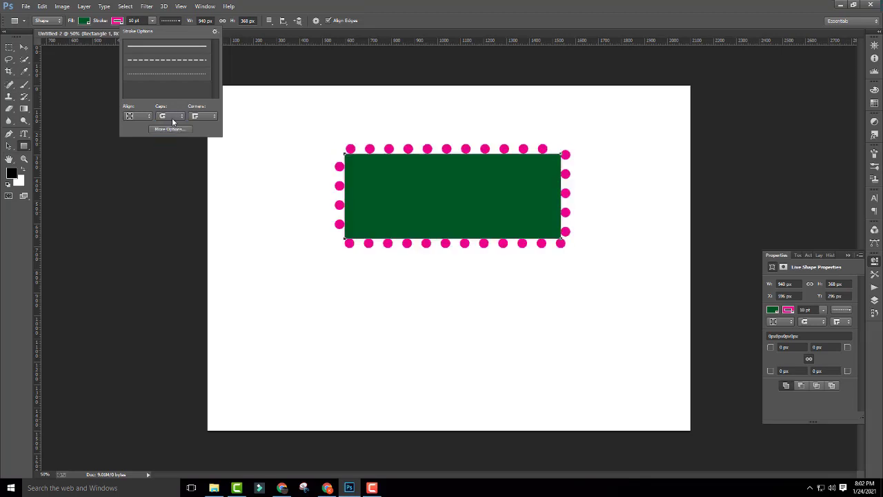
left_click(176, 116)
left_click(172, 141)
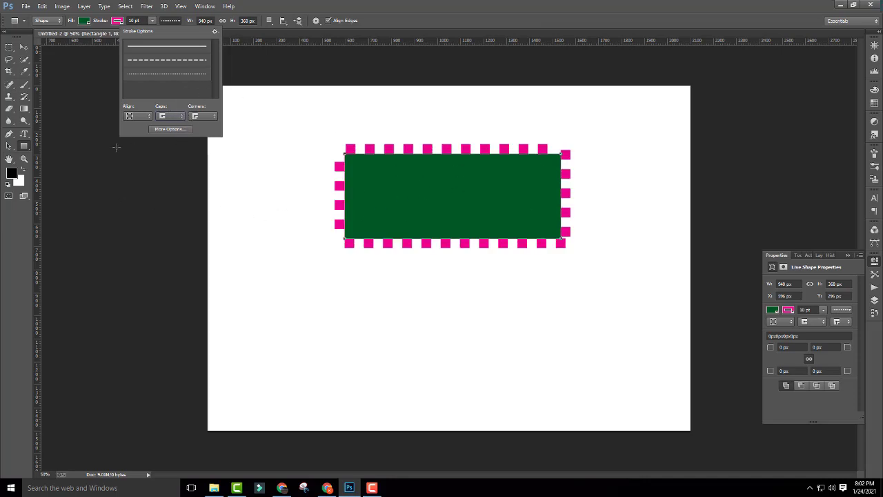
Change the stroke's Corners style to the second option
left_click(212, 118)
left_click(212, 117)
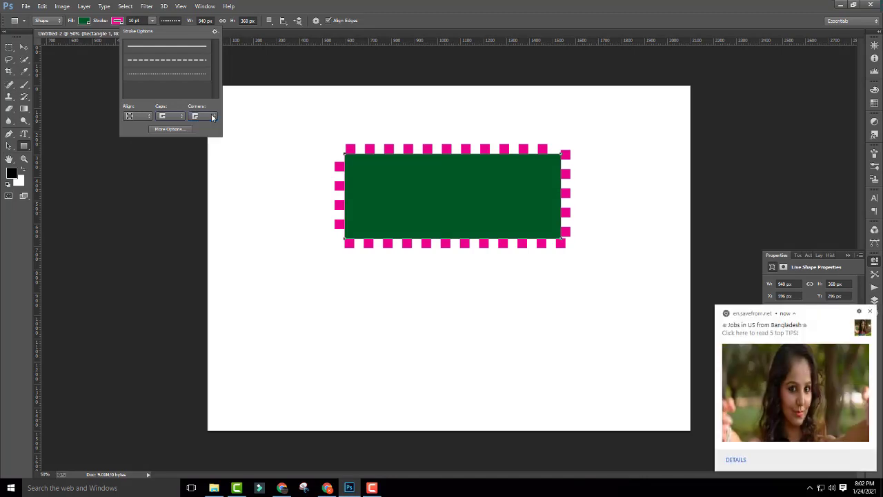
left_click(870, 312)
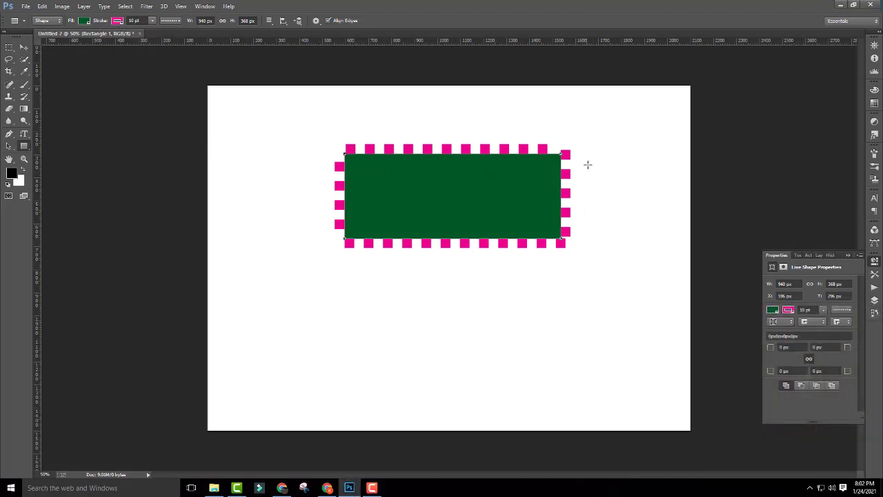
left_click(181, 20)
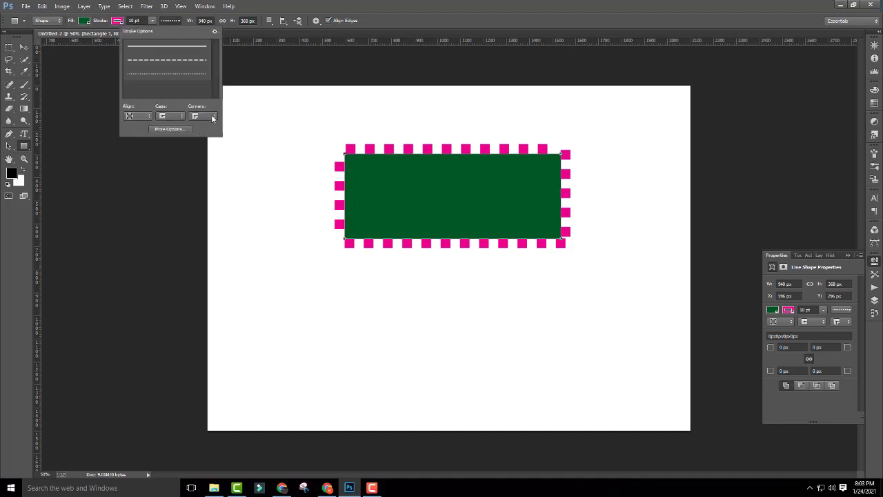
left_click(207, 116)
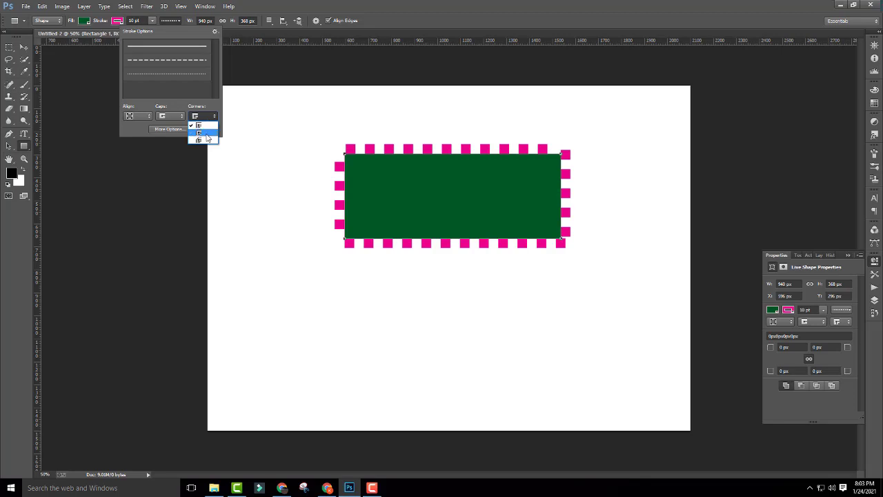
left_click(206, 126)
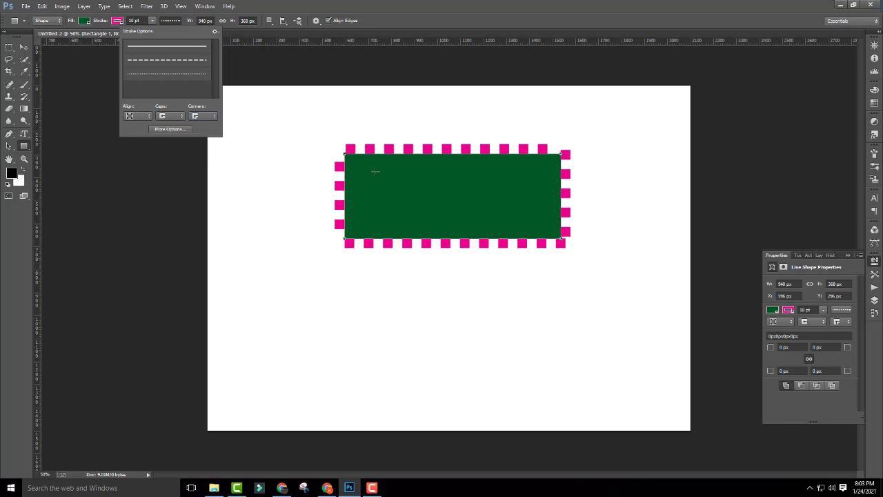
left_click(202, 117)
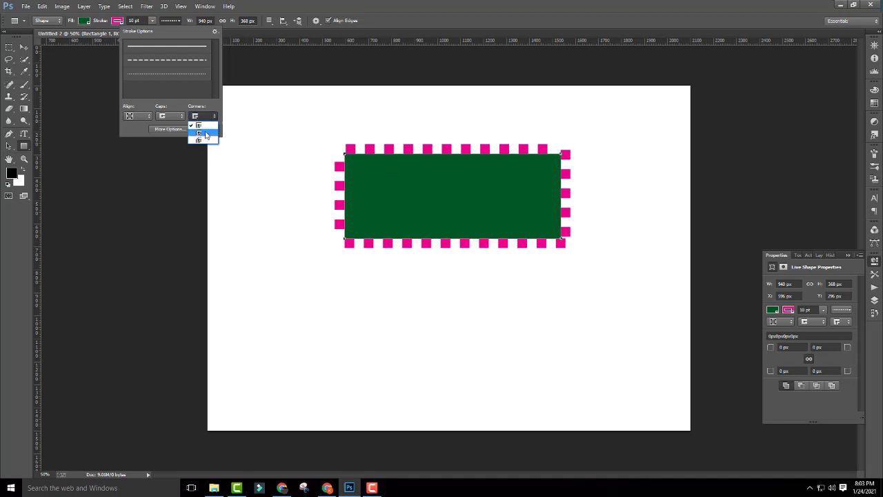
left_click(206, 134)
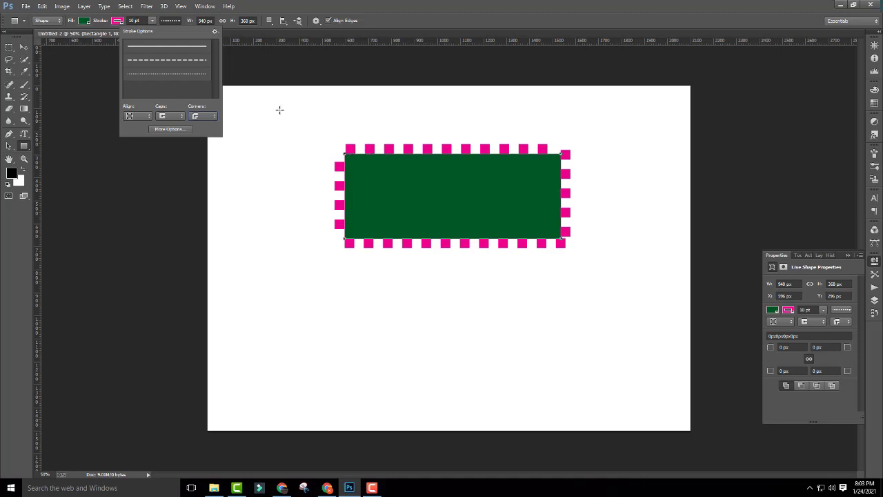
Set the stroke corners to the third style and move the rectangle lower on the canvas
left_click(214, 116)
left_click(202, 141)
left_click(23, 47)
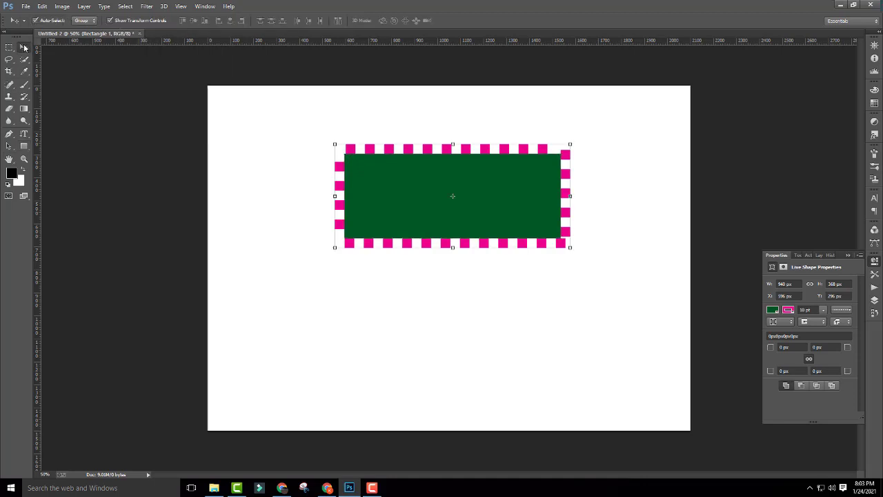
left_click_drag(408, 163, 401, 191)
left_click(633, 199)
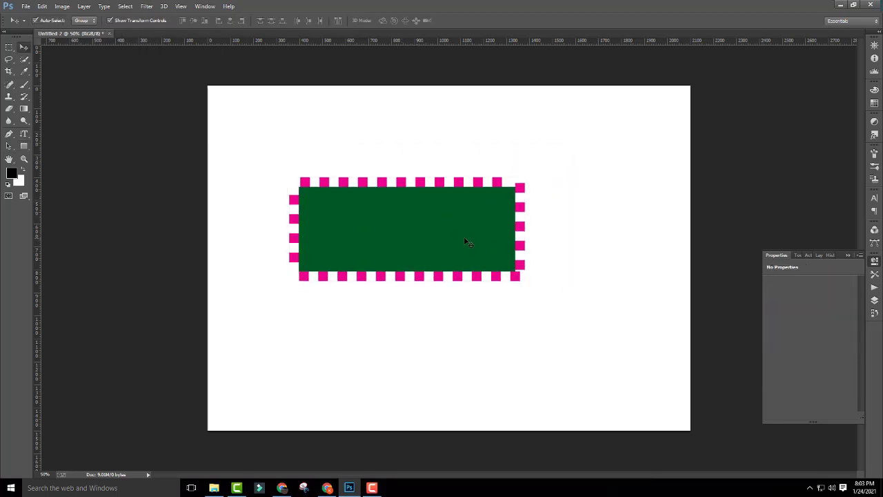
left_click_drag(507, 237, 567, 262)
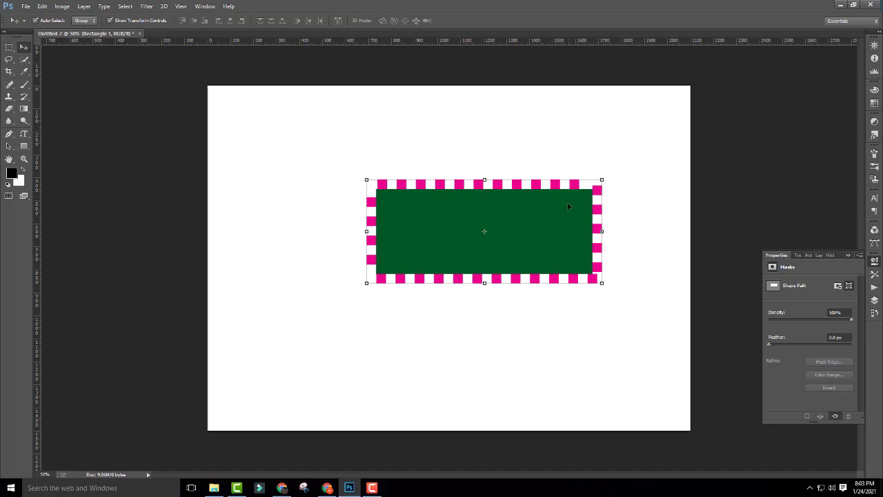
key("shift+Up")
key("shift+Up")
key("shift+Up")
key("shift+Up")
key("shift+Up")
key("shift+Left")
key("shift+Left")
key("shift+Left")
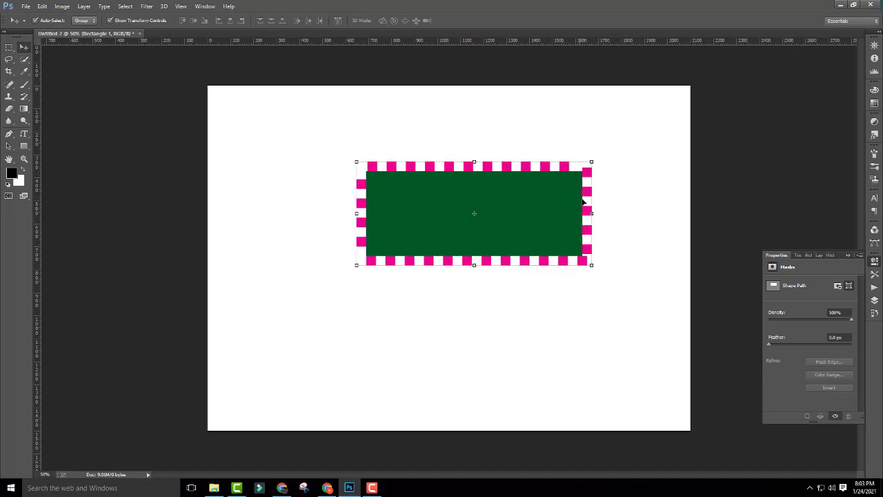
left_click_drag(529, 200, 515, 182)
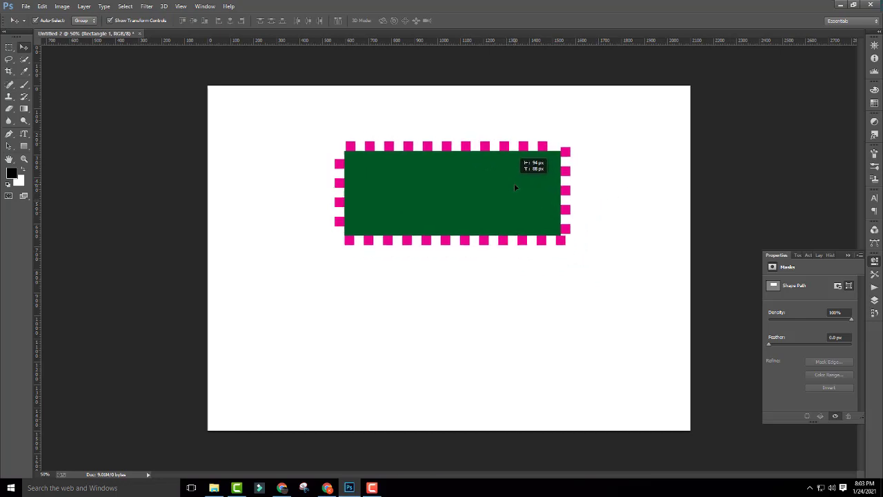
Fine-tune the rectangle's position so it sits near the canvas centre
left_click(636, 114)
left_click(457, 187)
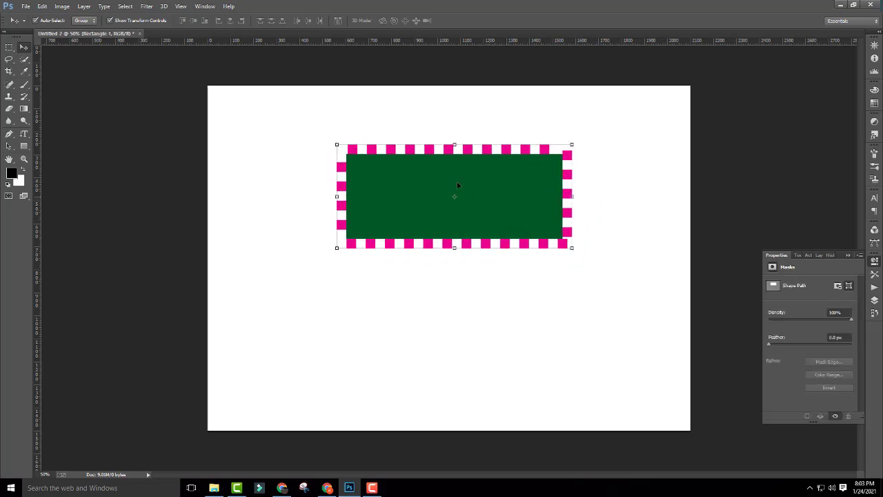
left_click_drag(458, 187, 485, 189)
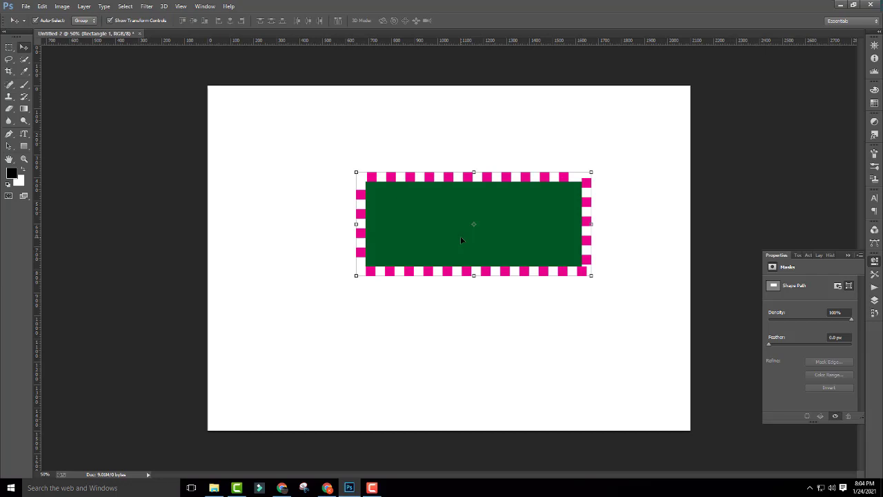
left_click_drag(432, 231, 446, 241)
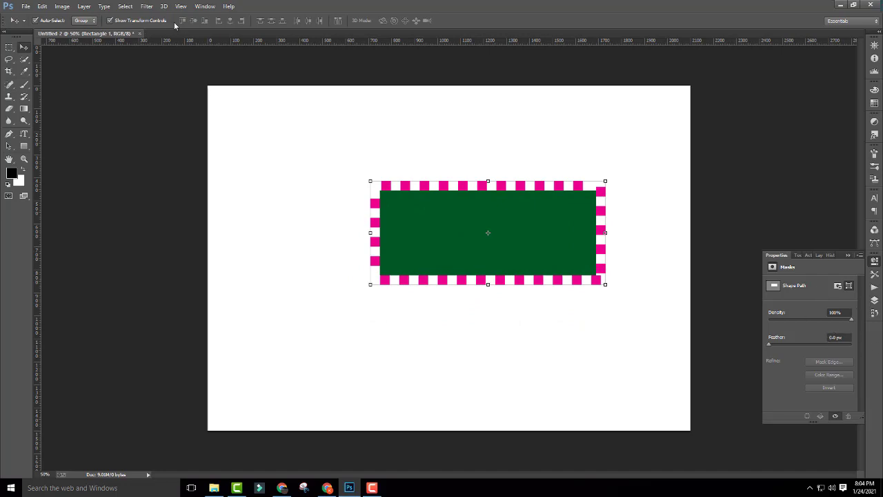
left_click_drag(486, 249, 447, 273)
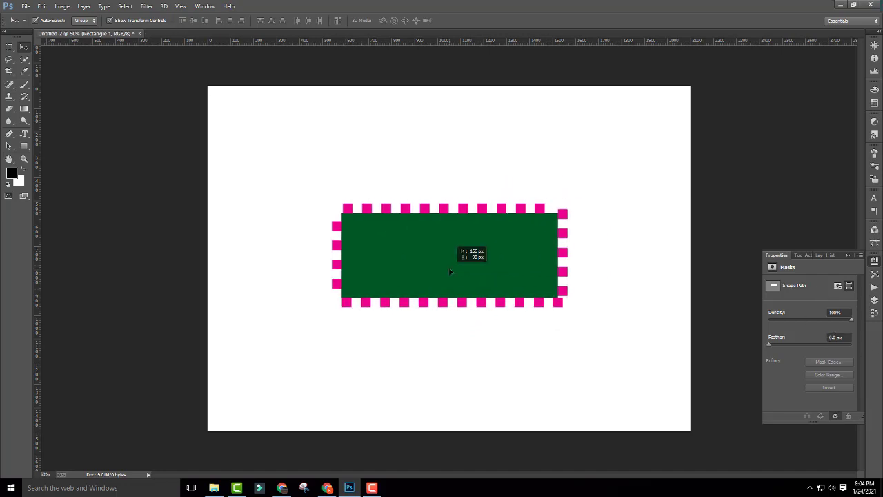
left_click(615, 168)
left_click(502, 291)
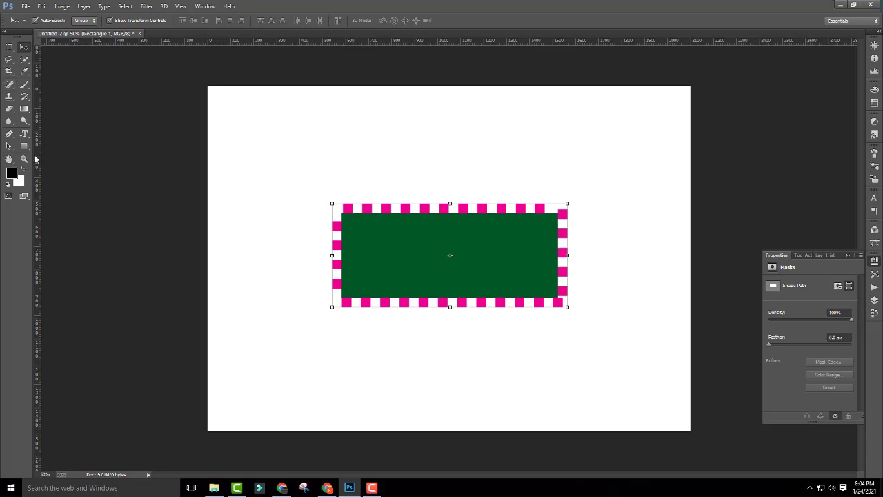
left_click(24, 146)
Draw a second 1000 × 226 px rectangle, then delete both dashed rectangle layers
left_click_drag(328, 122, 559, 174)
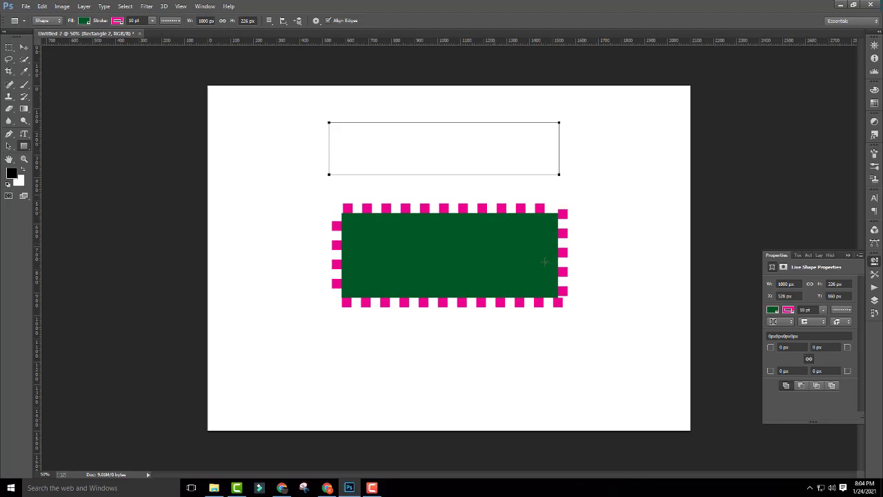
left_click(23, 47)
left_click_drag(536, 143, 547, 150)
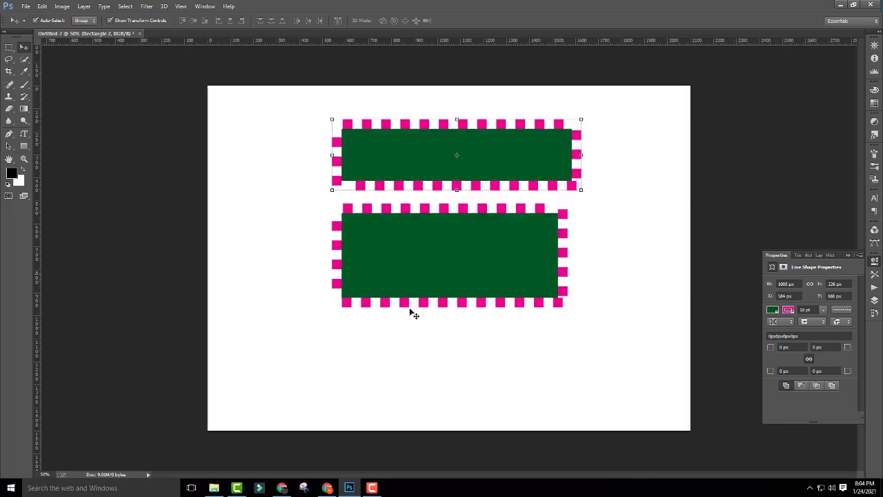
left_click_drag(547, 263, 570, 295)
left_click(542, 176)
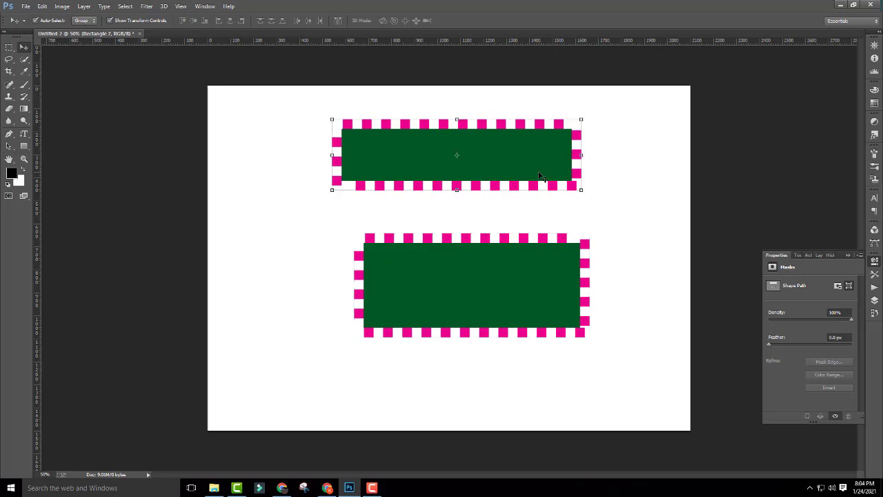
key("Delete")
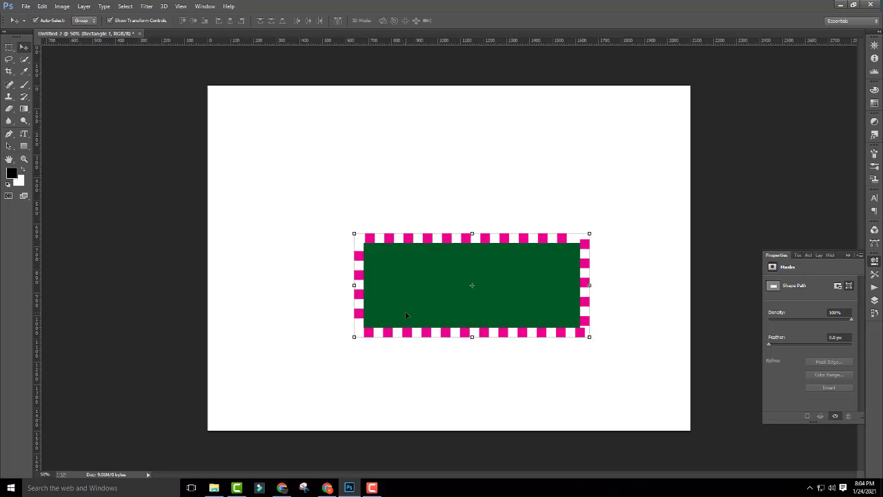
key("Delete")
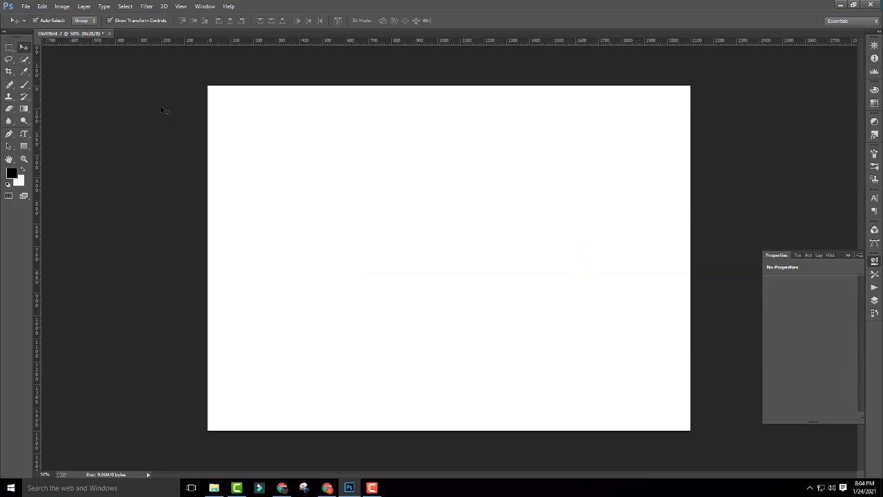
Draw a 934 × 392 px rectangle and fill it with the black-white linear gradient preset
left_click(25, 146)
left_click_drag(340, 152, 557, 242)
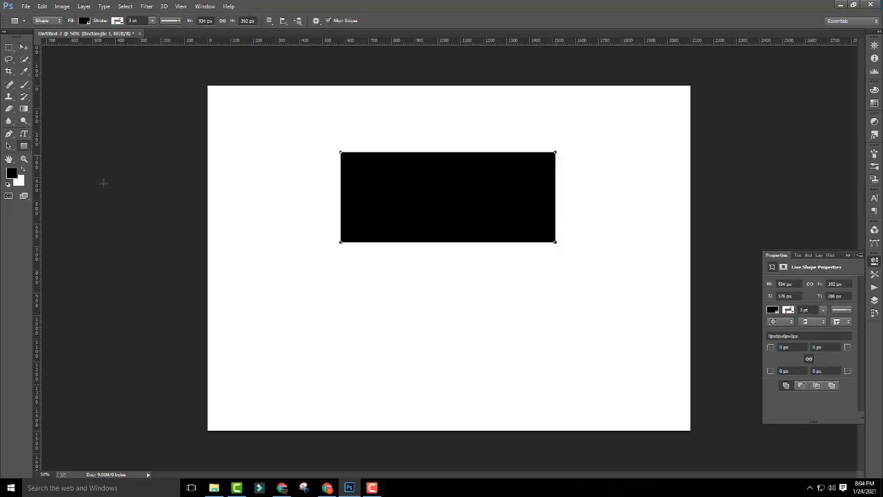
left_click(83, 21)
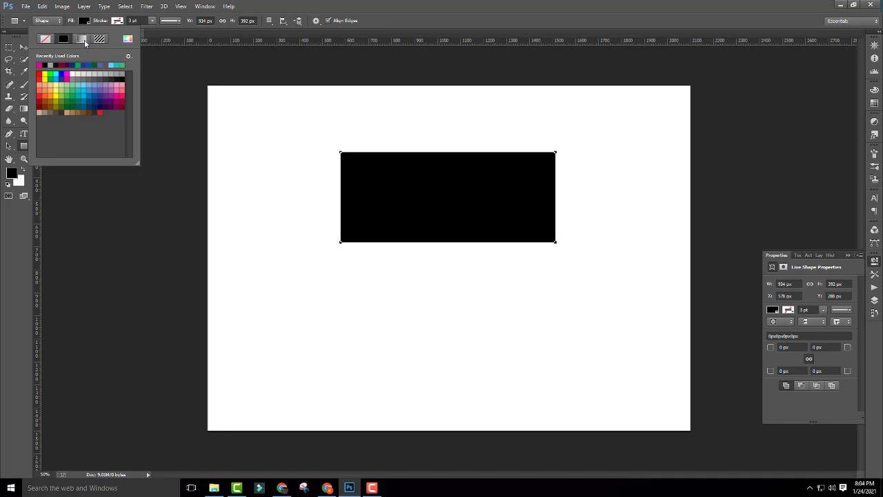
left_click(82, 39)
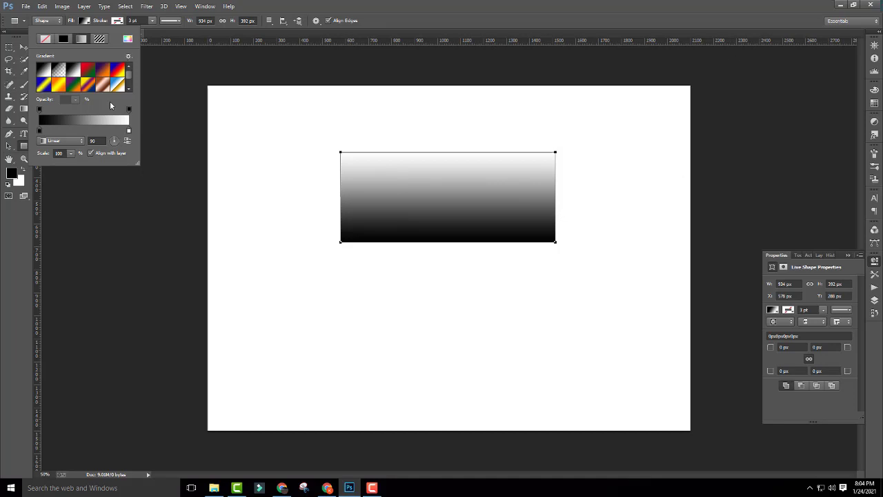
left_click(92, 71)
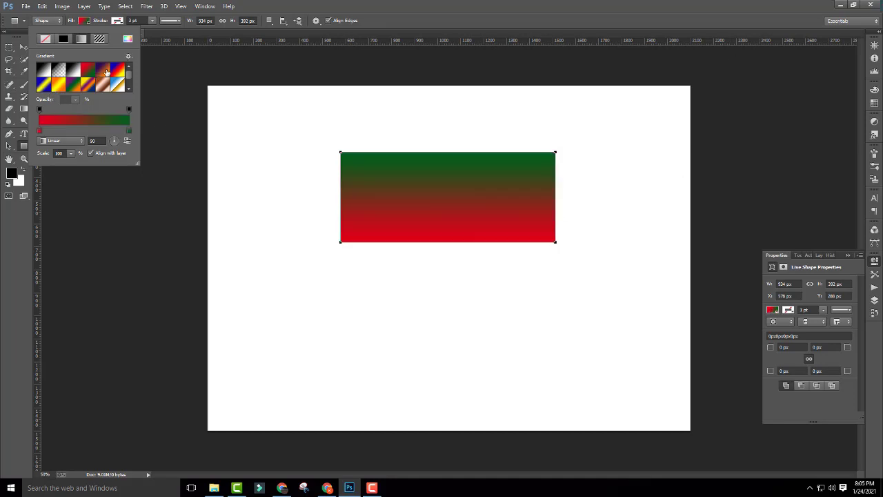
left_click(106, 71)
left_click(115, 84)
left_click(116, 84)
left_click(73, 84)
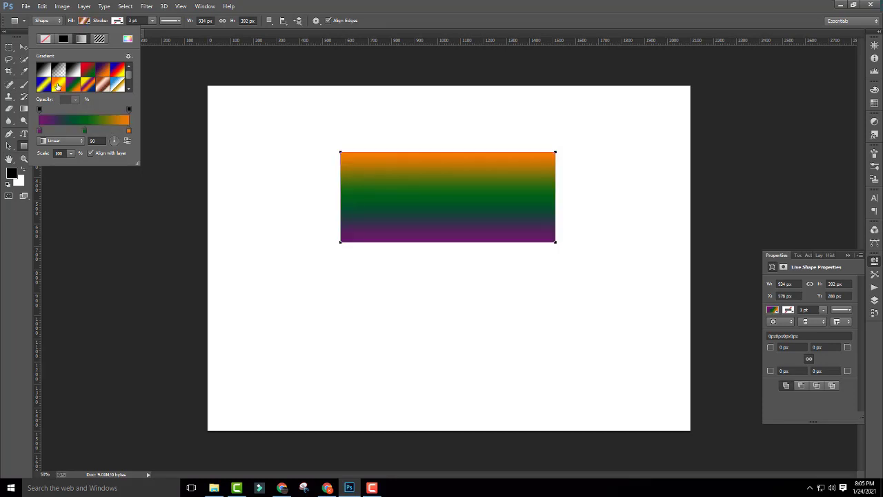
left_click(44, 84)
left_click(43, 70)
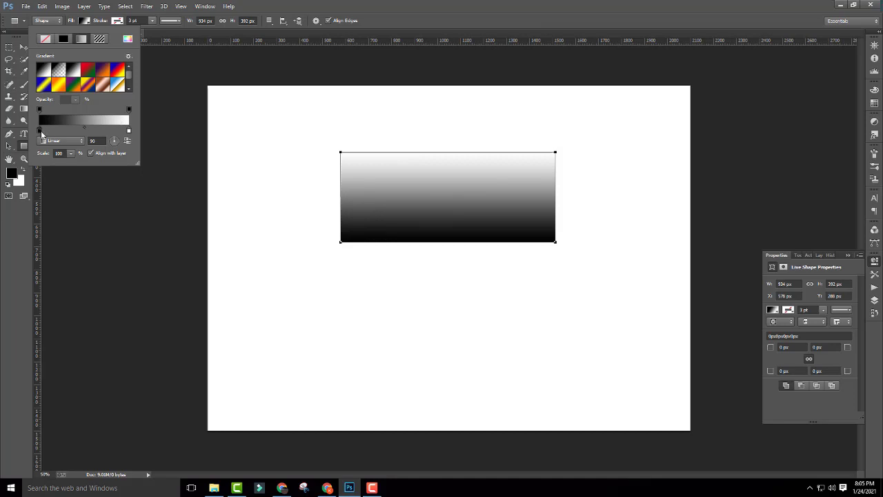
Change the gradient's white colour stop to pure red (fe0000)
left_click_drag(40, 131, 39, 134)
double_click(128, 130)
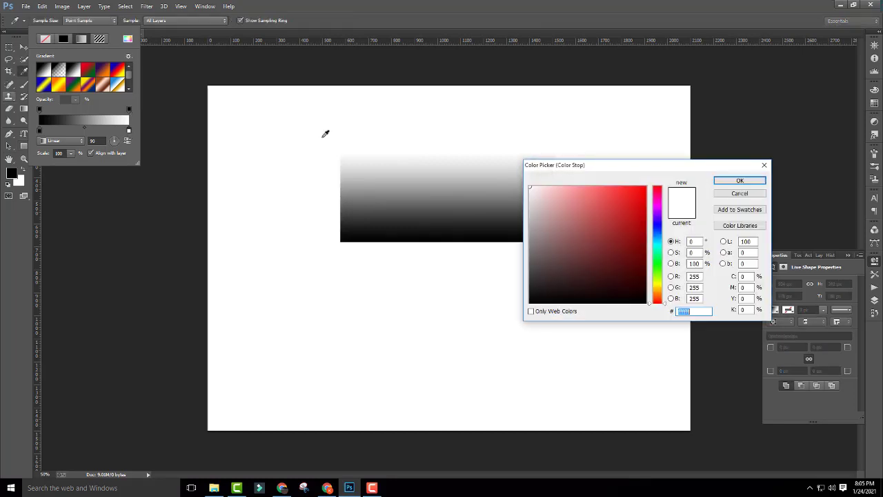
left_click_drag(642, 168, 387, 133)
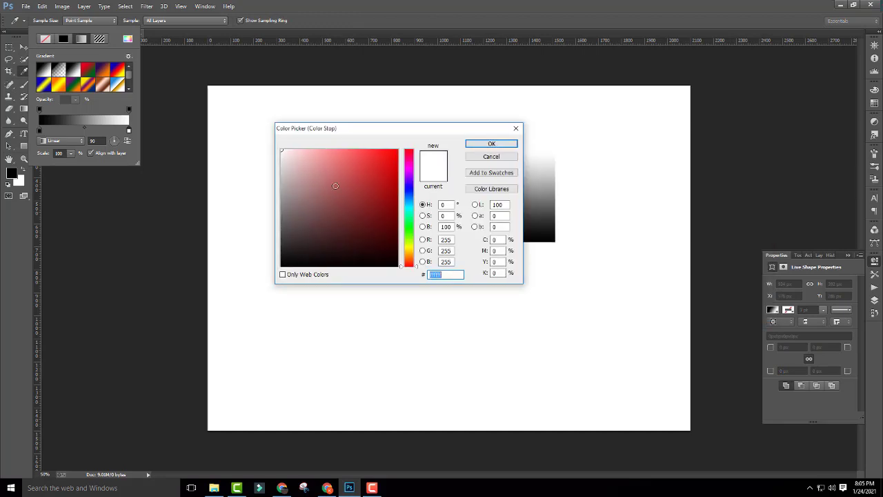
mouse_move(367, 133)
left_mouse_down()
mouse_move(401, 118)
mouse_move(432, 134)
left_mouse_up()
left_click(410, 133)
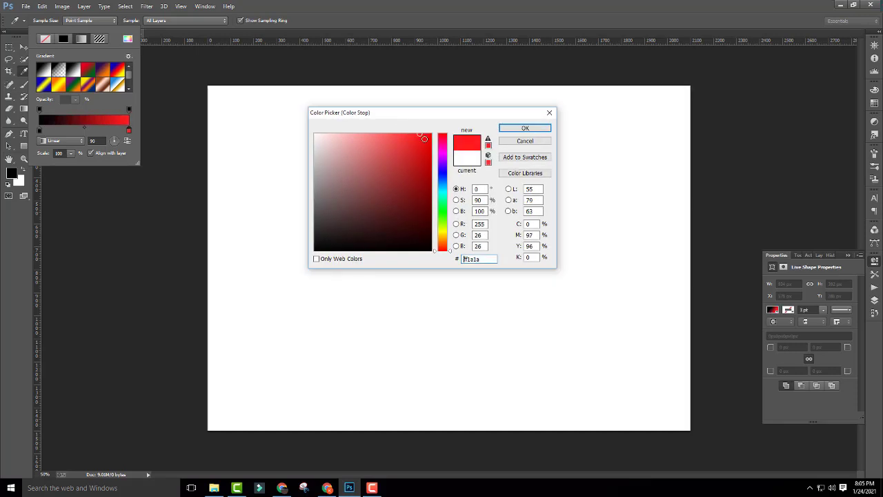
left_click(525, 129)
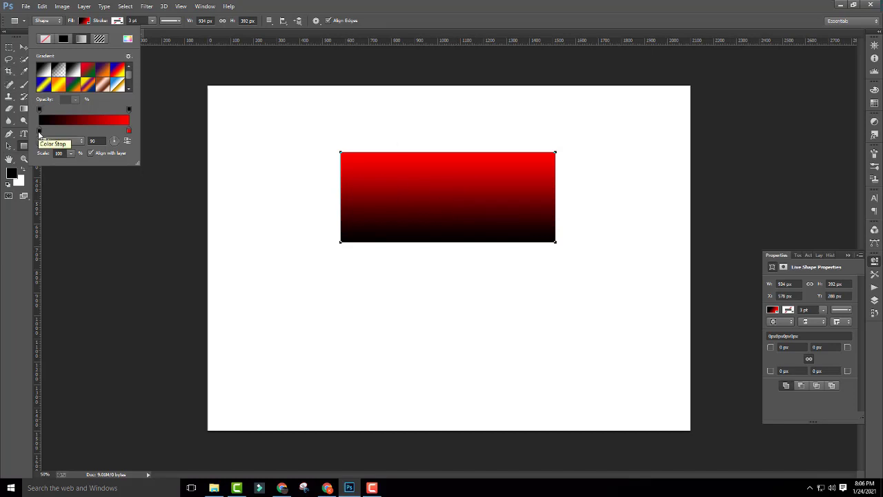
Shift the black and red stops so red covers more, and add a middle colour stop
mouse_move(39, 132)
left_mouse_down()
mouse_move(86, 126)
mouse_move(59, 126)
left_mouse_up()
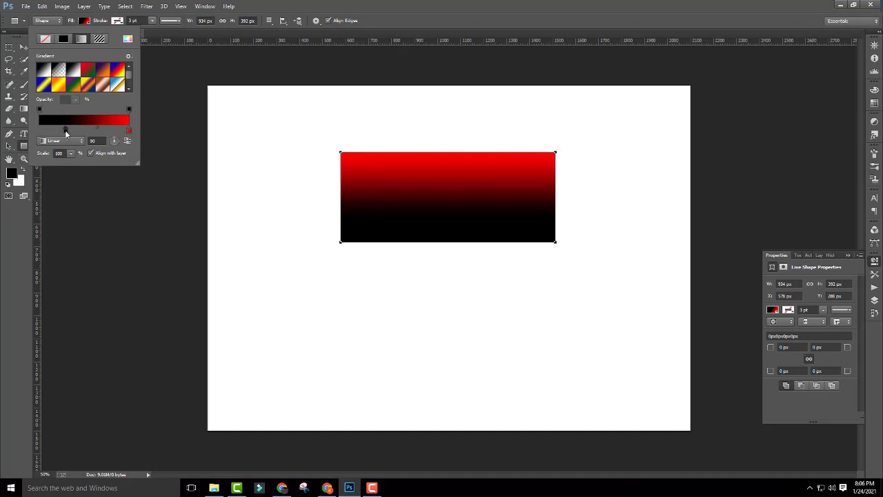
left_click_drag(66, 129, 23, 134)
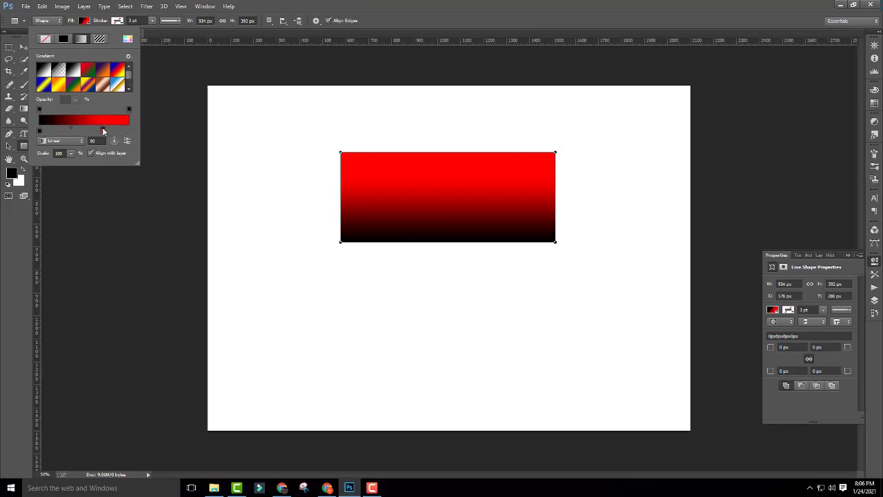
mouse_move(102, 128)
left_mouse_down()
mouse_move(93, 129)
mouse_move(129, 128)
left_mouse_up()
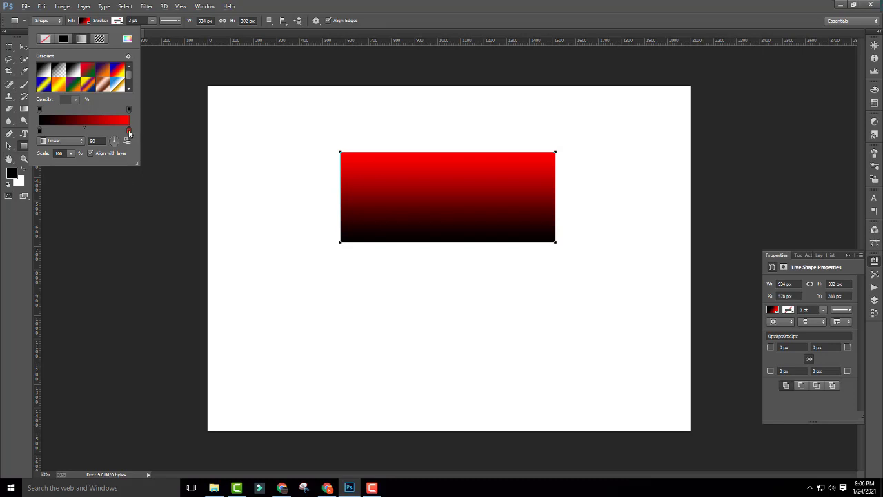
left_click(92, 130)
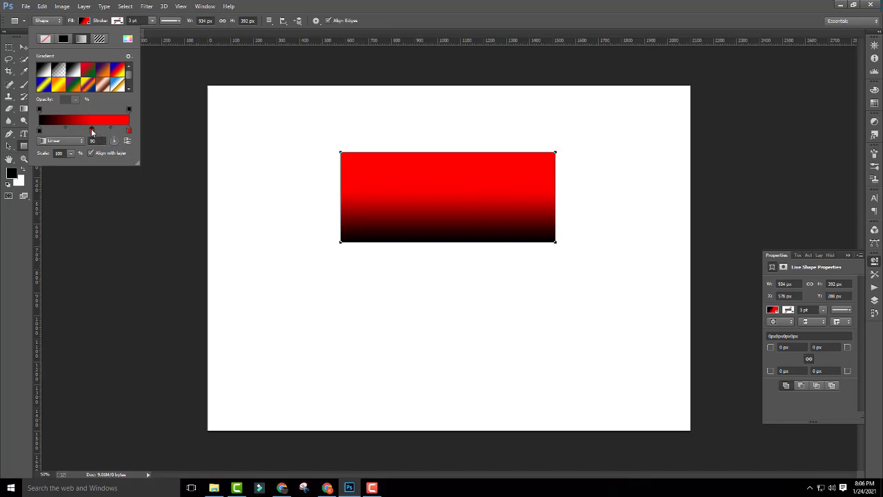
Set the gradient's new middle colour stop to orange (fe3c00)
double_click(92, 130)
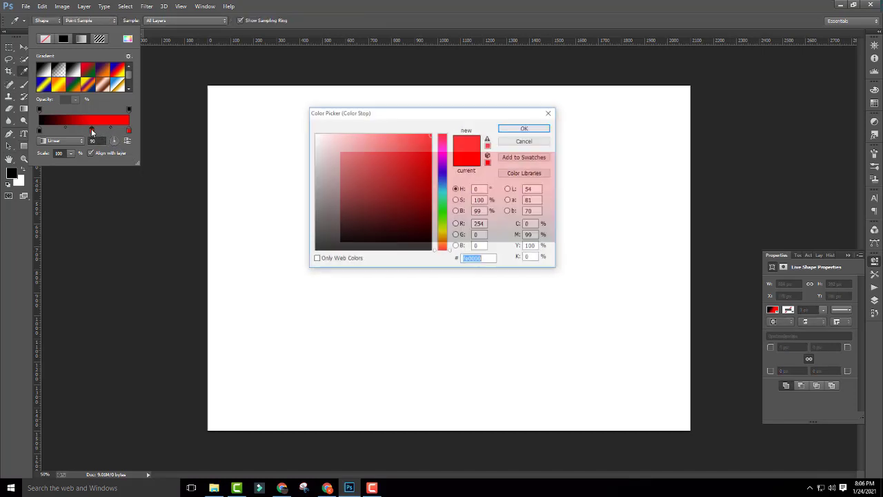
left_click(446, 245)
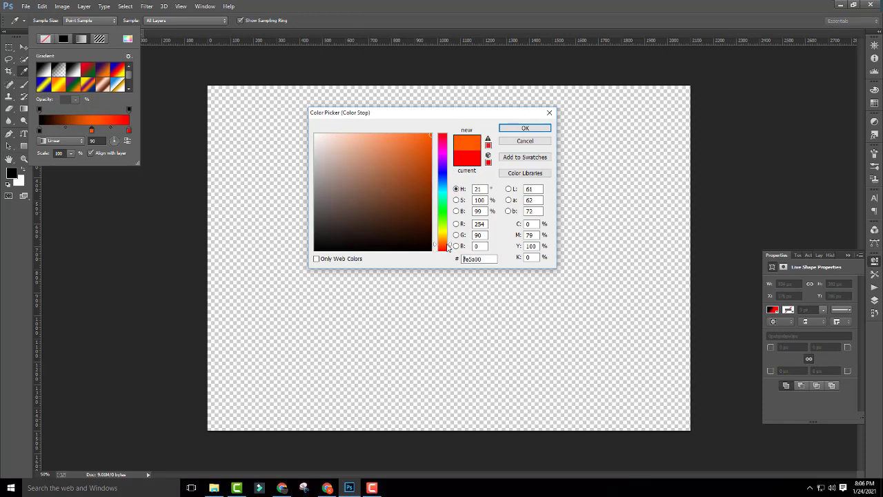
left_click_drag(448, 246, 448, 248)
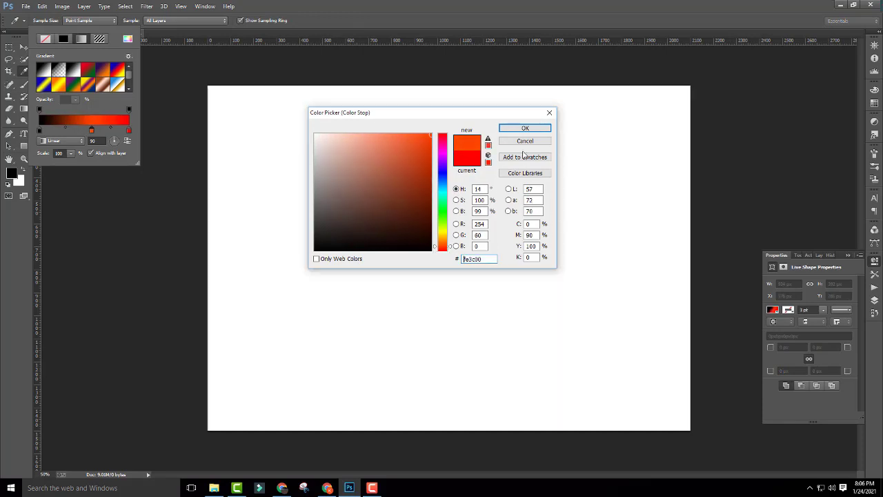
left_click(525, 128)
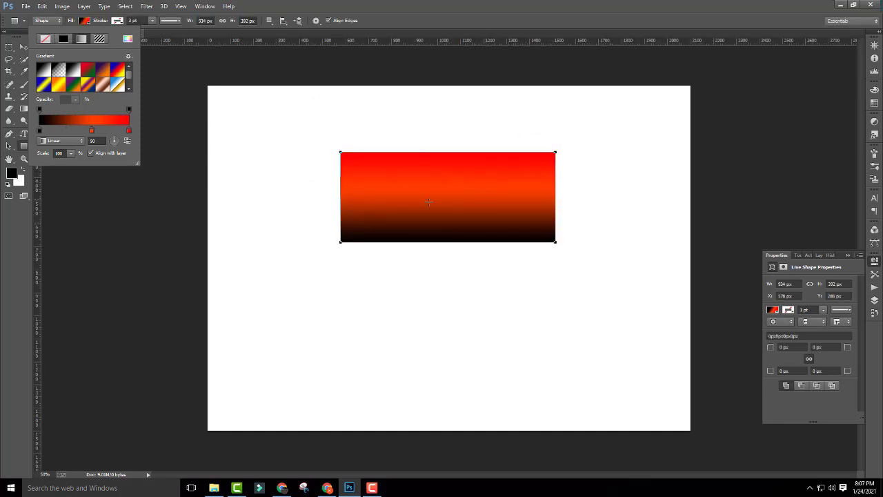
Drag the gradient stops and midpoints for a solid red top, orange band and shrunken black base
left_click(38, 110)
left_click(91, 130)
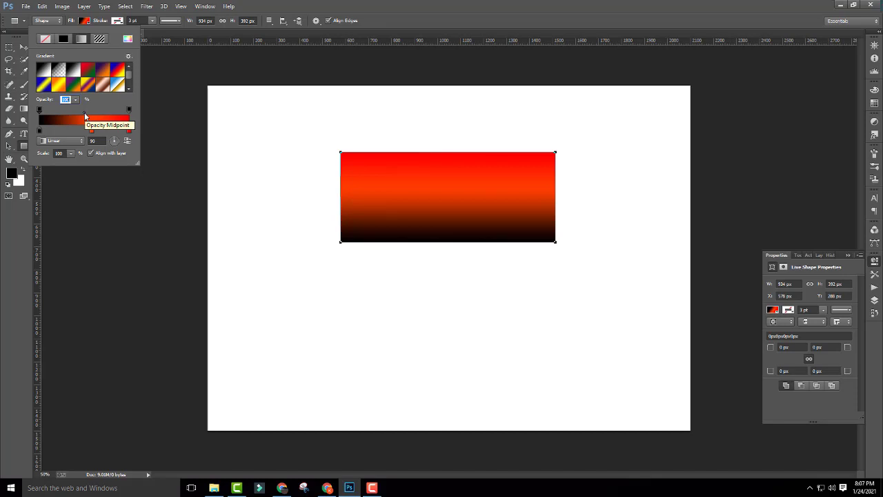
left_click(85, 114)
mouse_move(71, 114)
left_mouse_down()
mouse_move(58, 116)
mouse_move(101, 131)
mouse_move(92, 132)
left_mouse_up()
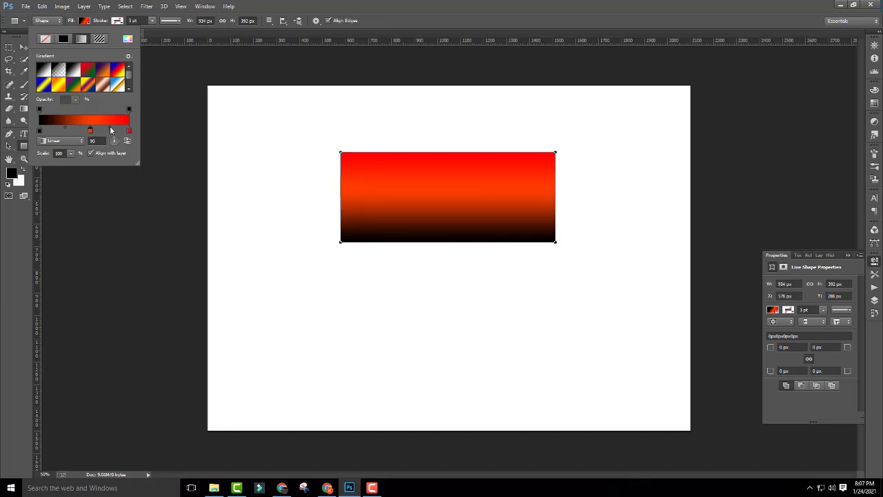
left_click_drag(110, 129, 104, 128)
left_click_drag(97, 129, 95, 129)
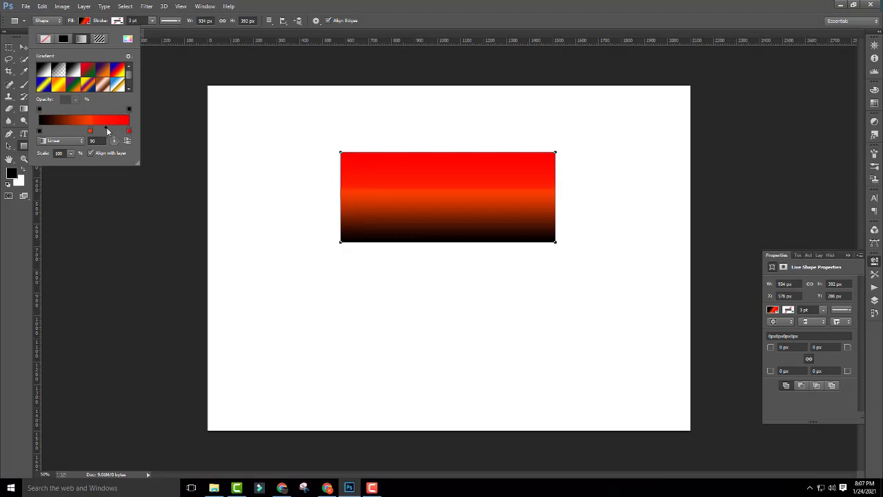
left_click_drag(107, 128, 69, 129)
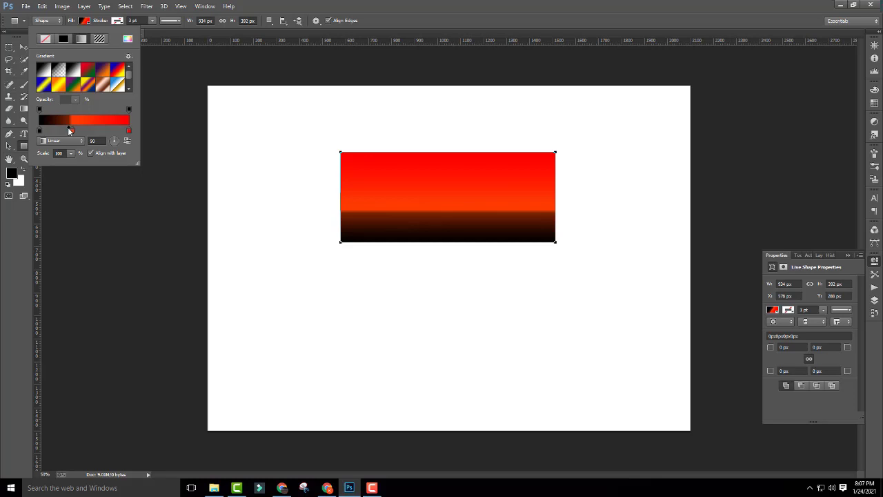
mouse_move(69, 129)
left_mouse_down()
mouse_move(46, 128)
mouse_move(60, 129)
left_mouse_up()
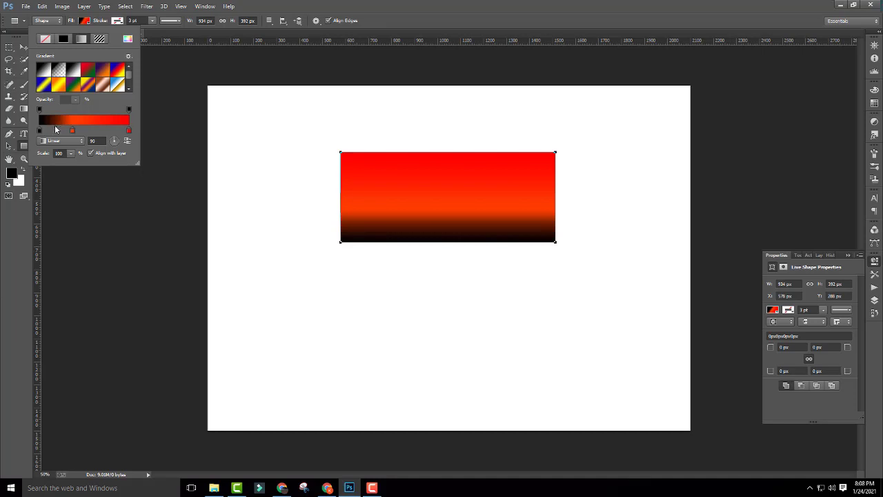
left_click_drag(60, 129, 92, 132)
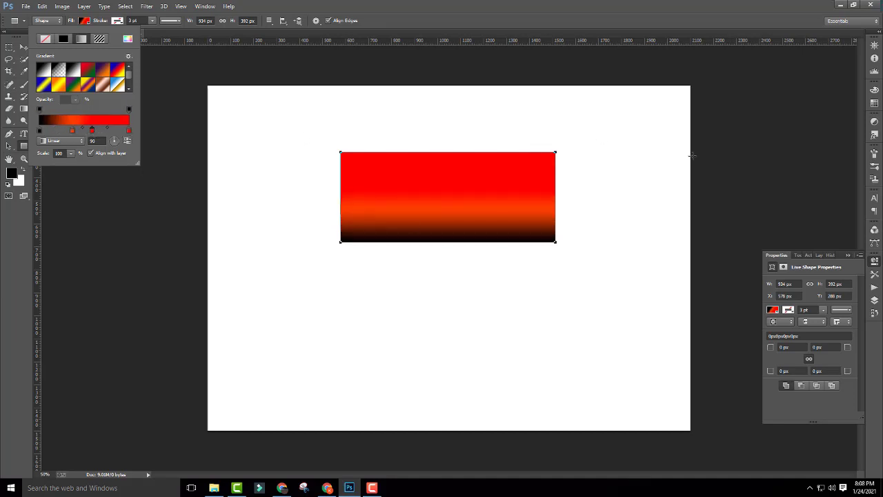
Reopen the rectangle's gradient fill and add a white colour stop beside the orange
left_click(25, 47)
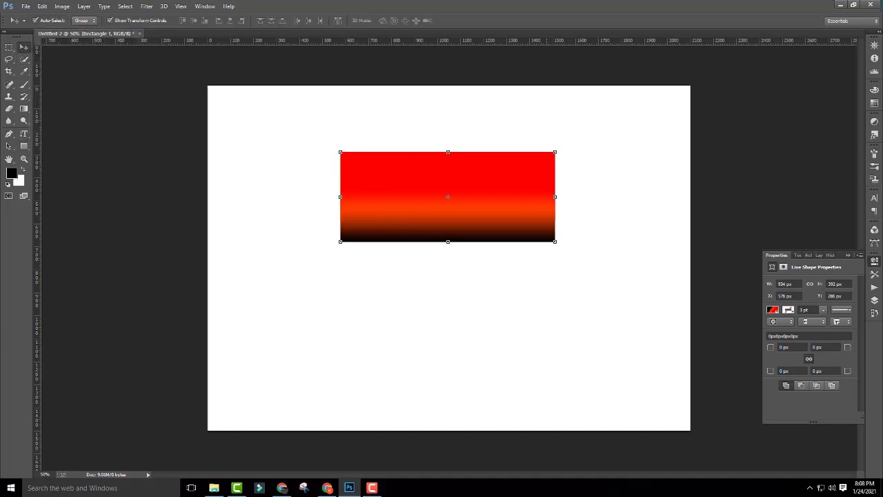
left_click(372, 488)
left_click(839, 446)
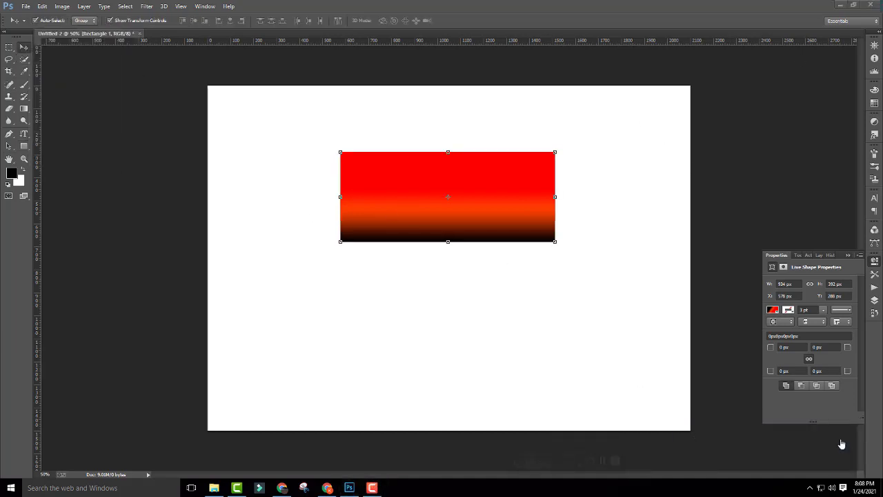
left_click(773, 310)
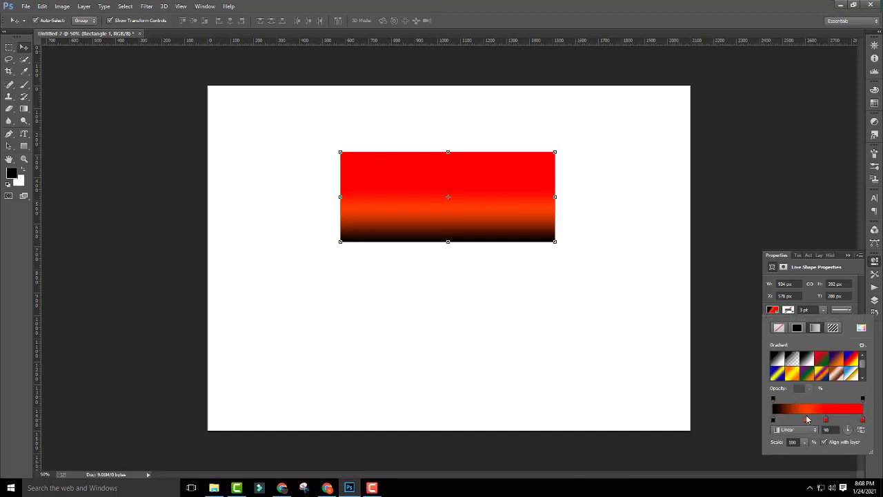
left_click_drag(807, 423, 811, 423)
double_click(838, 419)
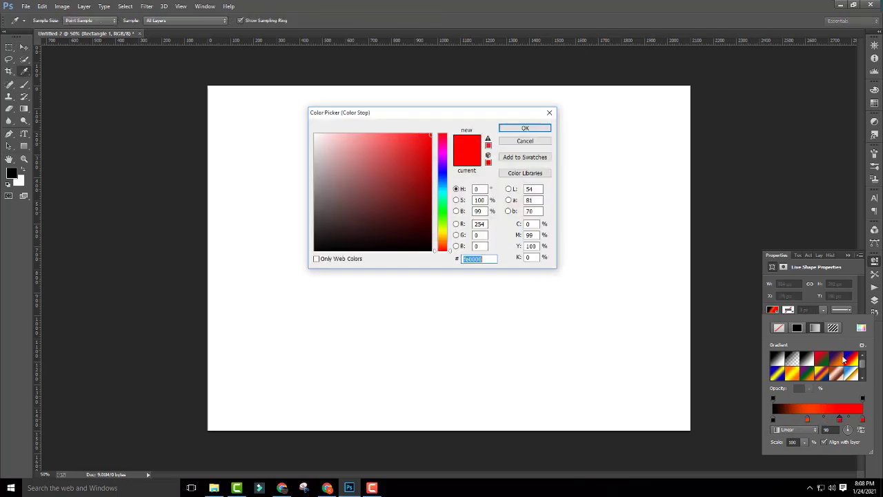
left_click(290, 132)
left_click(525, 129)
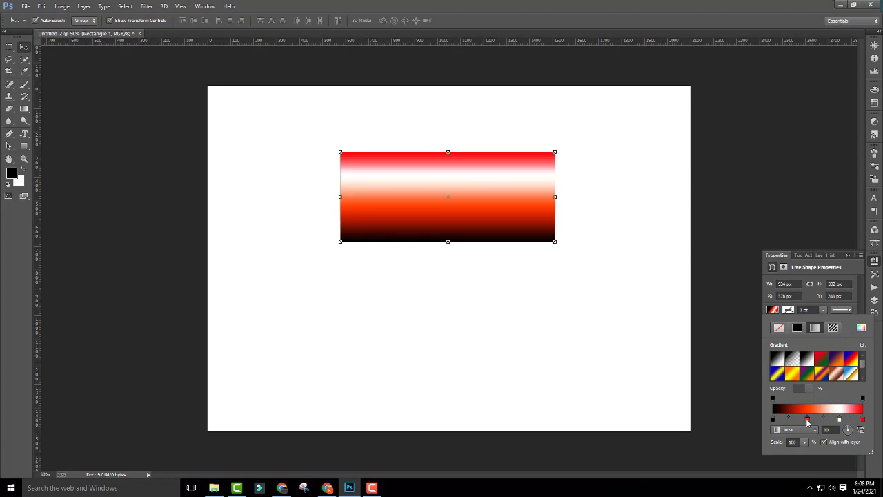
Add more white stops to widen the white bands and raise the orange band
mouse_move(807, 421)
left_mouse_down()
mouse_move(797, 421)
mouse_move(827, 420)
left_mouse_up()
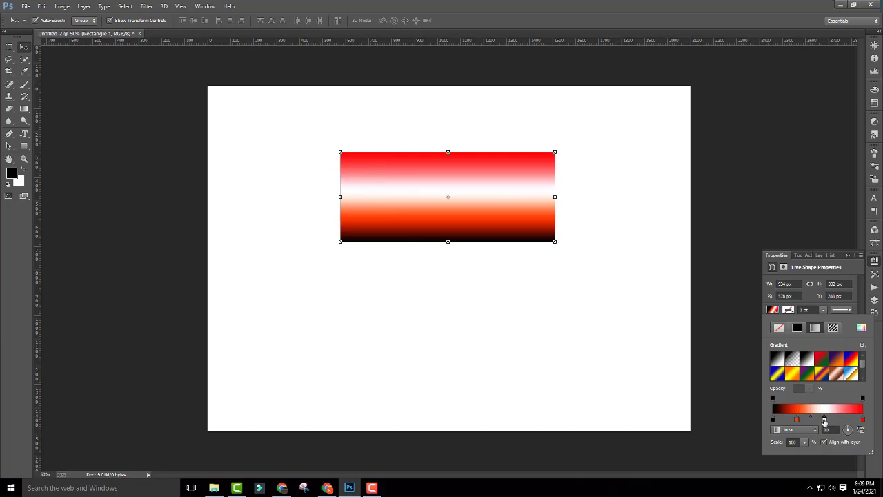
left_click(815, 420)
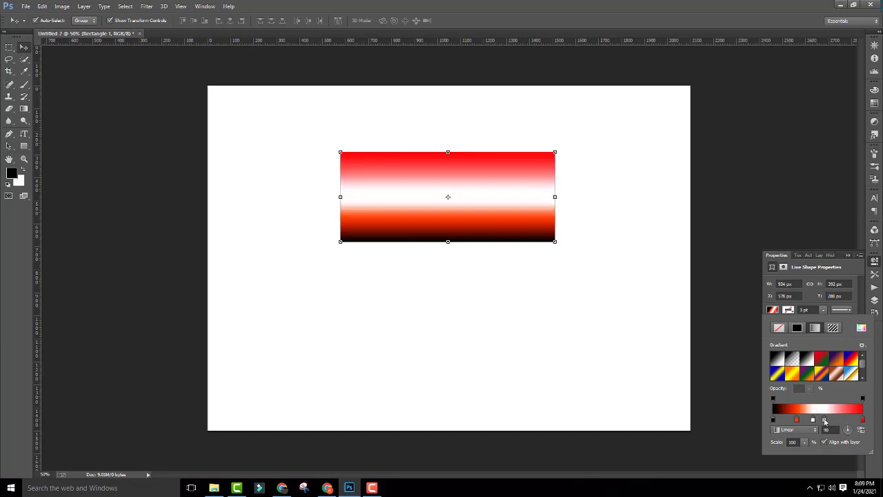
left_click(839, 420)
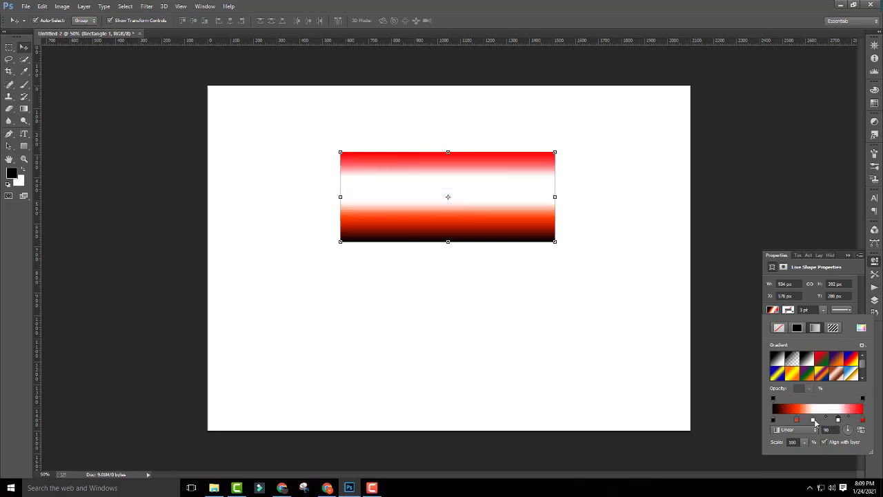
left_click_drag(813, 420, 816, 421)
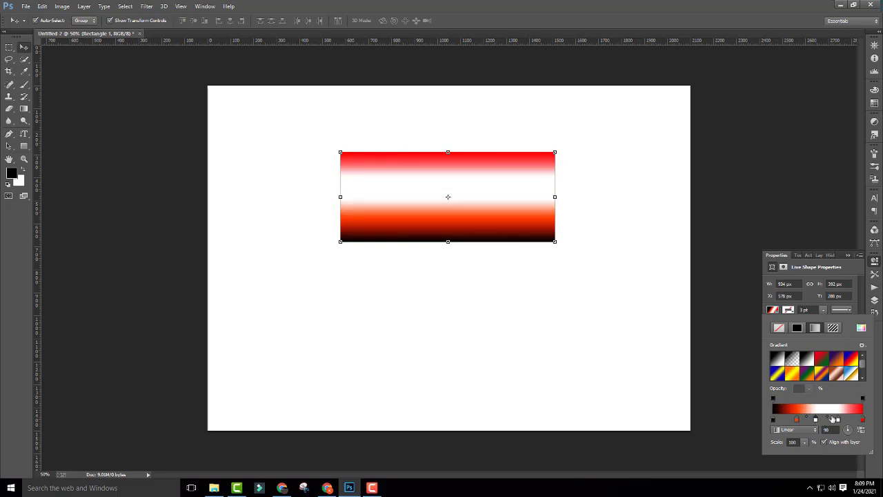
left_click_drag(817, 419, 828, 421)
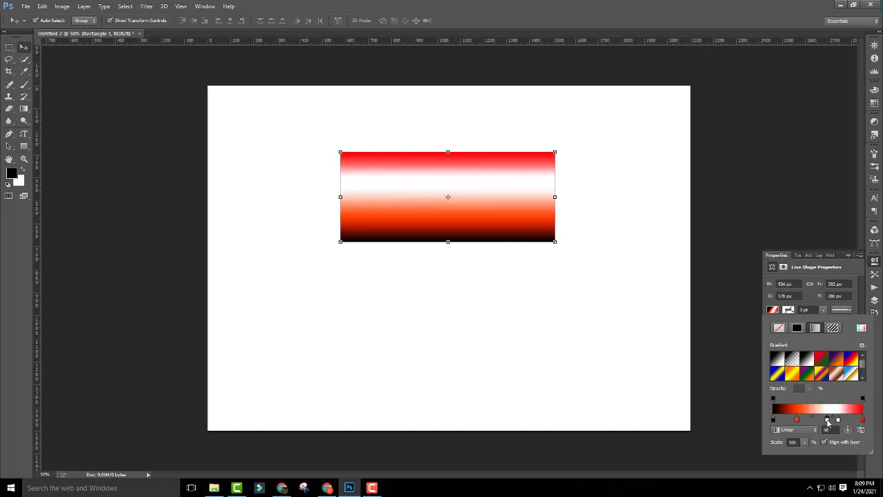
Add a pale grey band, adjust the orange stop, and move the rectangle lower right
left_click(788, 421)
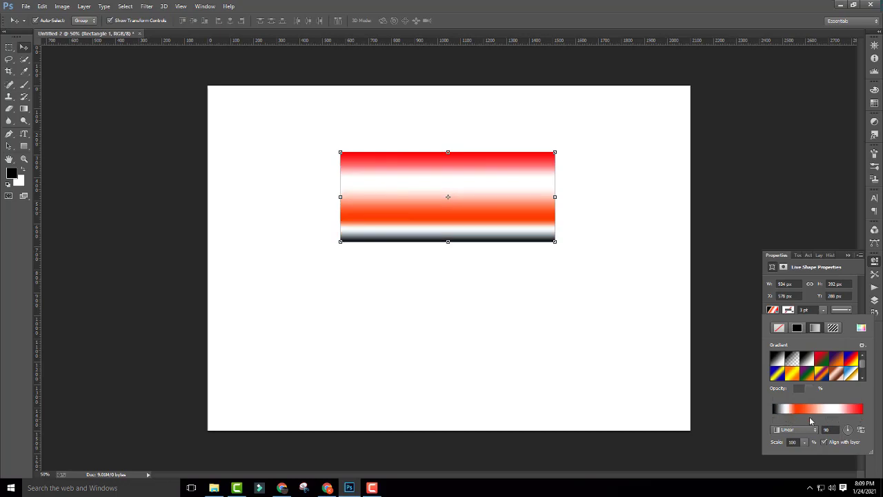
left_click_drag(795, 420, 803, 420)
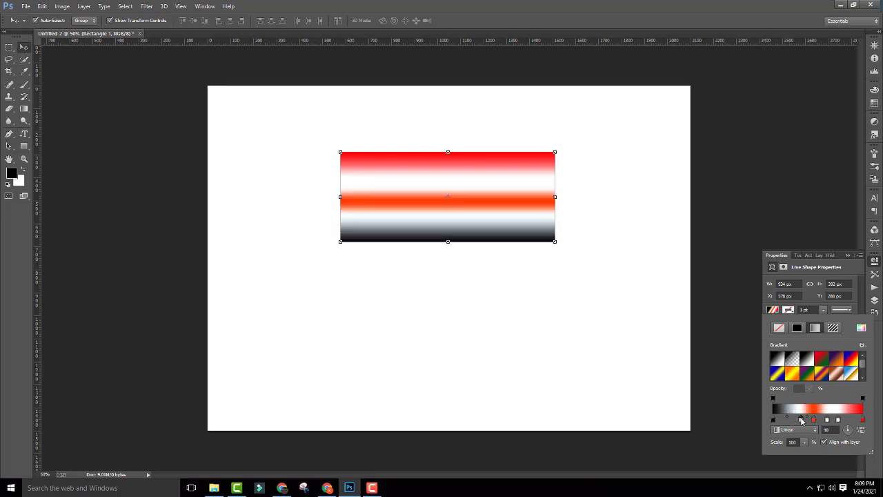
left_click(847, 420)
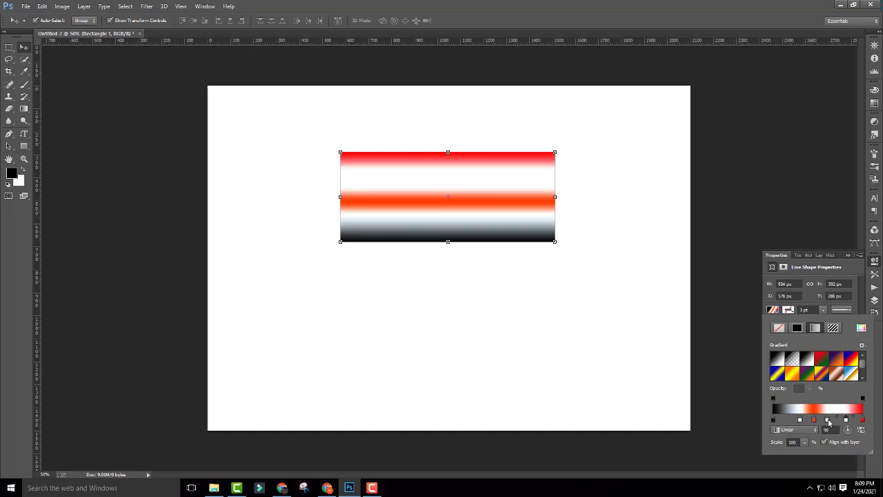
left_click_drag(815, 420, 793, 420)
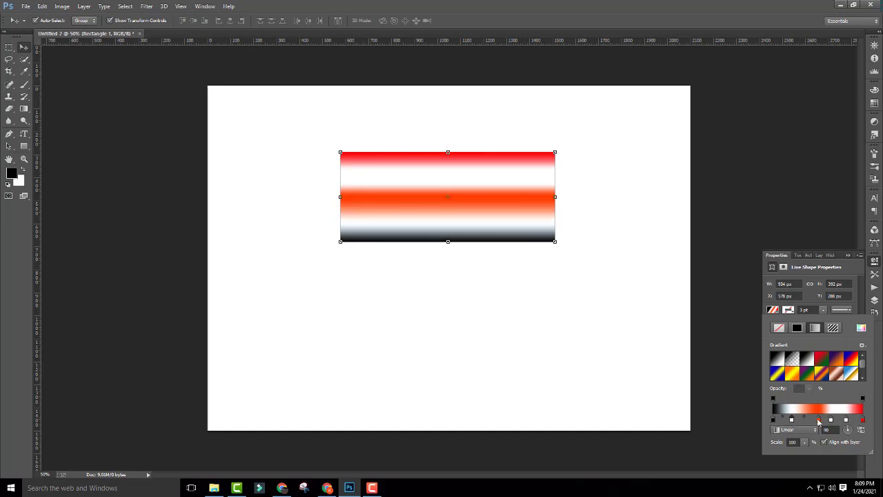
left_click_drag(820, 420, 813, 420)
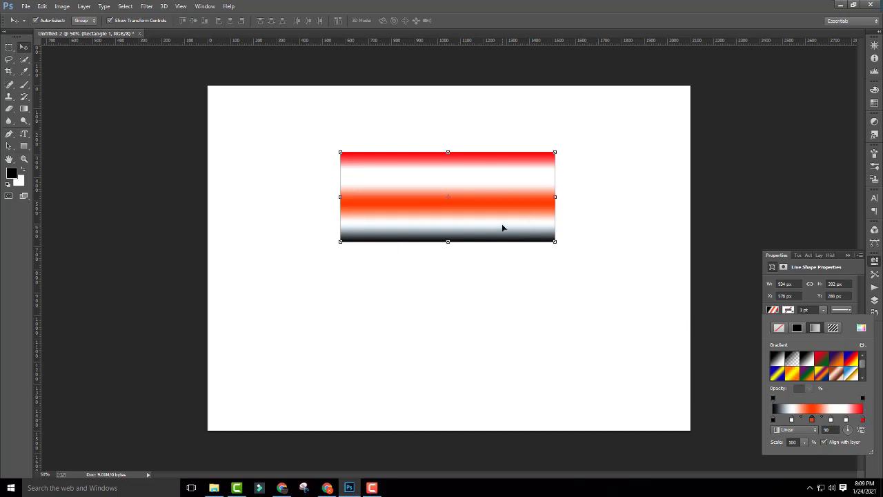
left_click_drag(503, 228, 512, 248)
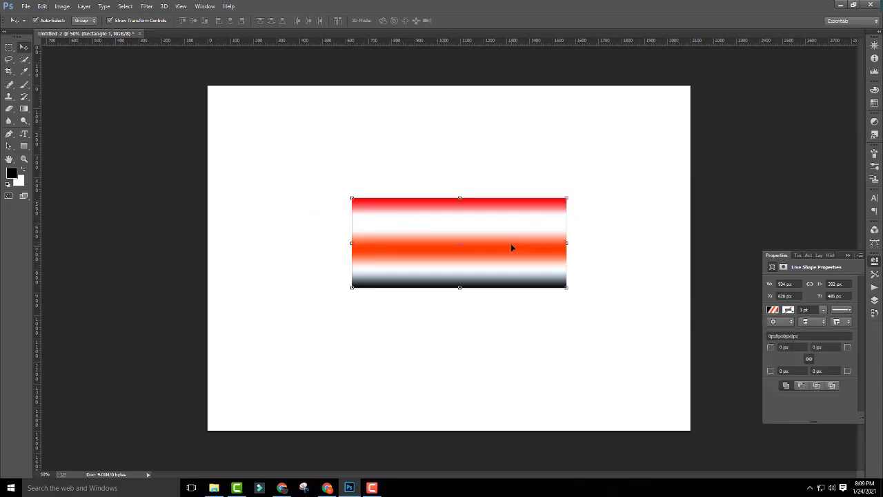
Change the rectangle's gradient style from Linear to Radial
left_click(773, 310)
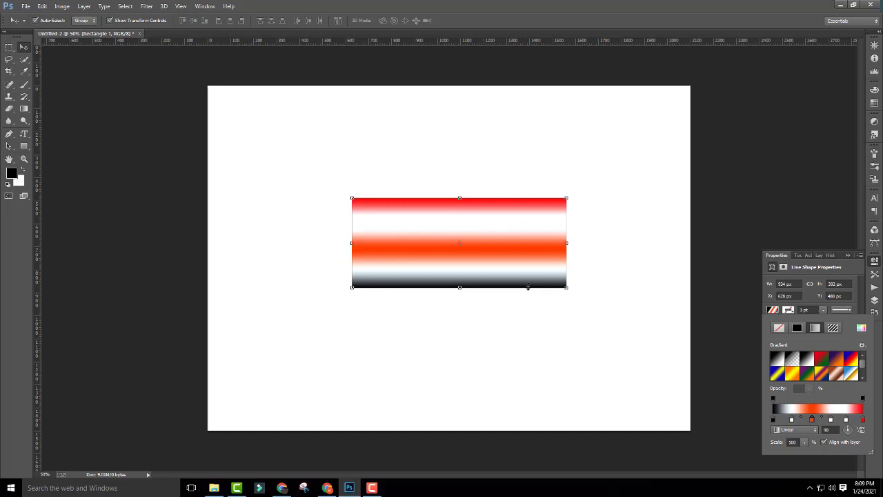
left_click(794, 430)
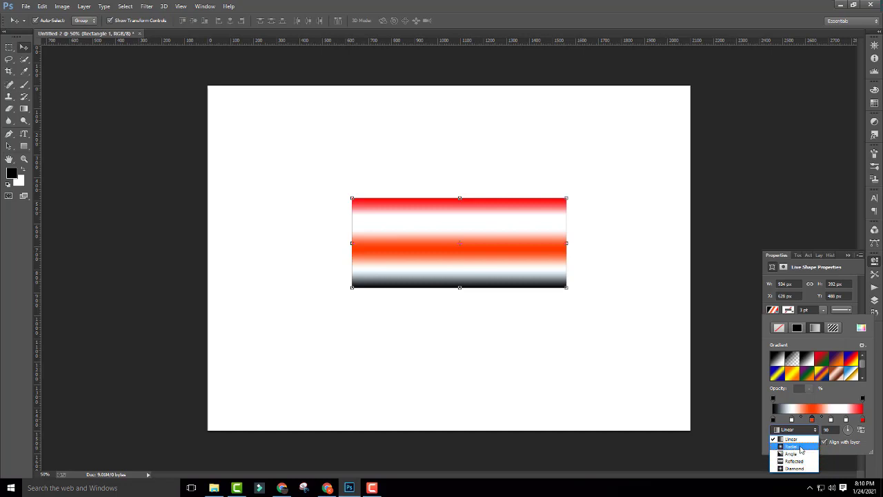
left_click(801, 439)
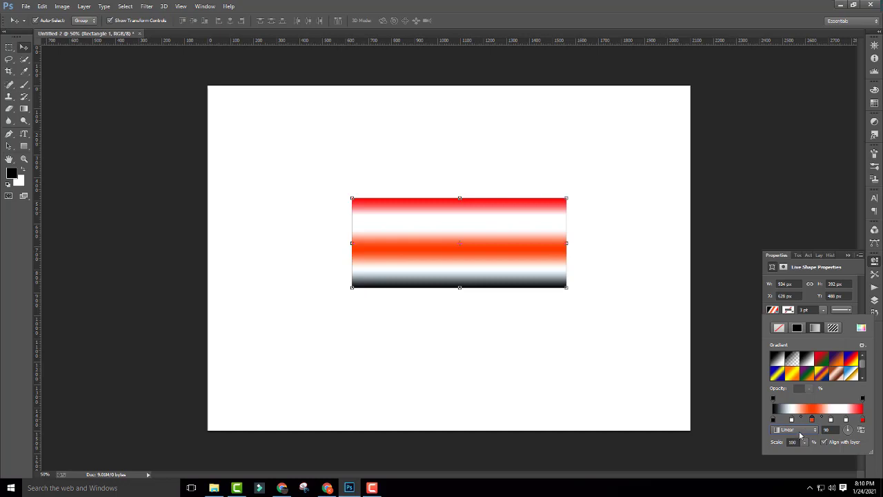
left_click(801, 432)
left_click(801, 432)
left_click(801, 430)
Apply the Radial gradient and move the rectangle slightly up
left_click(798, 440)
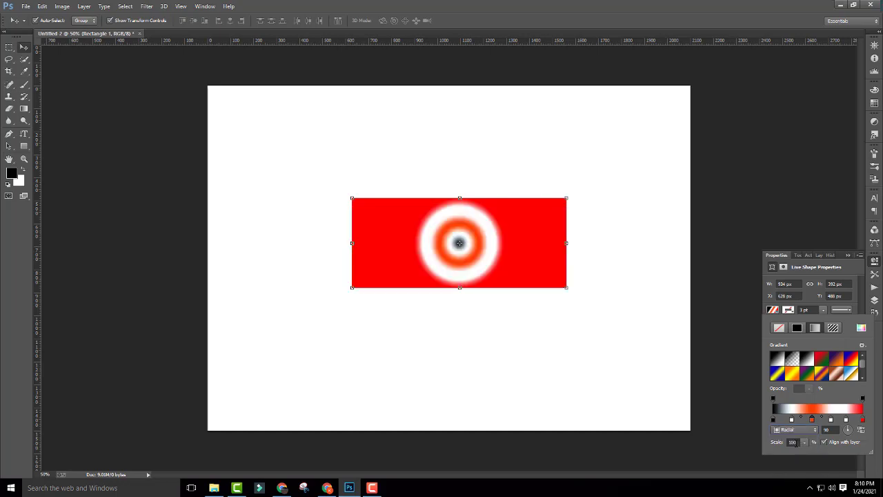
left_click(425, 273)
left_click_drag(454, 238, 452, 218)
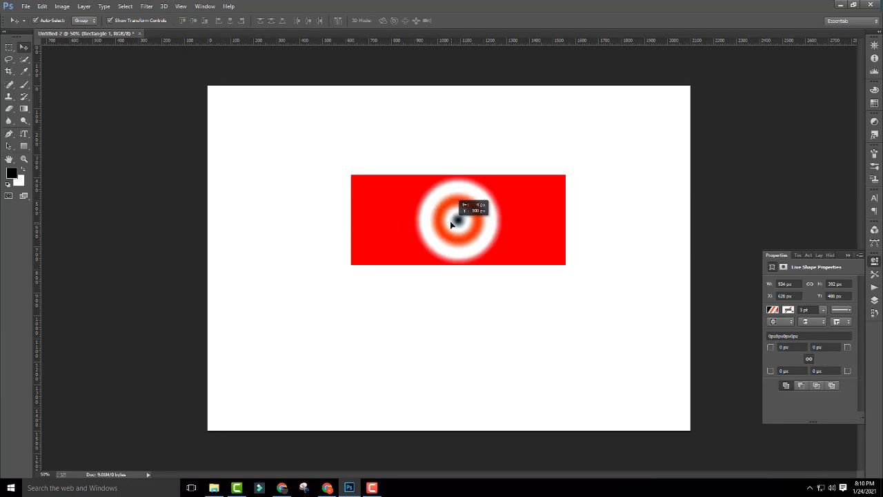
Remove the dark and white stops so orange starts the gradient, ending in dark red
left_click(773, 310)
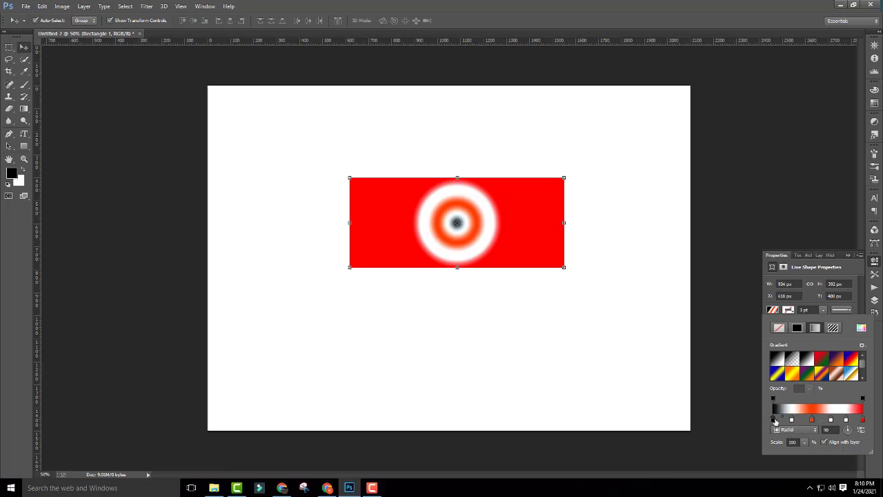
mouse_move(773, 419)
left_mouse_down()
mouse_move(757, 437)
mouse_move(736, 420)
mouse_move(774, 461)
left_mouse_up()
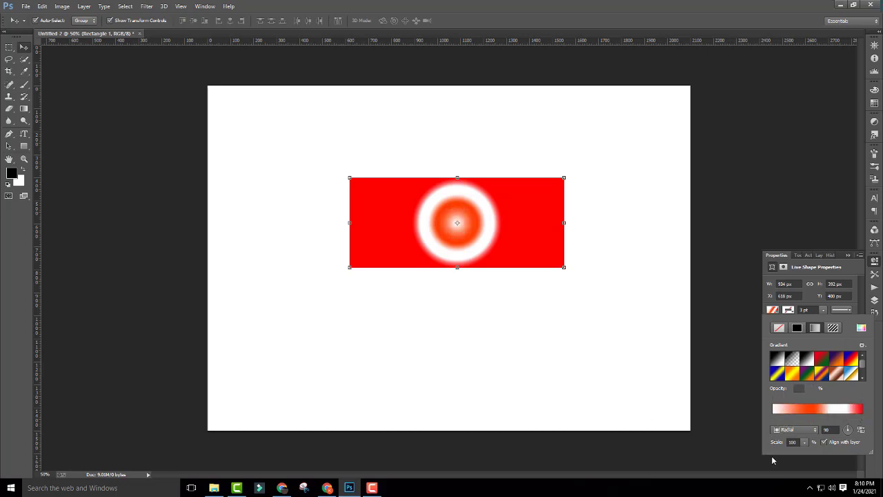
left_click_drag(813, 420, 773, 421)
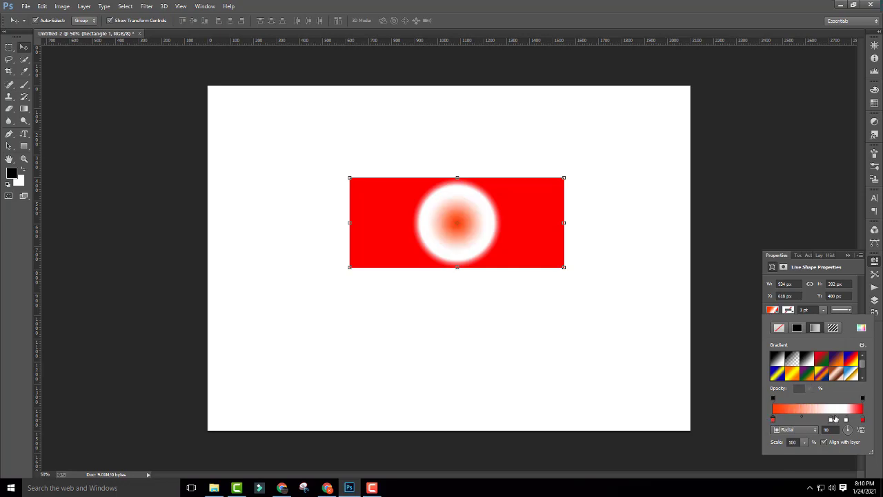
left_click_drag(833, 420, 838, 457)
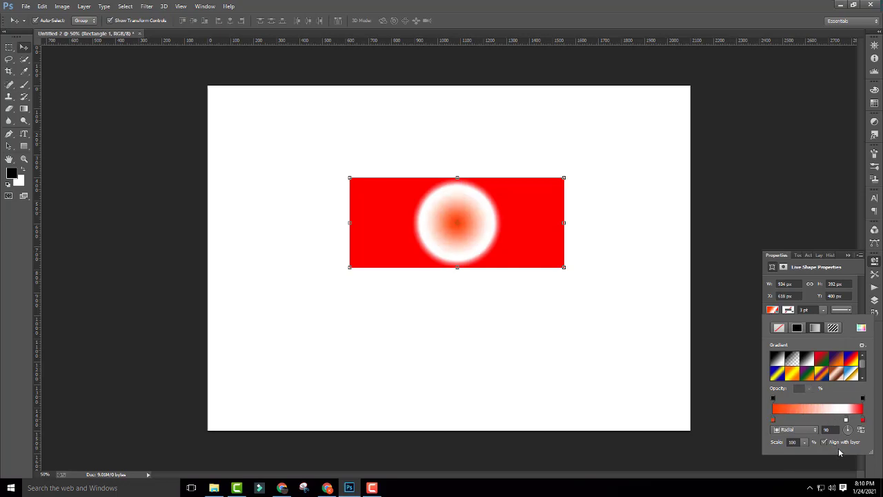
left_click_drag(847, 420, 853, 461)
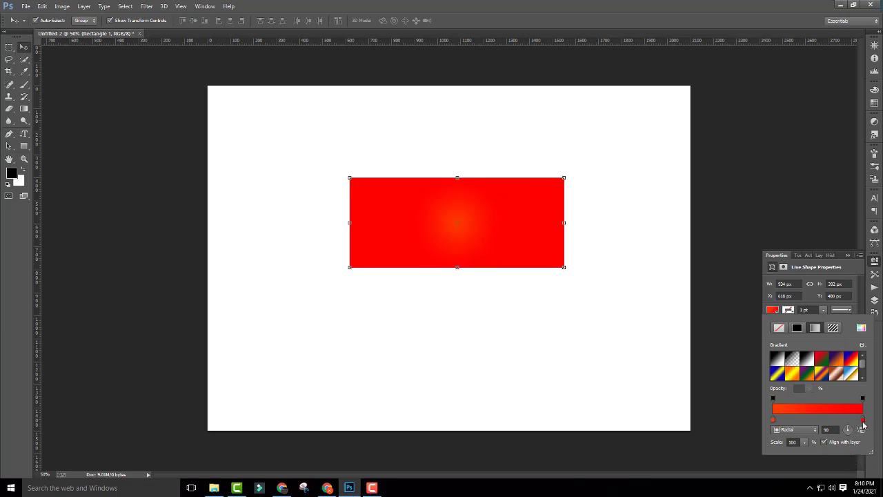
double_click(863, 419)
left_click(417, 203)
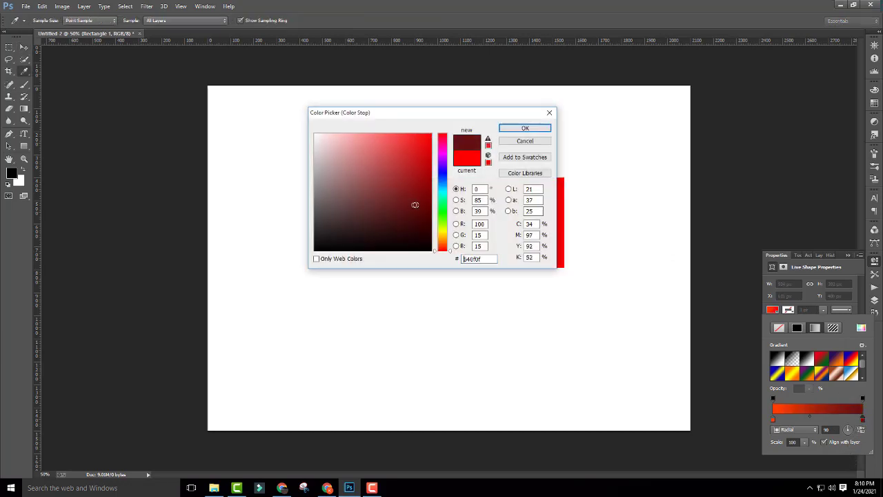
left_click(525, 128)
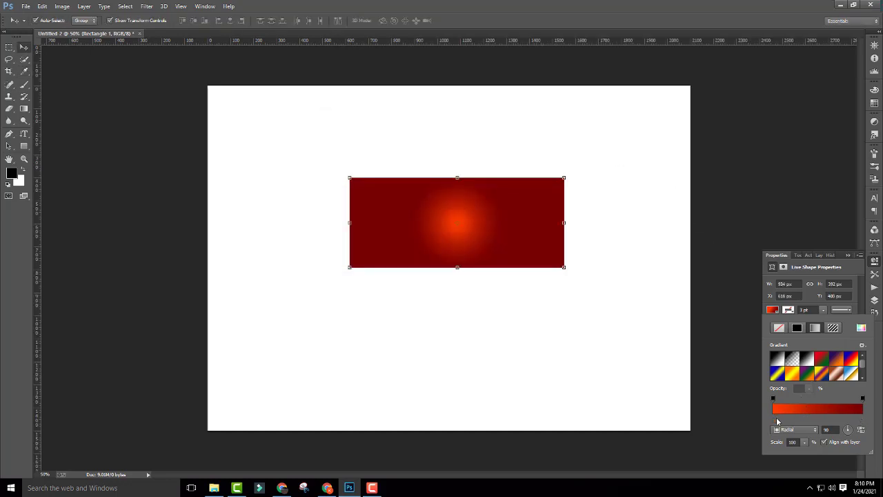
Drag the orange and dark red stops inward and rework the opacity stops to tighten the glow
mouse_move(774, 420)
left_mouse_down()
mouse_move(803, 421)
mouse_move(757, 425)
mouse_move(826, 400)
mouse_move(813, 400)
left_mouse_up()
mouse_move(862, 420)
left_mouse_down()
mouse_move(833, 419)
mouse_move(864, 419)
left_mouse_up()
left_click_drag(814, 402, 799, 399)
type("0")
key("Return")
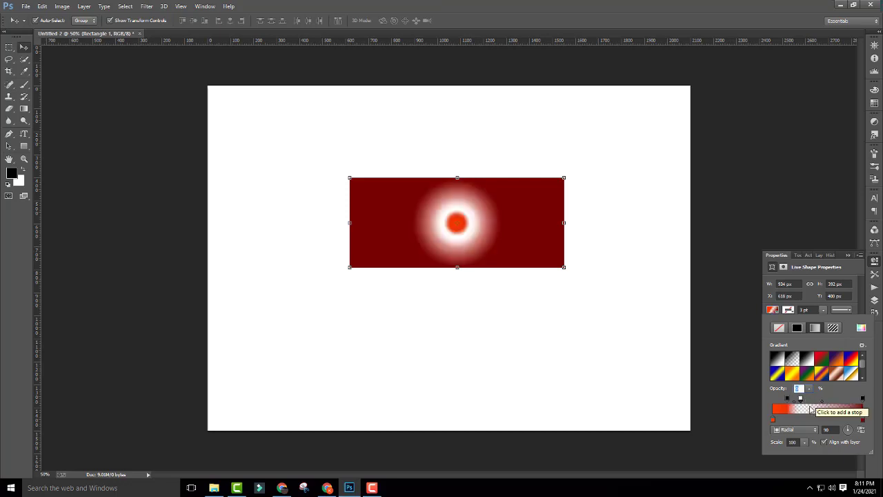
left_click_drag(801, 399, 802, 418)
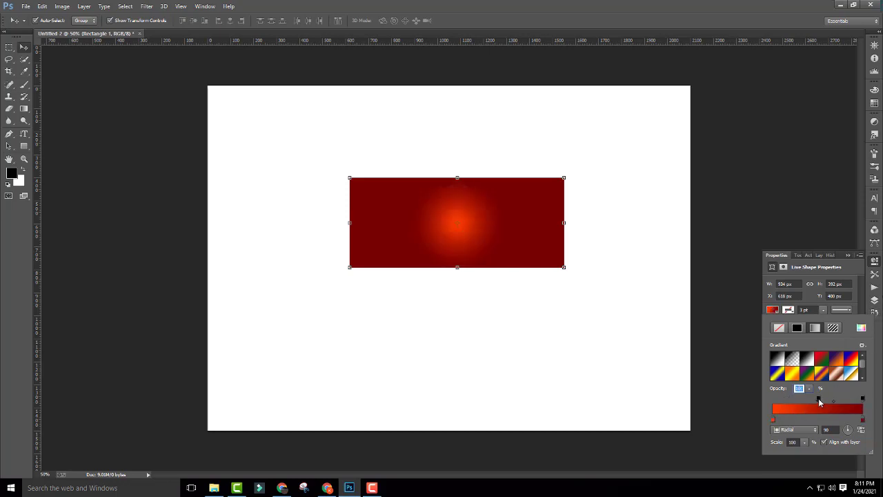
left_click(842, 399)
mouse_move(821, 399)
left_mouse_down()
mouse_move(798, 399)
mouse_move(847, 371)
left_mouse_up()
left_click_drag(800, 401, 817, 399)
Free-transform the red glowing rectangle taller and wider on both sides
left_click(614, 238)
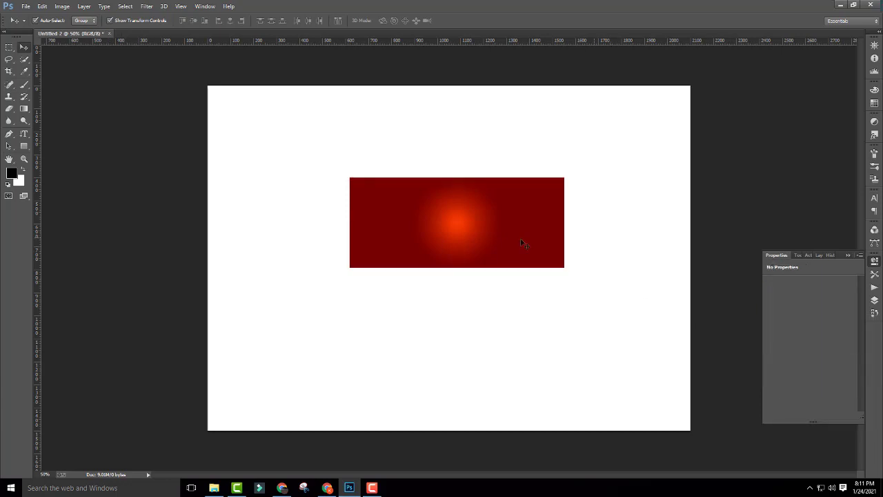
mouse_move(489, 246)
left_mouse_down()
mouse_move(497, 234)
mouse_move(488, 318)
left_mouse_up()
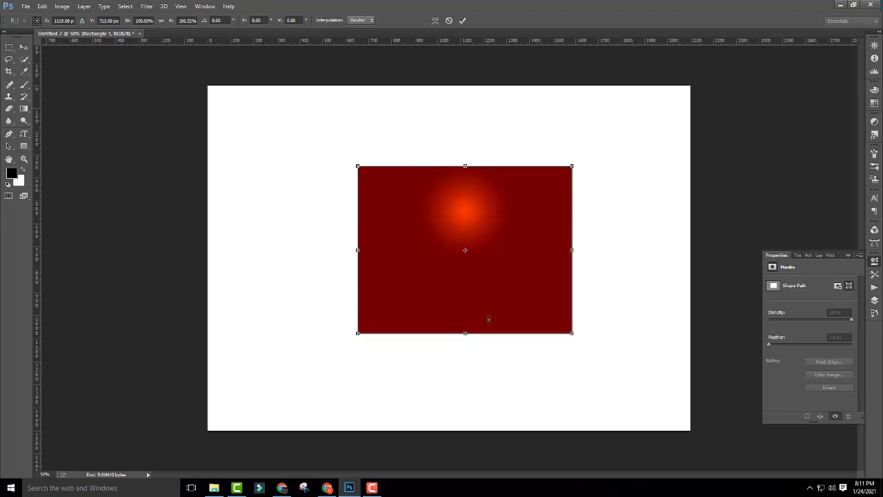
key("Return")
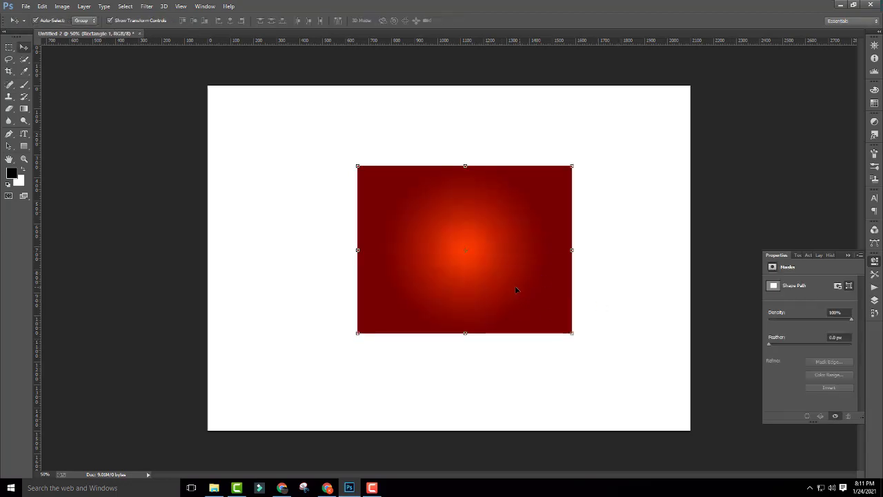
left_click_drag(515, 289, 463, 250)
left_click_drag(521, 211, 626, 211)
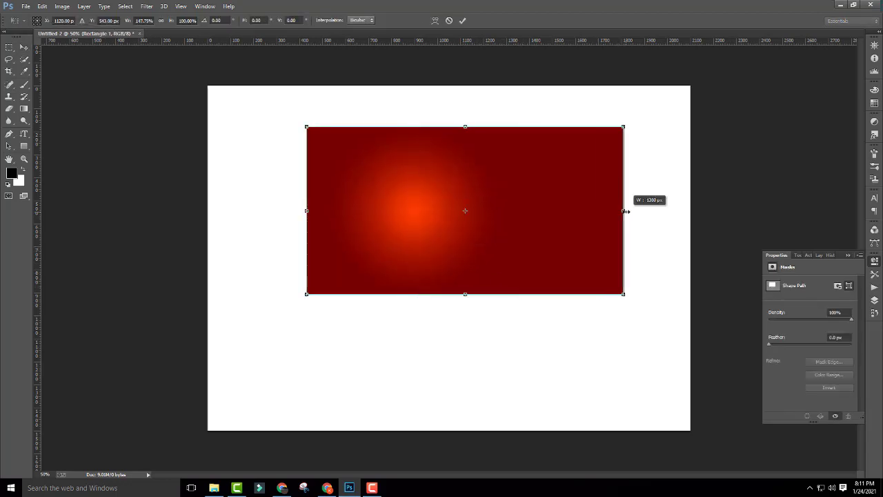
key("Return")
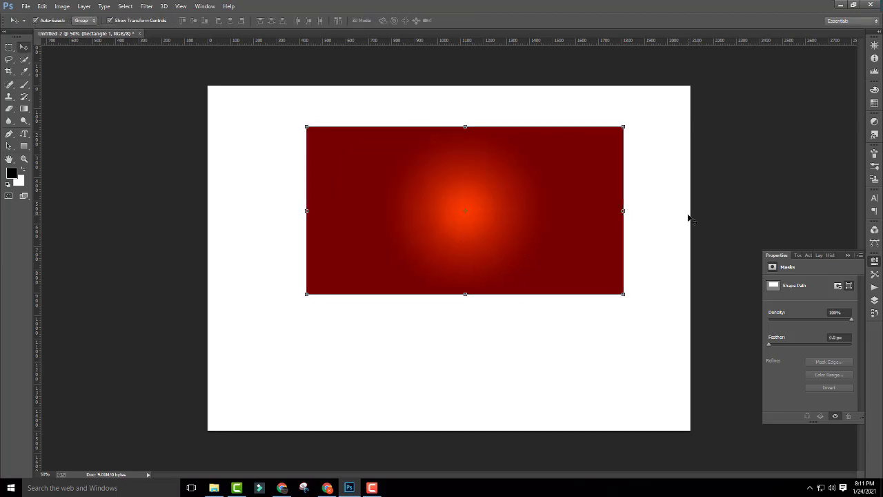
Reposition the widened rectangle, then delete its layer
left_click(688, 218)
left_click_drag(545, 219, 488, 229)
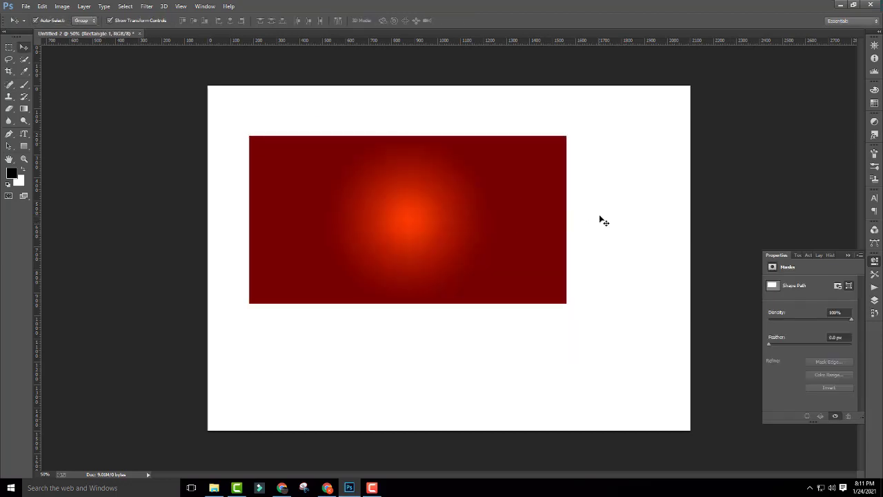
left_click(519, 224)
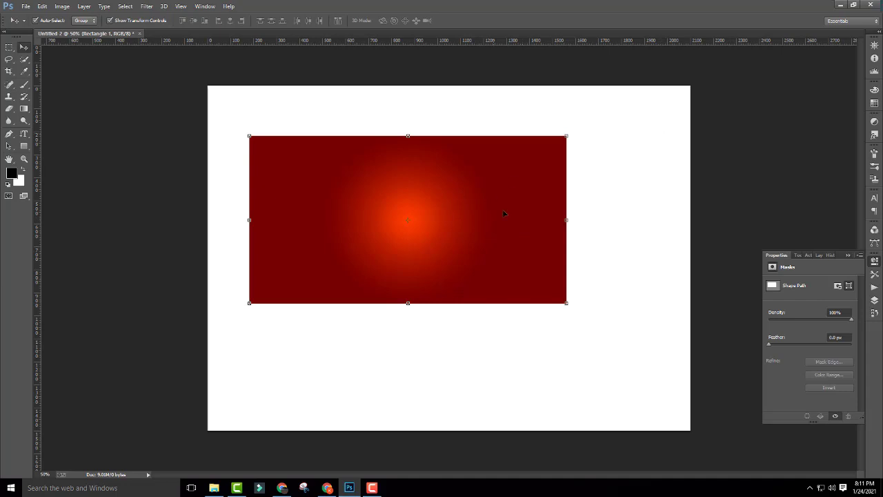
left_click(589, 207)
left_click_drag(514, 217, 551, 212)
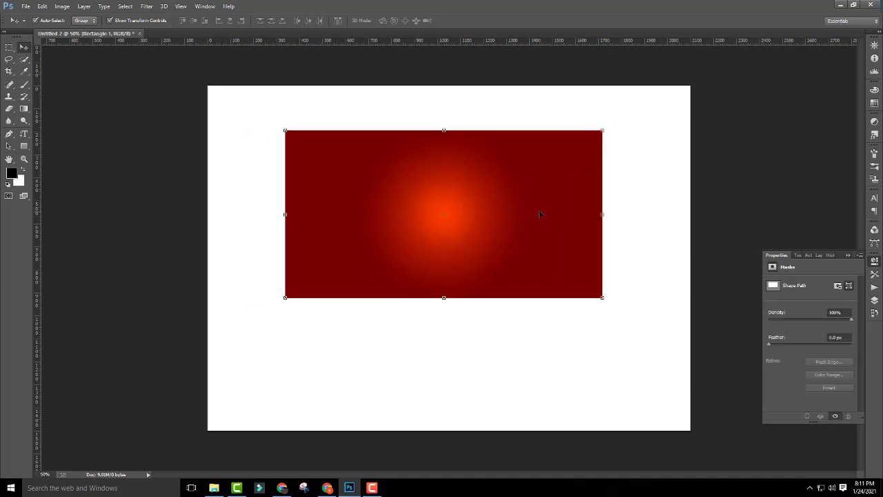
key("Delete")
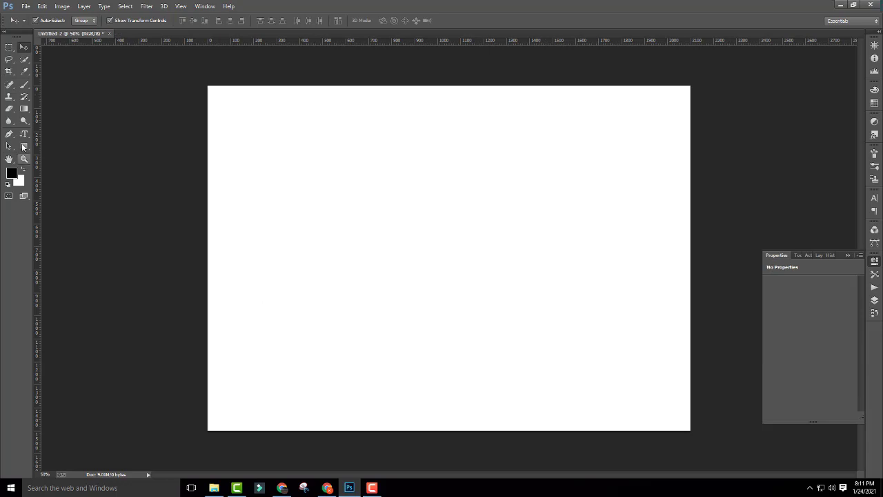
Draw a new rectangle right of centre and fill it with the red-green gradient preset
left_click(24, 146)
left_click_drag(399, 170, 608, 288)
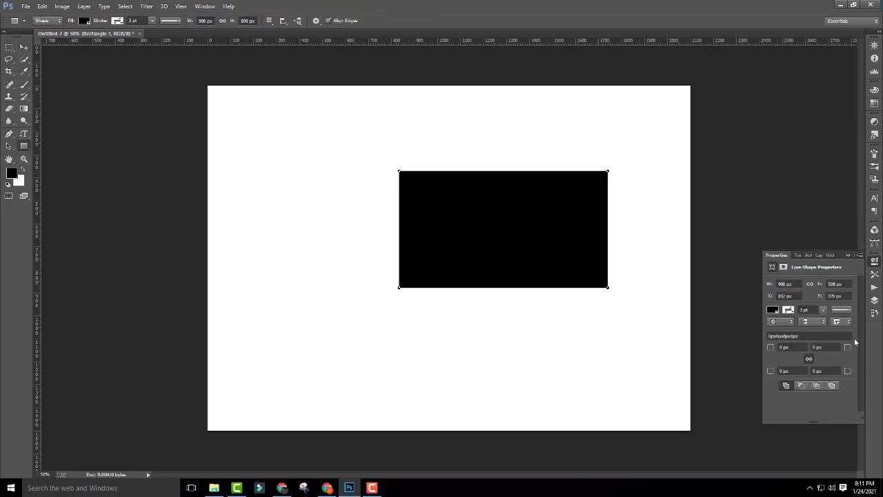
left_click(772, 309)
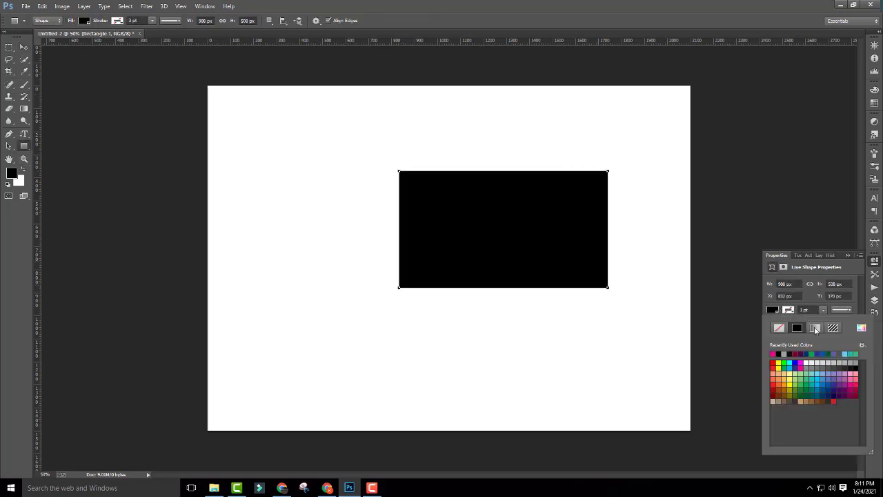
left_click(815, 328)
left_click(835, 359)
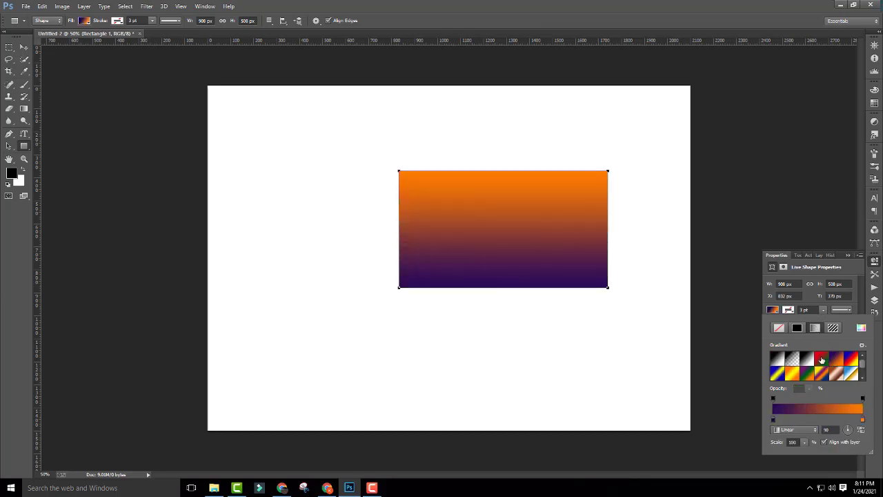
left_click(821, 360)
left_click(848, 360)
left_click(825, 362)
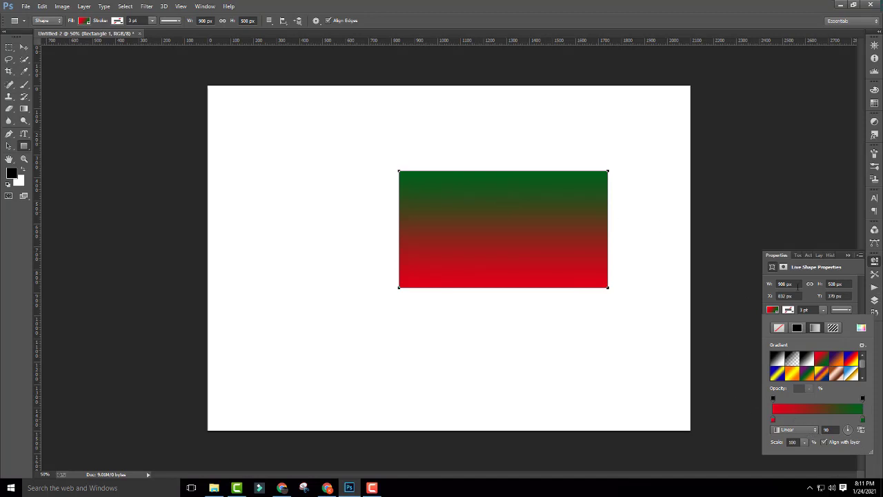
Keep the gradient style Linear and select the angle value for editing
left_click(806, 431)
left_click(823, 433)
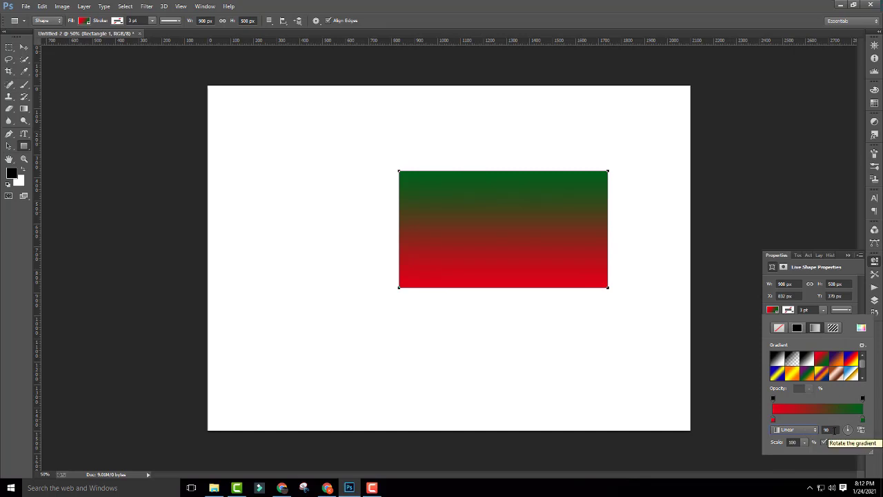
left_click(826, 429)
Set the gradient angle to -90, then rotate it to -160° so green is left
left_click_drag(834, 430, 825, 431)
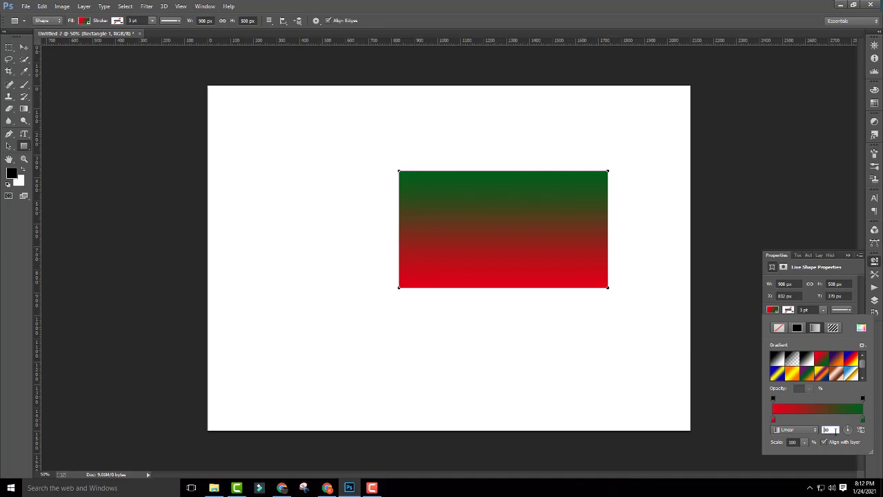
type("-90")
key("Return")
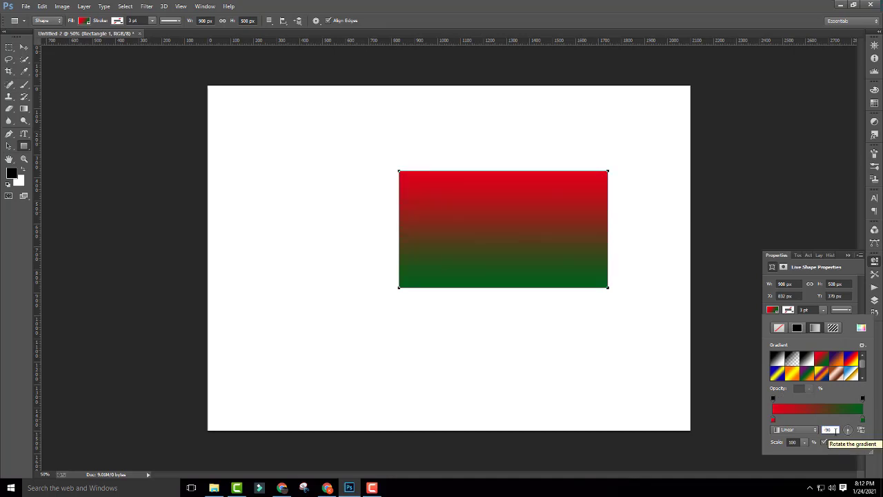
double_click(835, 430)
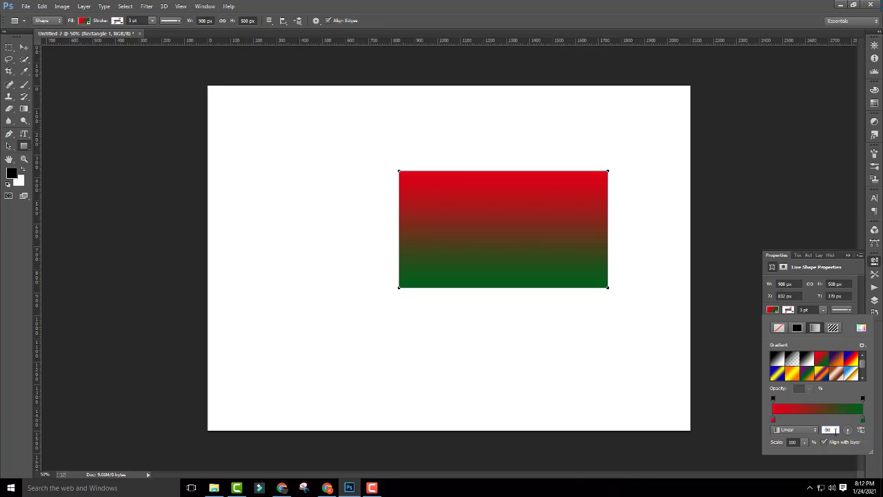
left_click_drag(836, 430, 826, 430)
left_click(853, 434)
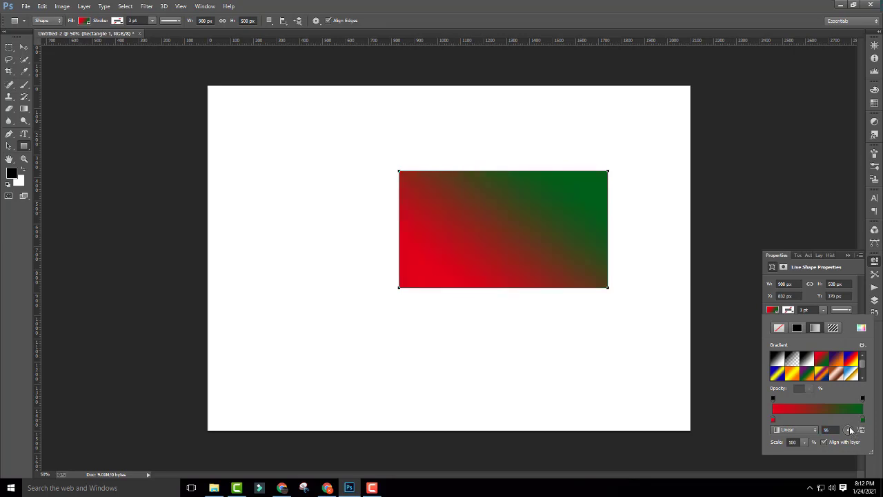
left_click_drag(850, 430, 845, 436)
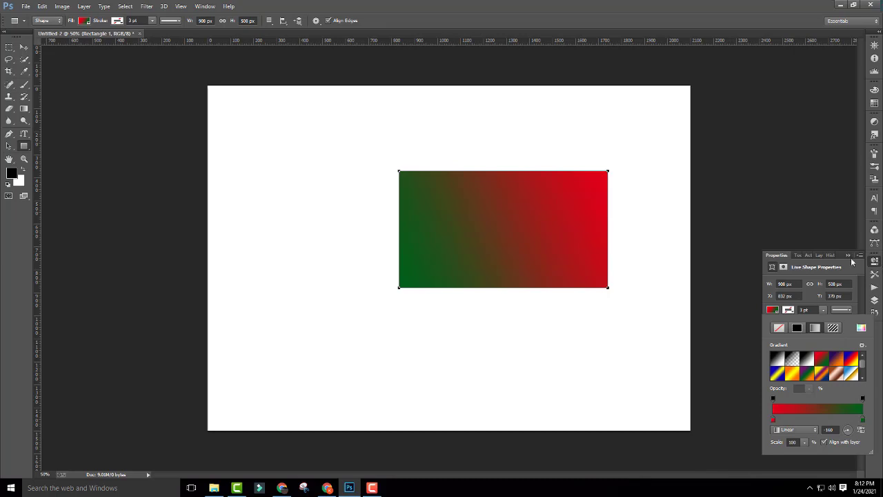
Experiment with the gradient Scale slider, leaving it at 90%, and dismiss a notification
left_click(804, 442)
mouse_move(805, 451)
left_mouse_down()
mouse_move(835, 449)
mouse_move(829, 455)
left_mouse_up()
left_click_drag(804, 451, 777, 447)
left_click(812, 445)
left_click(805, 444)
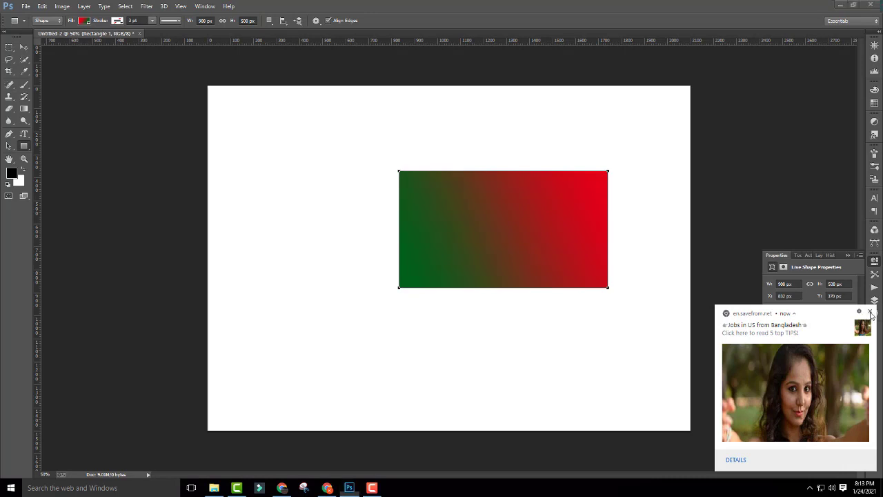
left_click(871, 312)
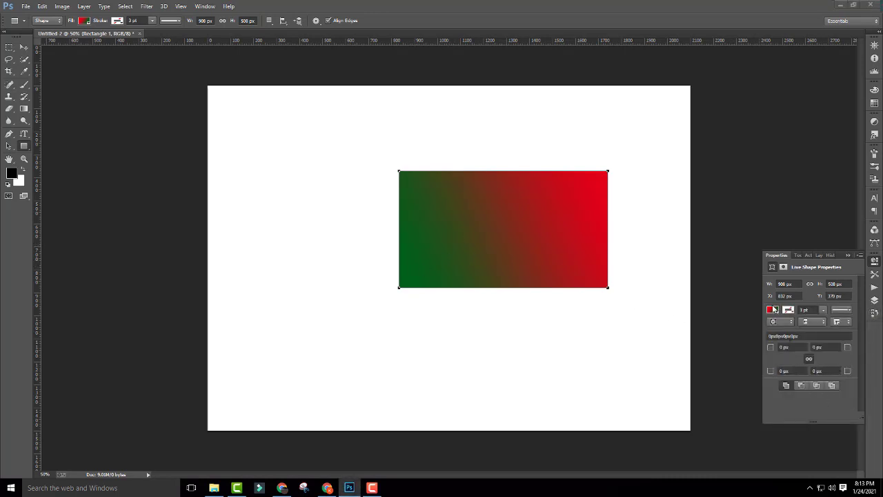
Adjust the rectangle's gradient Scale to about 268
left_click(773, 309)
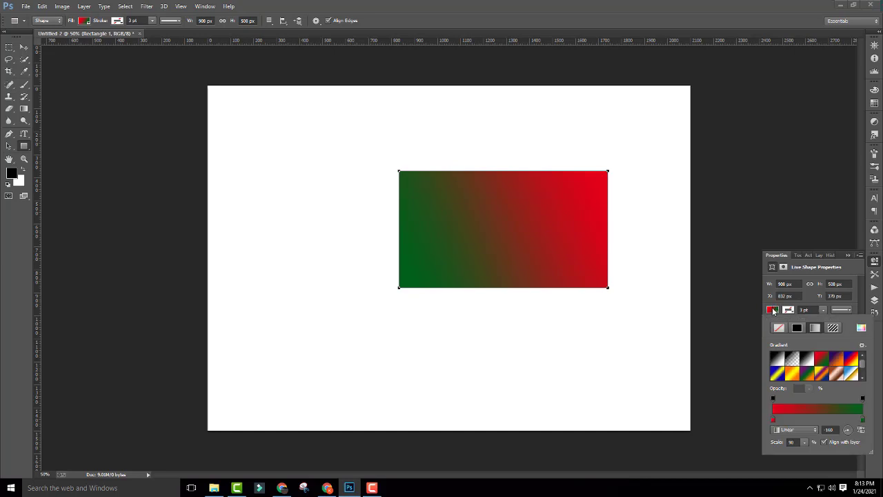
left_click(804, 442)
left_click_drag(799, 455, 802, 456)
left_click_drag(809, 454, 808, 453)
left_click_drag(811, 453, 814, 453)
left_click(839, 397)
Move the gradient rectangle left and down, then delete its layer
left_click(23, 47)
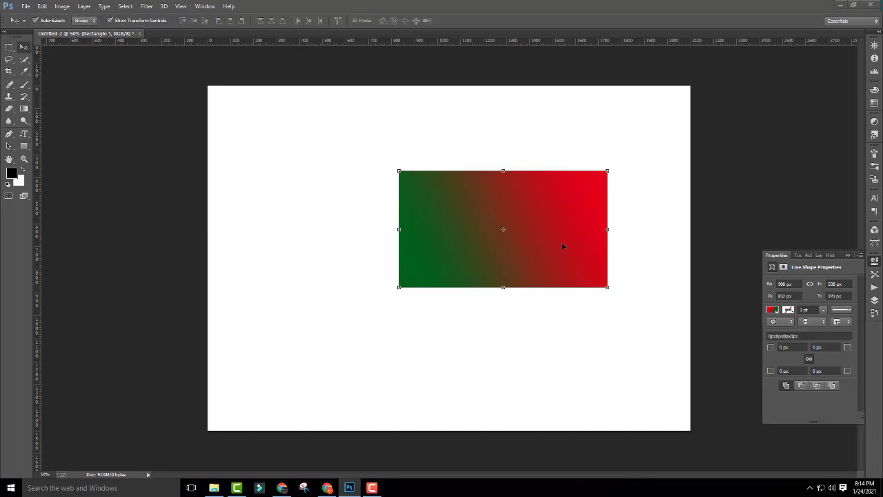
mouse_move(561, 244)
left_mouse_down()
mouse_move(504, 240)
mouse_move(489, 253)
left_mouse_up()
left_click(605, 247)
left_click(501, 253)
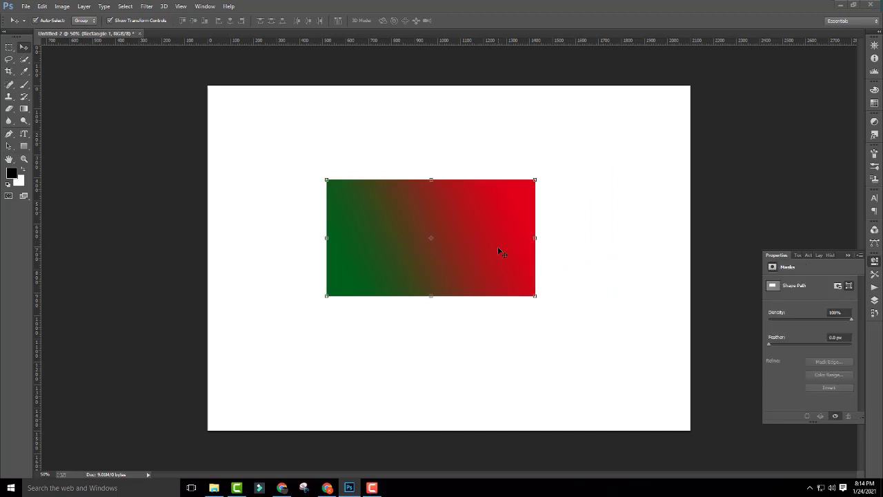
key("Delete")
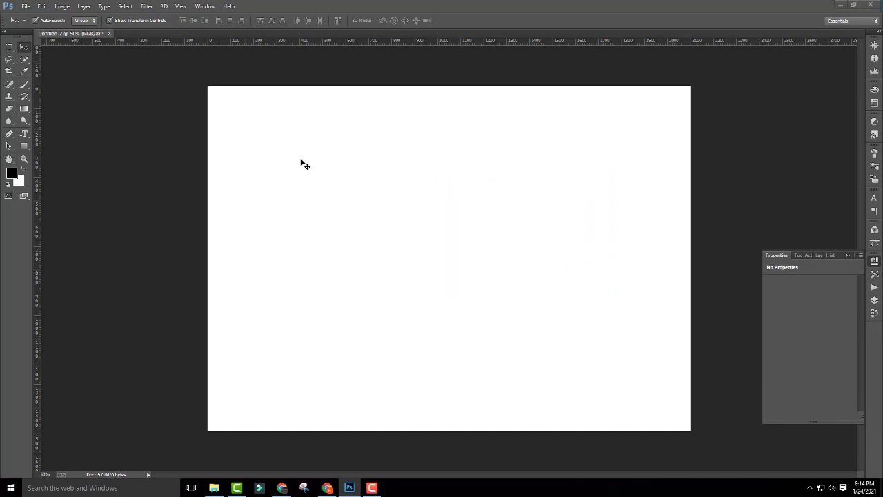
left_click(26, 107)
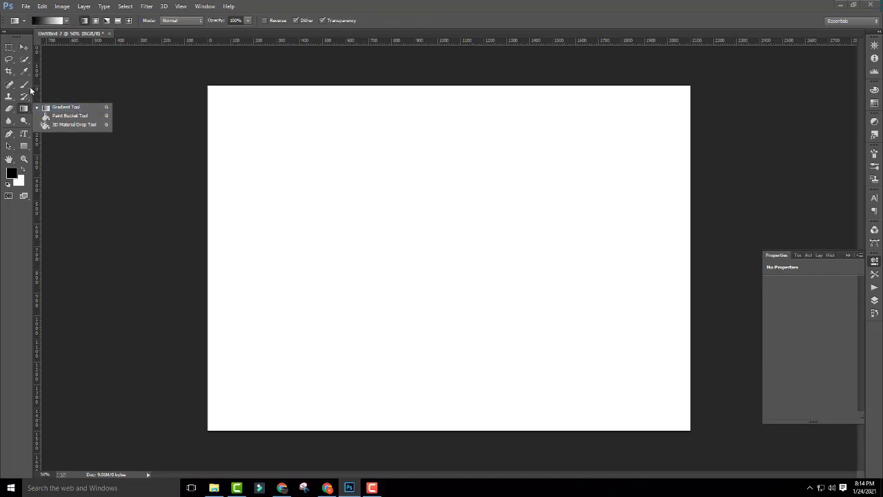
left_click(23, 48)
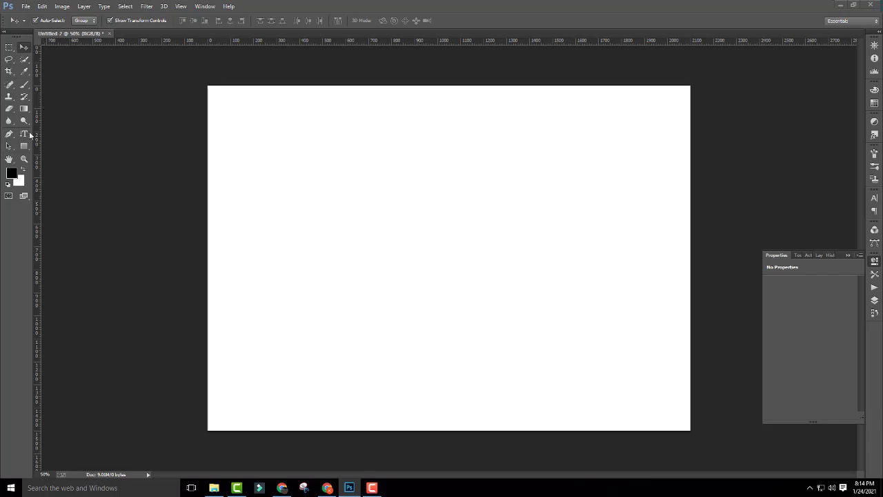
left_click(23, 146)
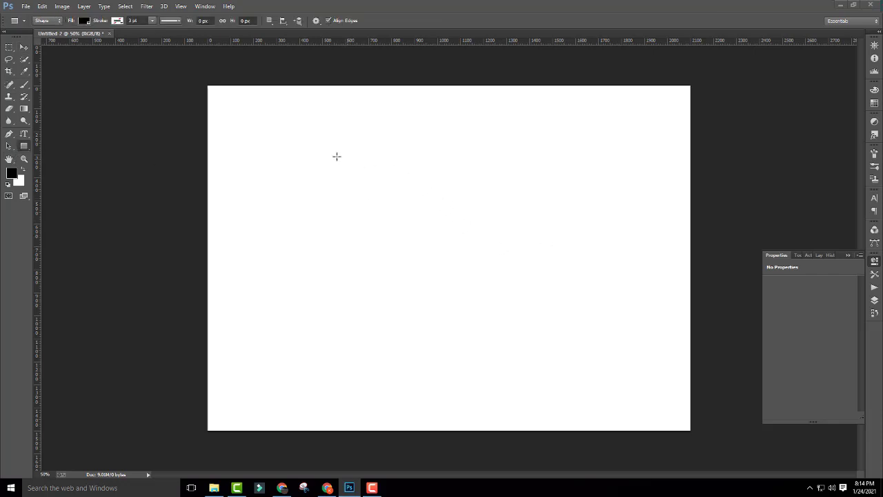
left_click_drag(327, 156, 574, 299)
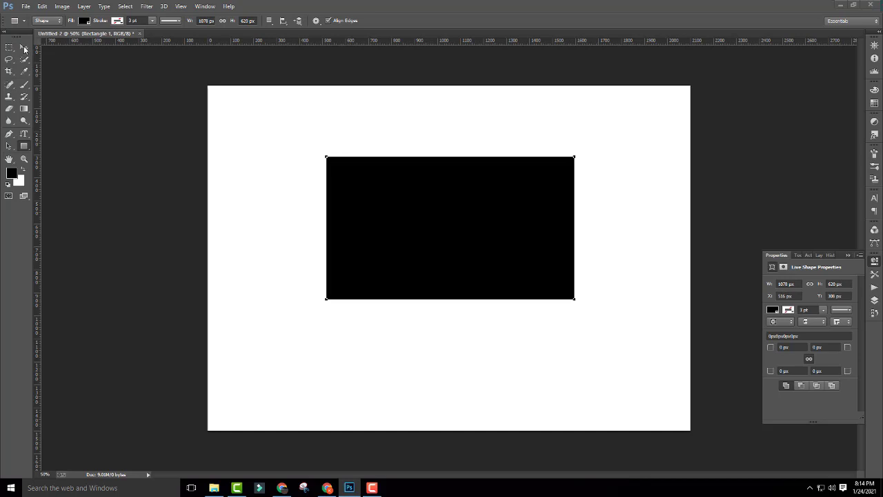
left_click(23, 47)
left_click_drag(529, 249, 512, 236)
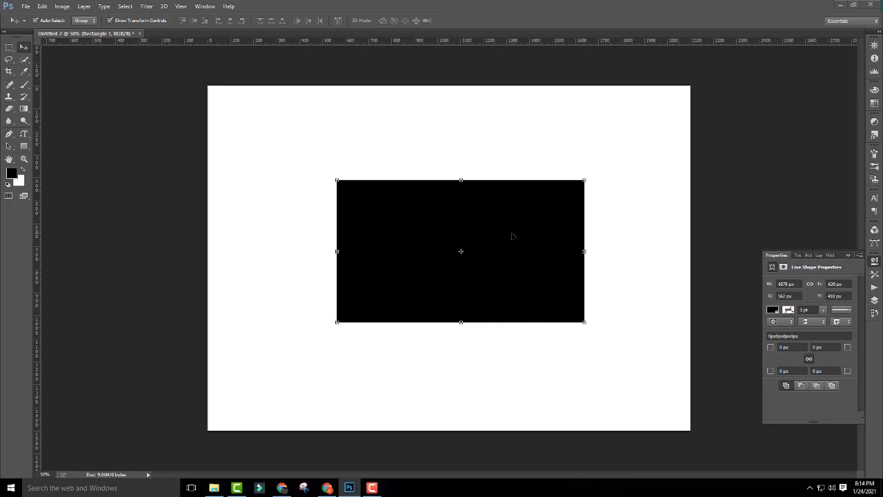
key("Delete")
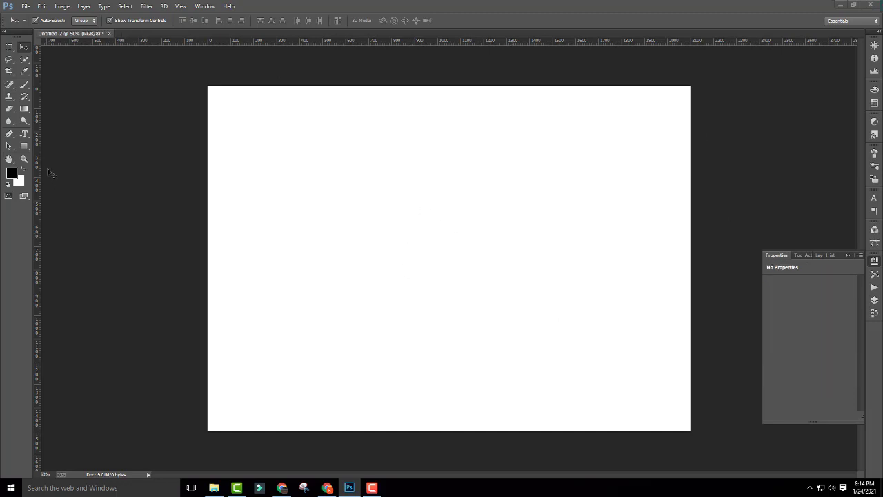
left_click(24, 146)
Draw a black rectangle and set its width to 950 px
mouse_move(361, 178)
left_mouse_down()
mouse_move(483, 259)
mouse_move(563, 291)
left_mouse_up()
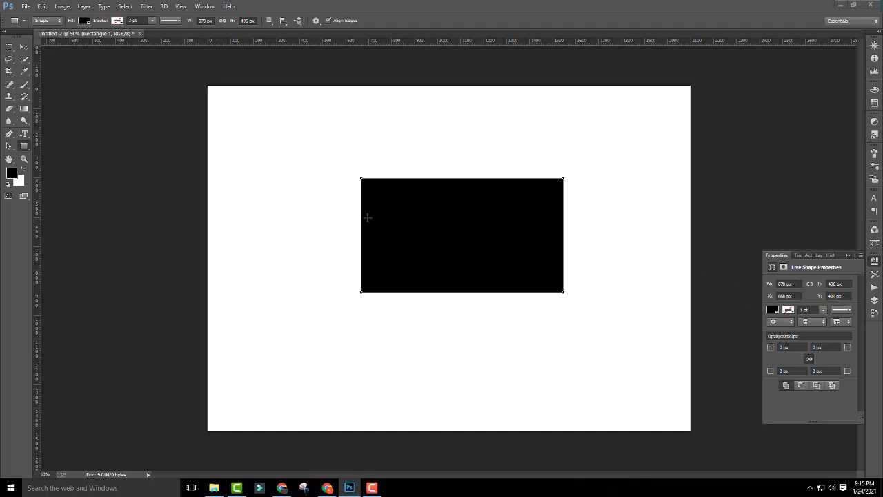
left_click(795, 284)
key("BackSpace")
type("950")
key("Return")
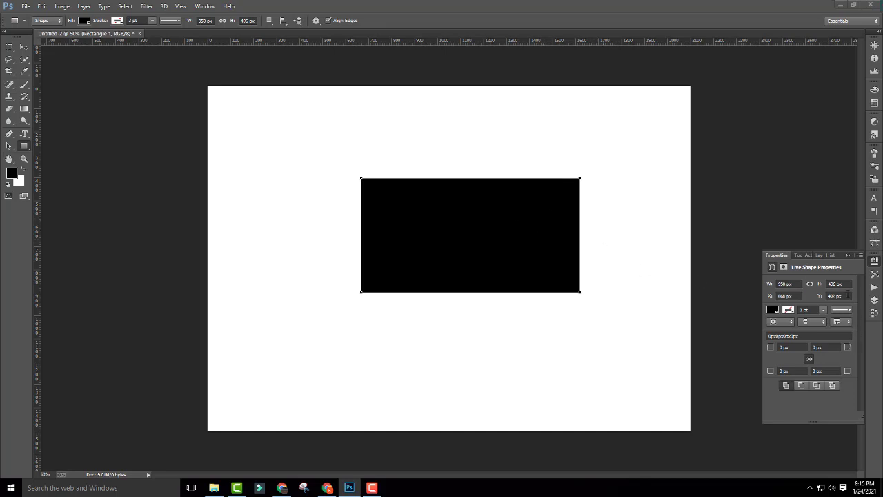
Set the rectangle's height to 550 px and position to X 700 px, Y 500 px
left_click(847, 285)
type("550")
key("Return")
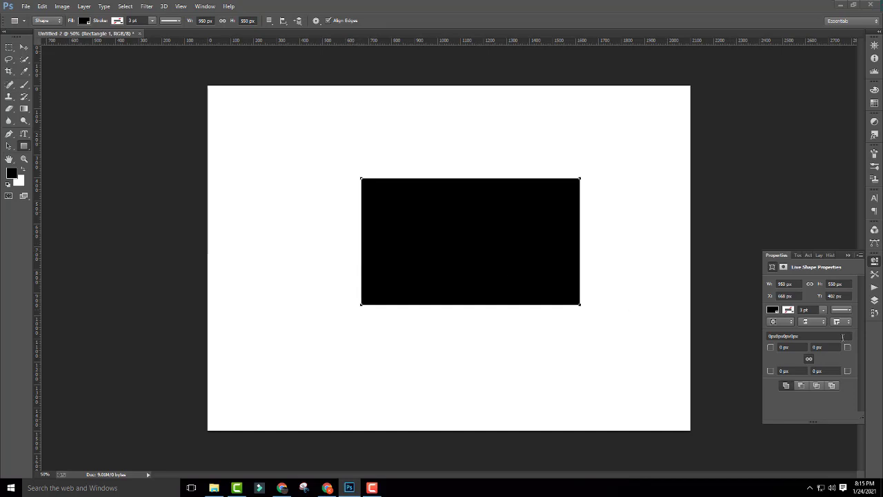
left_click(787, 296)
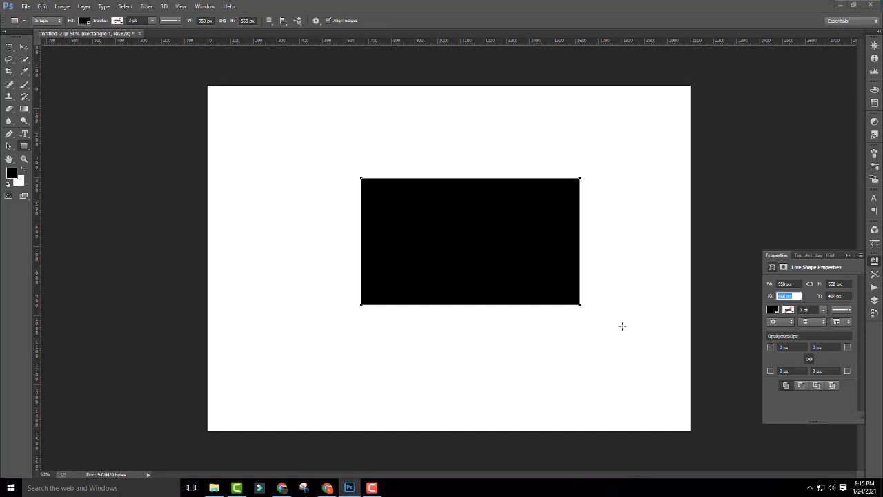
type("700")
key("Return")
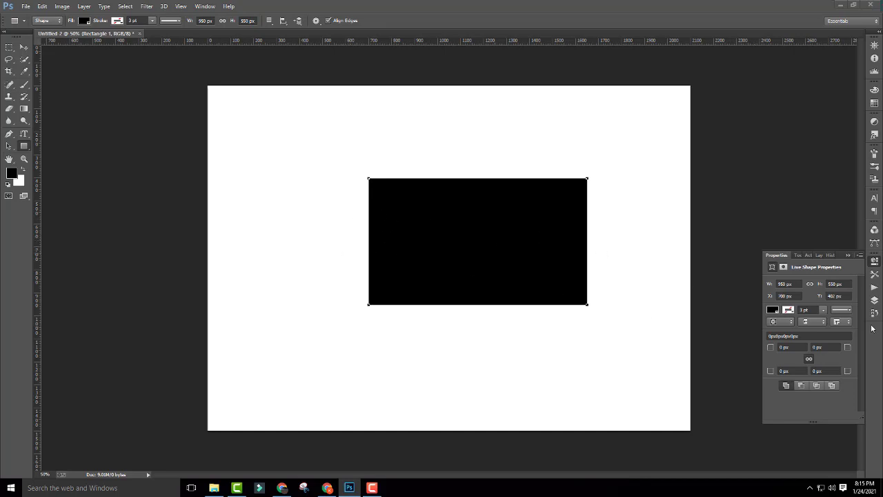
left_click(841, 296)
type("500")
key("Return")
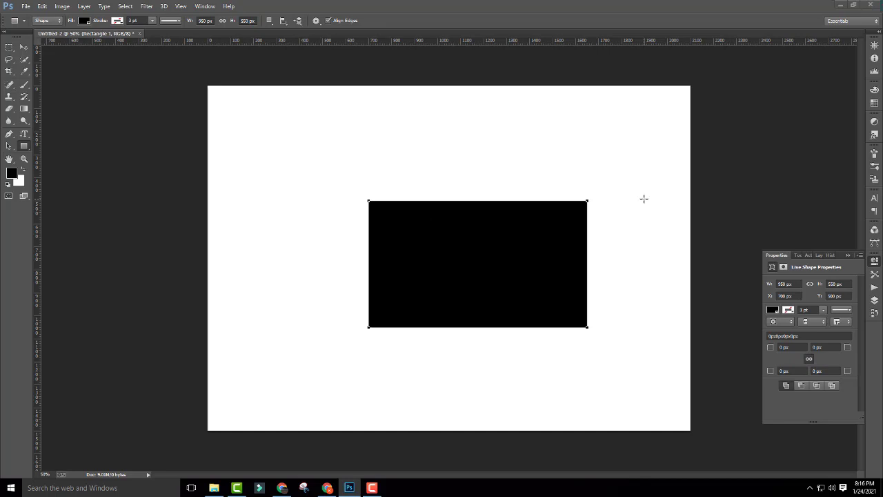
Inspect the corner radius fields and round all four corners to 20 px
left_click(771, 347)
left_click(826, 347)
key("Tab")
key("Tab")
left_click(798, 347)
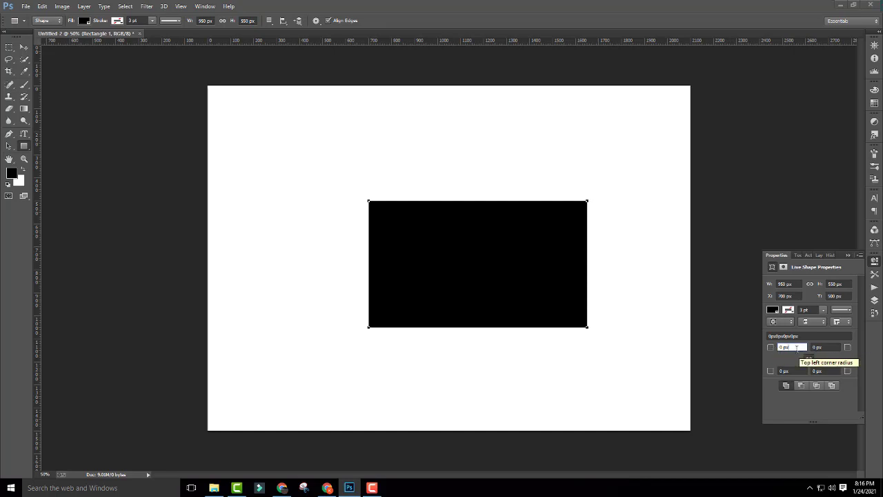
double_click(794, 347)
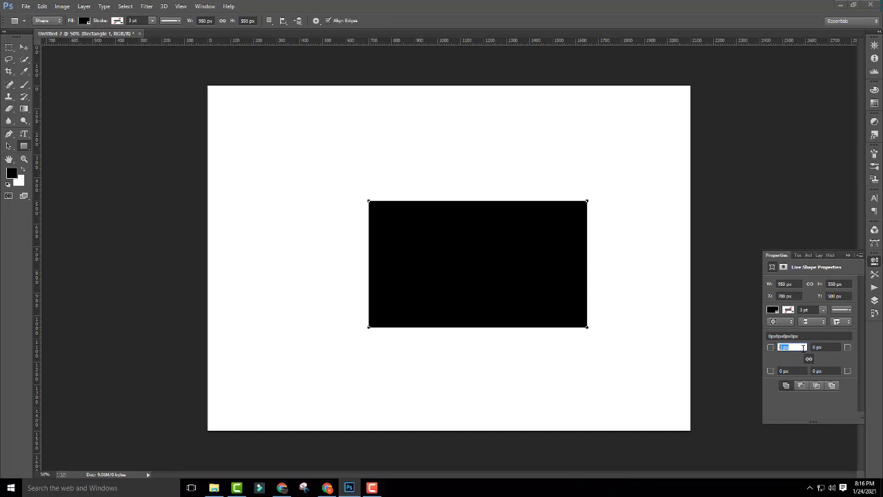
type("2")
type("0")
key("Return")
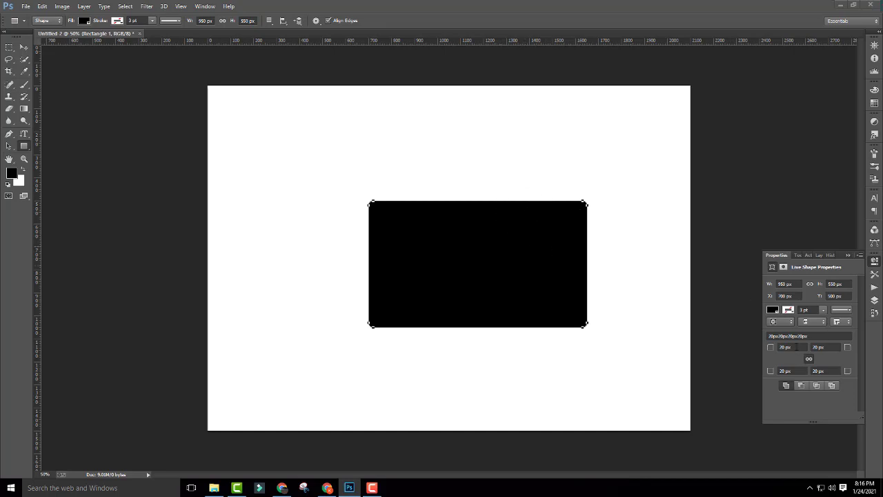
Increase the uniform corner rounding to 60 px, then 100 px
left_click(791, 347)
type("60")
key("Return")
left_click(787, 347)
type("100")
key("Return")
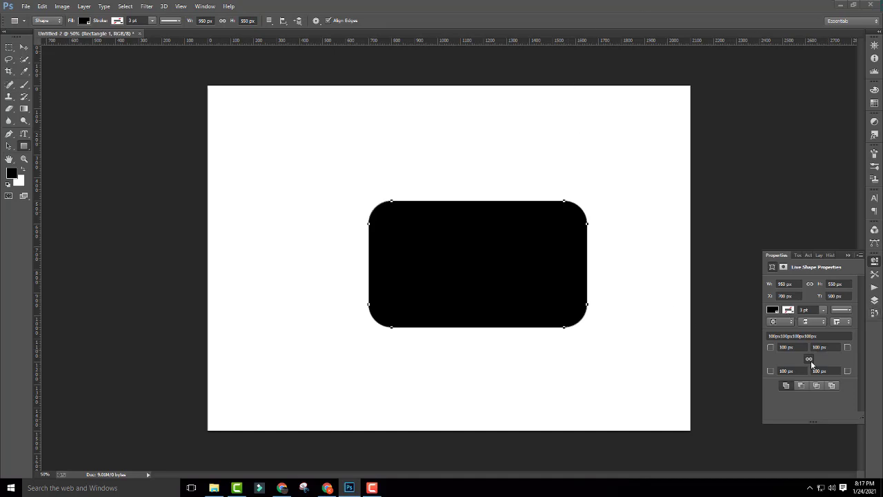
Try a 200 px top-left radius, then undo back to sharp square corners
left_click(792, 347)
type("0")
type("00")
key("Return")
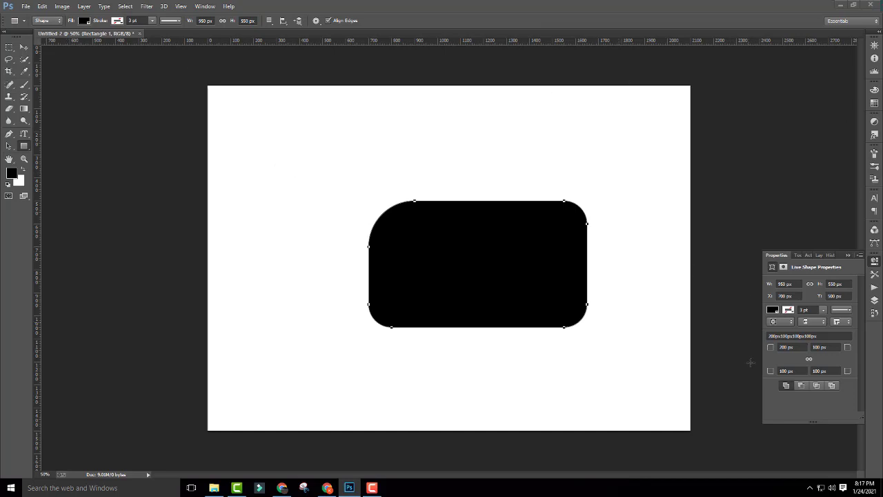
key("ctrl+z")
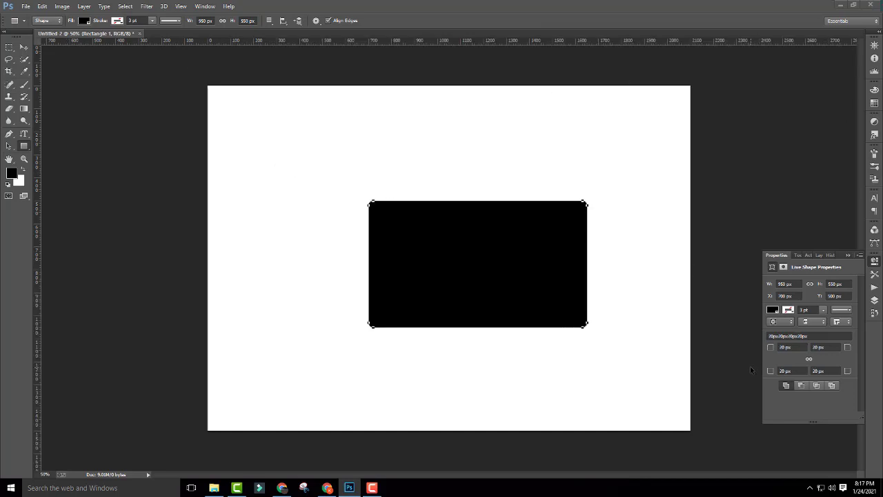
key("ctrl+z")
Round only the top-left corner to 100 px, then 200 px, and the bottom-right to 200 px
left_click(794, 347)
type("100")
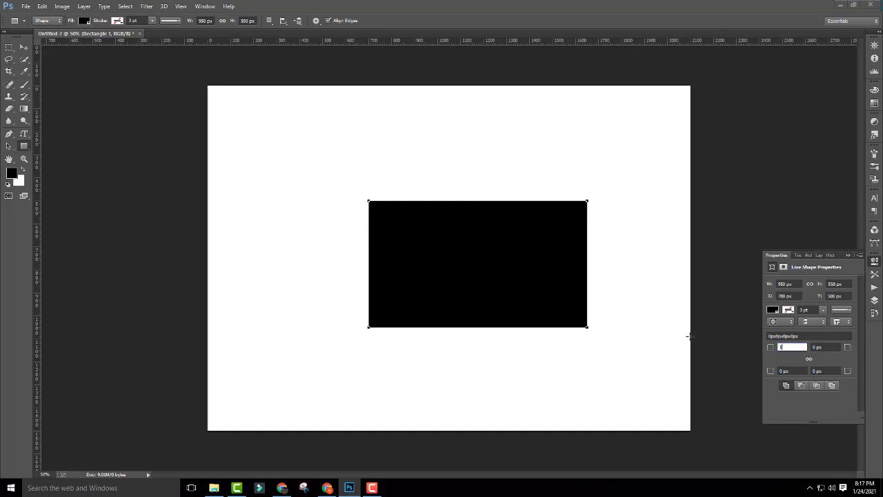
key("Return")
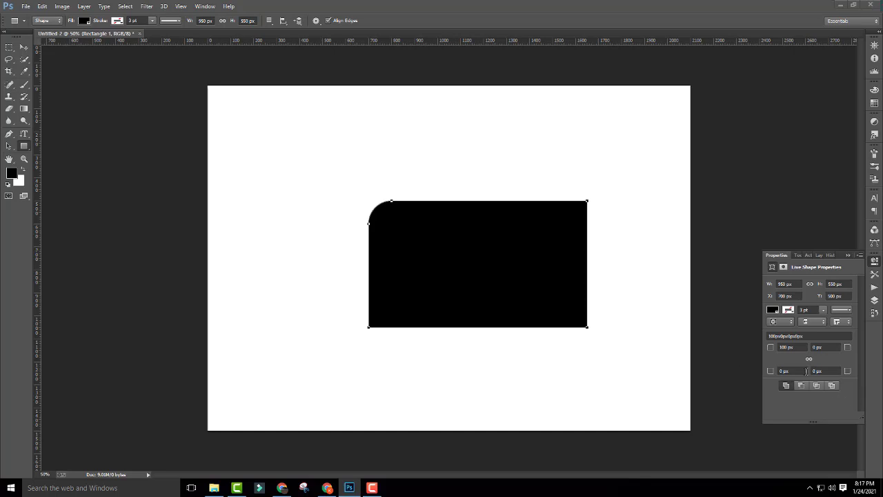
double_click(792, 347)
type("200")
key("Return")
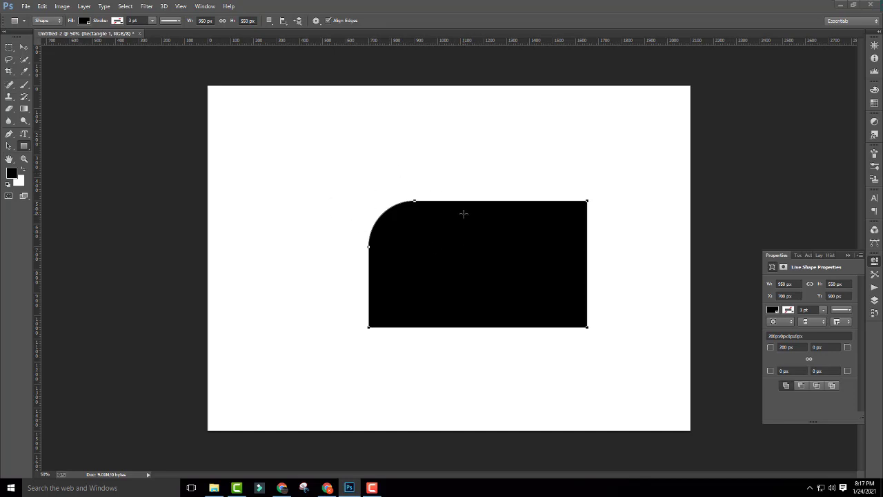
double_click(825, 370)
type("200")
key("Return")
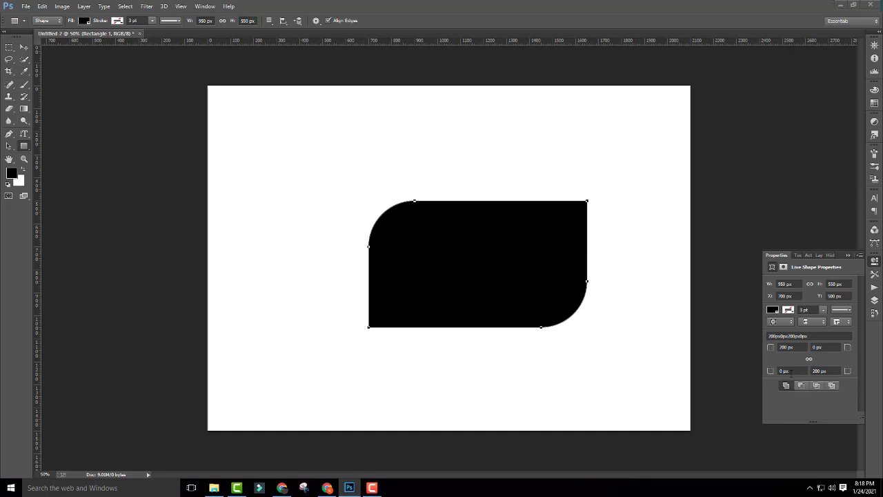
Set the top-left and bottom-right corner radii to 400 px, forming a leaf
left_click(793, 347)
type("400")
key("Return")
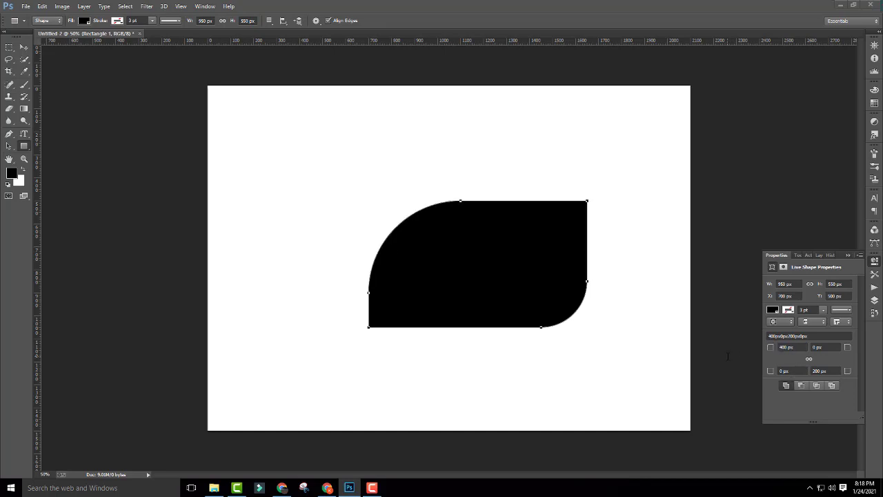
left_click(826, 370)
type("40")
type("0")
key("Return")
left_click(23, 47)
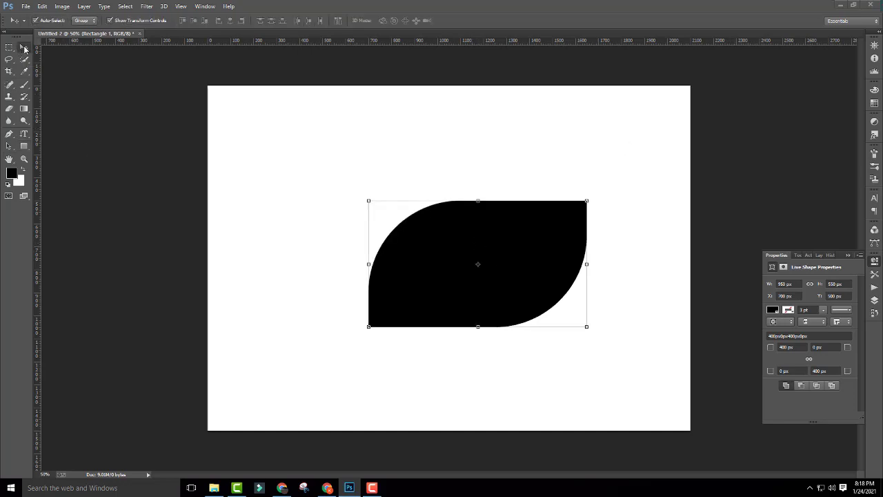
Move the leaf shape up and left, then select and delete its layer
left_click_drag(442, 261, 404, 248)
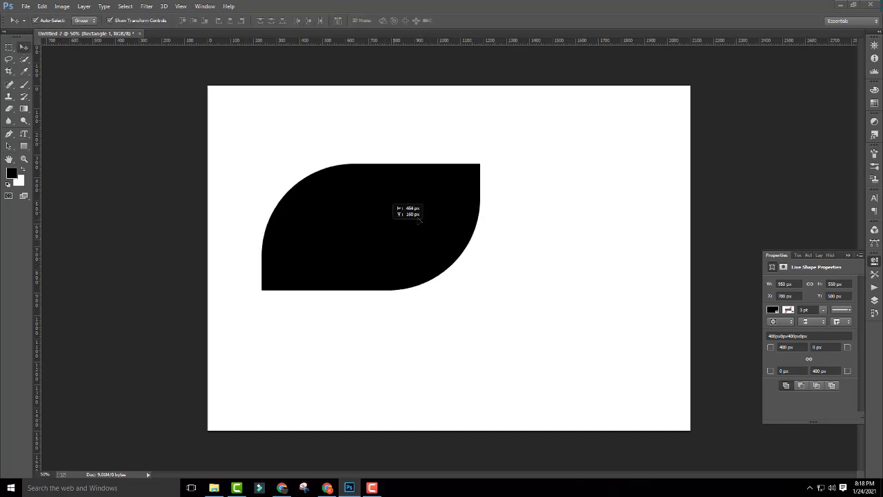
left_click(602, 260)
left_click(514, 259)
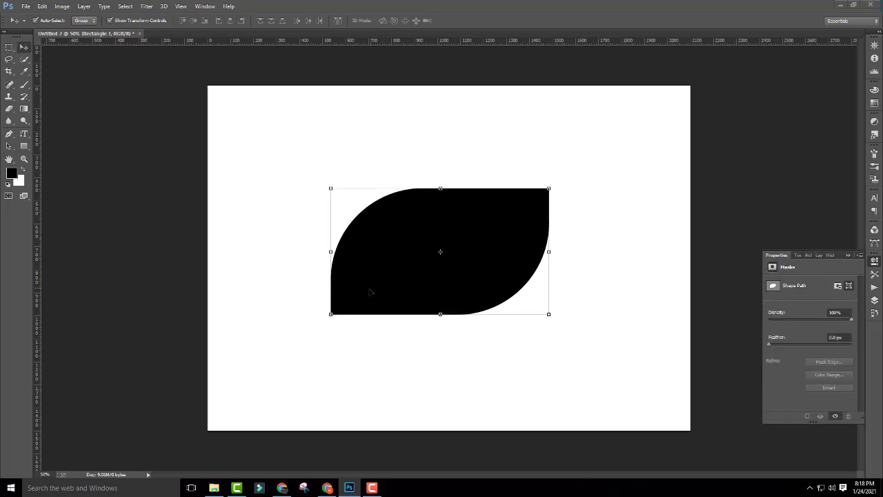
left_click(464, 376)
left_click(475, 285)
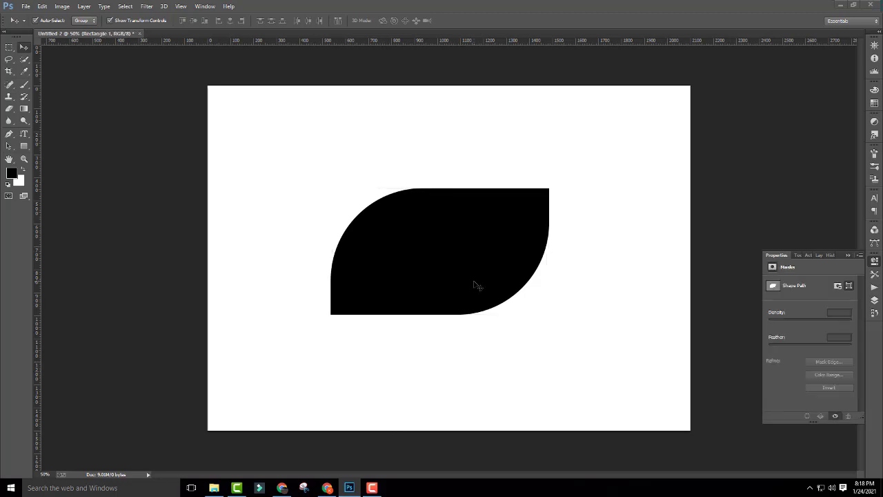
key("Delete")
left_click(24, 146)
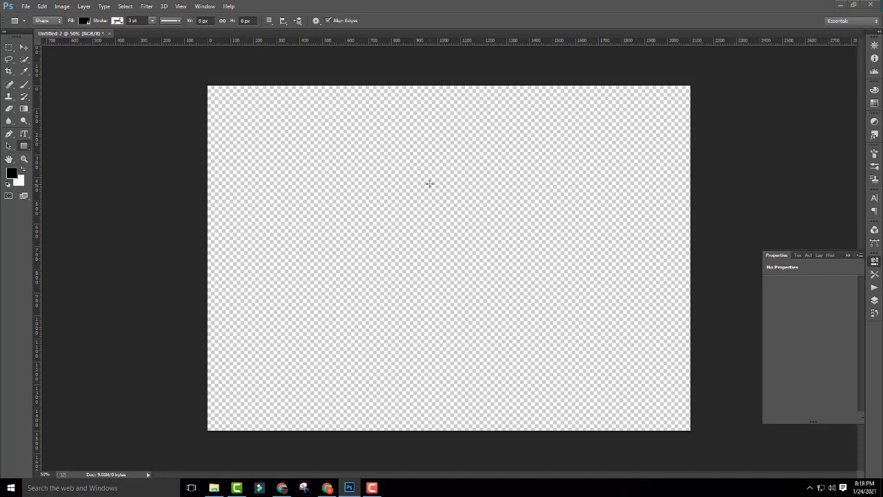
key("ctrl+minus")
key("ctrl+plus")
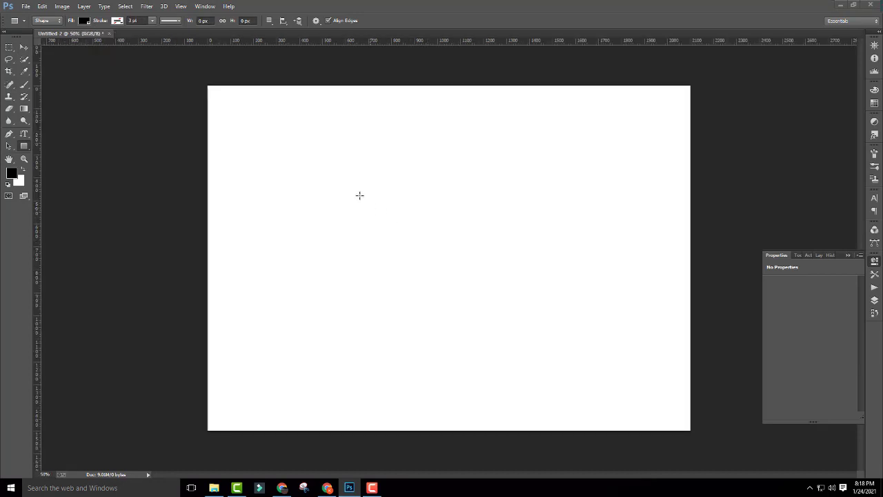
Draw a new rectangle and round its top-right and bottom-left corners by 200 px
mouse_move(354, 184)
left_mouse_down()
mouse_move(514, 308)
mouse_move(487, 302)
left_mouse_up()
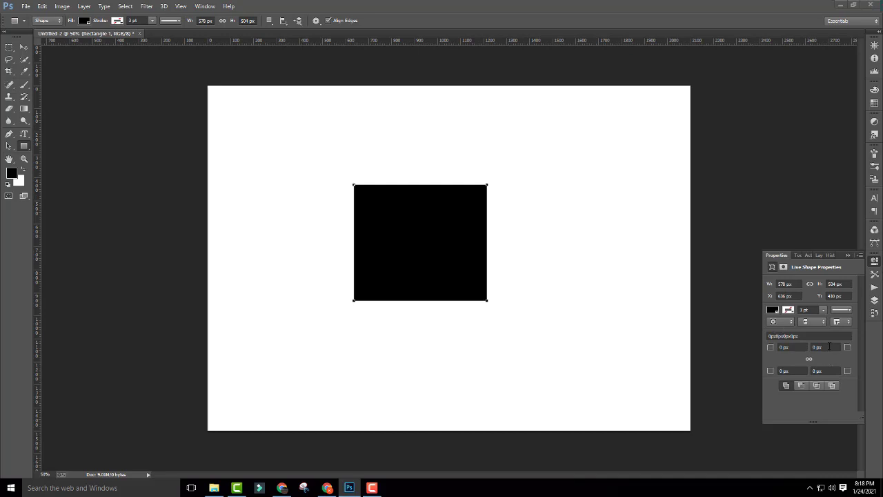
left_click(830, 347)
type("200")
key("Return")
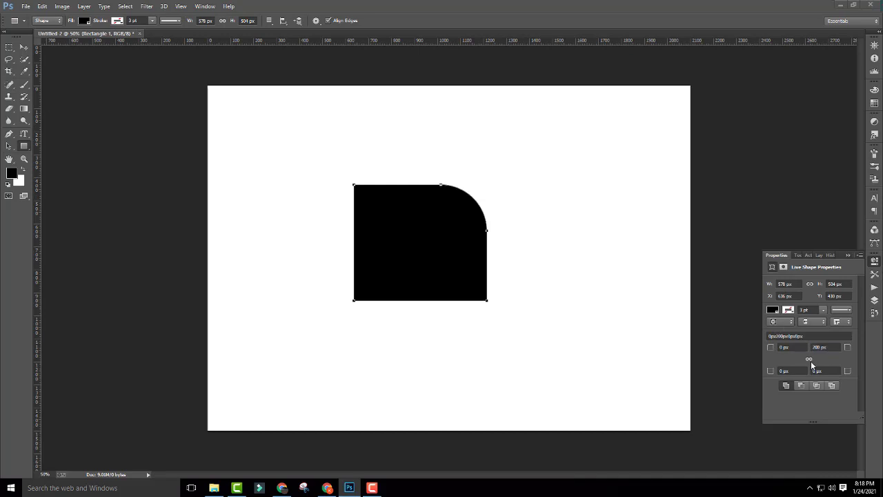
left_click(791, 370)
type("200")
key("Return")
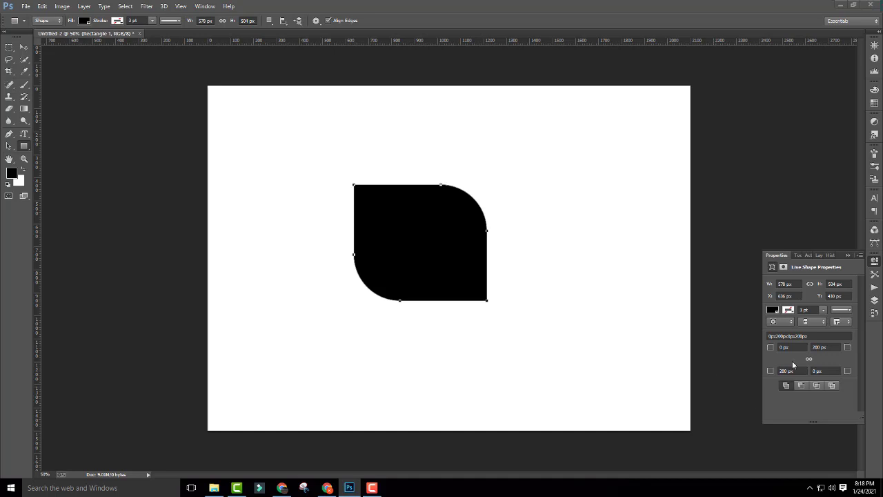
Raise the top-right and bottom-left radii to 400 px and round the top-left corner, forming a teardrop
left_click(831, 348)
type("400")
key("Return")
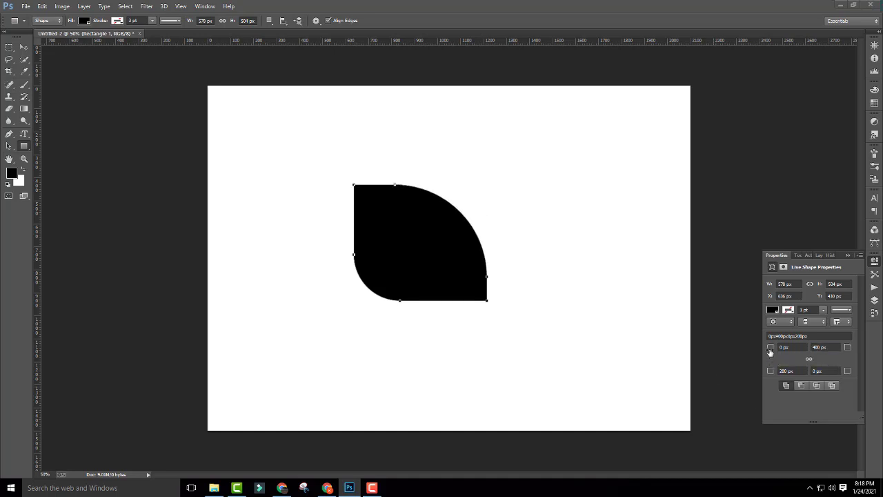
left_click(794, 371)
double_click(784, 370)
type("400")
key("Return")
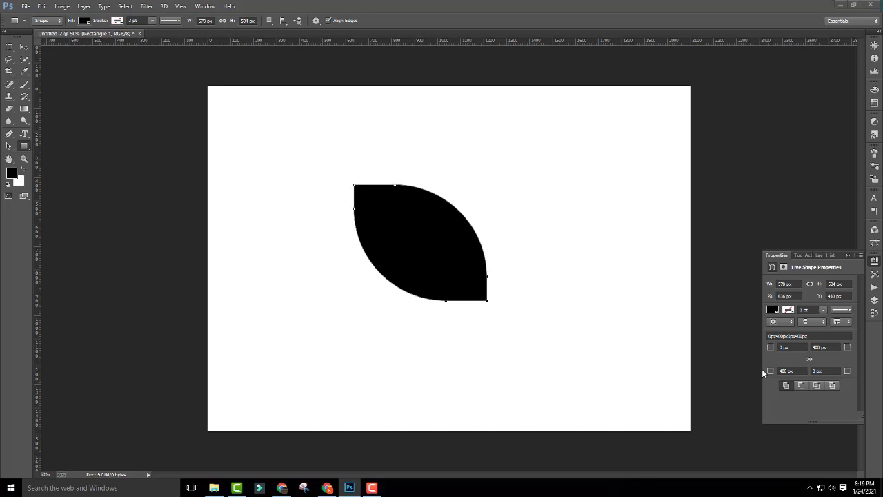
left_click(801, 347)
type("00")
key("Return")
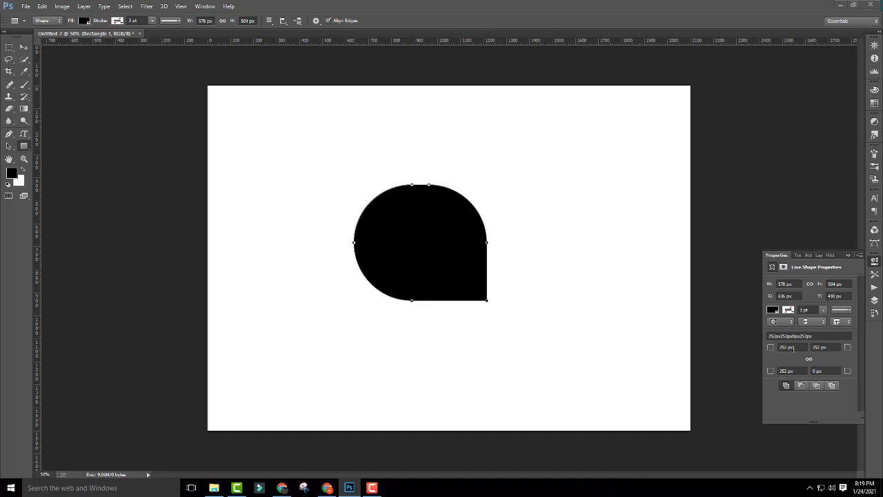
Check the corner radii, try a 200 px bottom-left radius, then undo it
left_click(785, 374)
double_click(785, 374)
left_click(799, 347)
key("Tab")
key("Tab")
left_click(795, 348)
left_click(794, 370)
left_click(831, 347)
left_click(794, 347)
left_click(793, 371)
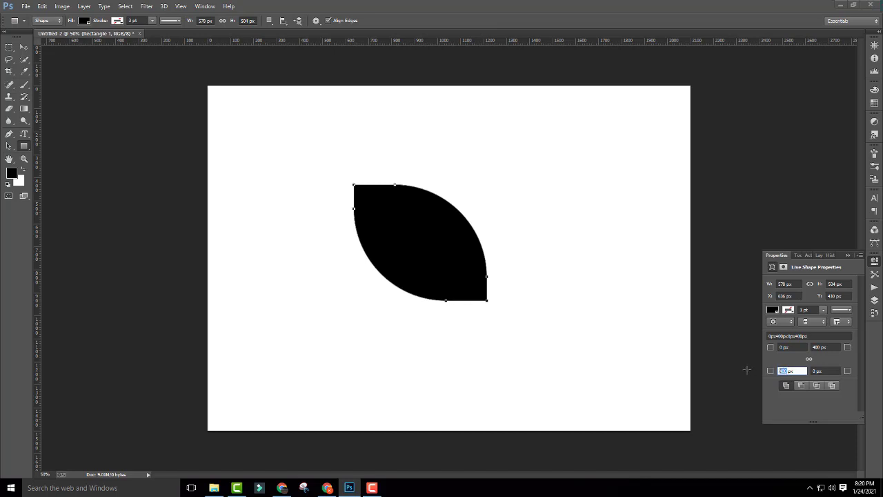
type("200")
key("Return")
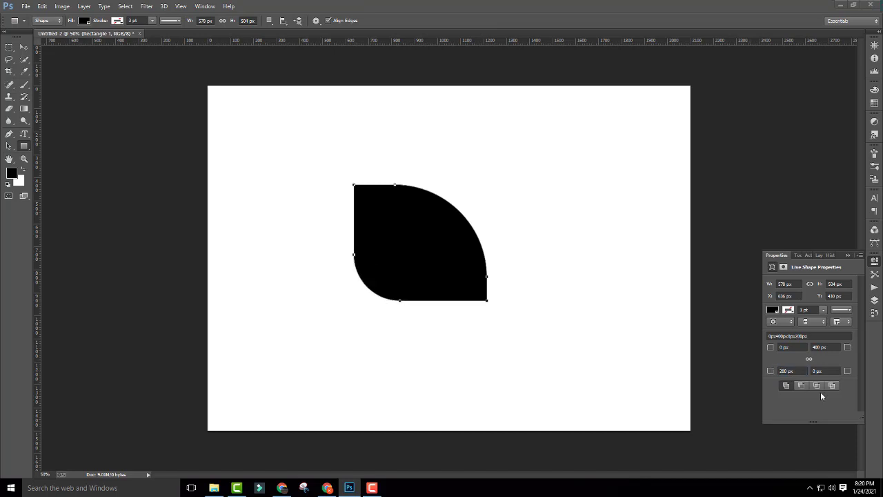
key("ctrl+z")
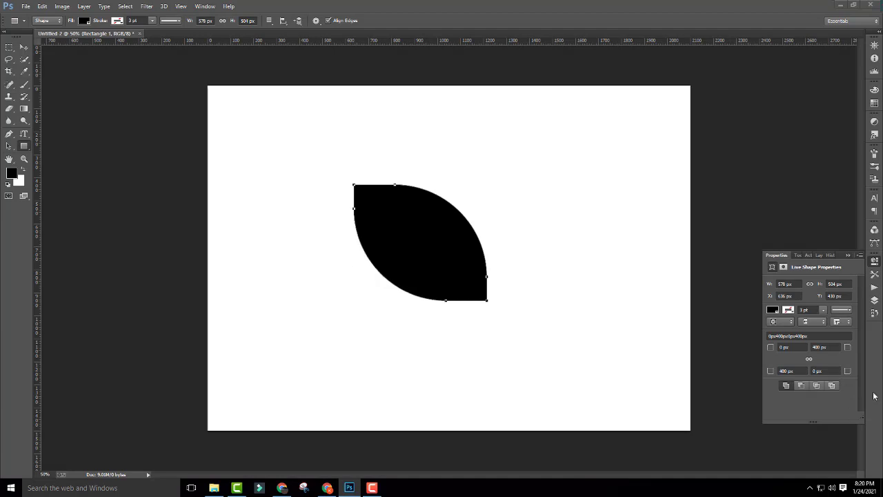
Try a 200 px top-left radius, then settle on radii 0/400/400/0 px
left_click(790, 347)
type("200")
key("Return")
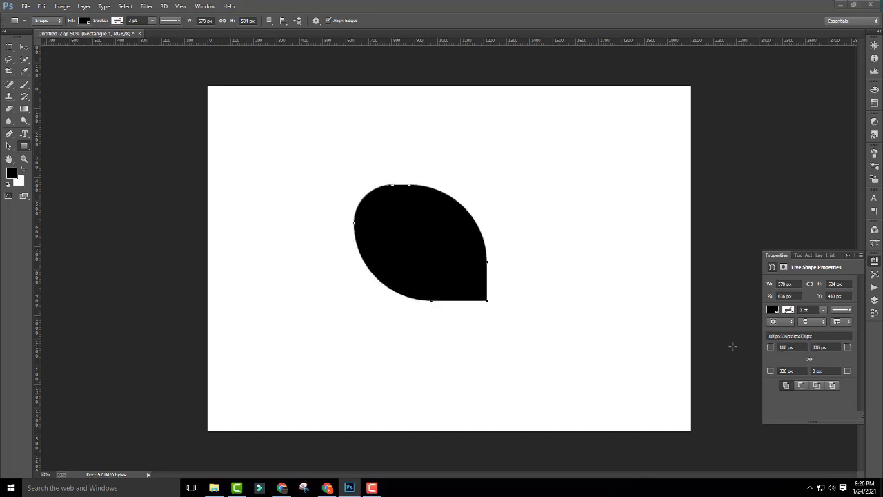
left_click(827, 347)
key("Tab")
left_click(810, 347)
left_click(786, 347)
left_click(799, 371)
key("Return")
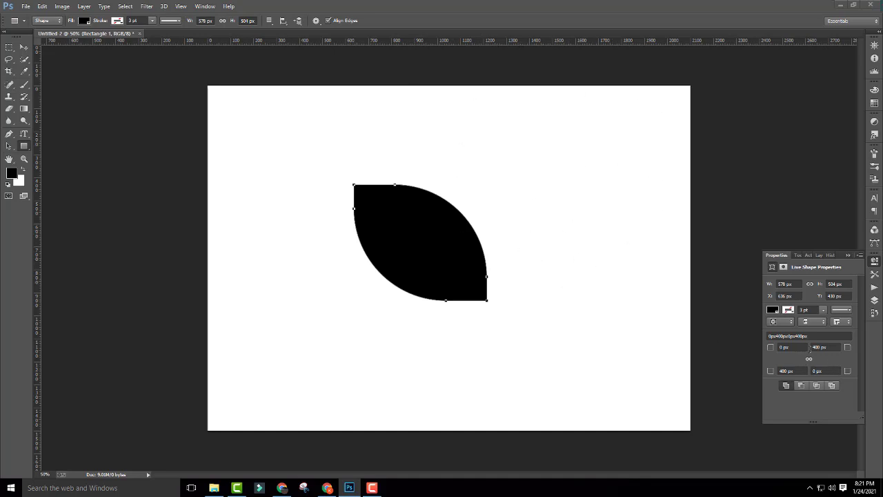
Set the top-right, bottom-left and top-left corner radii to 200 px
left_click(819, 348)
type("200")
key("Return")
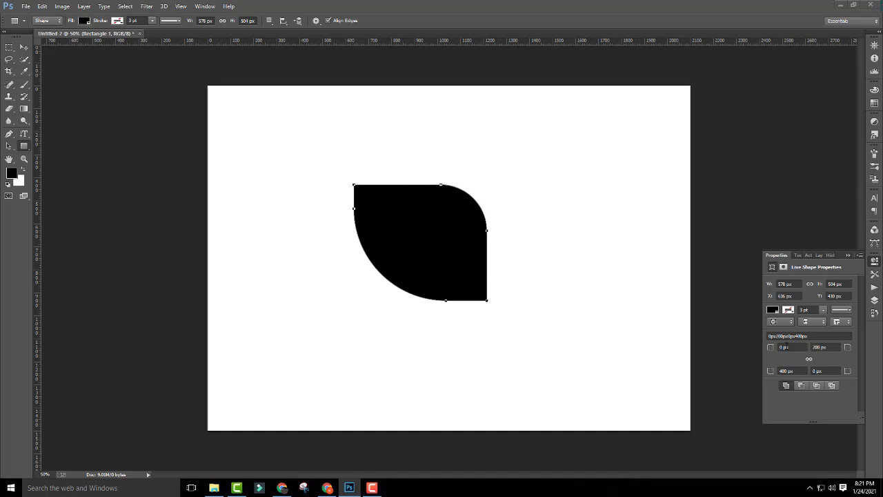
left_click(799, 373)
type("200")
key("Return")
left_click(794, 347)
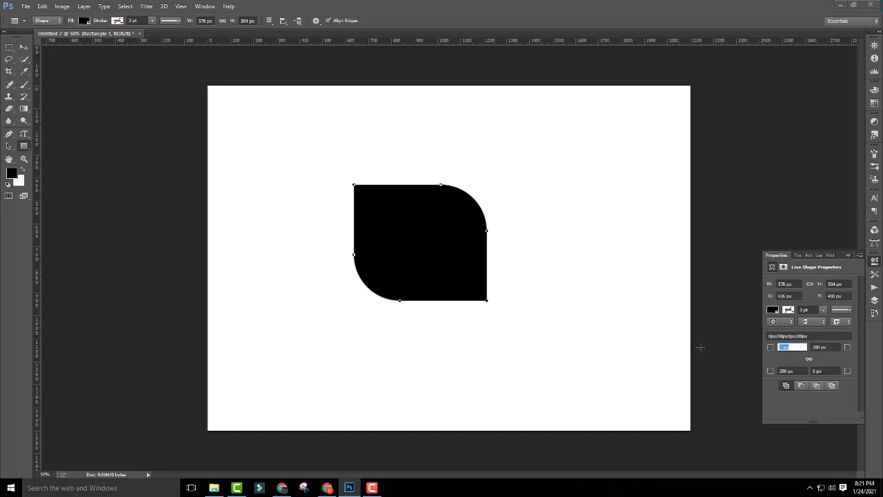
type("200")
key("Return")
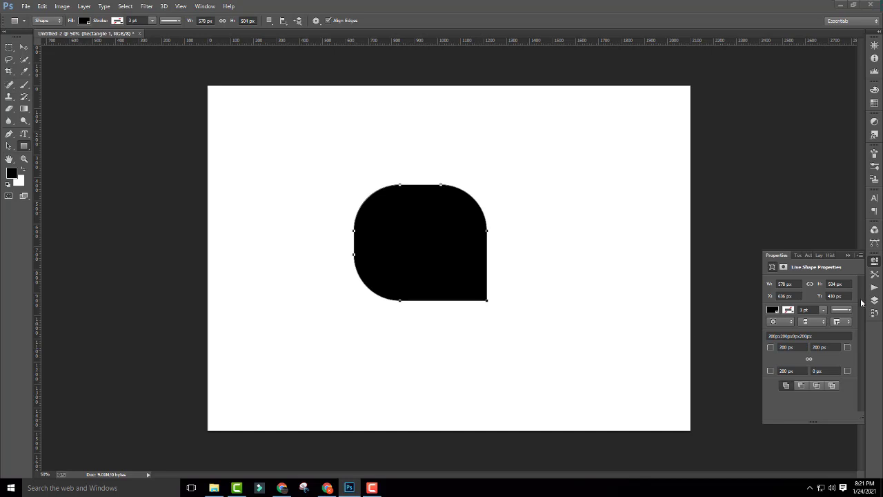
Change the top-right and bottom-left corner radii to 250 px
left_click(825, 347)
type("250")
key("Tab")
type("2")
key("Return")
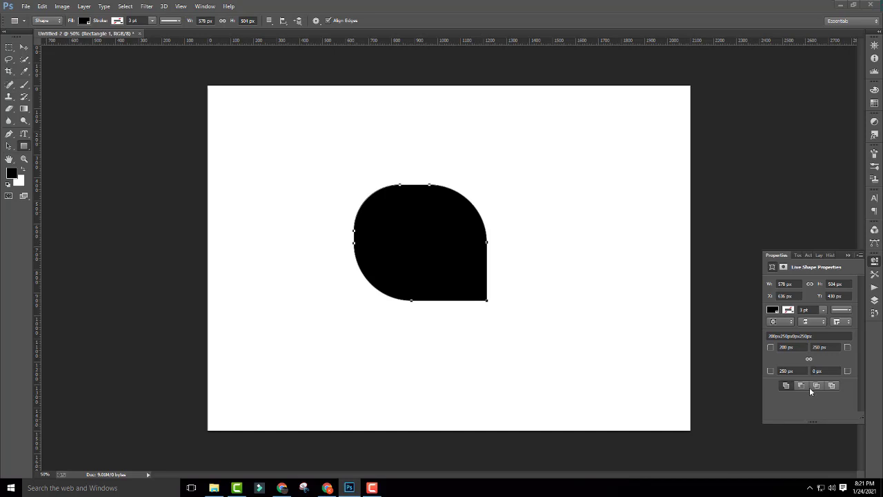
Nudge the black shape with the Move tool and delete its layer
left_click(24, 47)
left_click_drag(356, 242, 421, 257)
key("Delete")
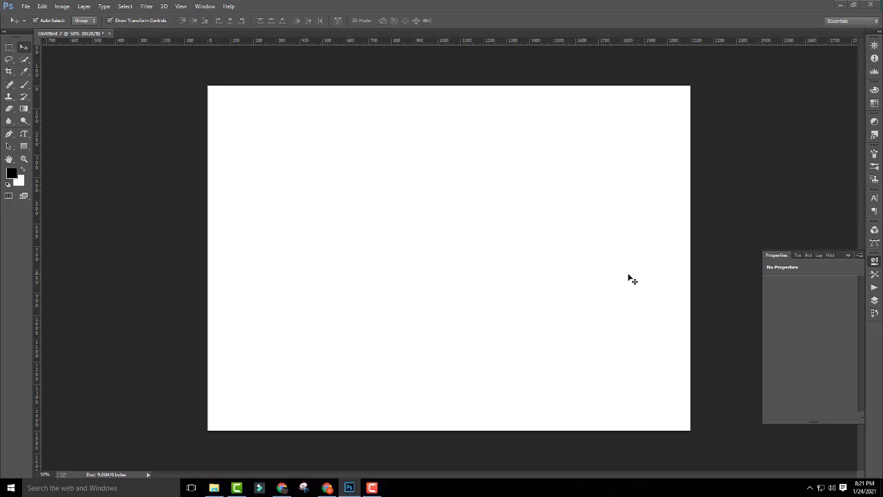
Draw a black 532 × 532 px square shape left of the canvas centre, checking the Layers panel
left_click(875, 300)
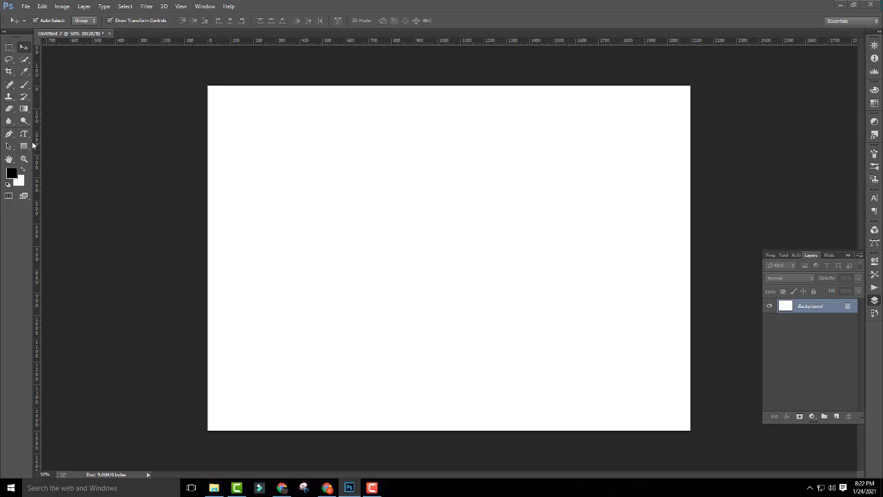
left_click(24, 146)
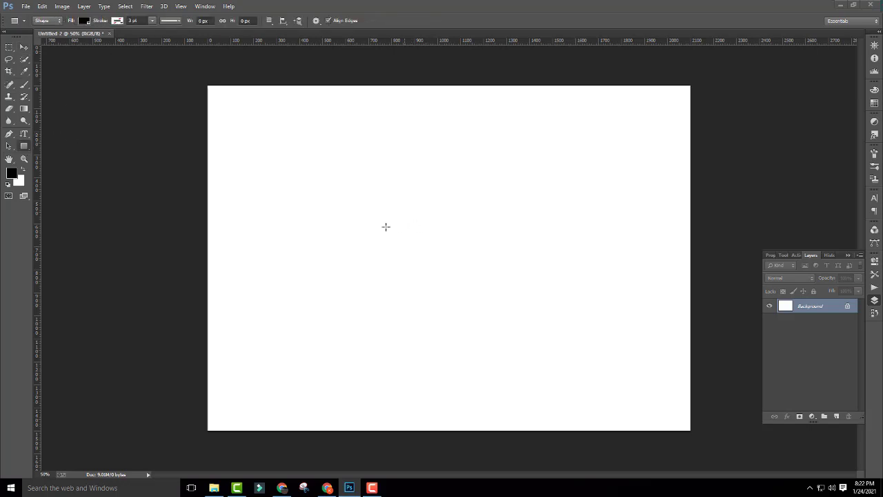
left_click_drag(324, 174, 481, 295)
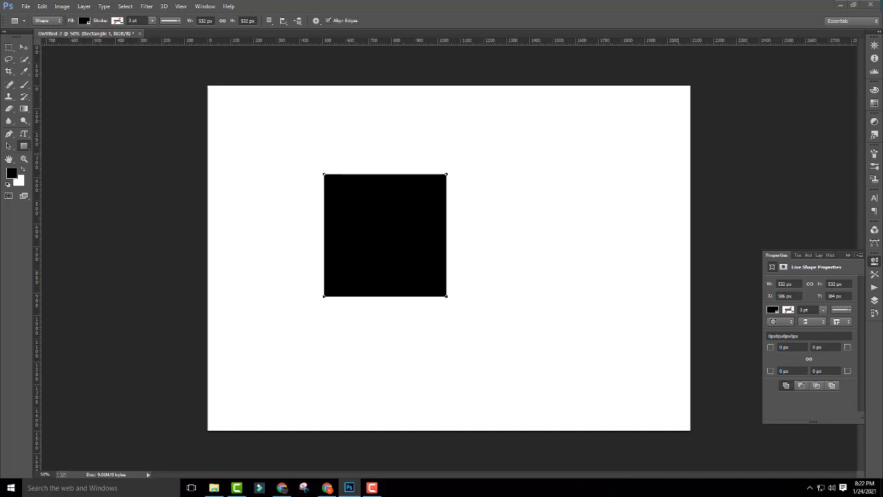
left_click(875, 301)
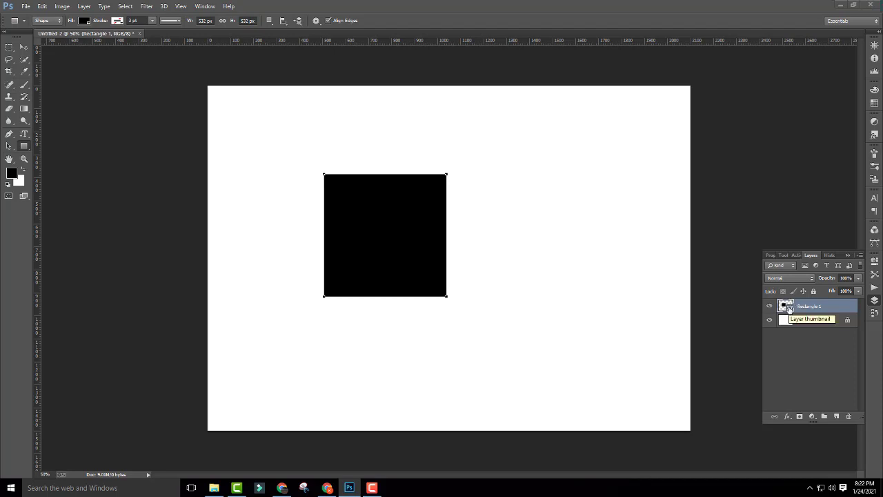
left_click(47, 20)
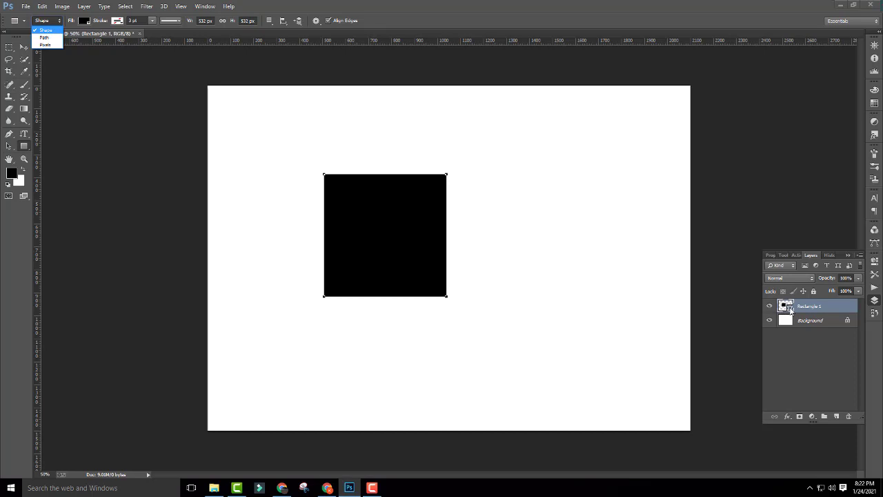
left_click(791, 310)
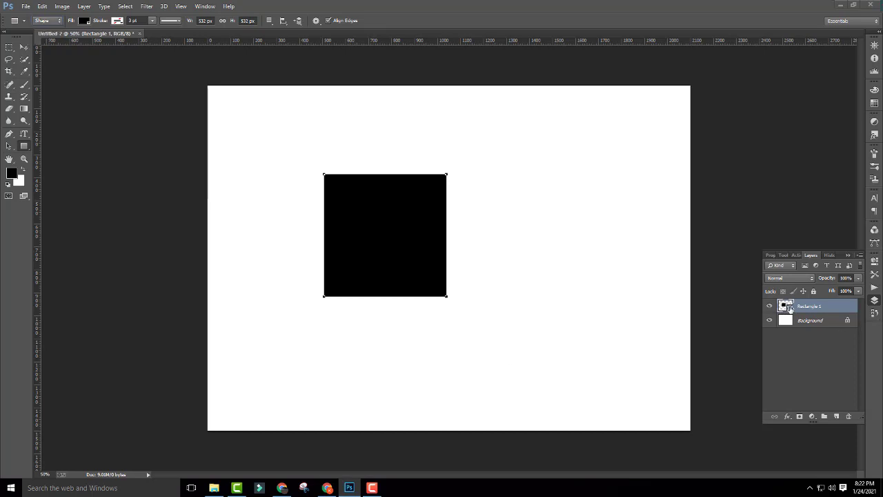
Fill Rectangle 1 with bright red, then change it to dark red 7d0000
double_click(791, 310)
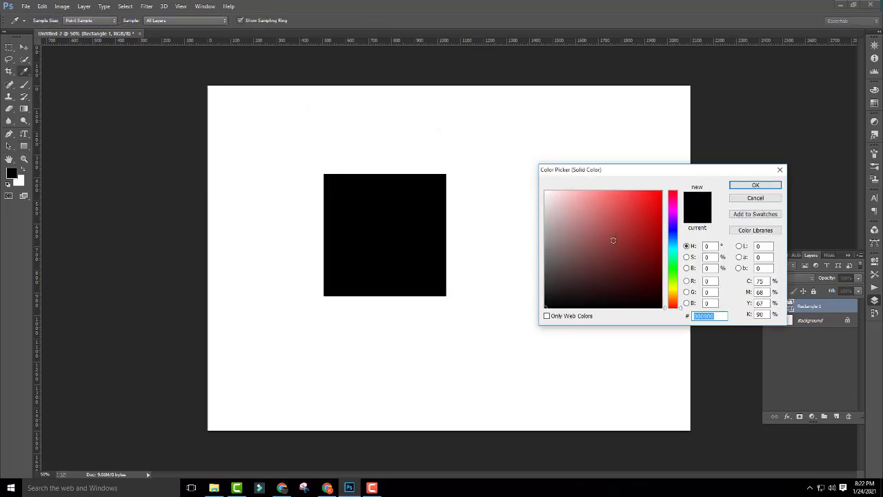
left_click(653, 204)
left_click(650, 227)
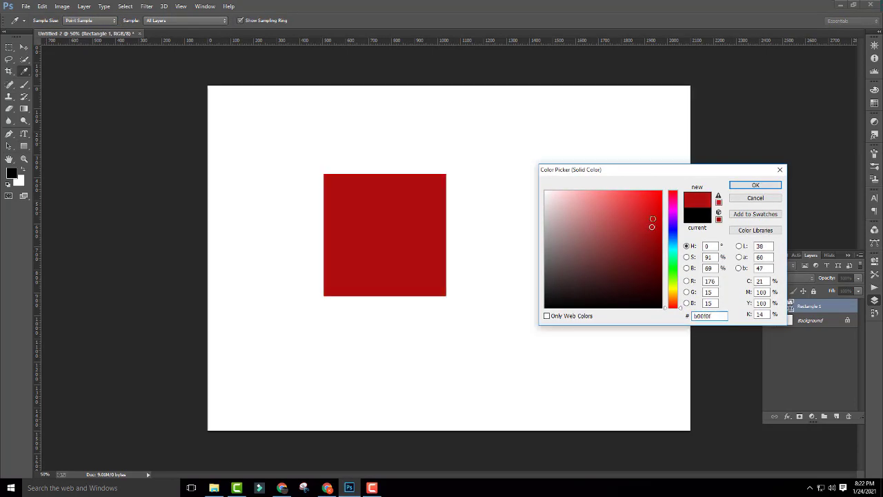
left_click(661, 193)
left_click(756, 185)
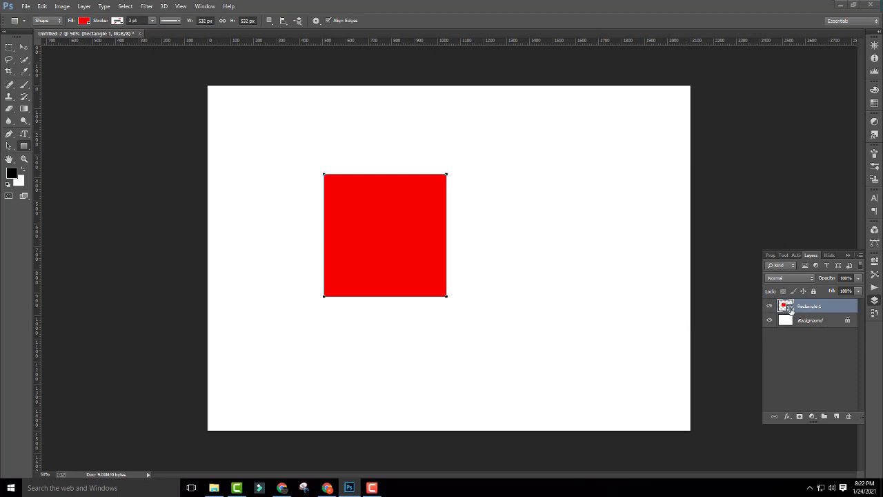
double_click(791, 310)
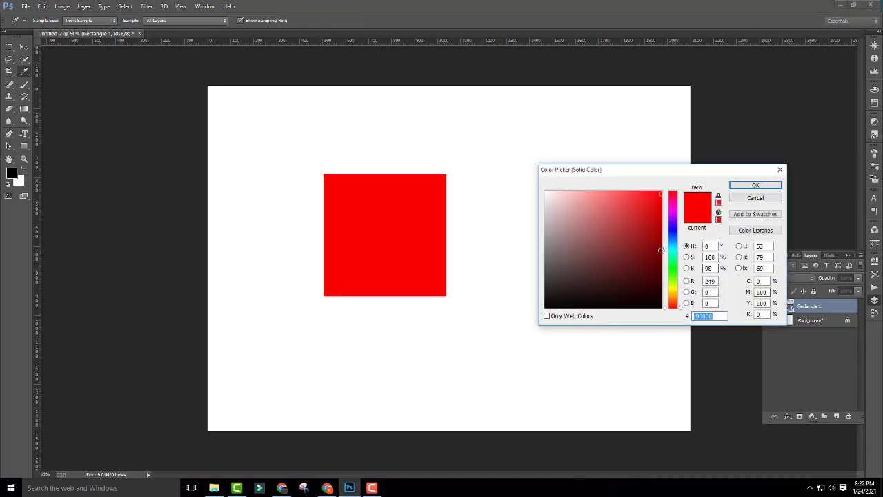
left_click(661, 250)
left_click(756, 185)
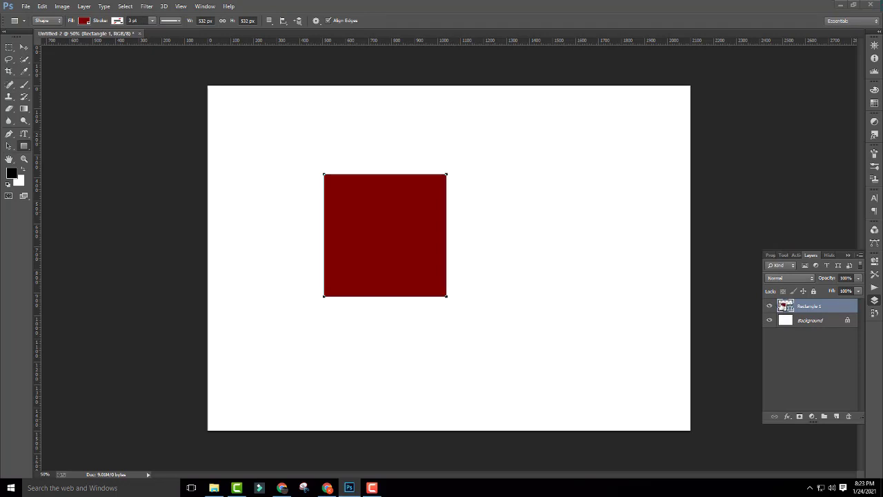
Load and clear the square's selection, then refill it bright red (R 250, G 0, B 0)
double_click(783, 306)
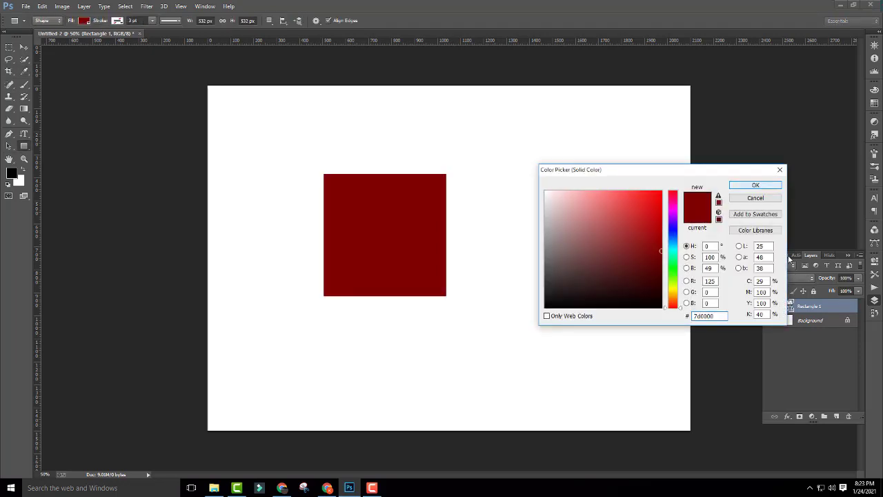
key("Return")
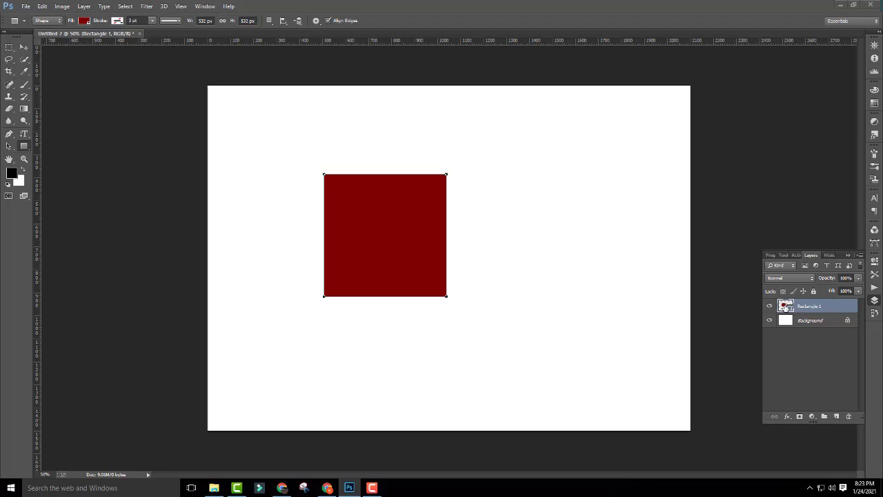
left_click(785, 307, "ctrl")
key("ctrl+d")
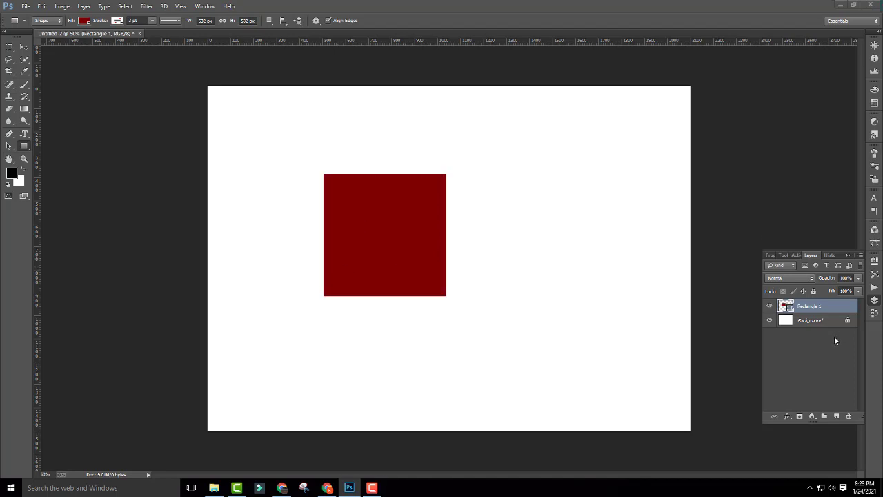
key("i")
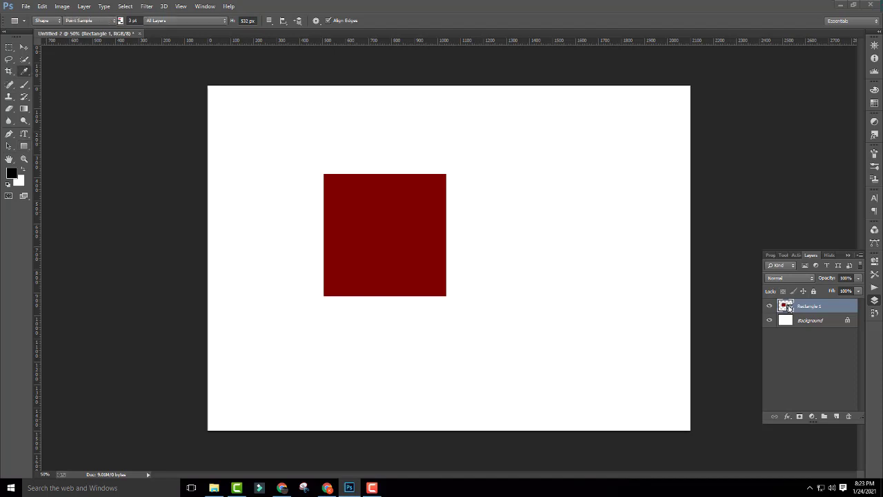
double_click(786, 306)
mouse_move(643, 261)
left_mouse_down()
mouse_move(647, 221)
mouse_move(737, 197)
left_mouse_up()
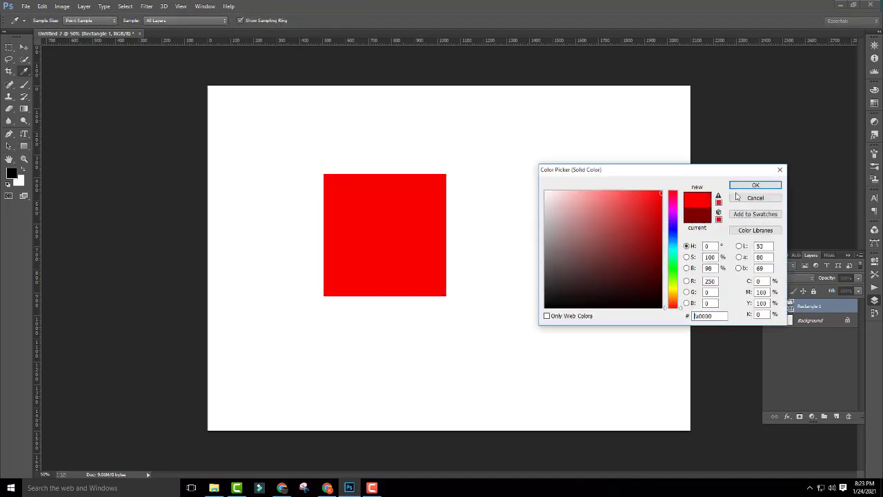
left_click(756, 185)
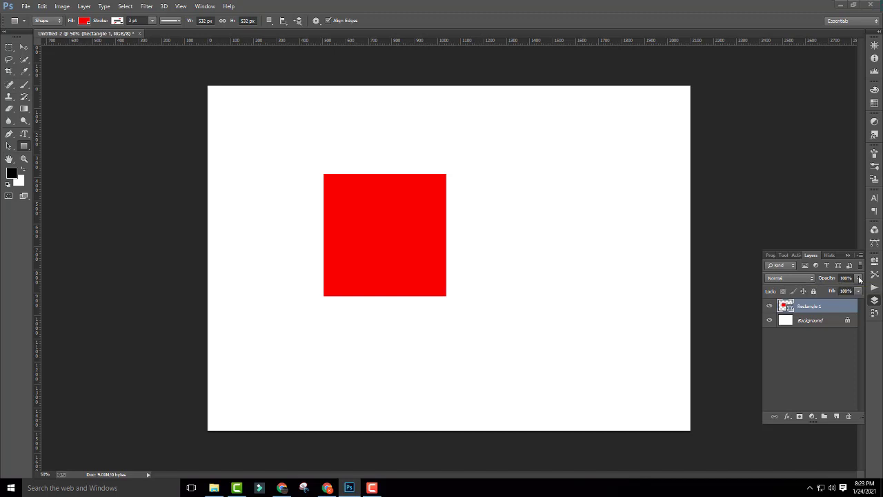
Fade the red square's layer opacity, restore it to 100%, and lower its fill to 84%
left_click(860, 279)
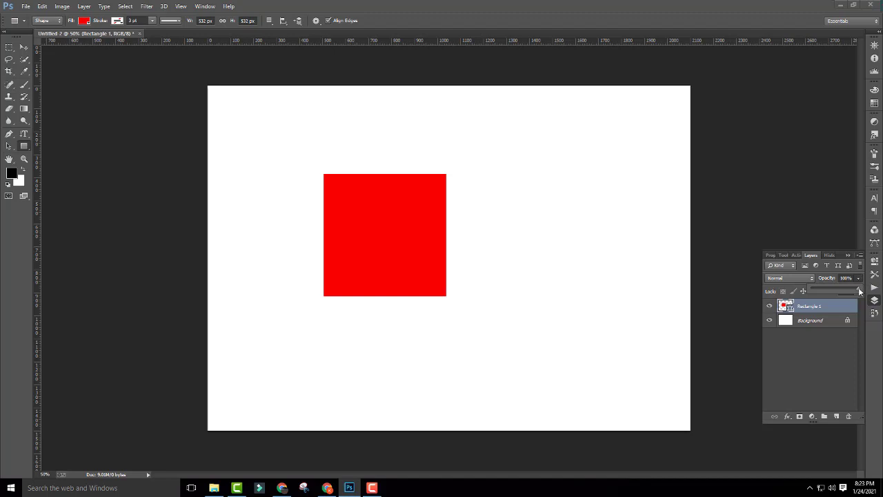
left_click_drag(861, 291, 836, 291)
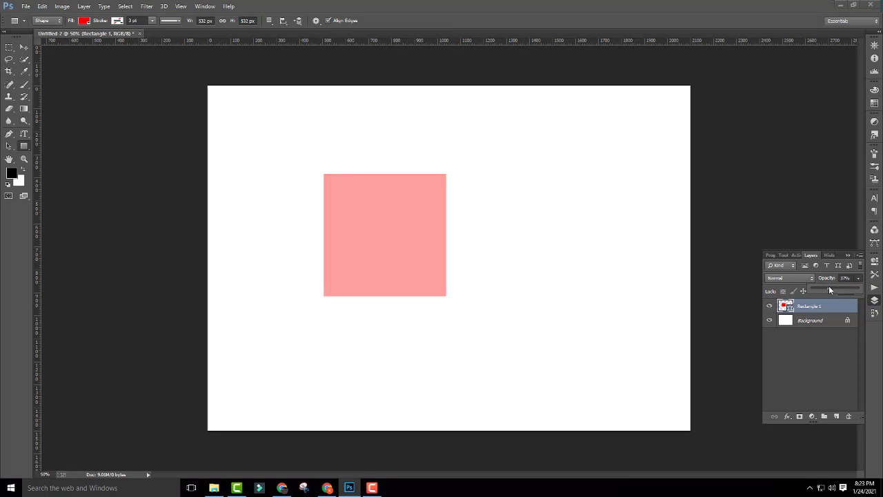
left_click_drag(818, 290, 871, 291)
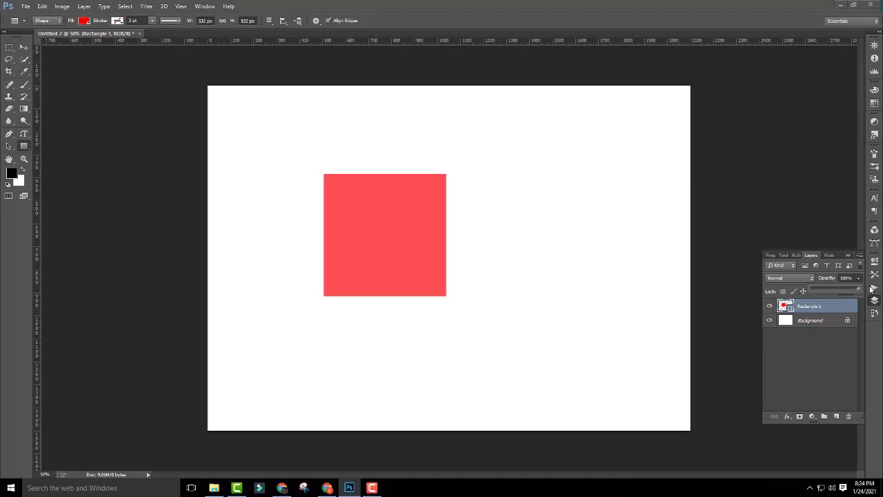
left_click(859, 277)
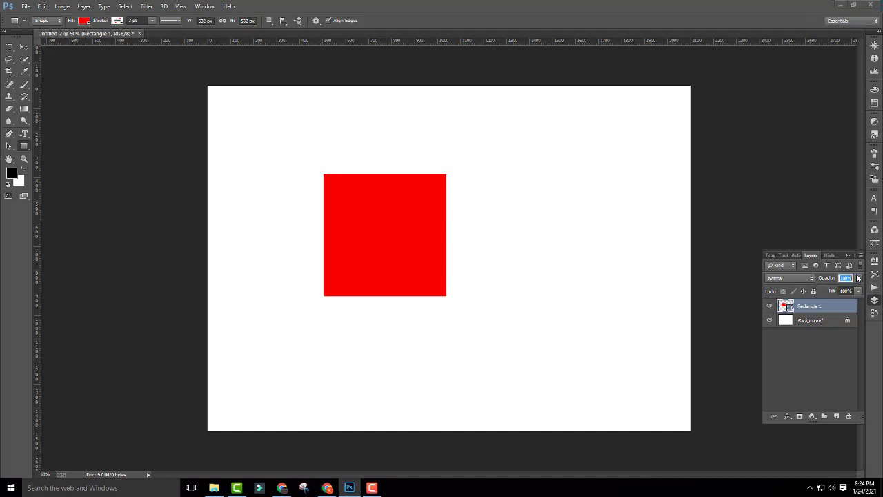
left_click(859, 290)
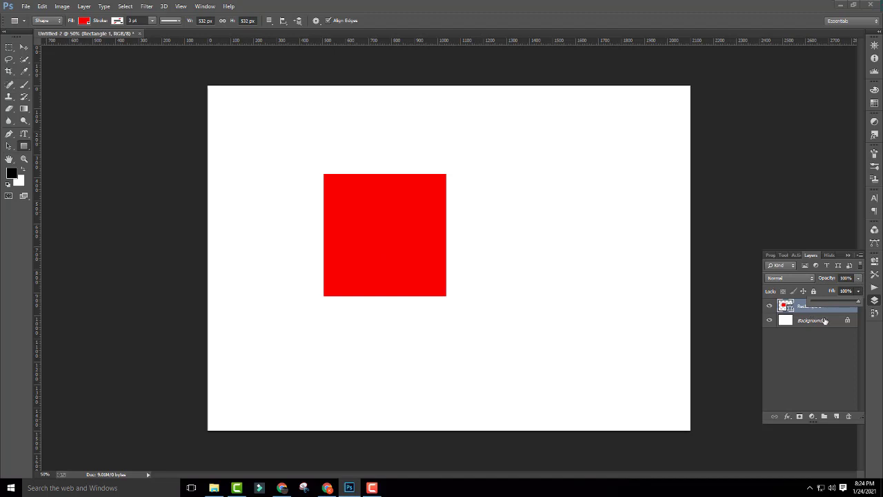
mouse_move(858, 303)
left_mouse_down()
mouse_move(820, 302)
mouse_move(860, 287)
left_mouse_up()
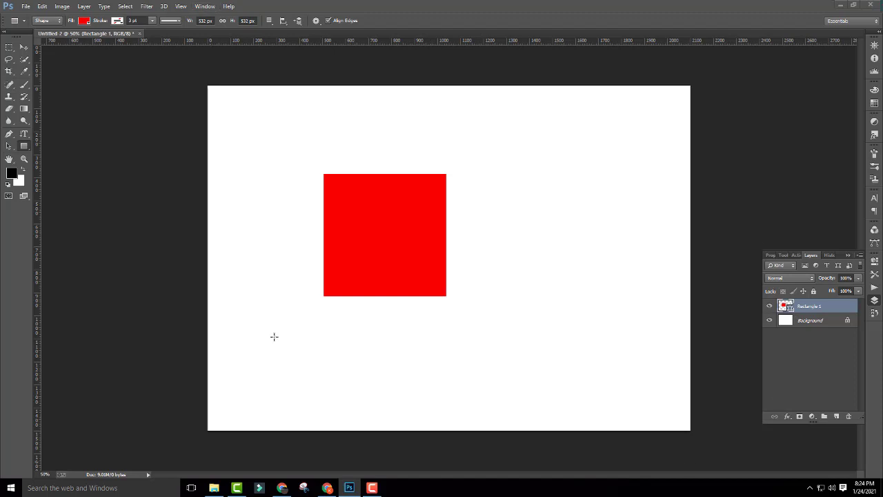
Convert the Rectangle 1 layer holding the red square into a smart object
right_click(823, 309)
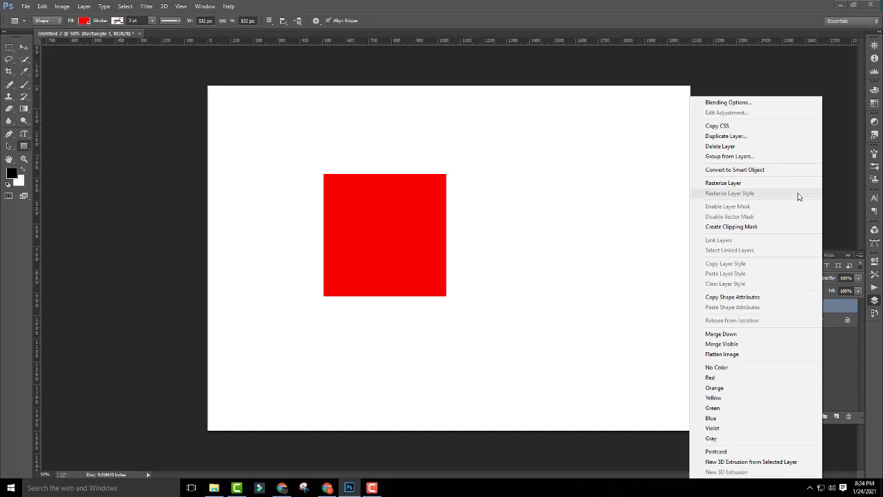
left_click(762, 173)
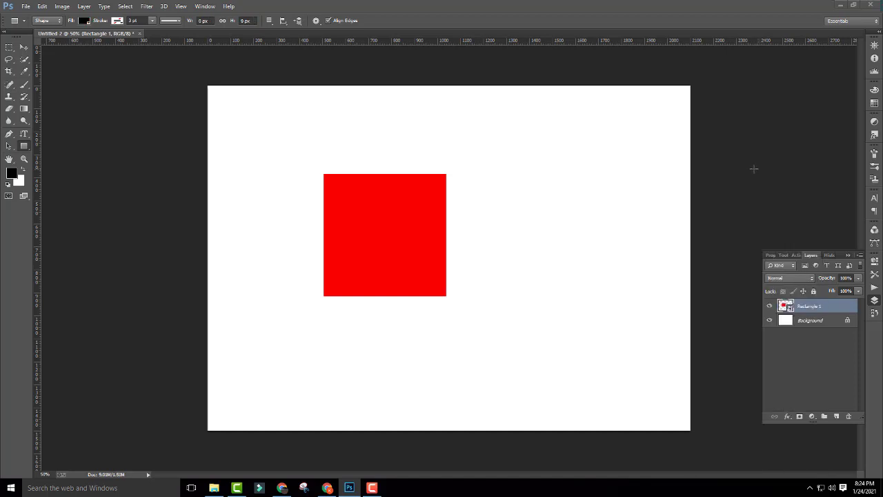
Move the red square to the right with the Move tool
left_click(23, 47)
mouse_move(419, 258)
left_mouse_down()
mouse_move(472, 261)
mouse_move(476, 275)
left_mouse_up()
left_click(831, 351)
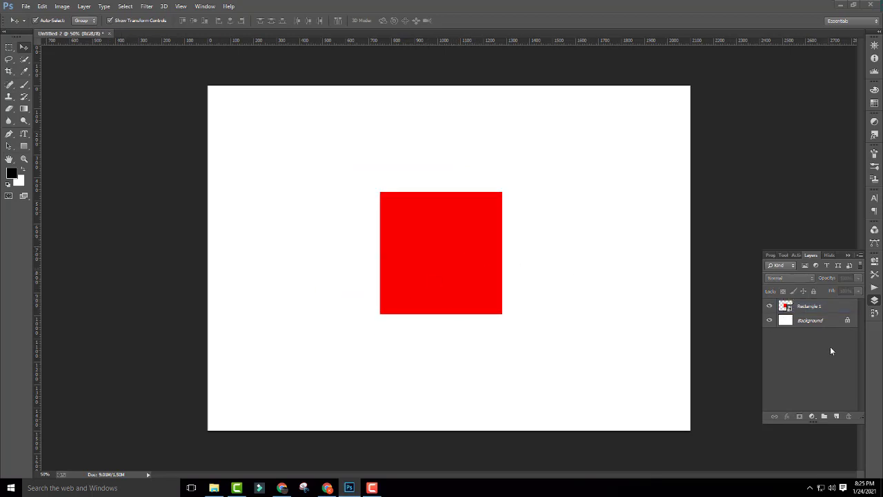
Open the Rectangle 1 smart object's contents as a separate Rectangle 1.psb document
left_click(791, 309)
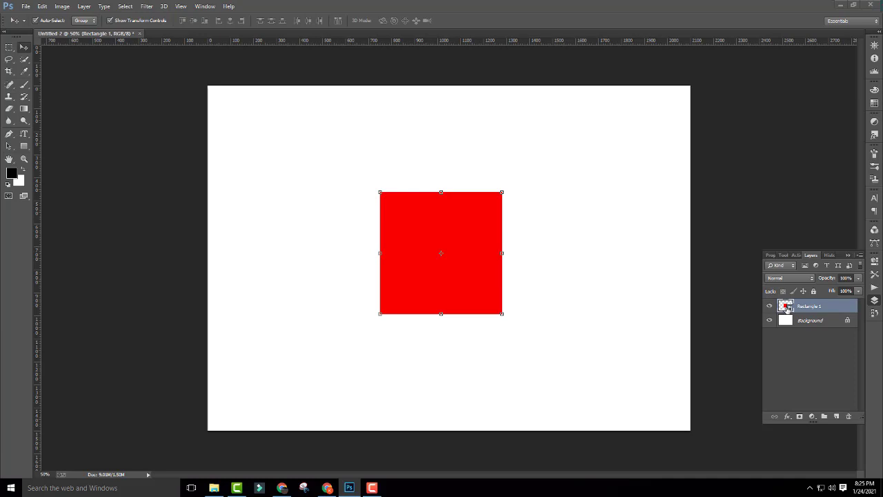
double_click(787, 309)
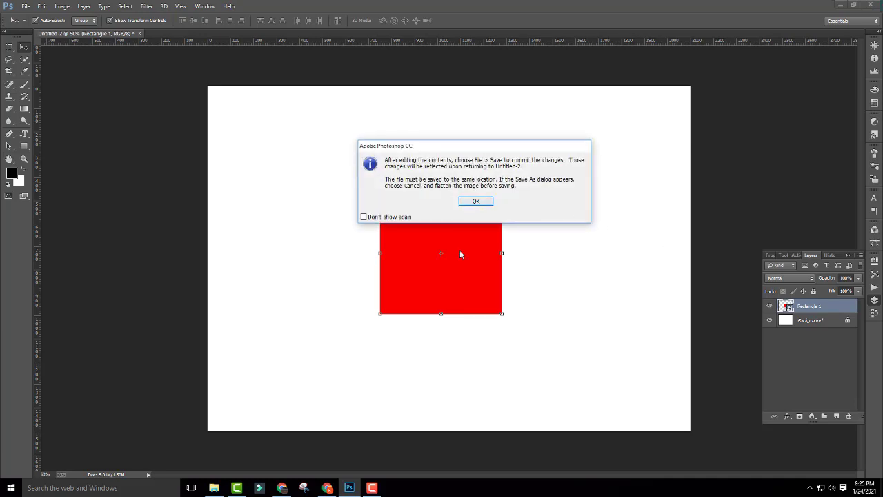
left_click_drag(485, 146, 510, 191)
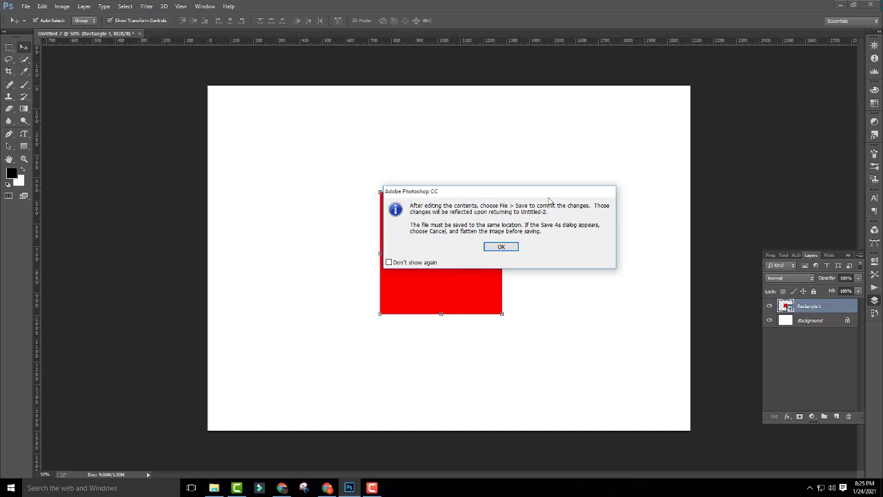
left_click(501, 247)
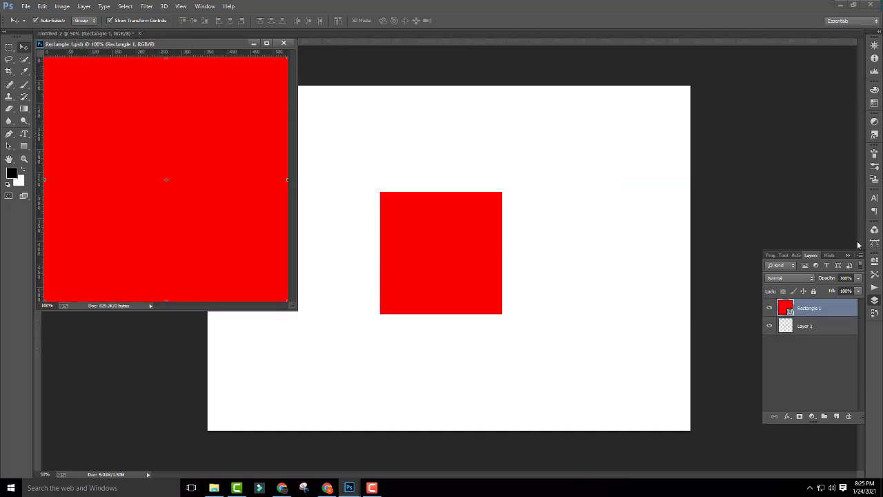
Open the girl-529013_1920 image from the Desktop
left_click_drag(226, 46, 522, 88)
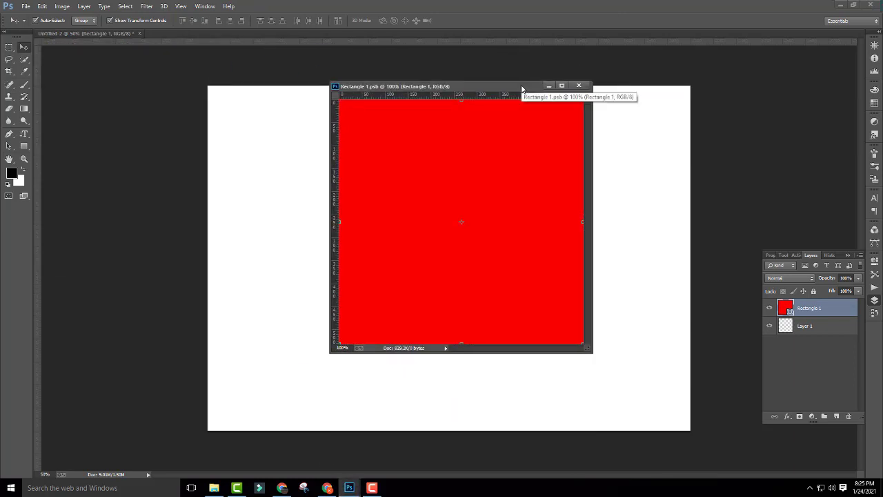
left_click(26, 7)
left_click(49, 28)
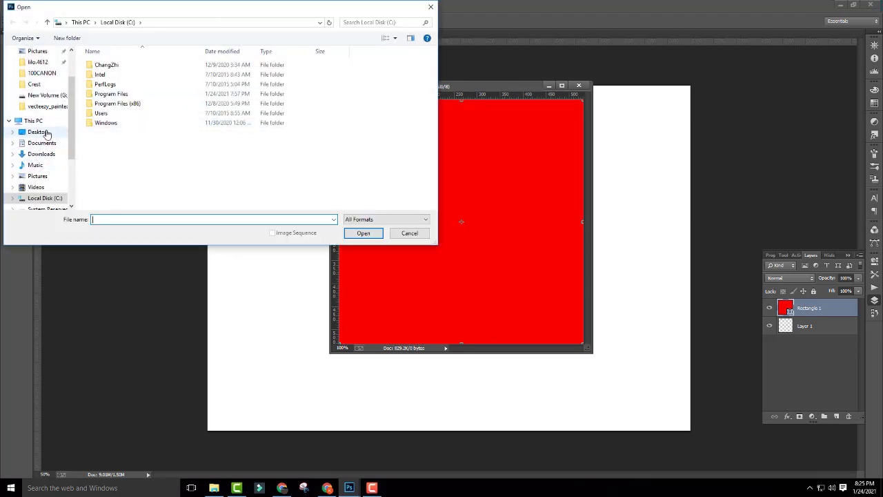
left_click(37, 132)
scroll(369, 158, "down", 3)
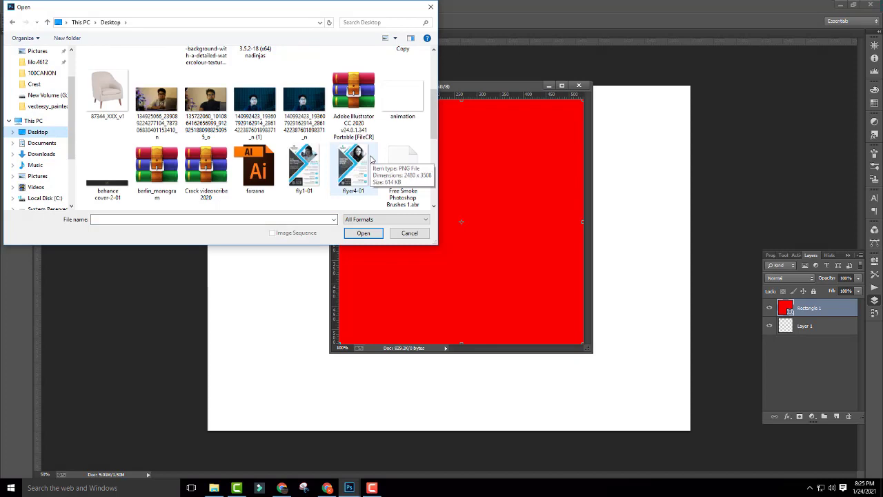
scroll(370, 159, "down", 2)
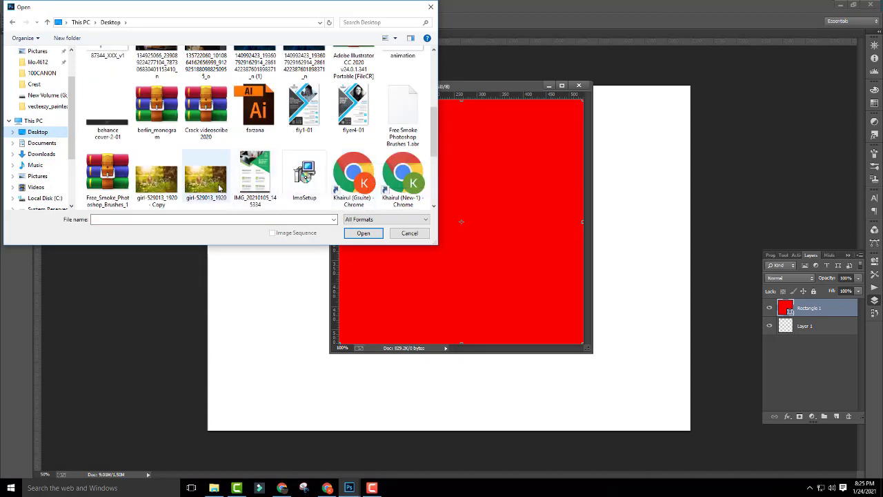
left_click(207, 181)
left_click(364, 234)
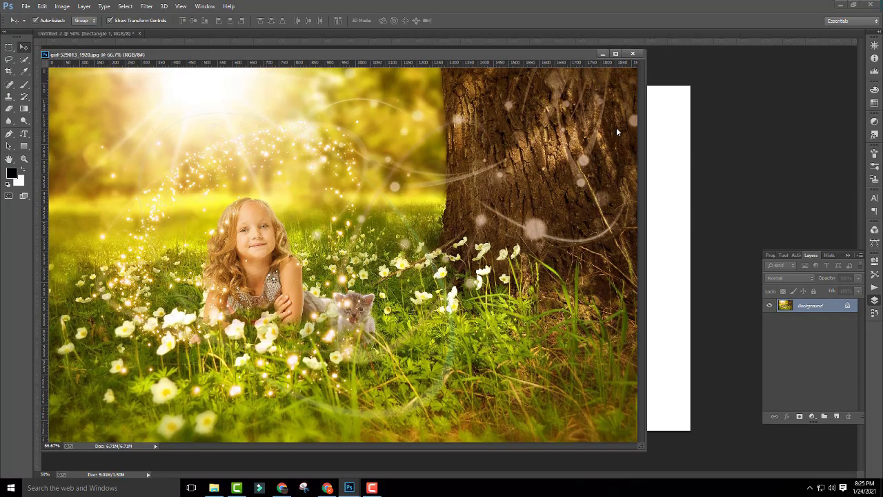
Copy the girl photo into Rectangle 1.psb and position it within the square
left_click_drag(503, 54, 640, 166)
mouse_move(479, 323)
left_mouse_down()
mouse_move(488, 243)
mouse_move(469, 143)
mouse_move(487, 155)
left_mouse_up()
left_click(772, 167)
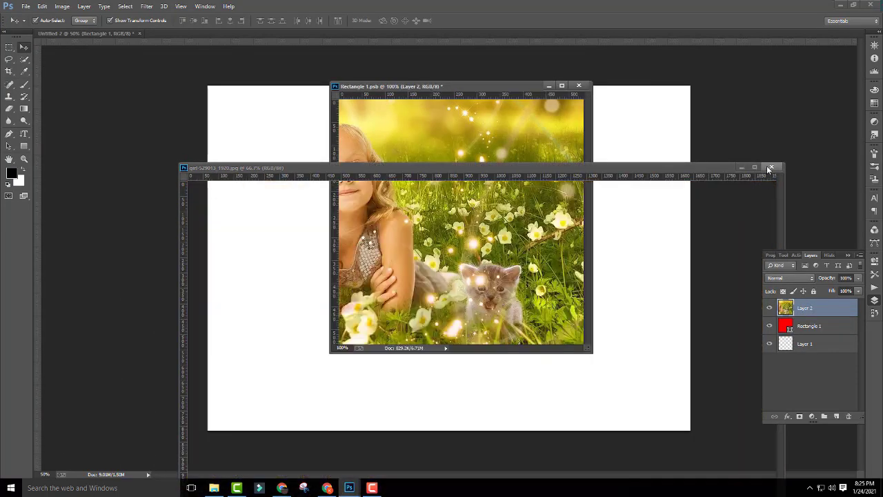
left_click_drag(457, 197, 521, 219)
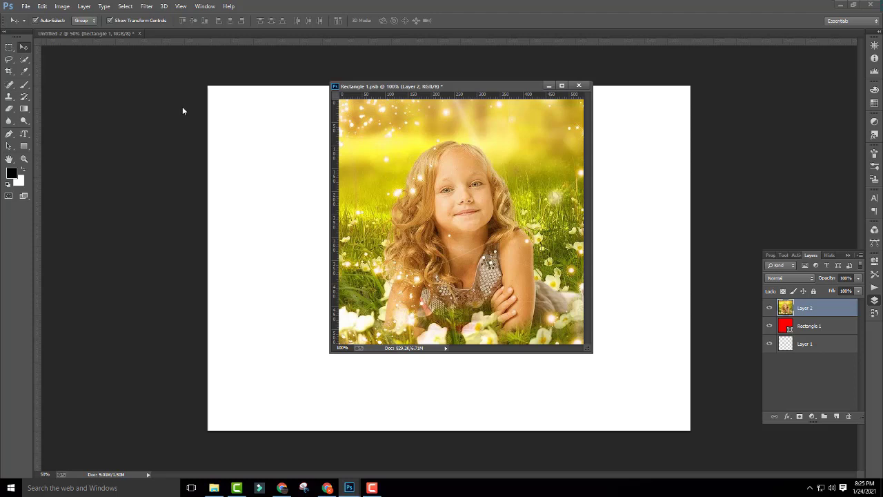
Save and close the smart object, then delete the photo-filled square layer
key("ctrl+s")
left_click(549, 88)
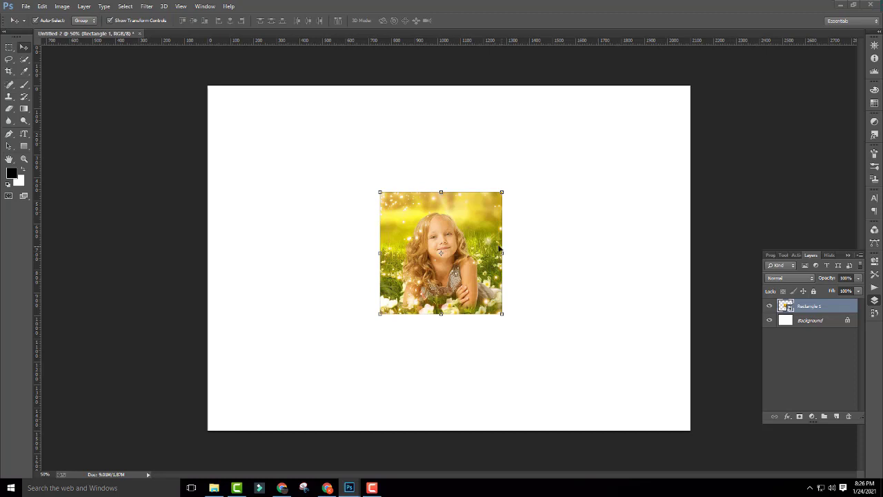
mouse_move(425, 252)
left_mouse_down()
mouse_move(456, 257)
mouse_move(439, 259)
left_mouse_up()
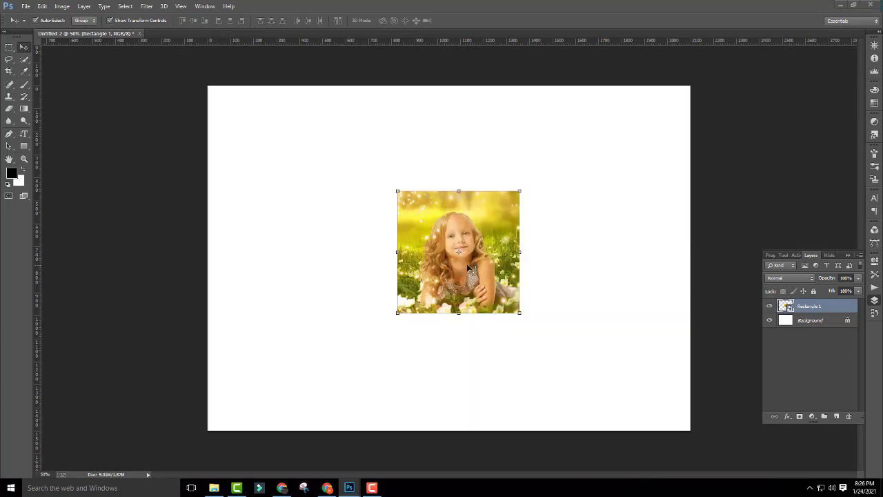
key("Delete")
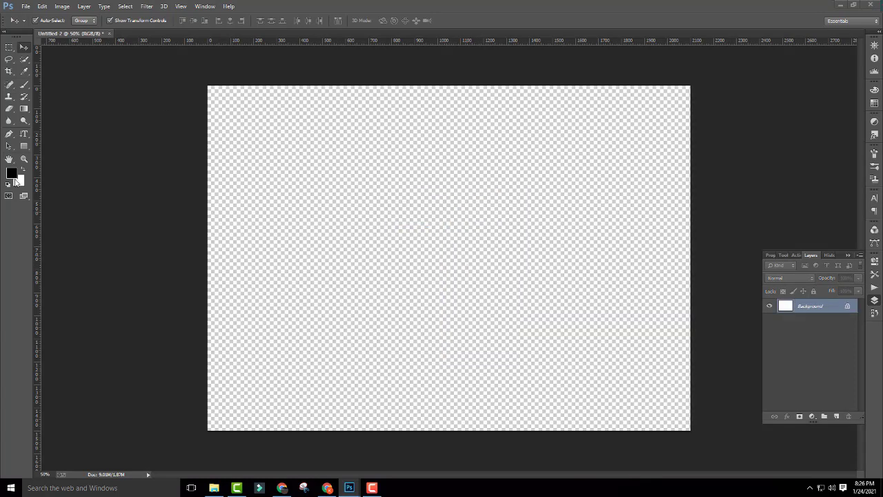
Draw a black square with the Rectangle tool and move it to the right
left_click(24, 146)
left_click_drag(311, 174, 432, 256)
key("shift")
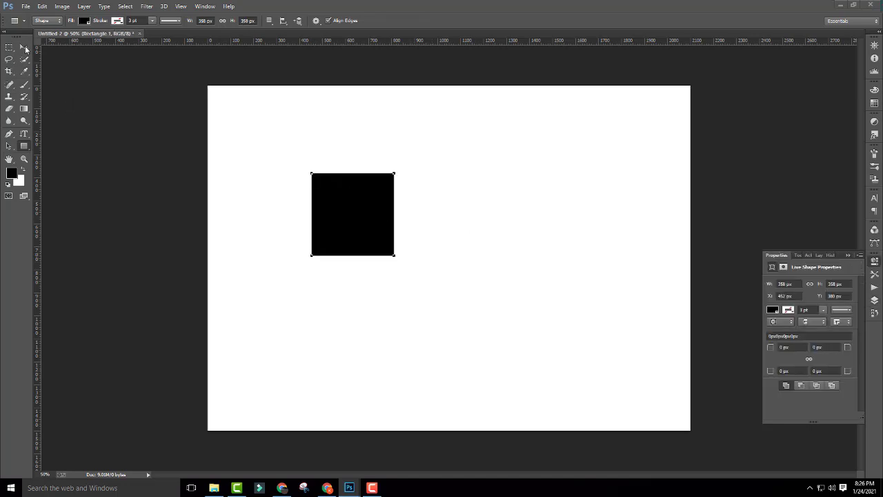
left_click(23, 47)
left_click_drag(431, 234, 861, 263)
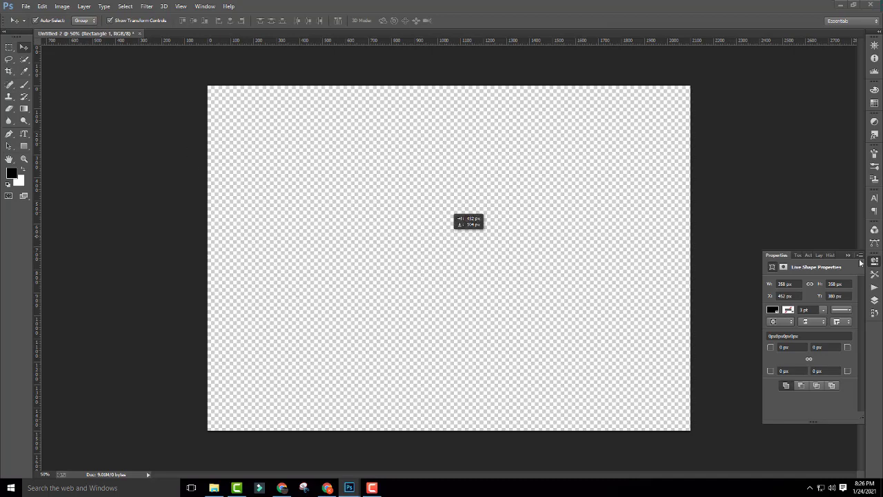
left_click(874, 300)
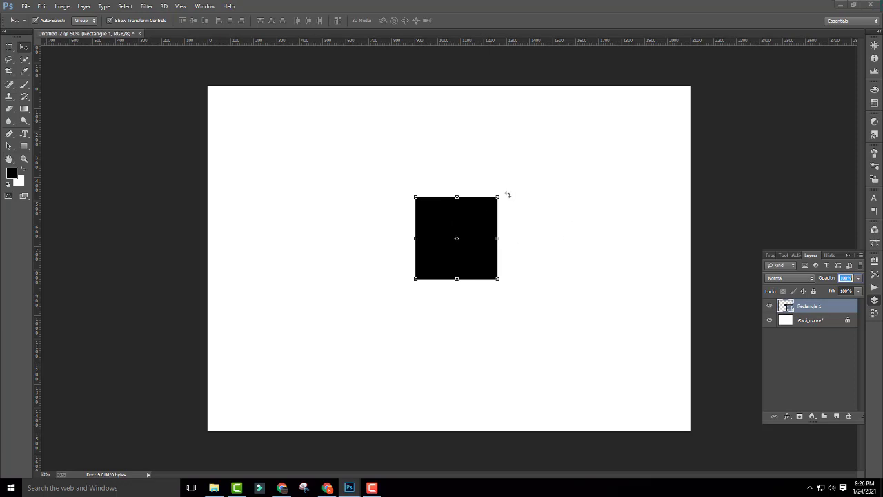
Enlarge the black square to about 215% and move it toward the canvas centre
left_click(498, 194)
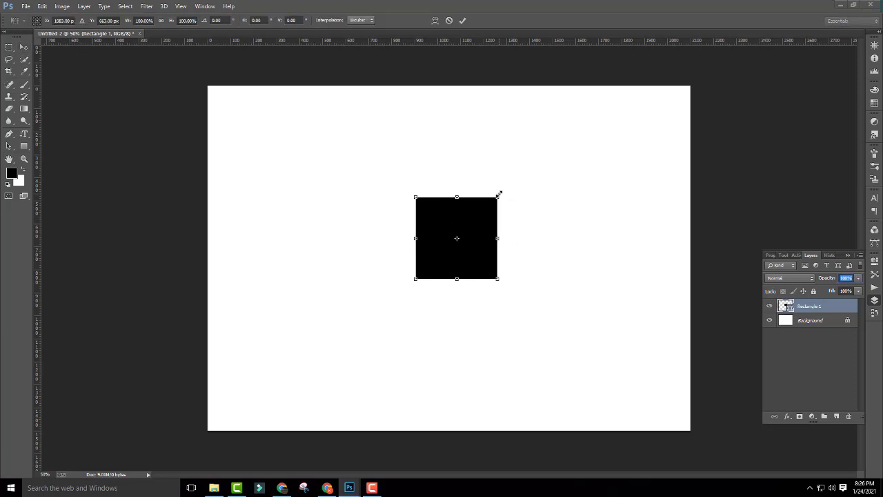
left_click_drag(499, 194, 607, 110)
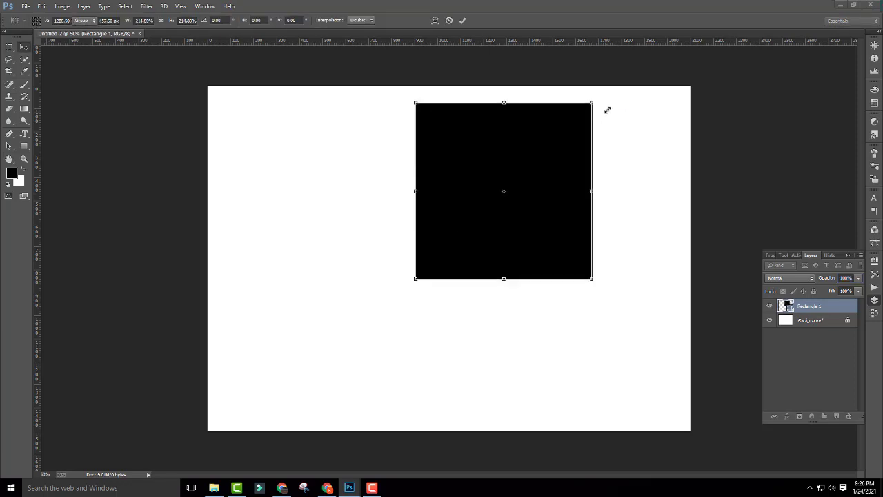
key("Return")
left_click_drag(544, 154, 493, 203)
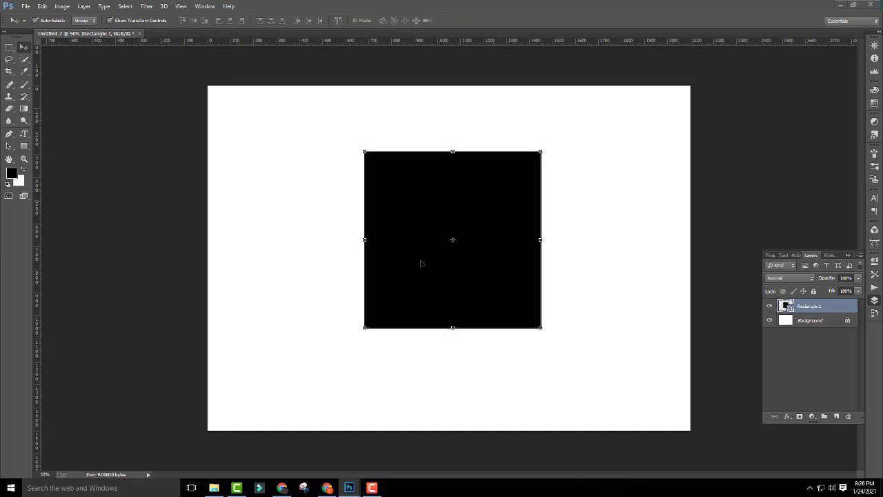
Convert the black square's Rectangle 1 layer into a smart object
right_click(827, 307)
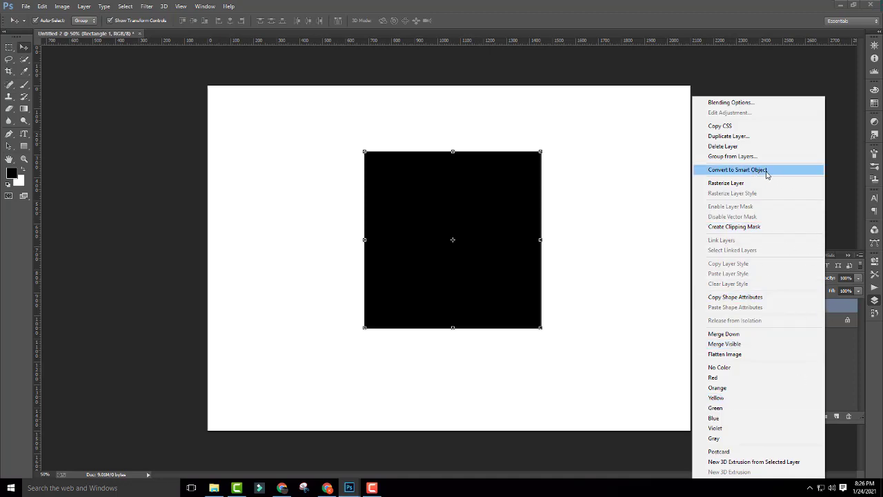
left_click(767, 171)
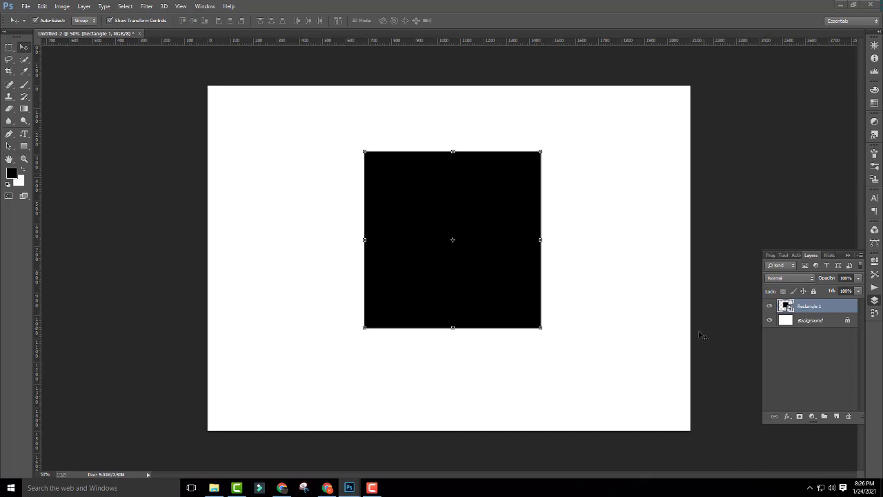
left_click(703, 338)
Open the smart object's contents as a separate Rectangle 11.psb document
left_click(511, 255)
double_click(792, 308)
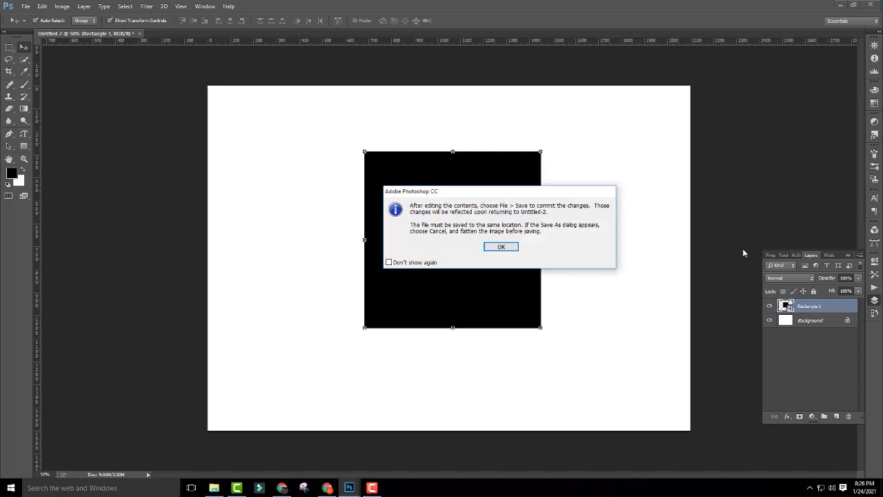
left_click(501, 247)
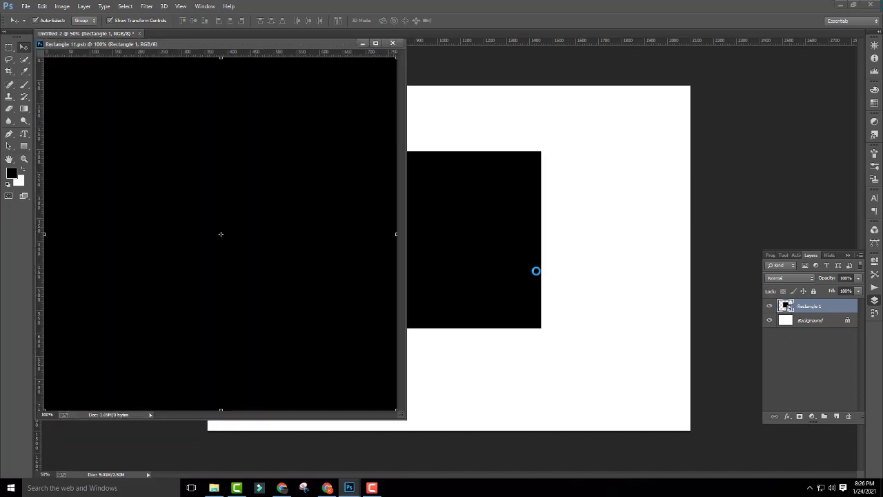
Open the wallpaper JPG photo alongside the docked smart object contents
left_click_drag(272, 45, 443, 40)
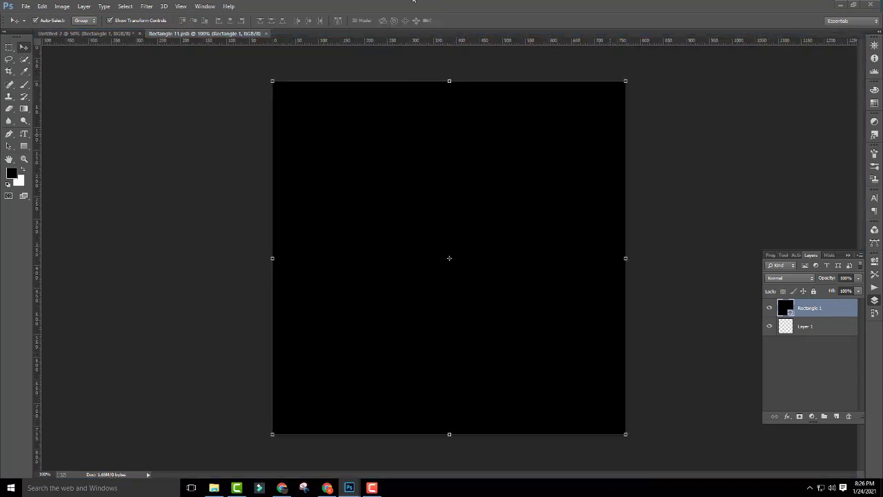
left_click(26, 6)
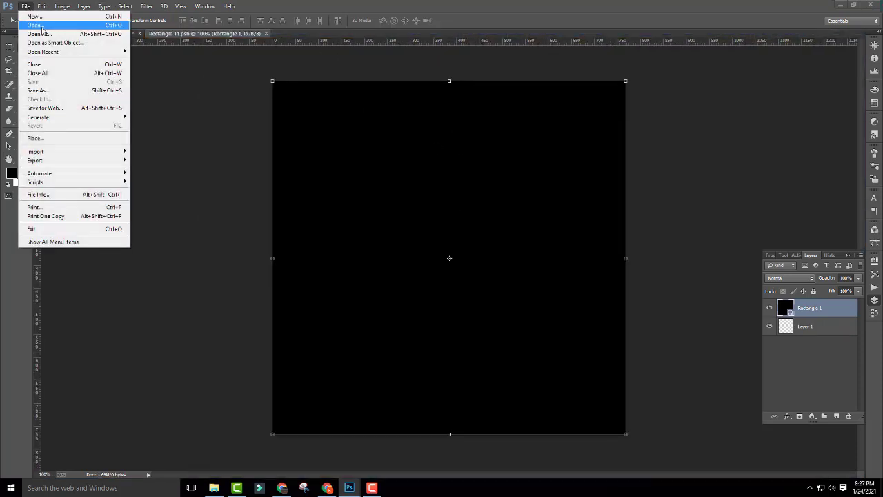
left_click(42, 31)
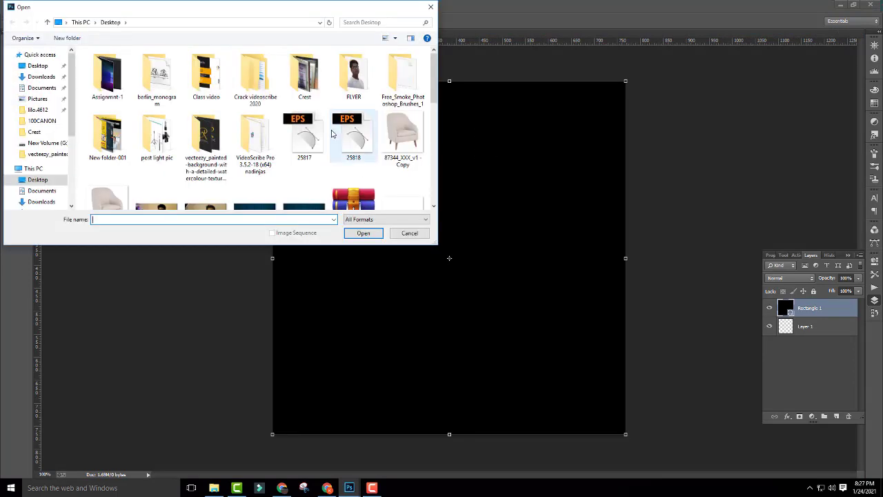
scroll(357, 166, "down", 5)
left_click(365, 167)
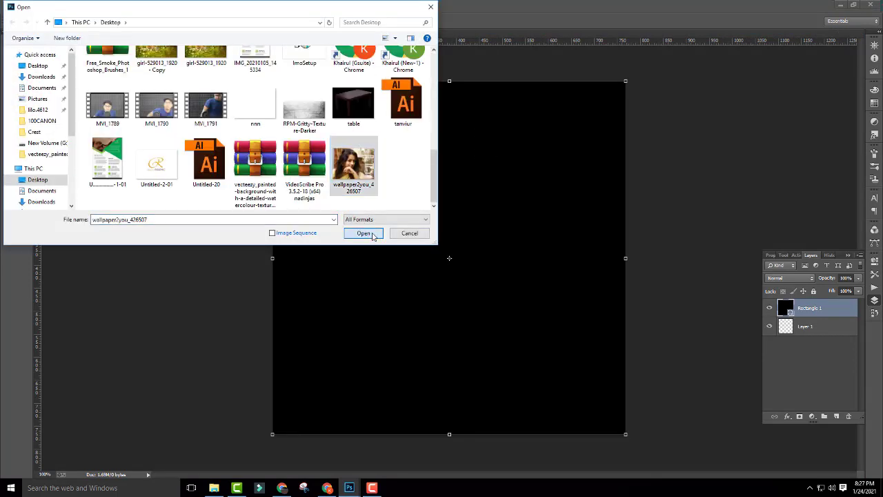
left_click(363, 233)
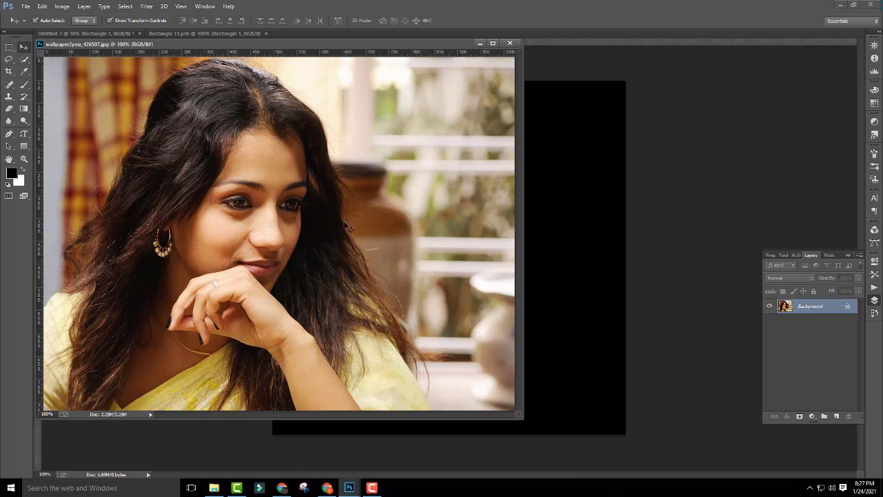
Place the wallpaper photo into the smart object to fill the square, then return to Untitled 2
left_click_drag(584, 254, 584, 253)
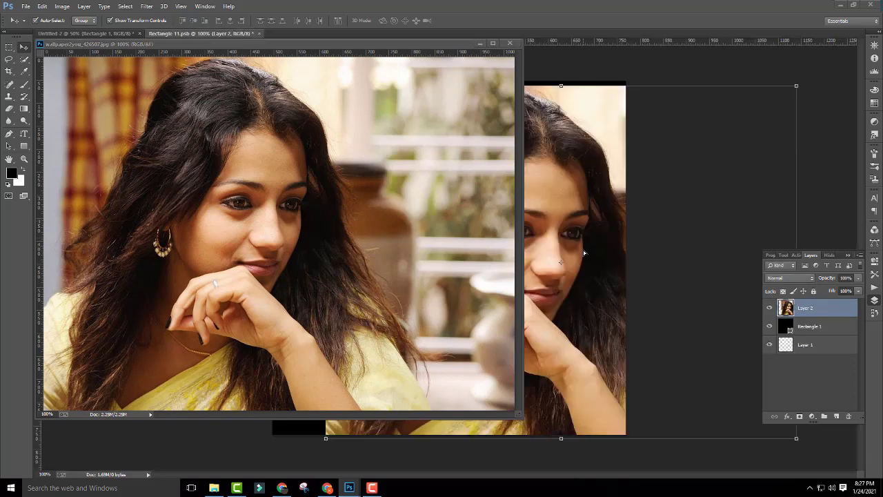
left_click(509, 43)
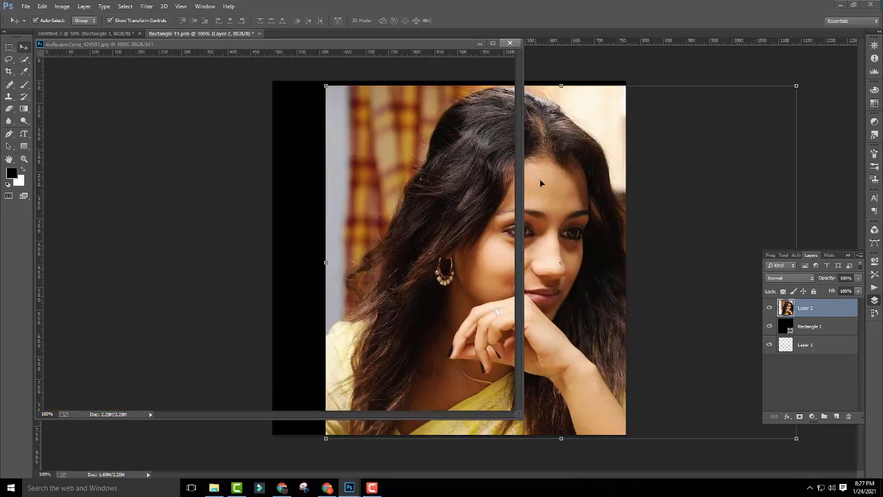
left_click_drag(541, 216, 483, 218)
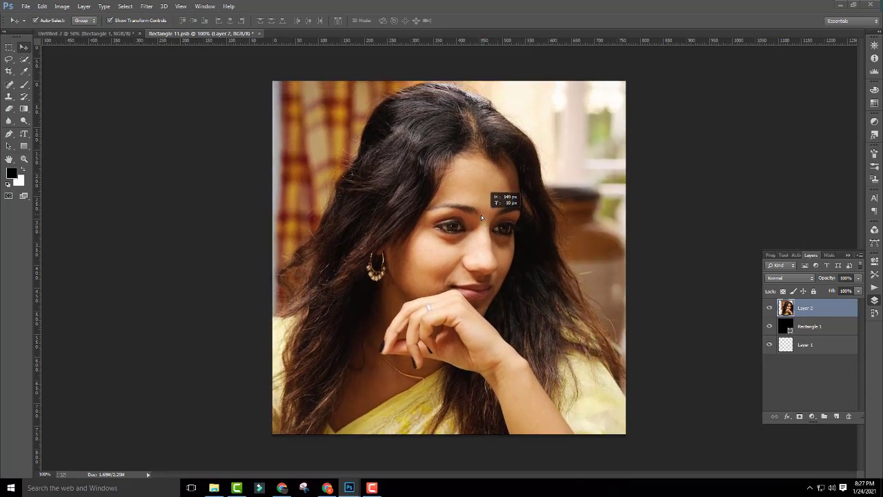
left_click_drag(483, 218, 482, 222)
key("ctrl+t")
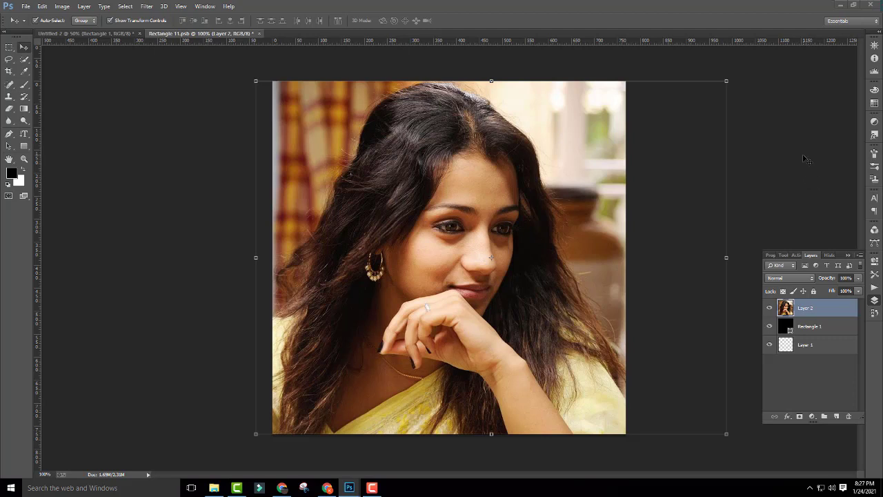
left_click(806, 159)
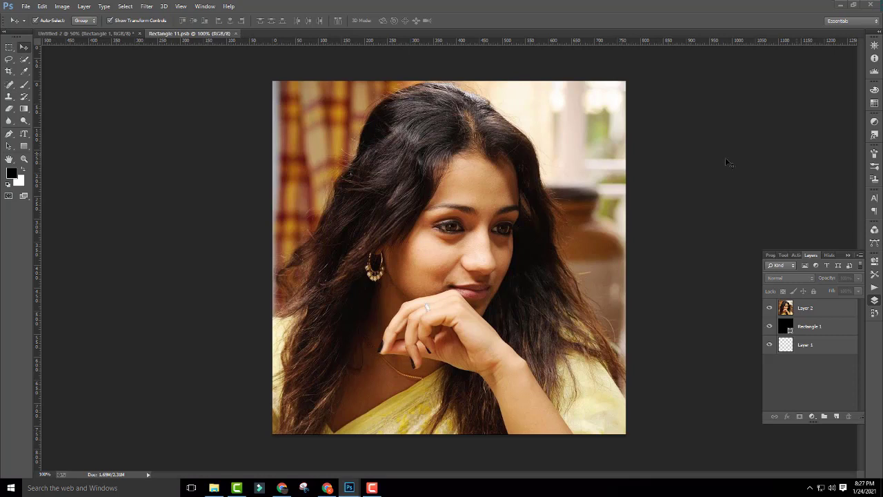
left_click(65, 34)
Select the photo smart object, nudge it slightly down-left, and delete it
left_click(656, 212)
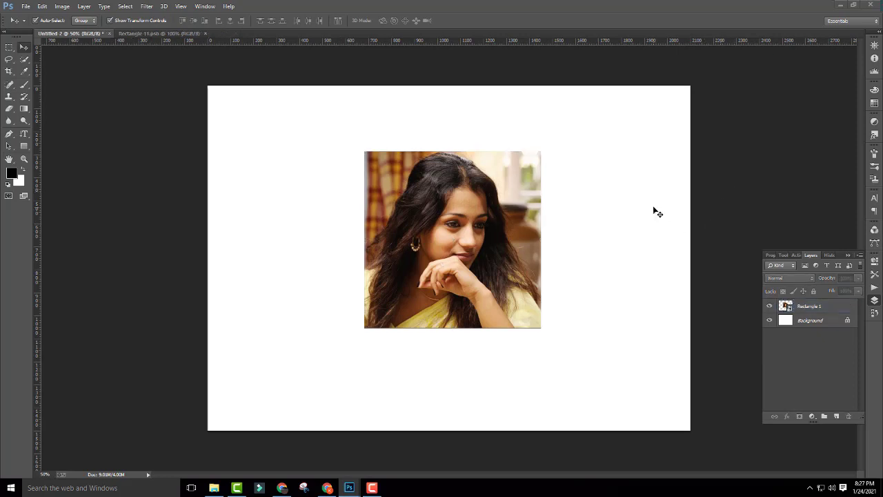
left_click(489, 242)
left_click_drag(449, 229, 434, 239)
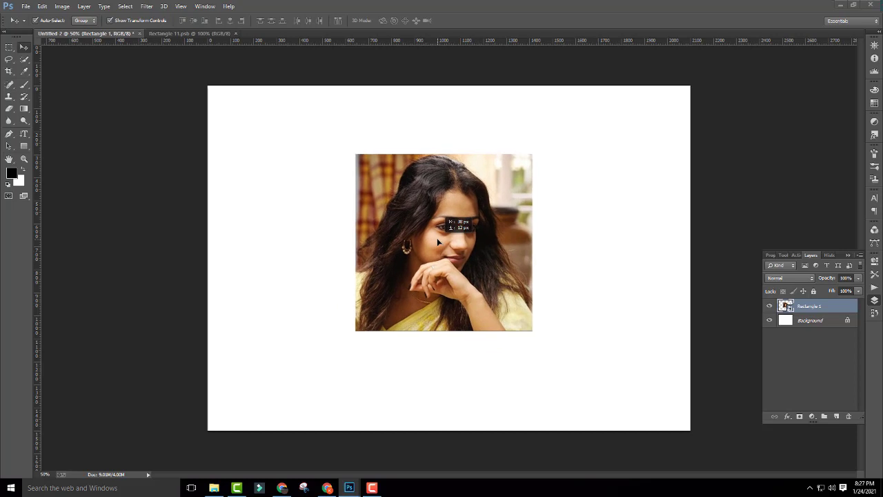
left_click_drag(433, 239, 435, 243)
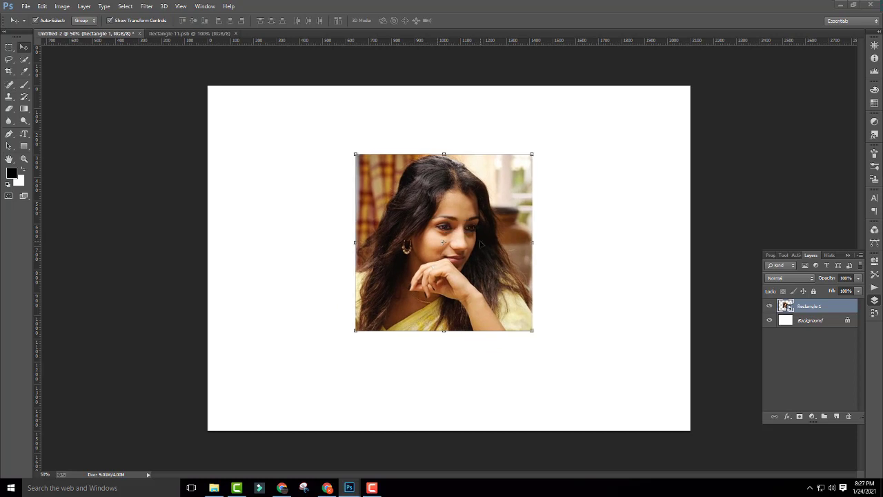
key("Delete")
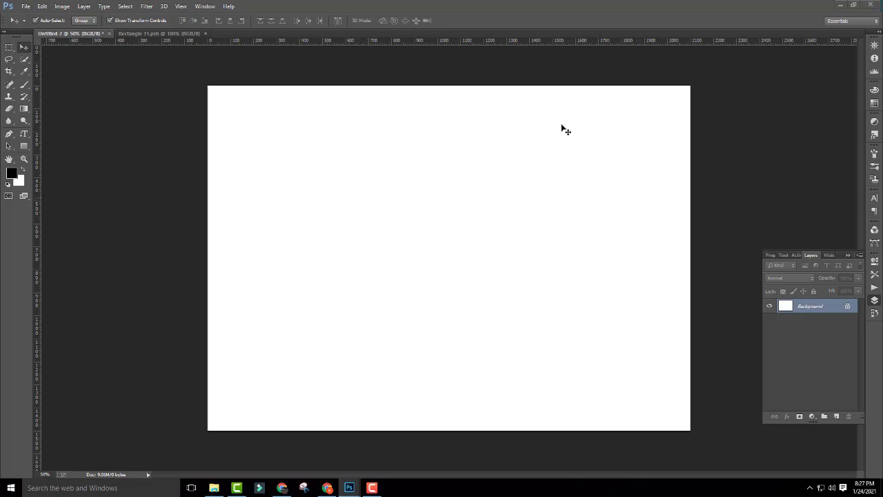
Switch to the Rounded Rectangle Tool with a 10 px corner radius
left_click(25, 146)
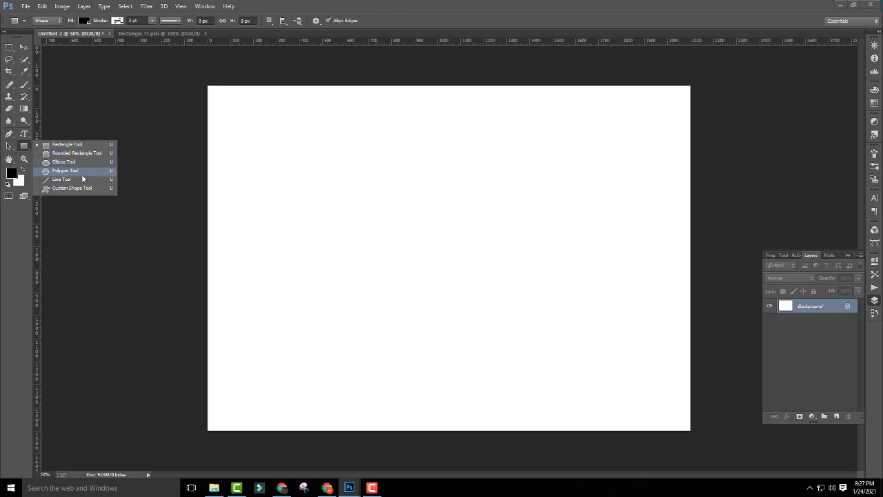
left_click(24, 147)
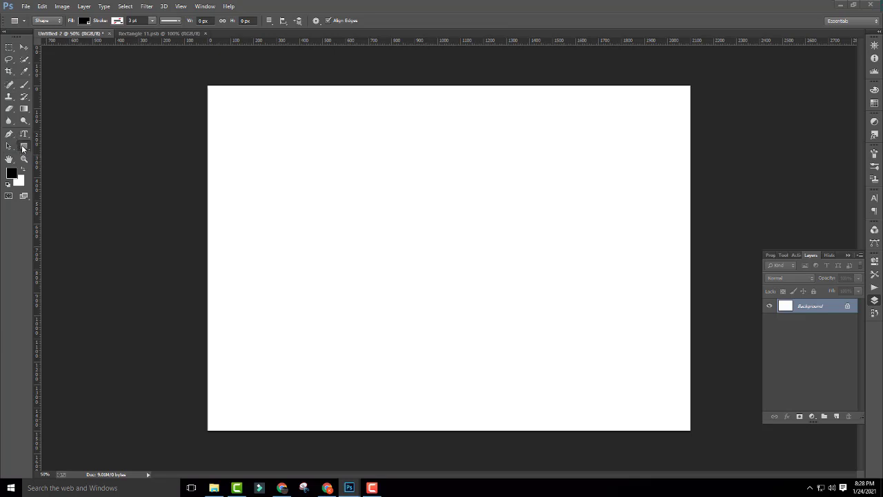
right_click(23, 148)
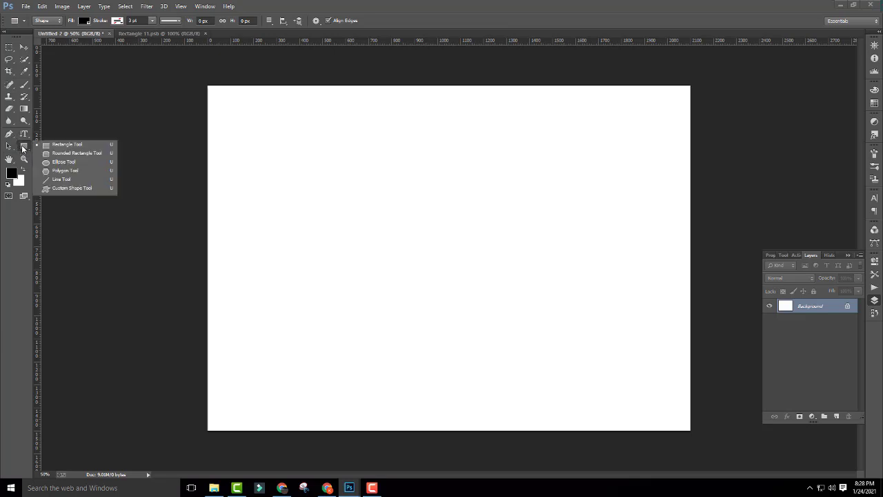
left_click(84, 151)
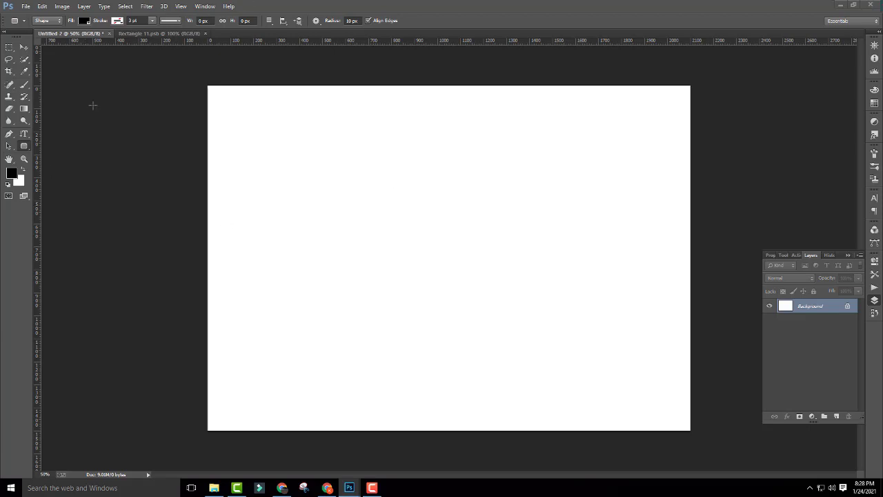
left_click_drag(385, 193, 540, 293)
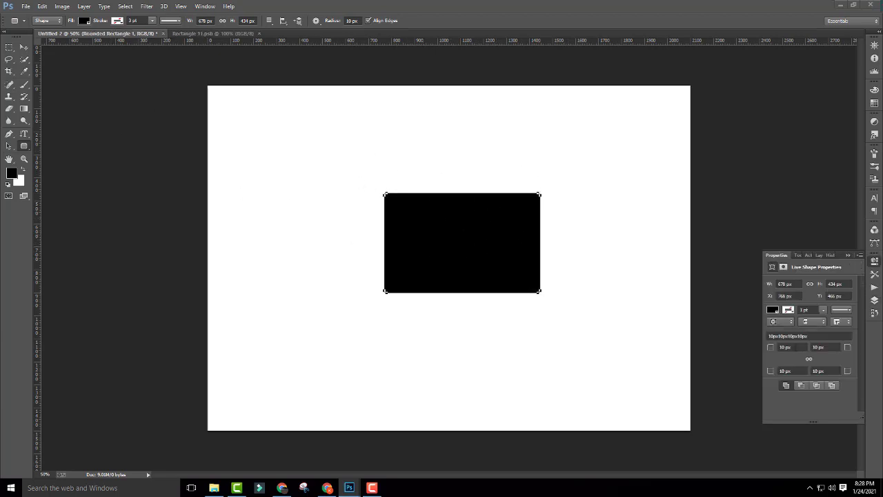
left_click(787, 347)
key("Tab")
key("Tab")
key("Tab")
left_click(793, 349)
type("4")
key("Tab")
type("5")
key("Tab")
type("5")
key("Tab")
type("50")
left_click(24, 47)
mouse_move(502, 258)
left_mouse_down()
mouse_move(476, 285)
mouse_move(460, 237)
left_mouse_up()
left_click(600, 268)
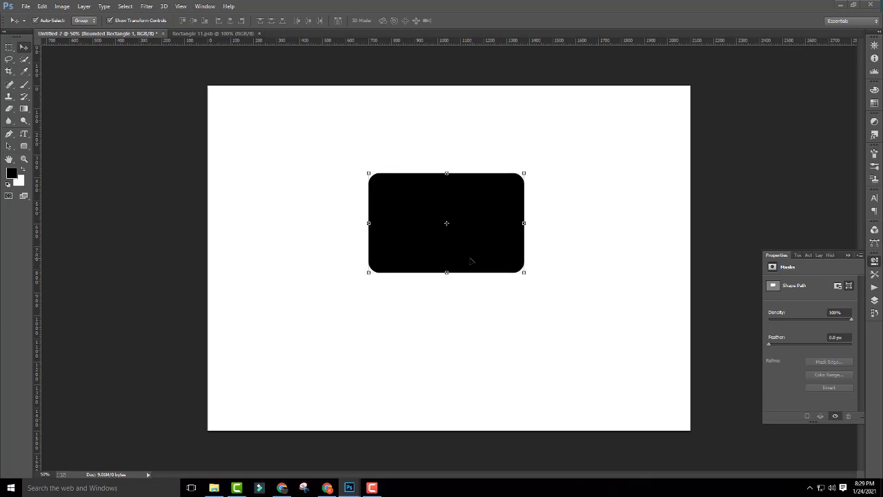
Delete the rounded rectangle and draw two overlapping black plain rectangles
key("Delete")
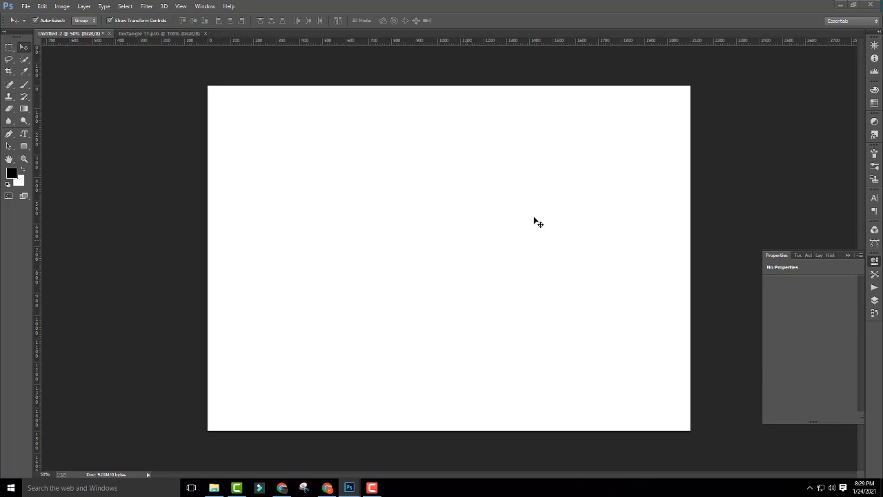
left_click(23, 146)
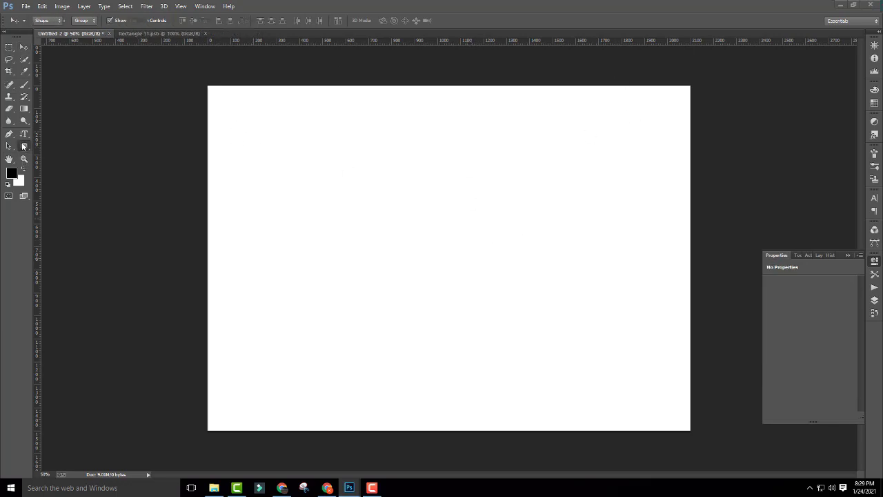
left_click(67, 144)
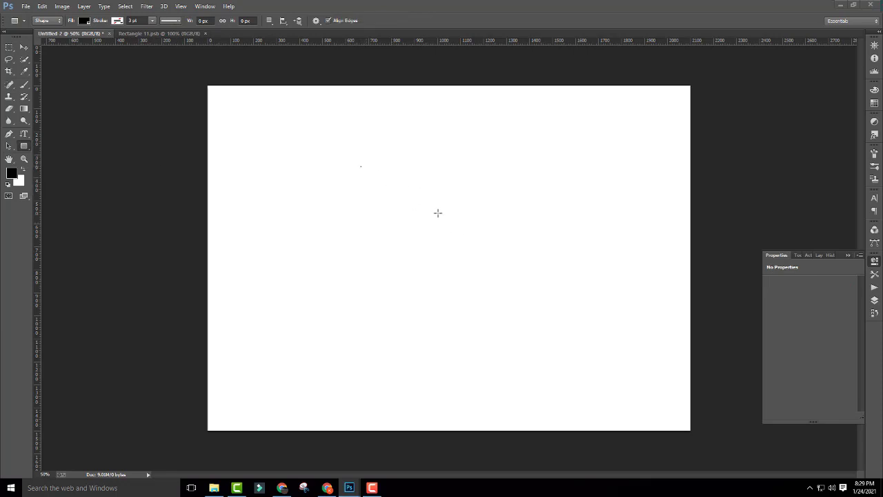
left_click_drag(437, 212, 494, 240)
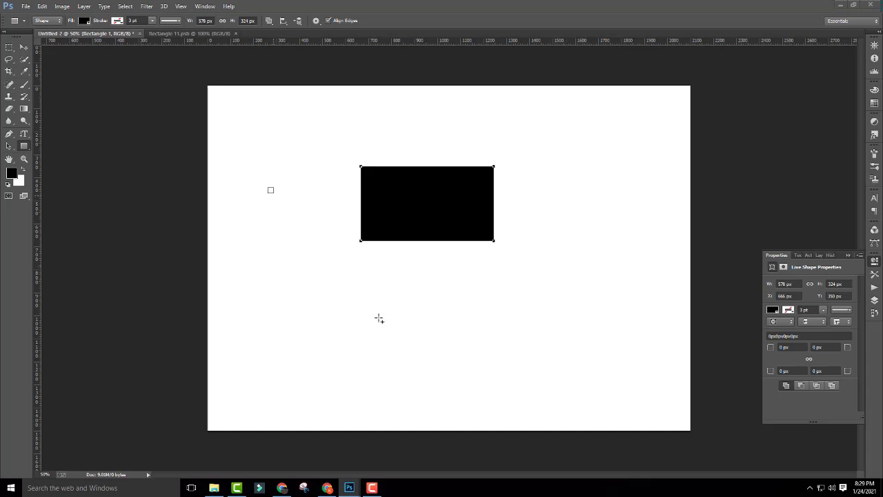
mouse_move(379, 318)
left_mouse_down()
mouse_move(307, 241)
mouse_move(435, 338)
mouse_move(544, 377)
mouse_move(431, 310)
left_mouse_up()
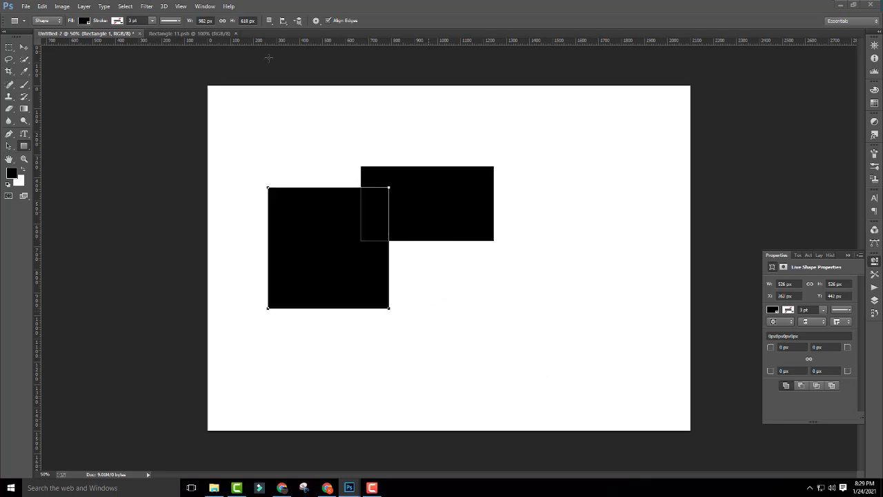
Move both rectangles up and to the right, then delete them
left_click(24, 47)
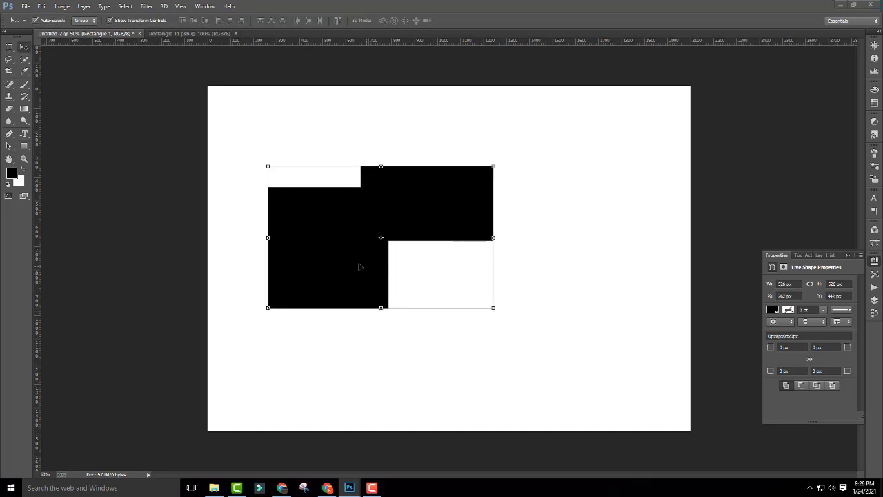
left_click_drag(359, 266, 429, 237)
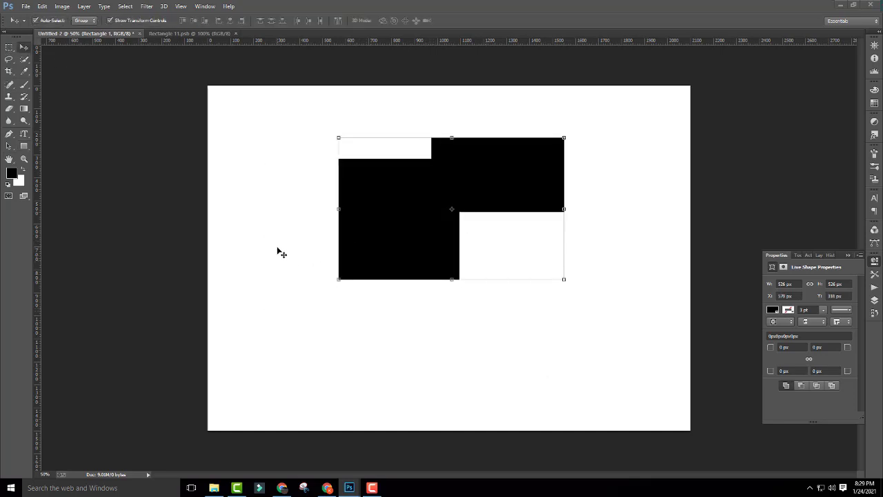
key("Delete")
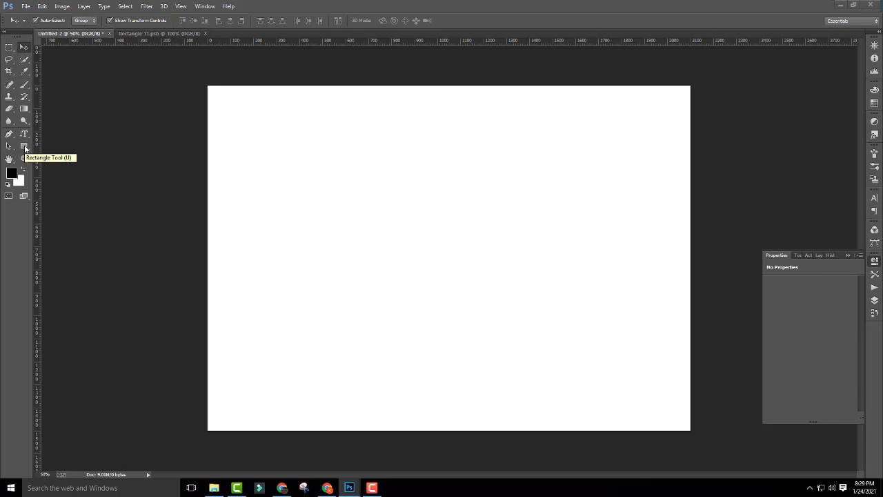
left_click_drag(25, 148, 69, 166)
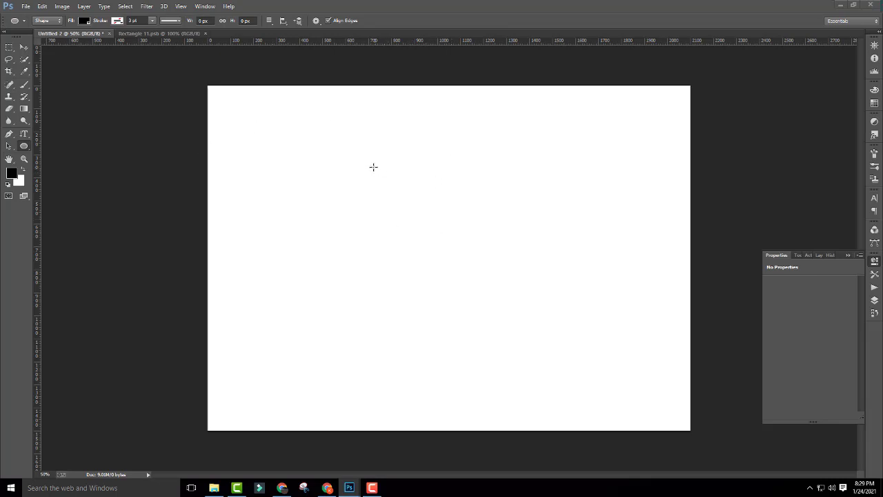
mouse_move(372, 162)
left_mouse_down()
mouse_move(602, 228)
mouse_move(542, 221)
left_mouse_up()
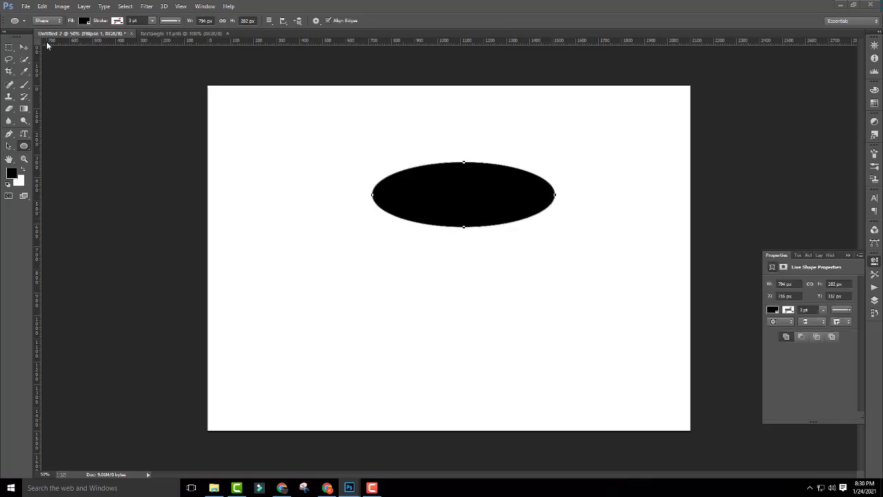
left_click(24, 47)
left_click_drag(444, 160, 456, 159)
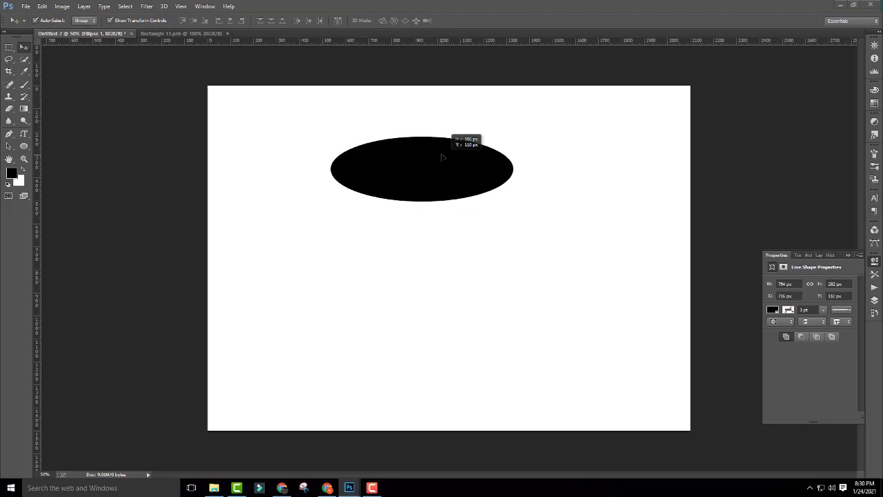
left_click(514, 231)
left_click(476, 181)
left_click_drag(476, 173, 497, 181)
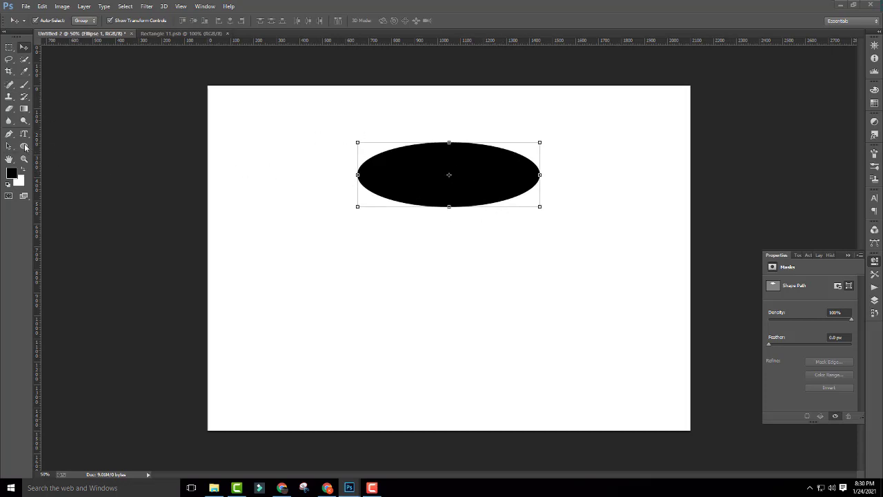
left_click(23, 146)
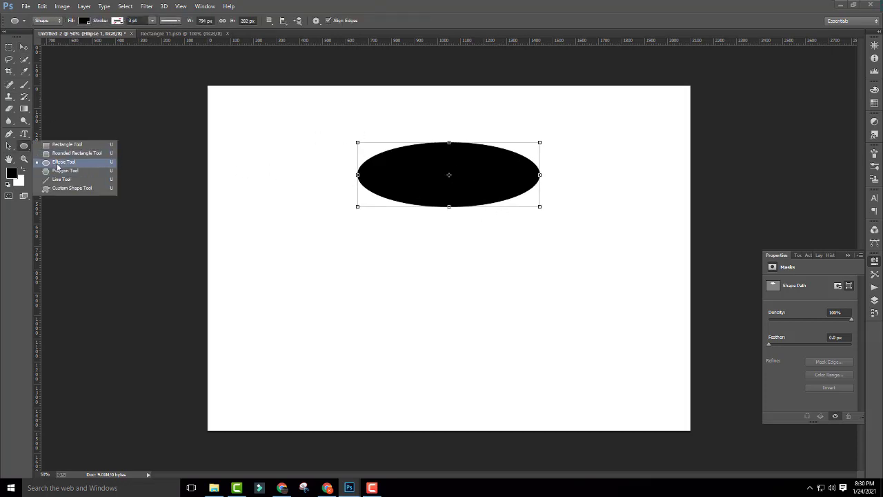
left_click(58, 163)
left_click_drag(393, 231, 557, 345)
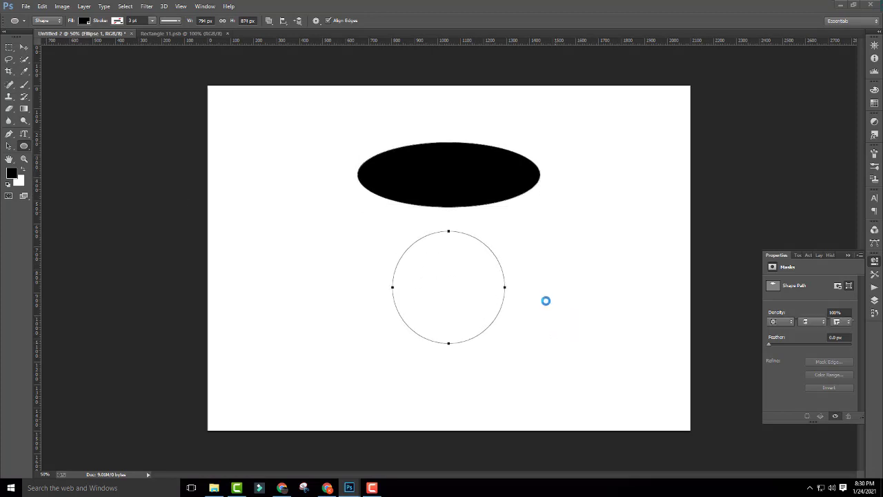
left_click(26, 48)
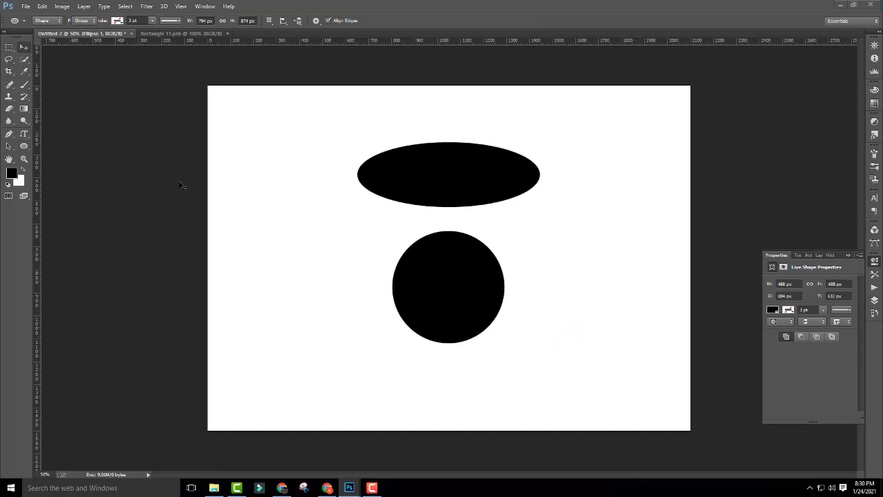
left_click_drag(440, 296, 426, 269)
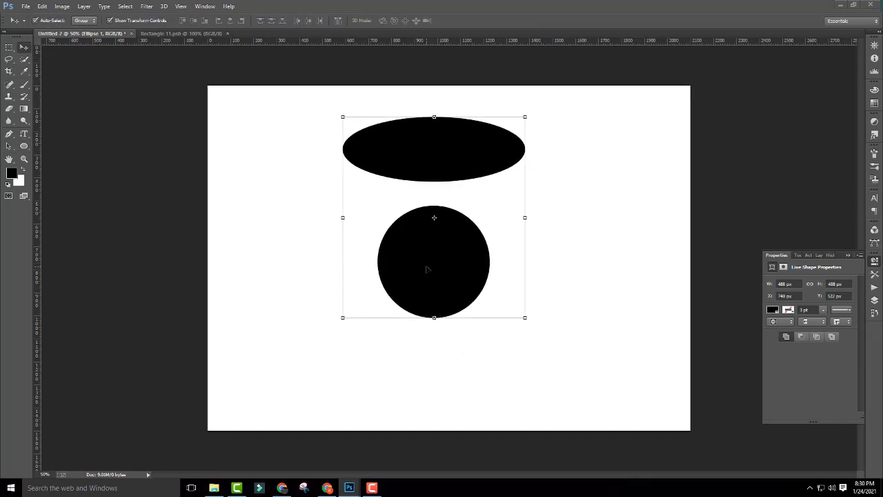
key("Delete")
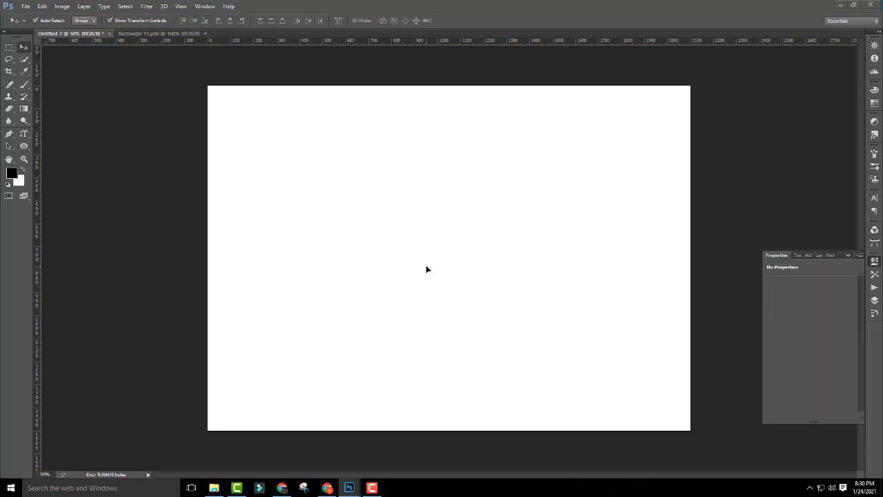
Switch to the Polygon Tool with 5 sides and cancel the low-memory warning
left_click(24, 146)
left_click(24, 146)
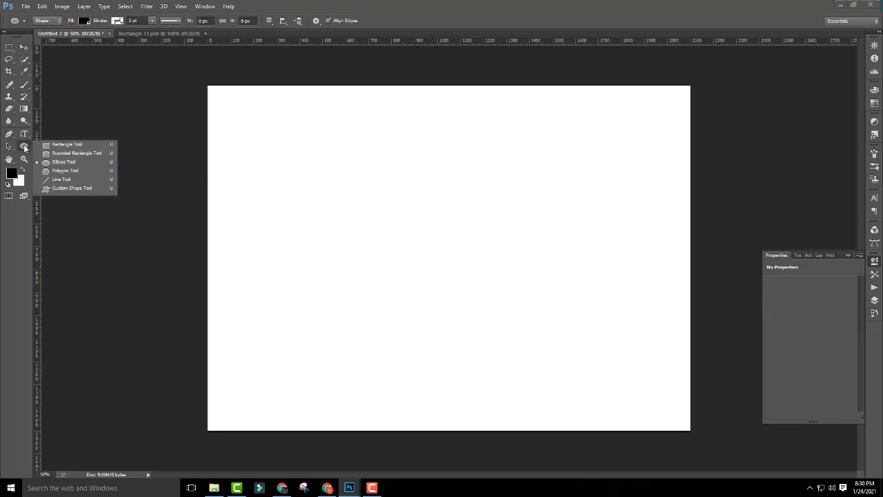
left_click(77, 171)
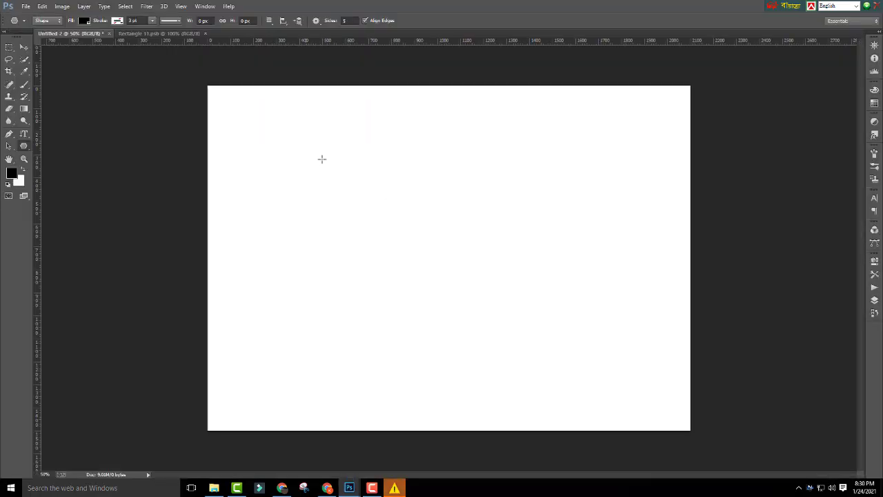
left_click(400, 494)
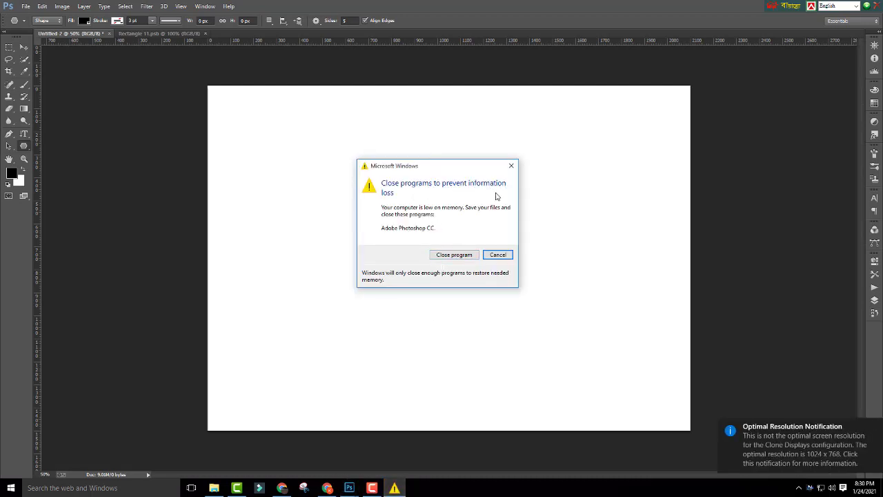
left_click(497, 256)
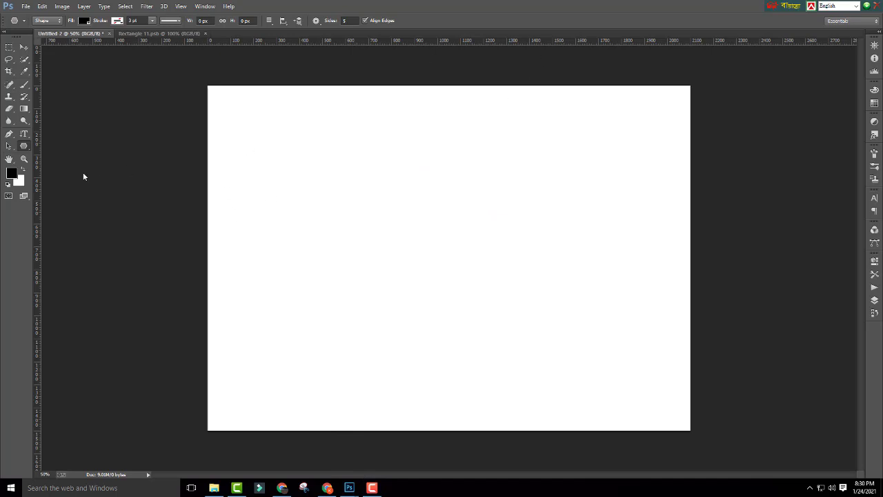
Drag out a black pentagon near the top centre of the blank canvas
left_click(24, 144)
mouse_move(413, 165)
left_mouse_down()
mouse_move(429, 203)
mouse_move(463, 231)
mouse_move(419, 216)
mouse_move(409, 182)
mouse_move(407, 205)
mouse_move(426, 241)
mouse_move(456, 203)
mouse_move(459, 235)
mouse_move(541, 301)
mouse_move(430, 163)
mouse_move(477, 239)
mouse_move(466, 220)
left_mouse_up()
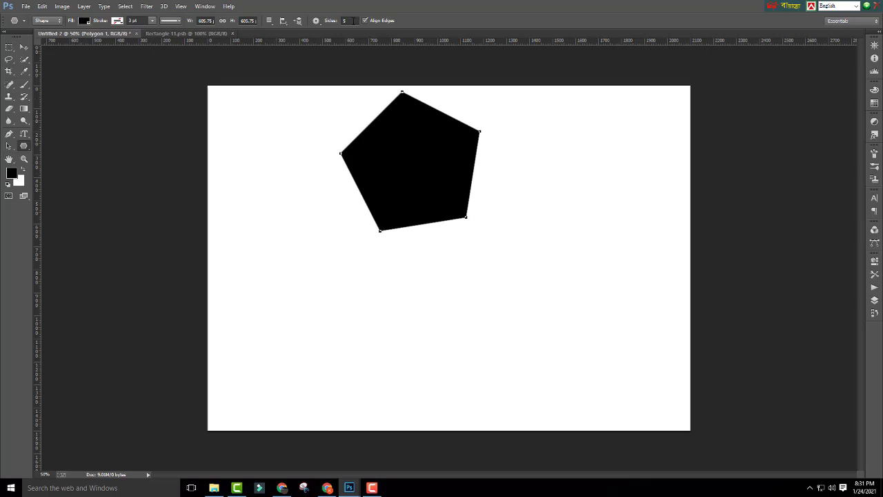
left_click(353, 20)
Draw a square right of the pentagon, a hexagon at left, and a heptagon below
left_click_drag(516, 223, 557, 266)
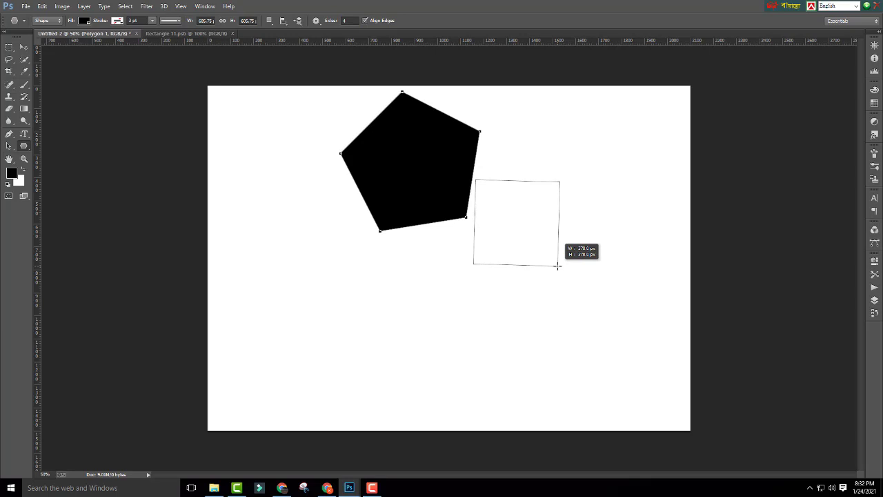
left_click_drag(558, 266, 558, 266)
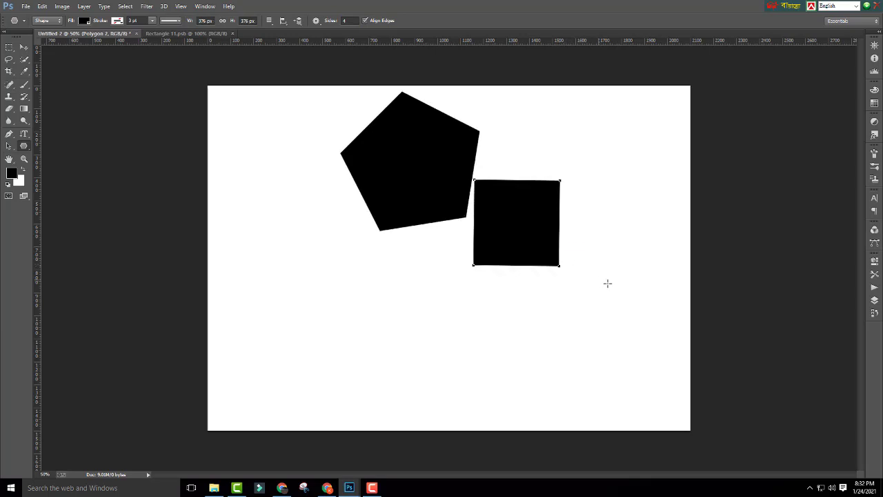
double_click(344, 21)
type("6")
left_click_drag(270, 235, 311, 257)
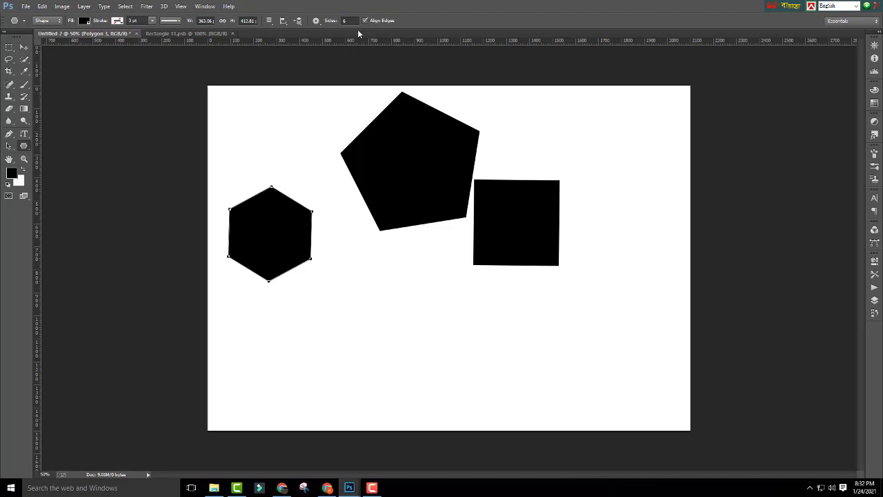
left_click(352, 21)
type("7")
left_click_drag(447, 275, 500, 321)
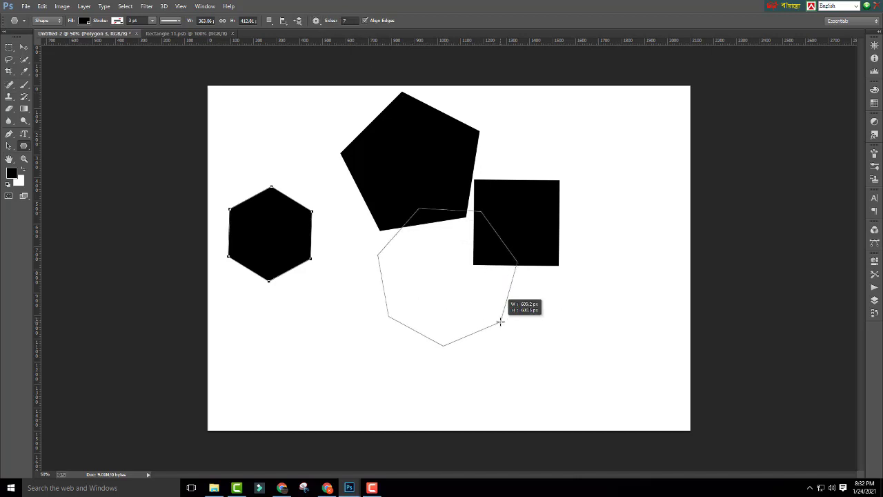
left_click_drag(500, 322, 498, 327)
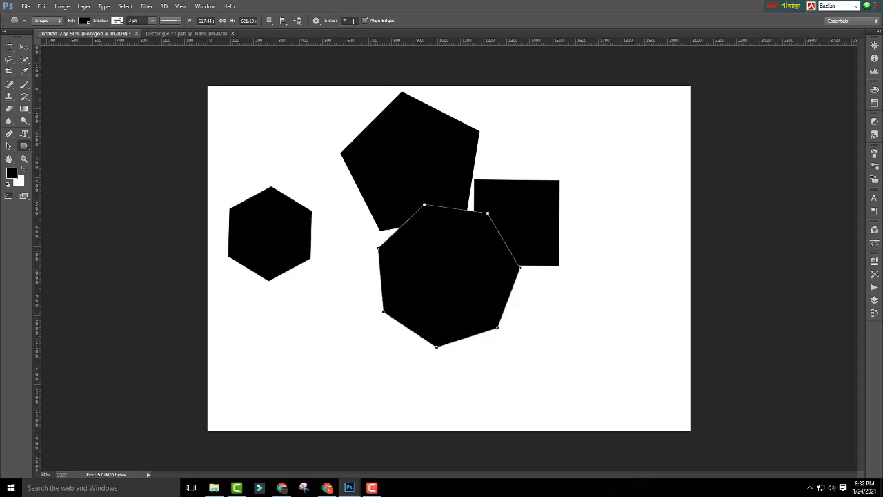
Draw a 10-sided polygon at top right and move the square below it
left_click(350, 21)
type("10")
left_click_drag(588, 128, 621, 160)
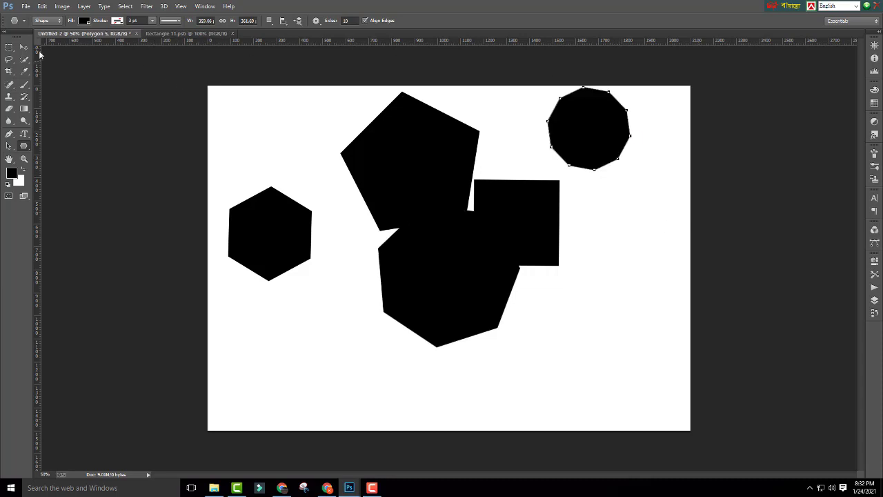
left_click(23, 47)
left_click_drag(568, 140, 608, 324)
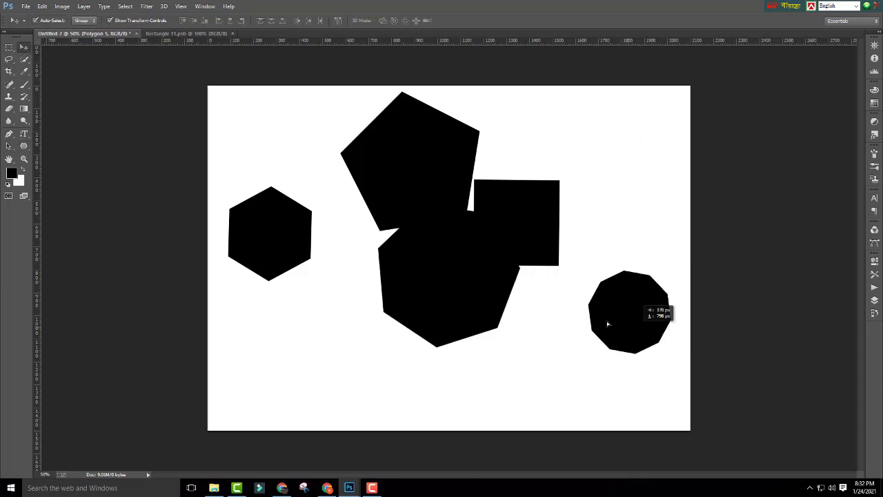
left_click_drag(608, 324, 628, 147)
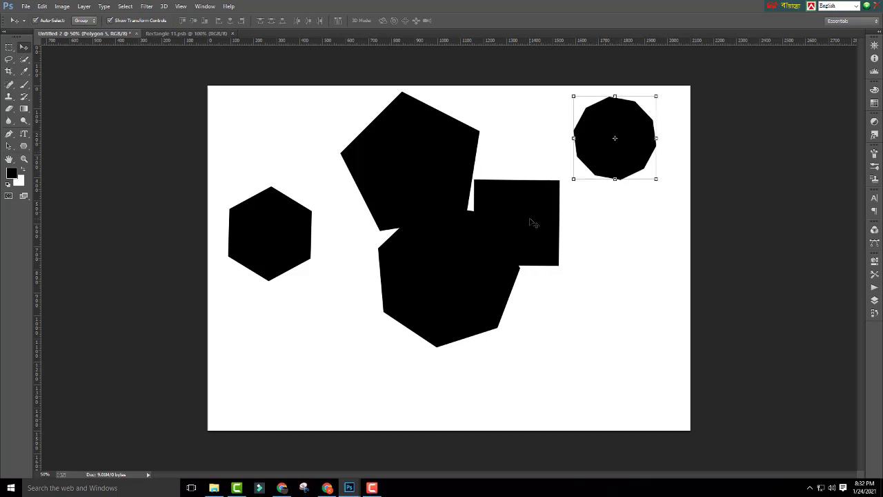
left_click_drag(534, 223, 630, 239)
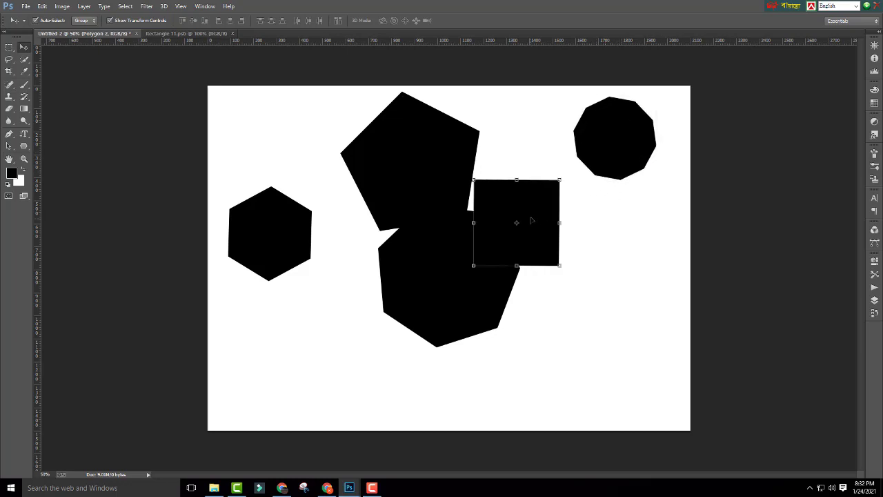
left_click(606, 143)
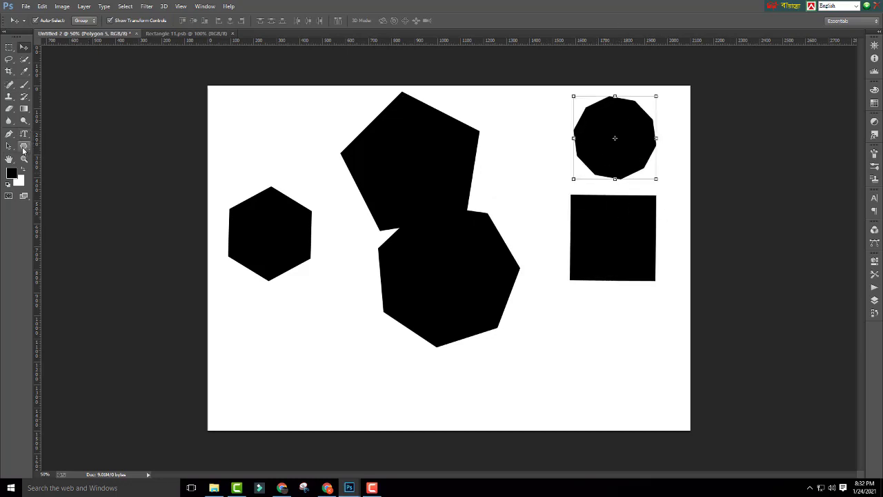
left_click(23, 148)
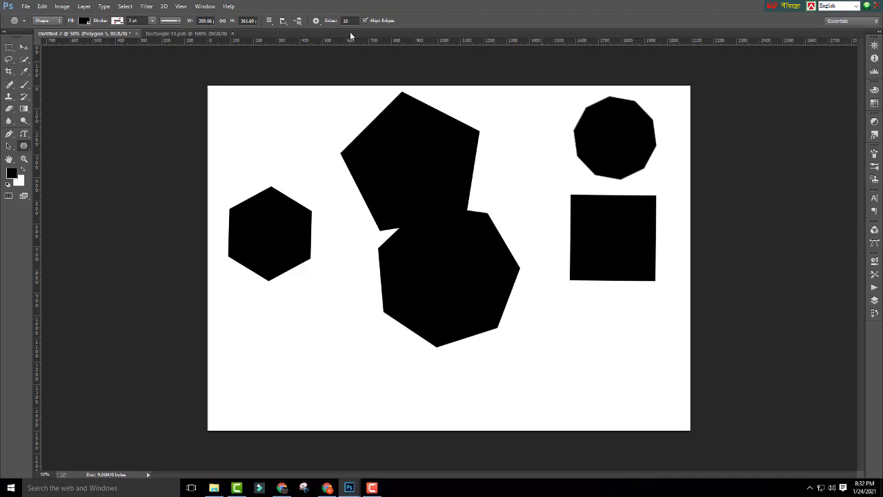
left_click(316, 21)
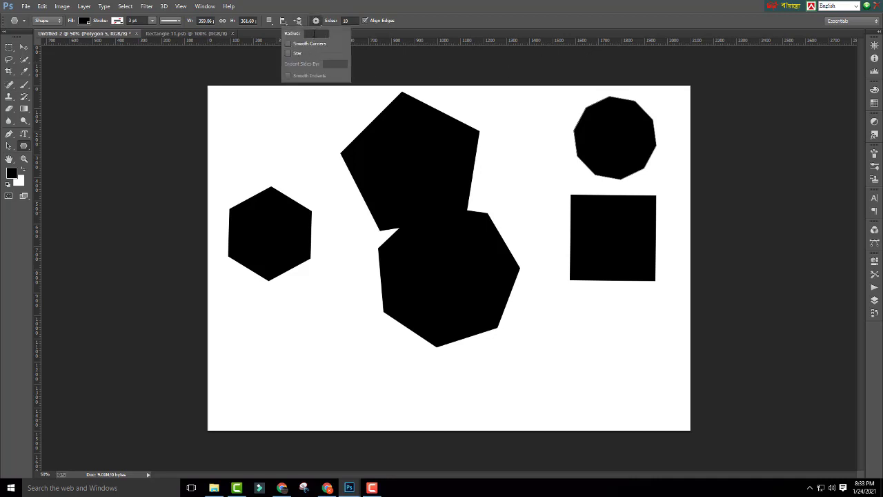
left_click(314, 33)
left_click(315, 34)
left_click(313, 34)
left_click_drag(292, 119, 332, 174)
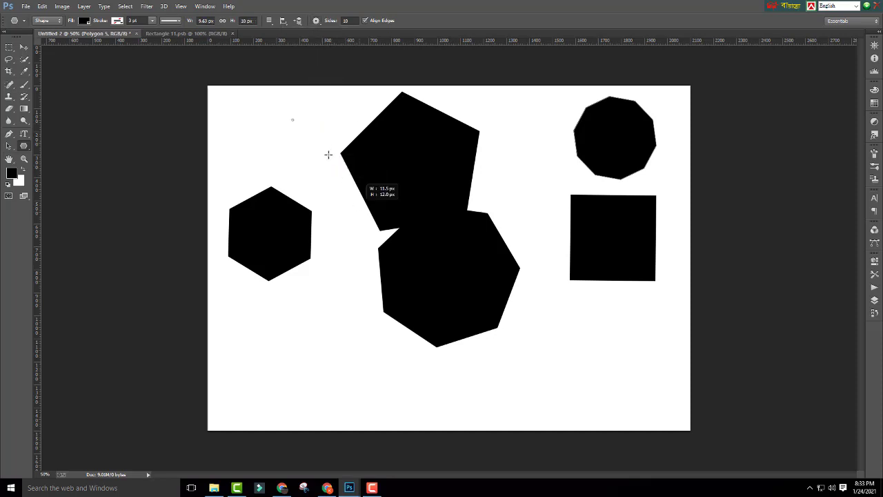
left_click_drag(332, 174, 323, 123)
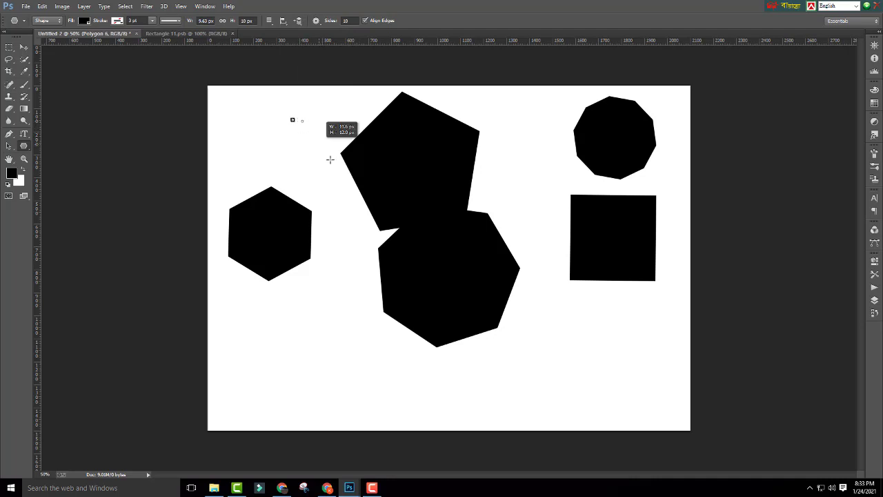
left_click(24, 47)
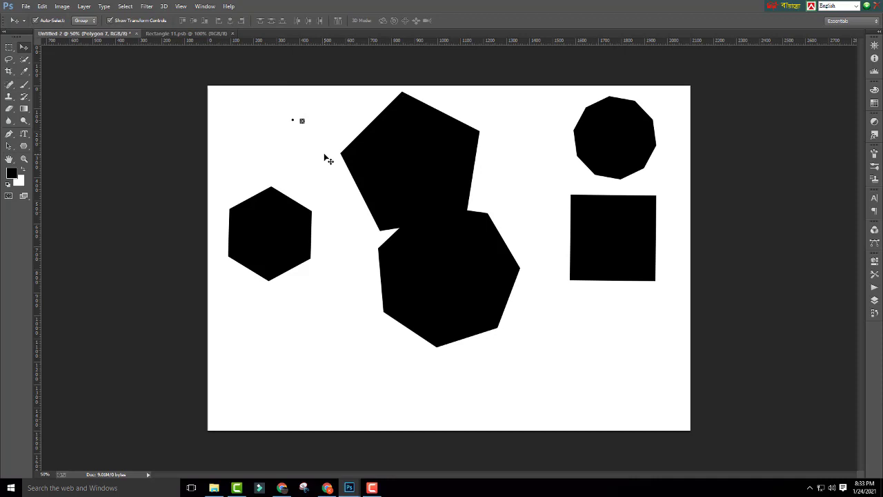
key("Delete")
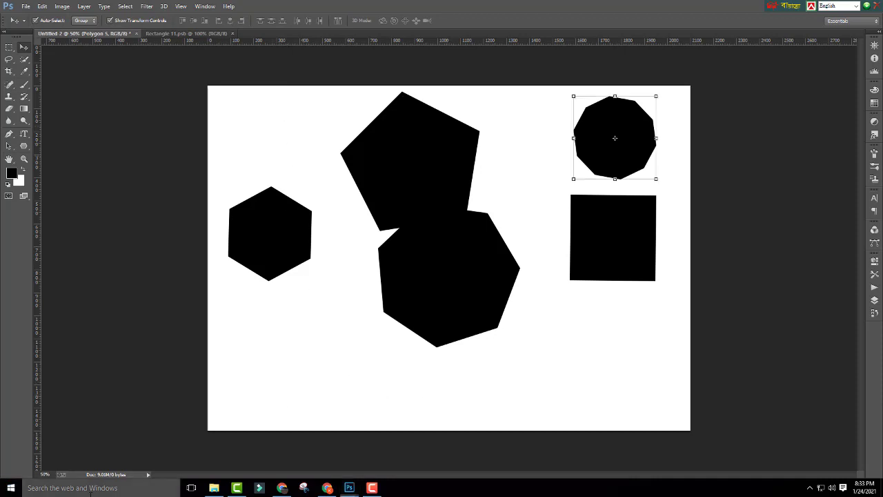
left_click(372, 488)
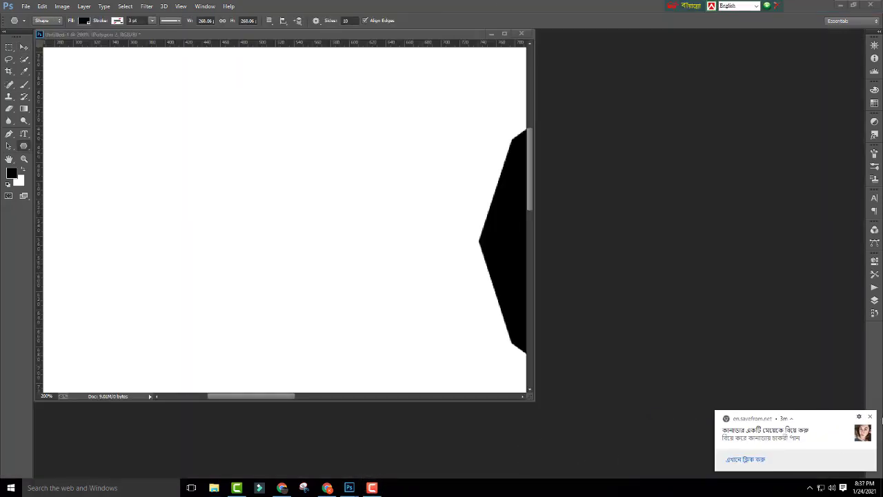
Turn on Star and turn off Smooth Corners in the polygon options
left_click(871, 418)
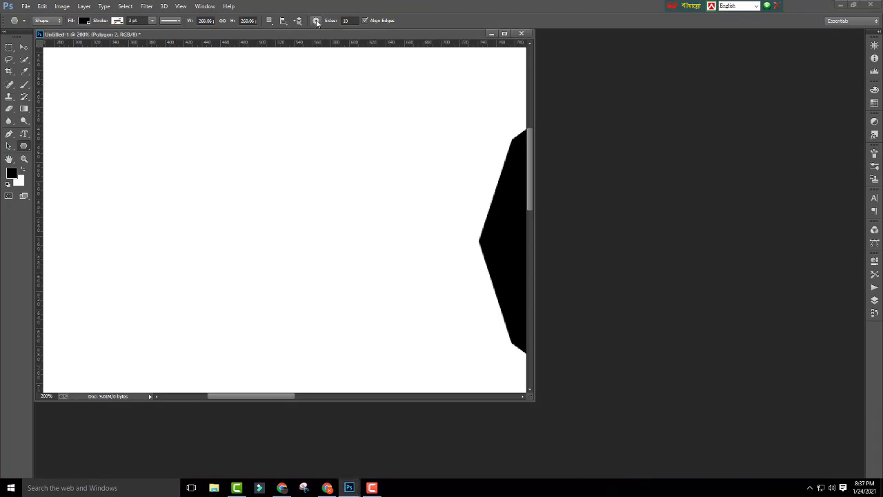
left_click(316, 21)
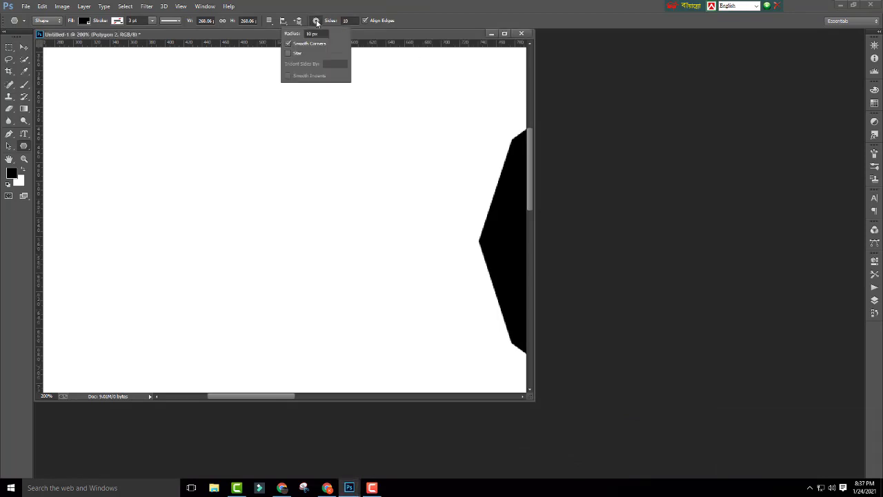
left_click(288, 54)
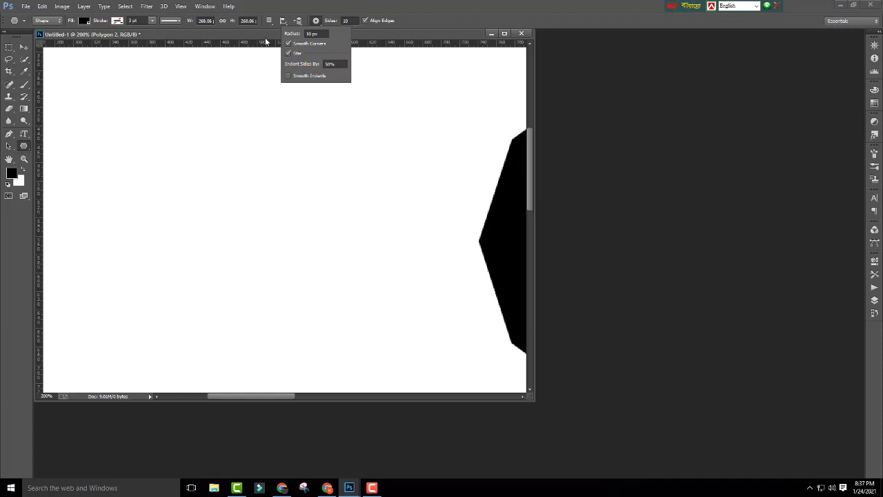
left_click(288, 44)
left_click(355, 14)
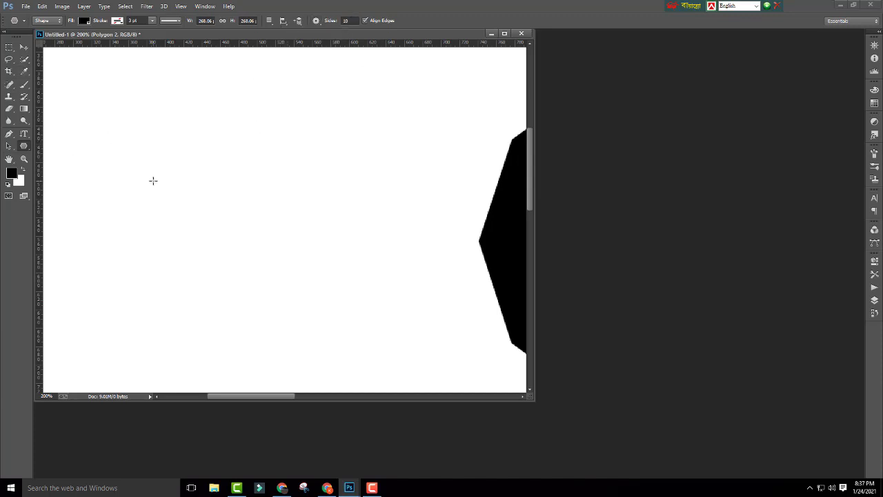
Draw a small ten-pointed star at upper left, then enlarge it and move it down-right
right_click(26, 147)
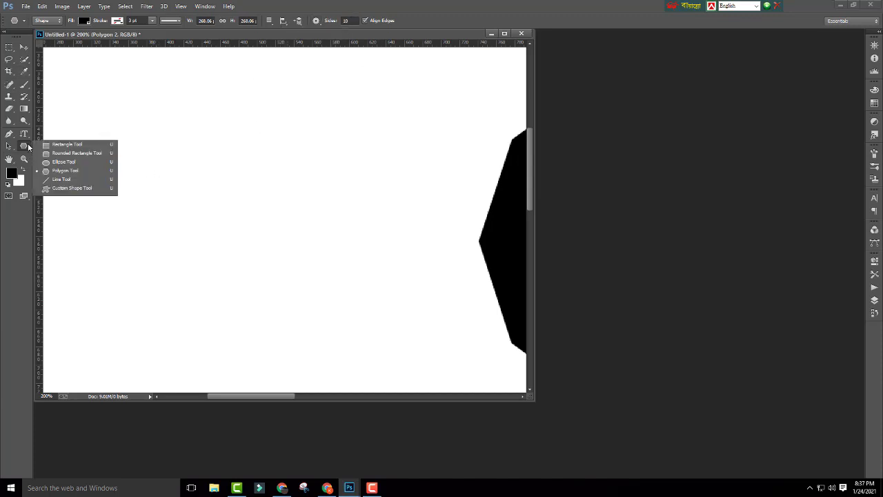
left_click(67, 172)
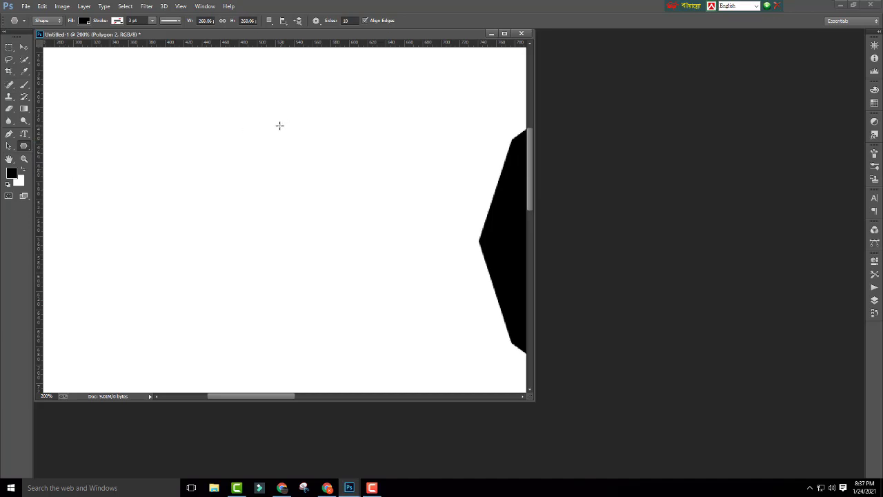
left_click_drag(260, 133, 304, 164)
left_click(315, 22)
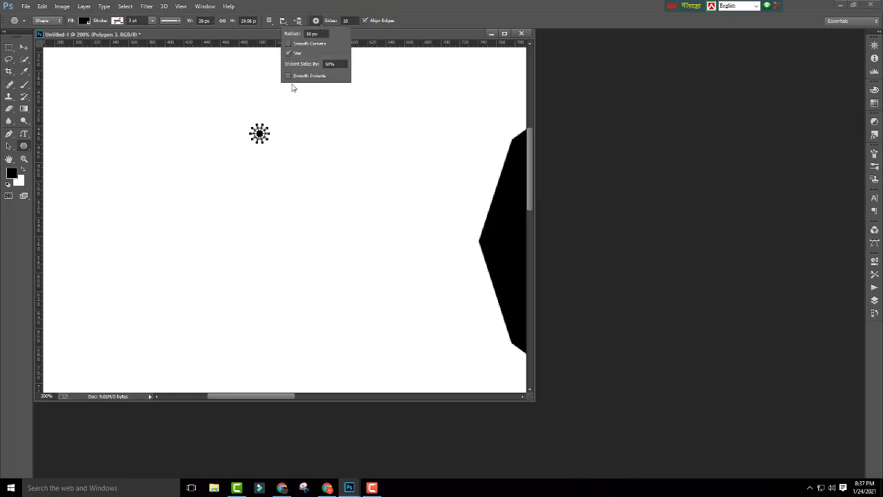
left_click(23, 47)
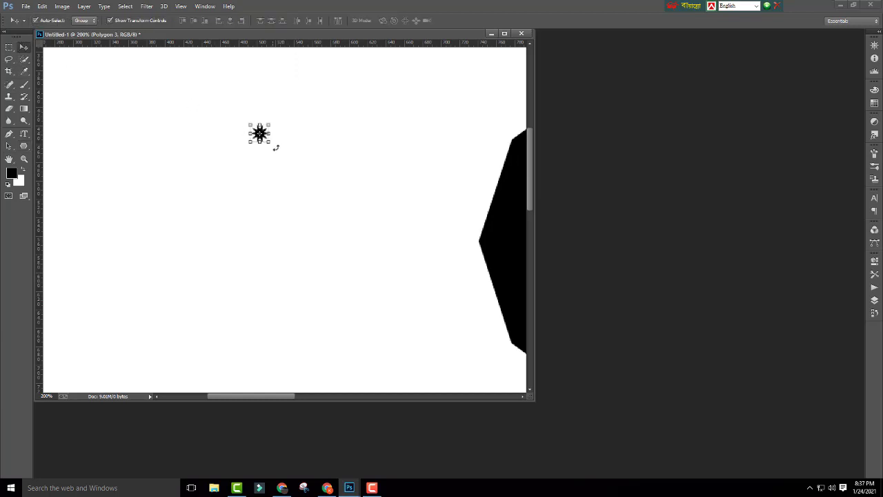
left_click_drag(270, 145, 329, 185)
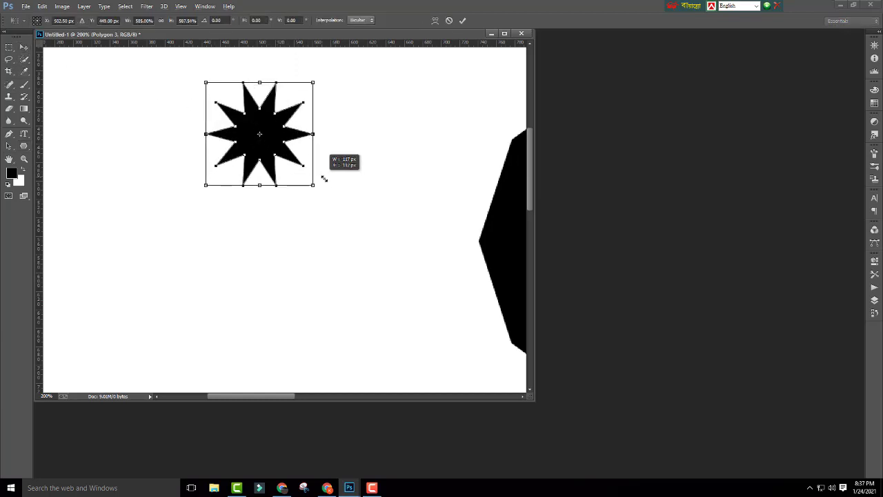
key("Return")
left_click_drag(283, 127, 295, 179)
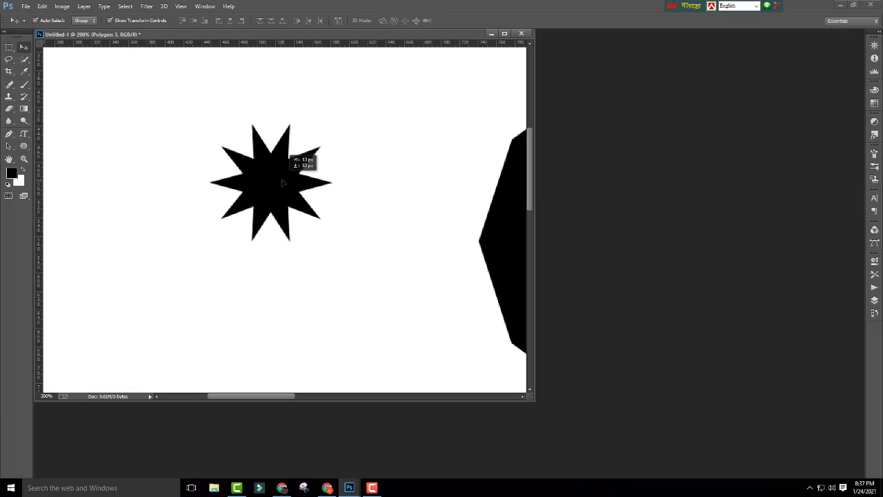
Switch to the Custom Shape Tool and replace the shape library with the All set
left_click(24, 146)
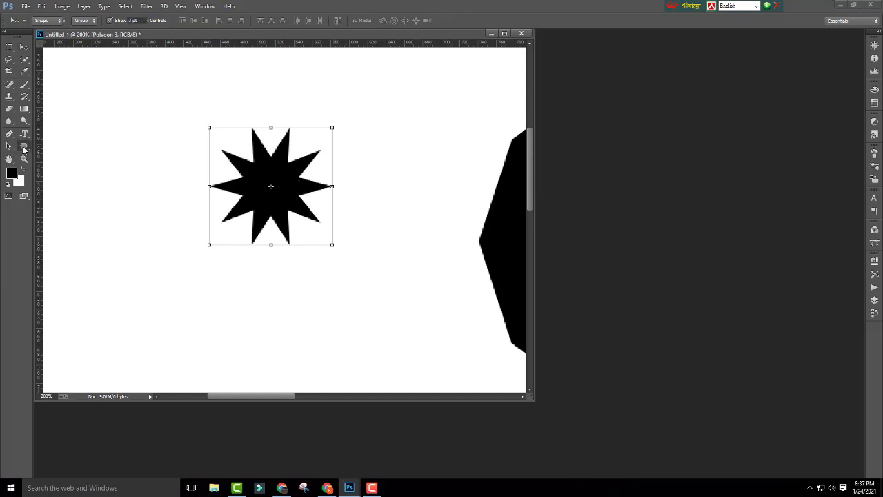
left_click(68, 188)
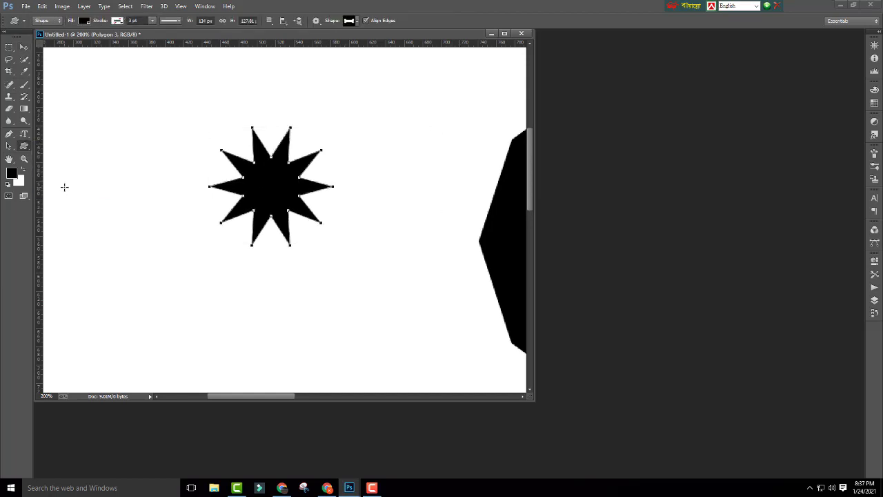
left_click(356, 22)
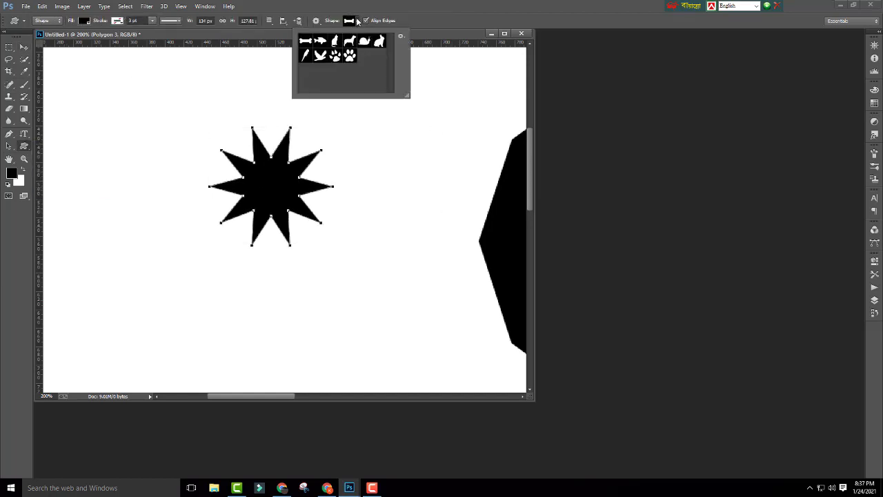
left_click(402, 36)
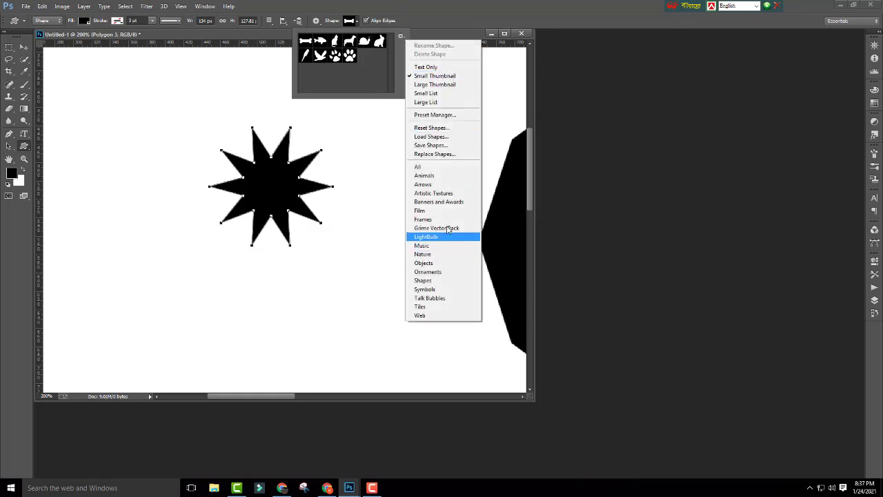
left_click(442, 173)
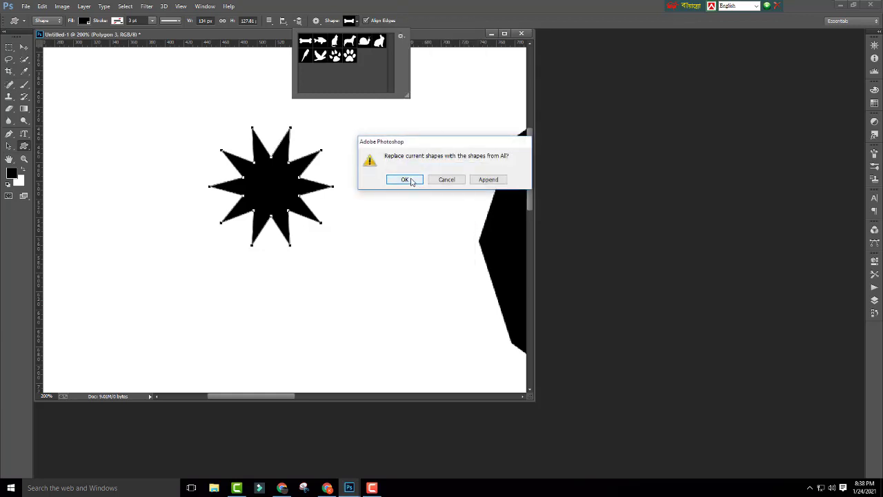
left_click(408, 179)
Browse the All shapes, pick one, and cancel the custom shape size prompt
scroll(382, 77, "down", 2)
scroll(380, 72, "down", 2)
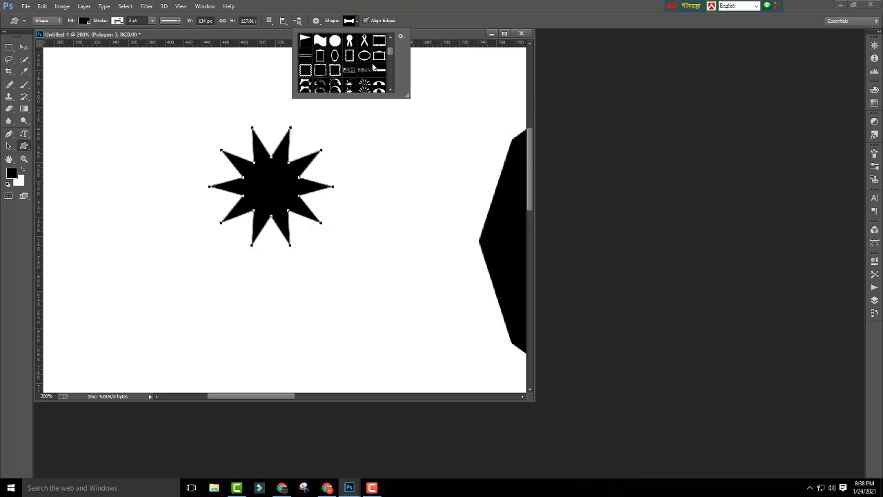
scroll(378, 69, "down", 2)
scroll(373, 66, "up", 3)
scroll(373, 65, "down", 2)
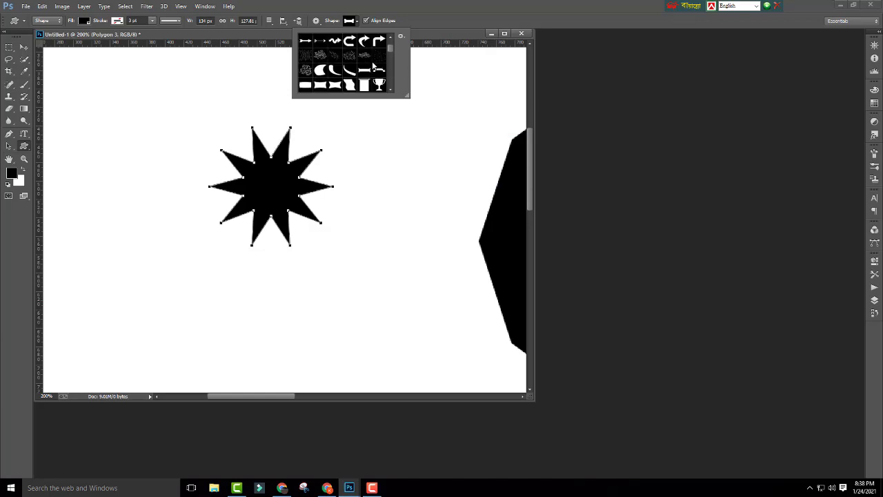
scroll(373, 65, "down", 2)
scroll(373, 65, "down", 2)
left_click(453, 76)
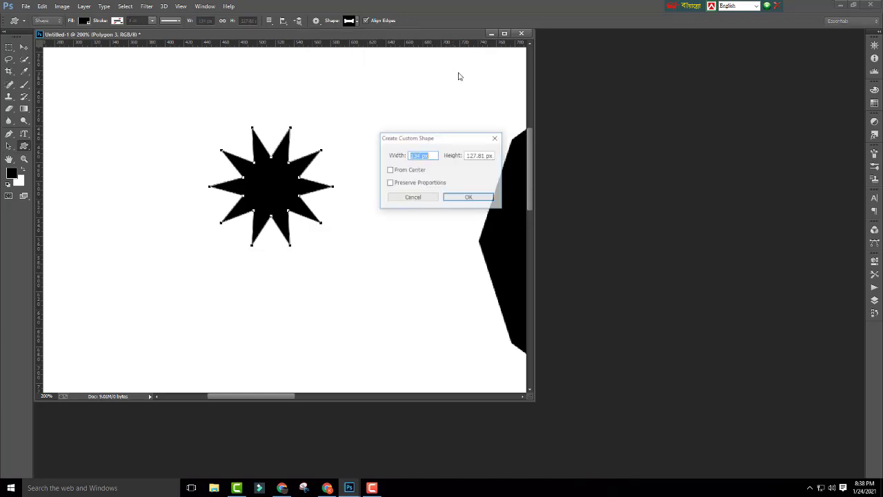
left_click(414, 196)
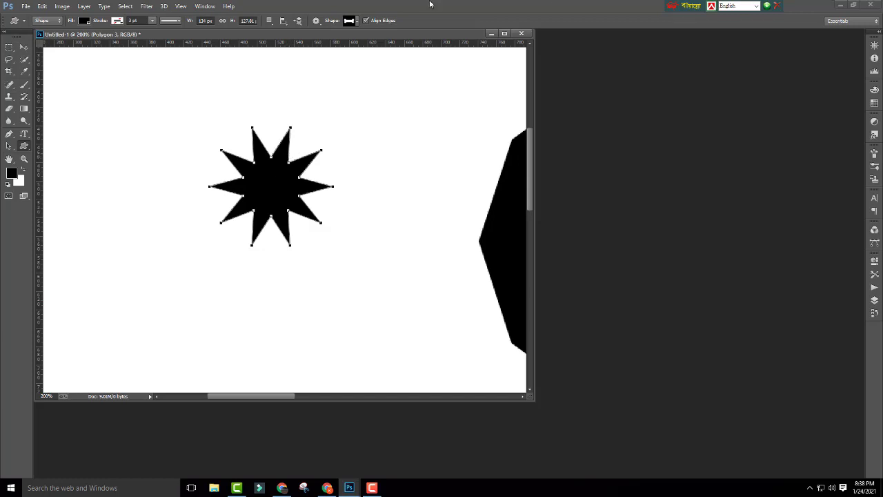
Delete the large star, then draw and undo a small trial star
left_click(316, 20)
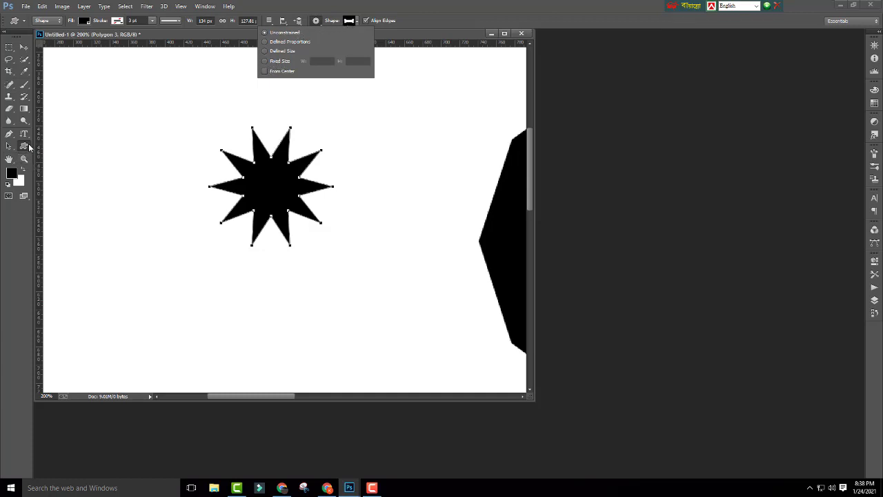
right_click(28, 144)
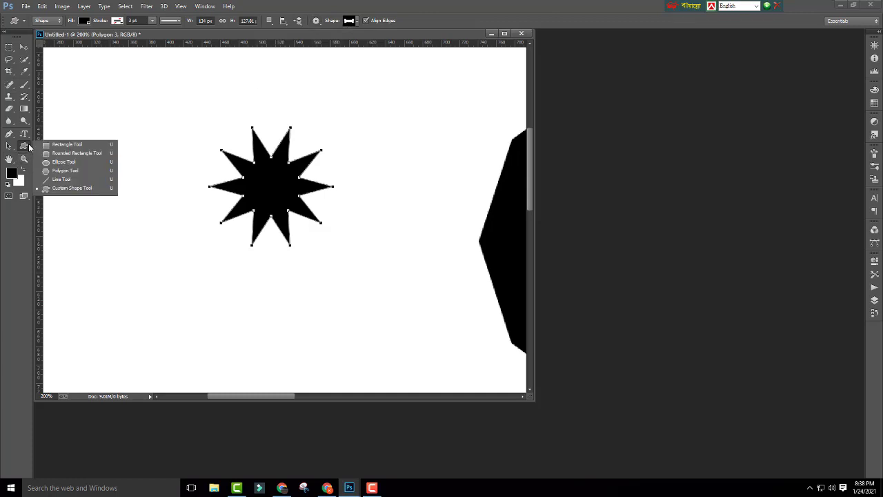
left_click(69, 171)
left_click(24, 48)
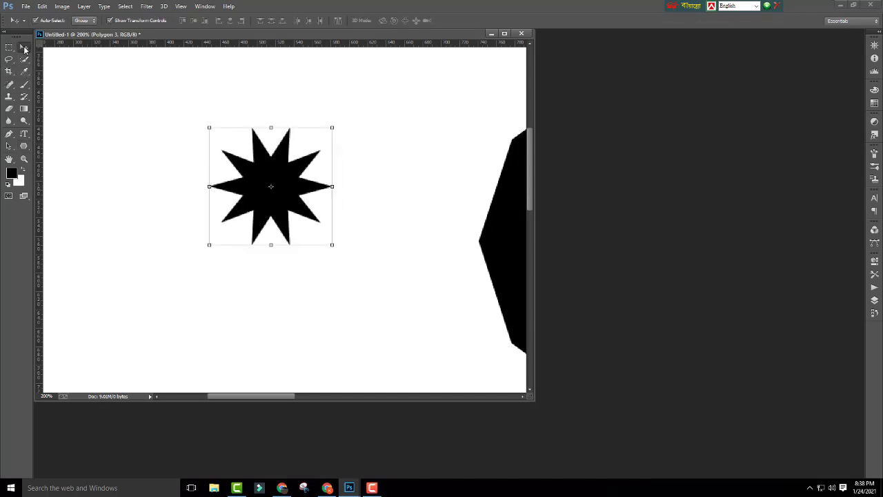
key("Delete")
left_click(24, 145)
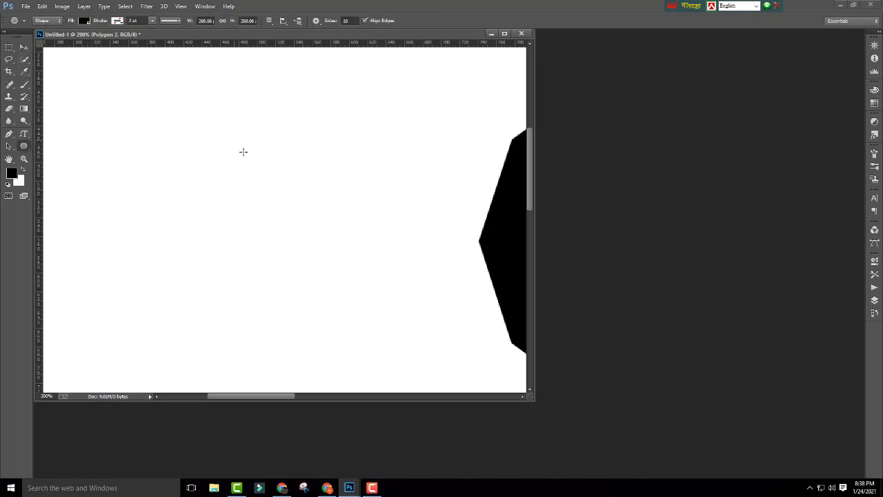
left_click_drag(235, 141, 320, 220)
key("ctrl+z")
Set the polygon corner radius to 0 and draw a tiny star on the canvas
left_click(315, 20)
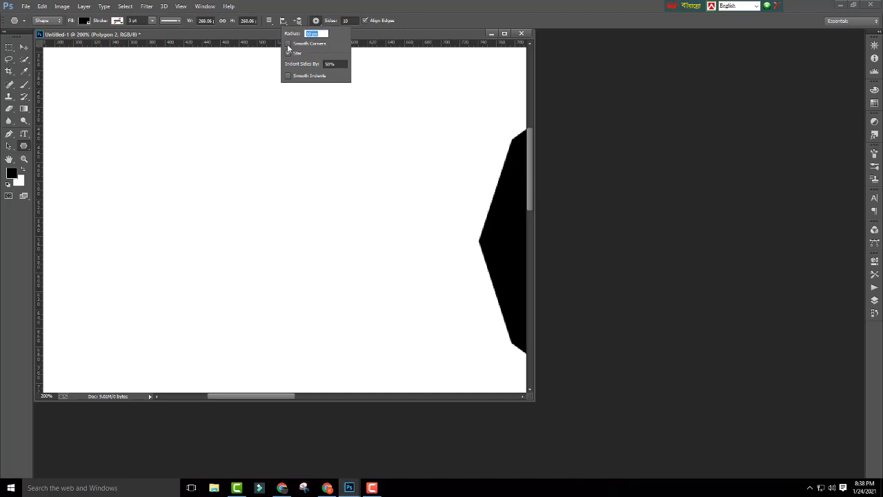
type("0")
key("Return")
left_click(434, 179)
left_click(432, 180)
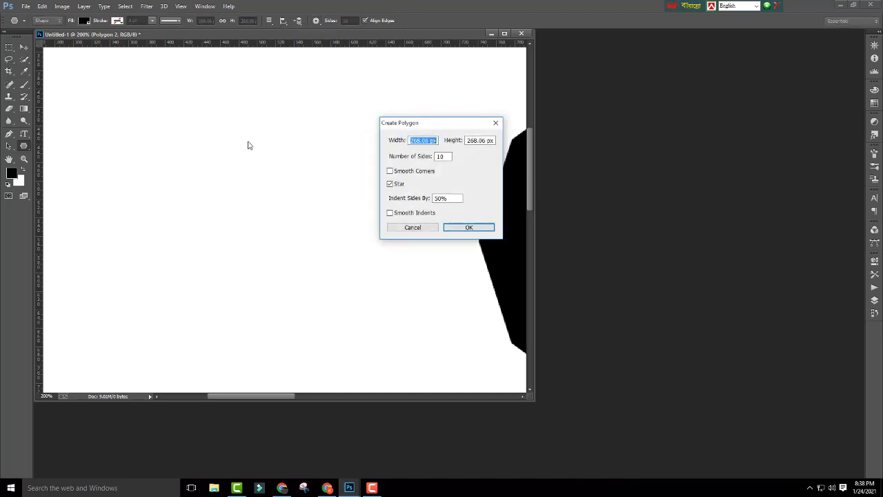
left_click(412, 223)
left_click_drag(177, 137, 179, 138)
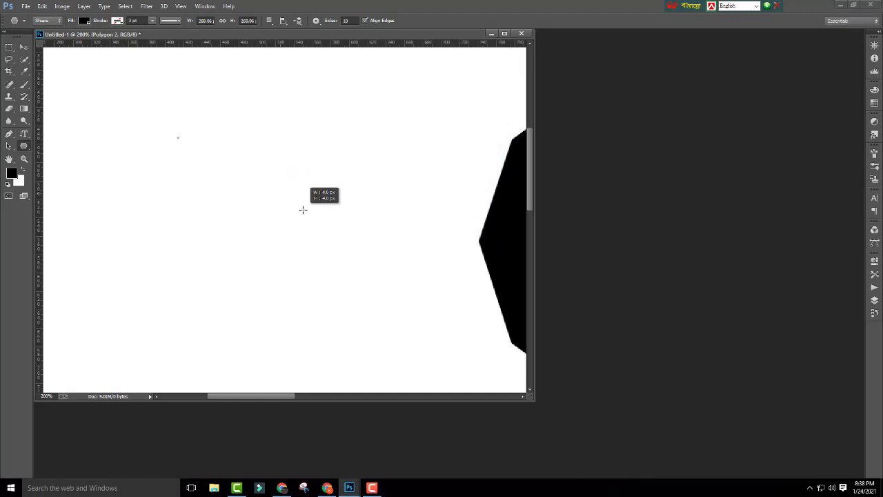
Scale the tiny star up with Free Transform, then delete and restore it with undo
left_click(23, 47)
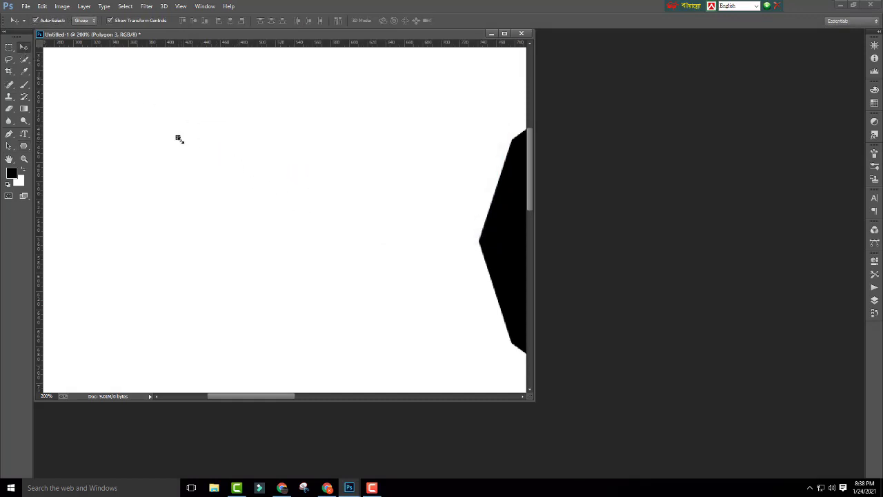
key("ctrl+t")
left_click_drag(180, 141, 317, 242)
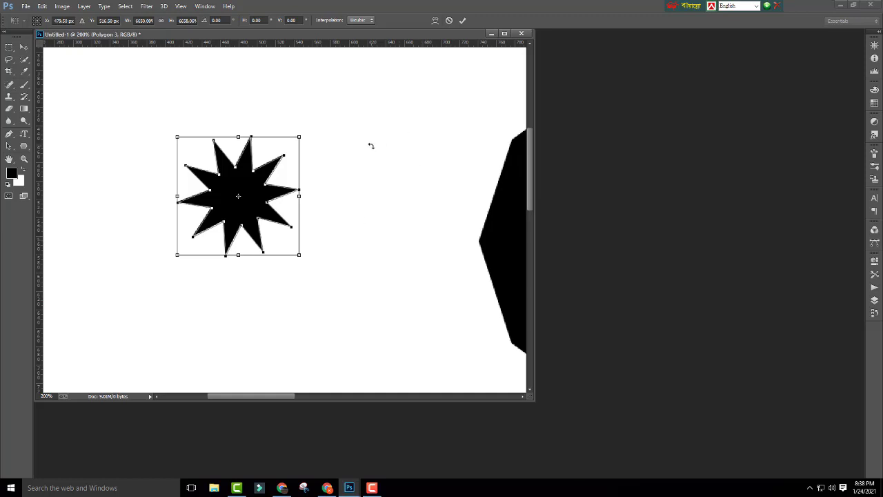
key("Return")
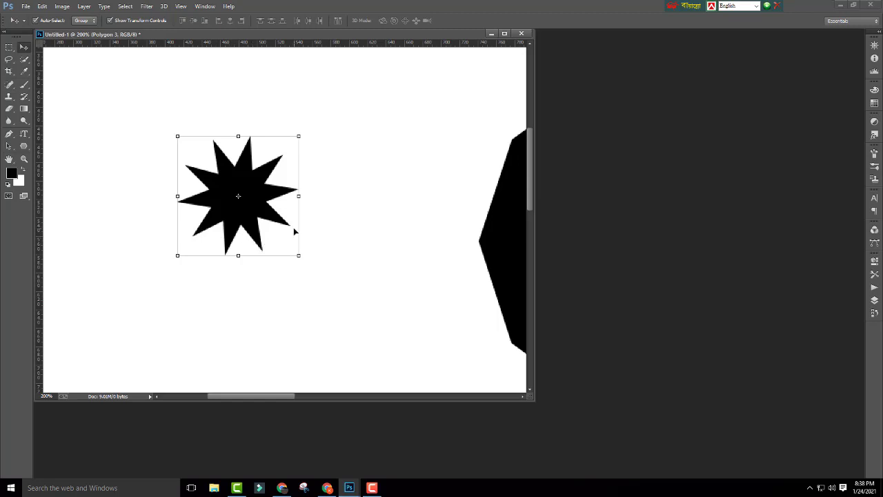
key("Delete")
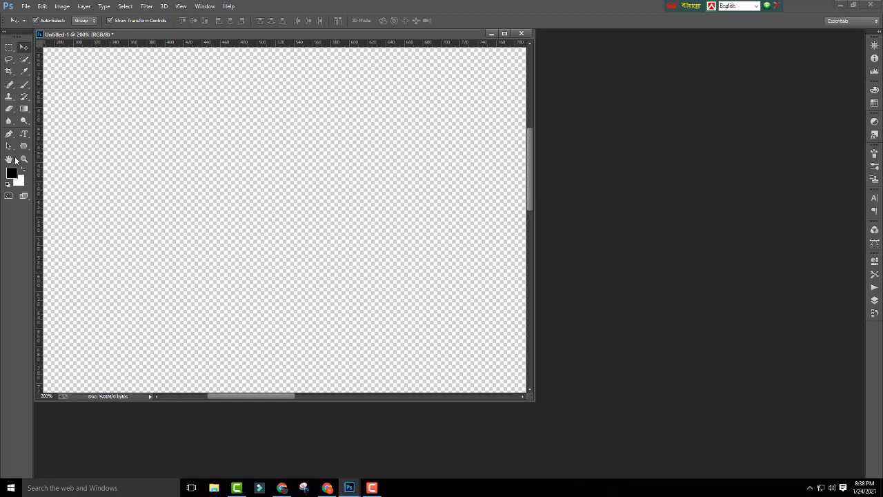
left_click(23, 146)
key("ctrl+z")
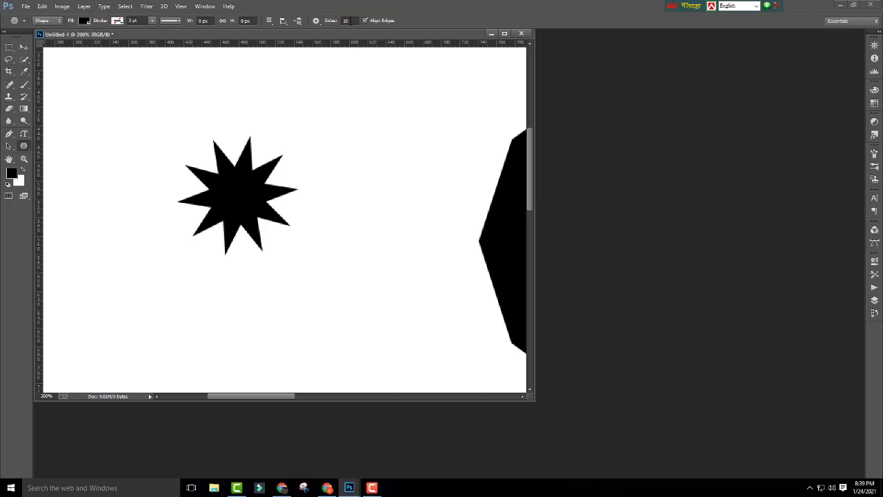
double_click(350, 21)
Create a 120 × 120 px five-pointed star through the Create Polygon dialog
left_click(404, 170)
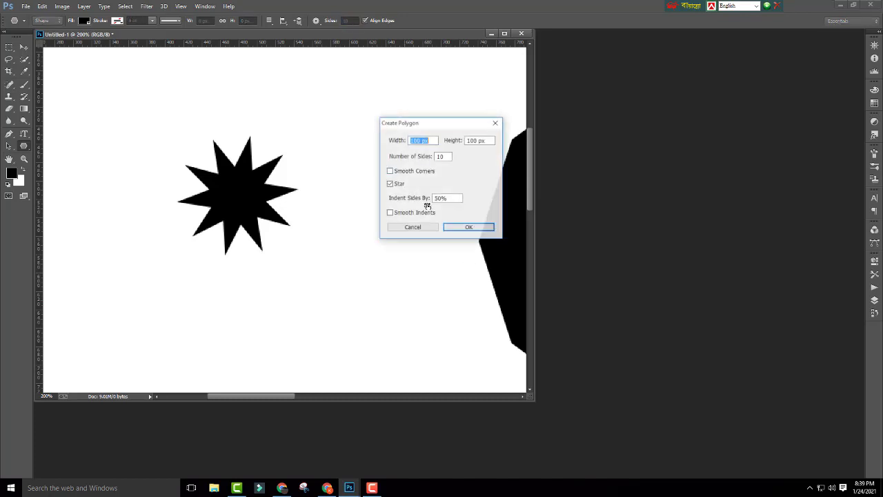
left_click_drag(446, 120, 389, 100)
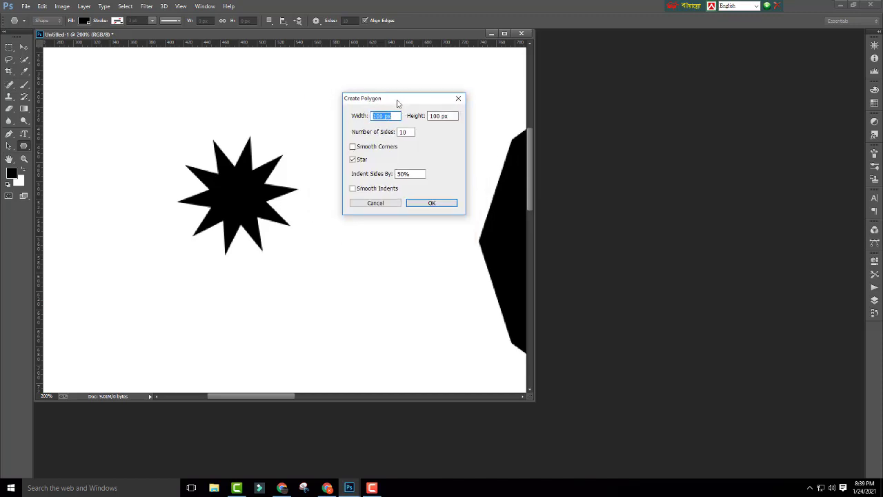
left_click_drag(397, 101, 395, 87)
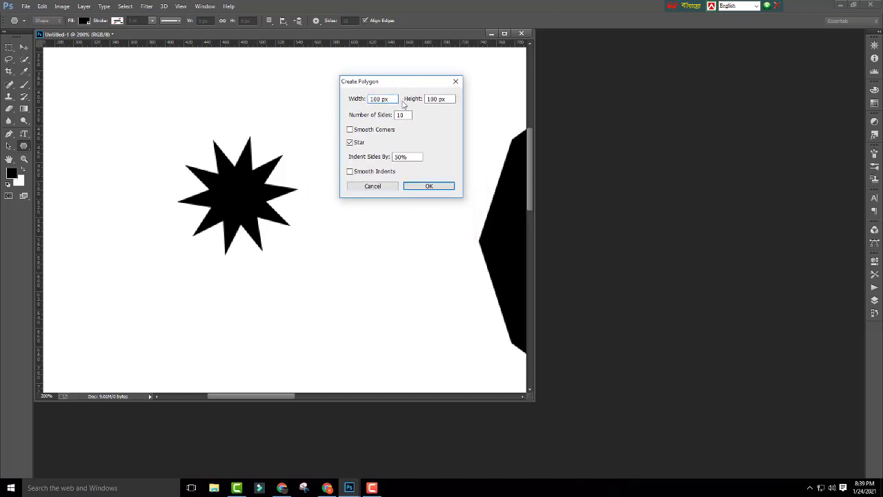
left_click(441, 100)
left_click(441, 98)
double_click(384, 101)
left_click_drag(389, 101, 356, 104)
type("1")
key("Tab")
type("1")
type("20")
key("Tab")
type("5")
left_click(430, 187)
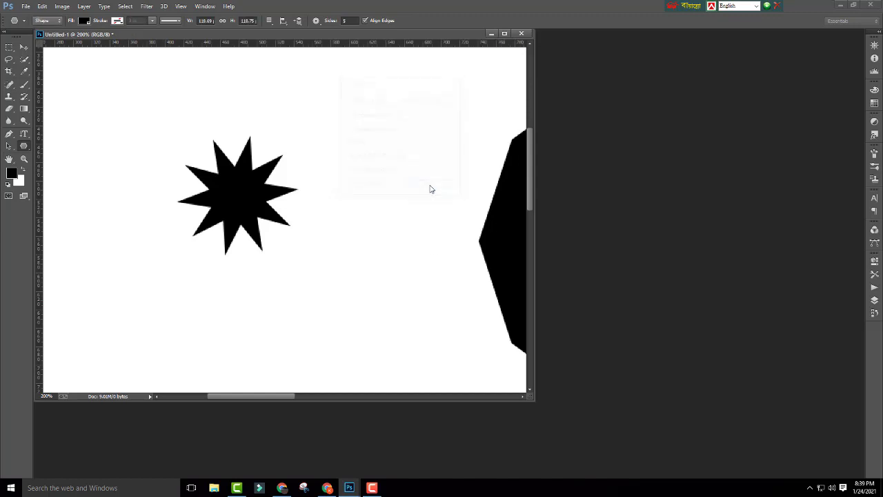
Move the five-pointed star above and right of the ten-pointed star
left_click(23, 47)
mouse_move(448, 226)
left_mouse_down()
mouse_move(333, 171)
mouse_move(327, 131)
left_mouse_up()
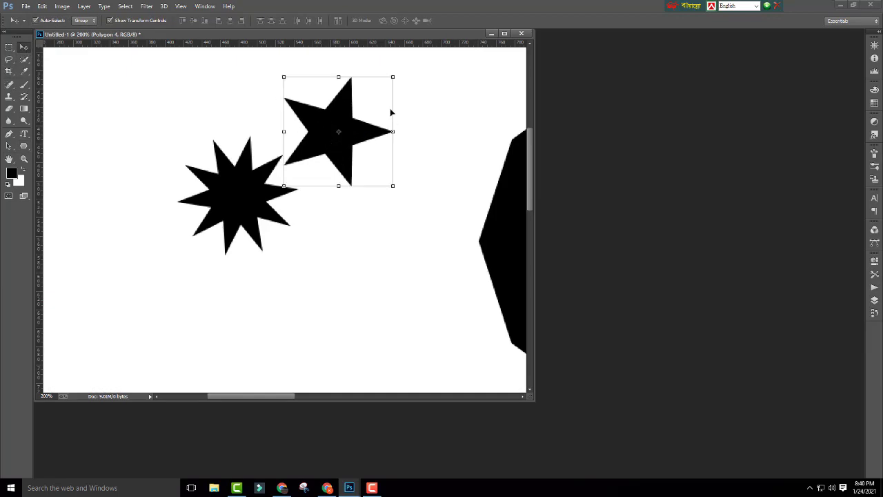
left_click(23, 146)
Create a five-pointed star with sides indented by 60%
left_click(359, 261)
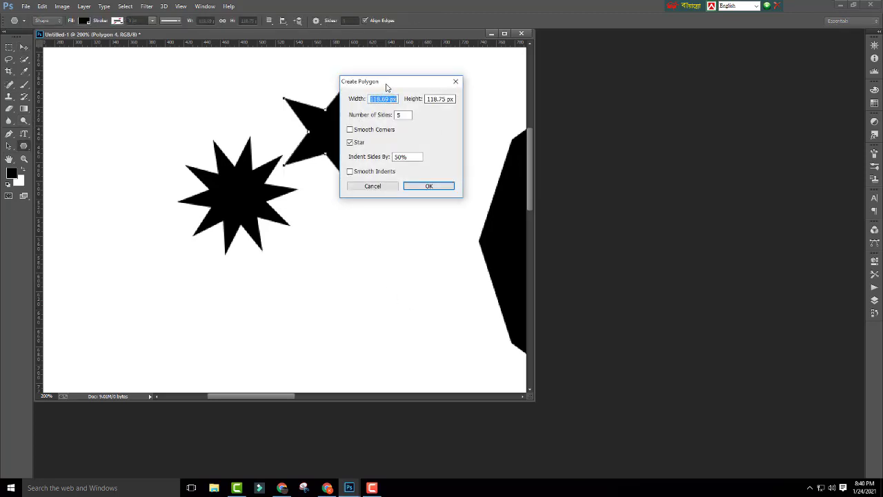
left_click_drag(389, 81, 487, 165)
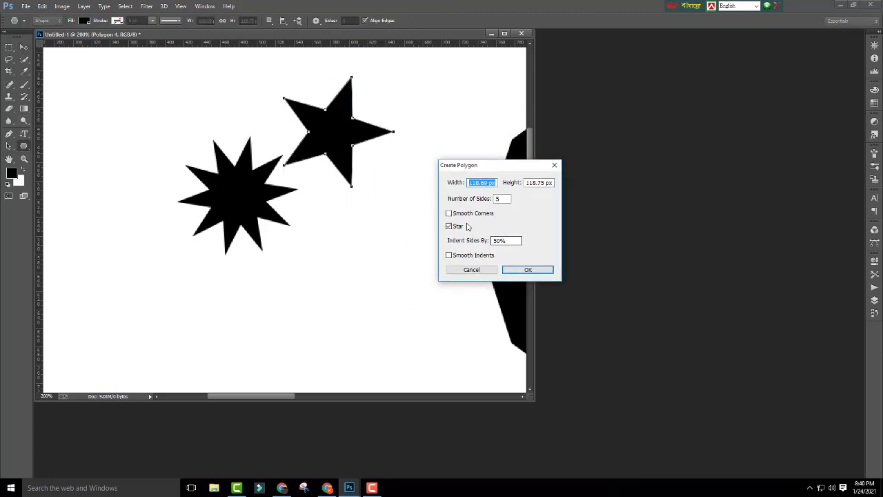
double_click(497, 199)
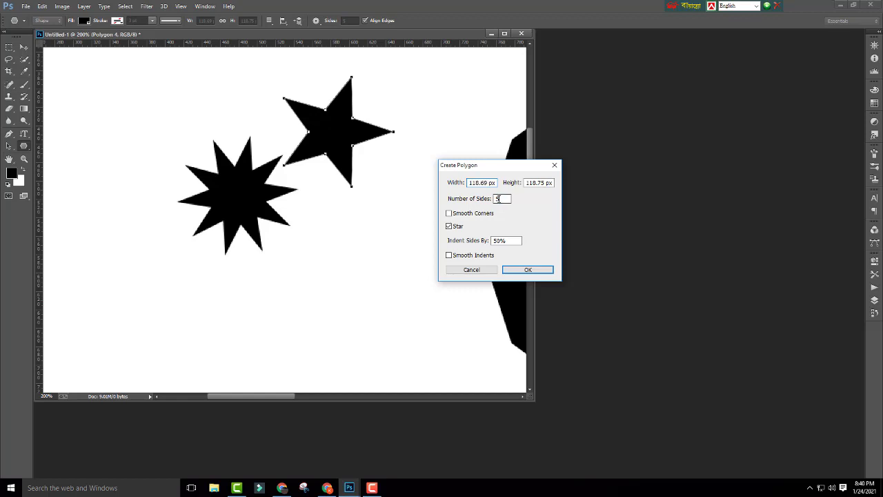
double_click(511, 241)
left_click(512, 241)
left_click(513, 241)
double_click(514, 243)
left_click(518, 248)
left_click_drag(518, 242, 493, 238)
type("60")
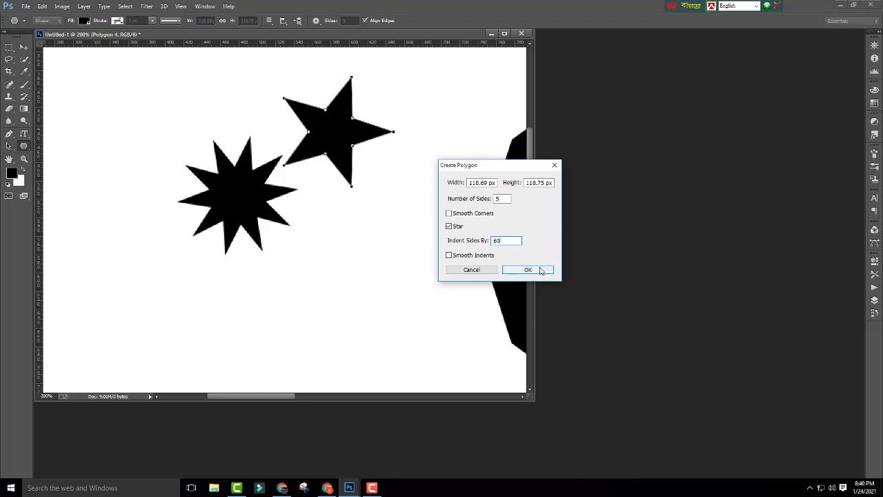
left_click(540, 271)
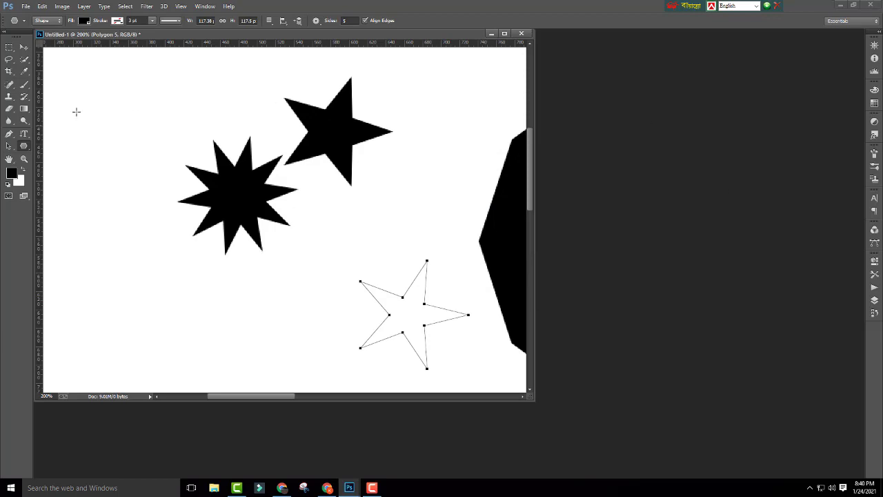
Move the 60% star up beside the others and select the right five-point star
left_click(23, 46)
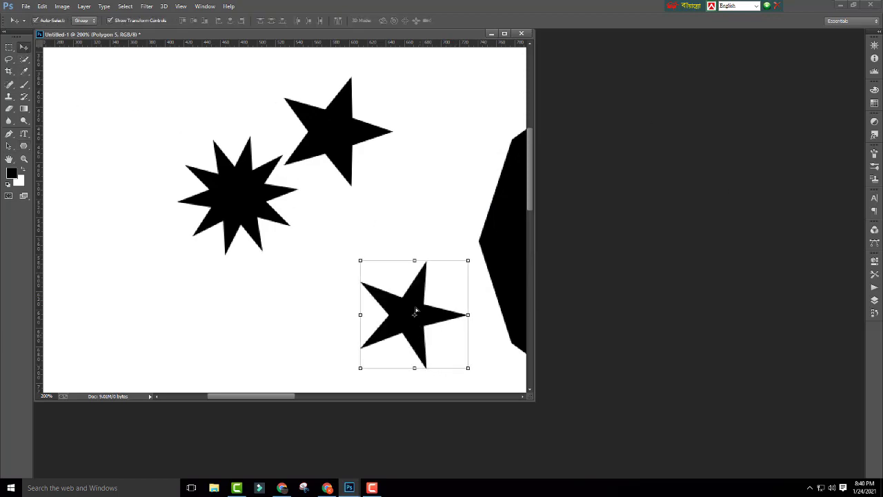
mouse_move(415, 311)
left_mouse_down()
mouse_move(362, 147)
mouse_move(422, 211)
left_mouse_up()
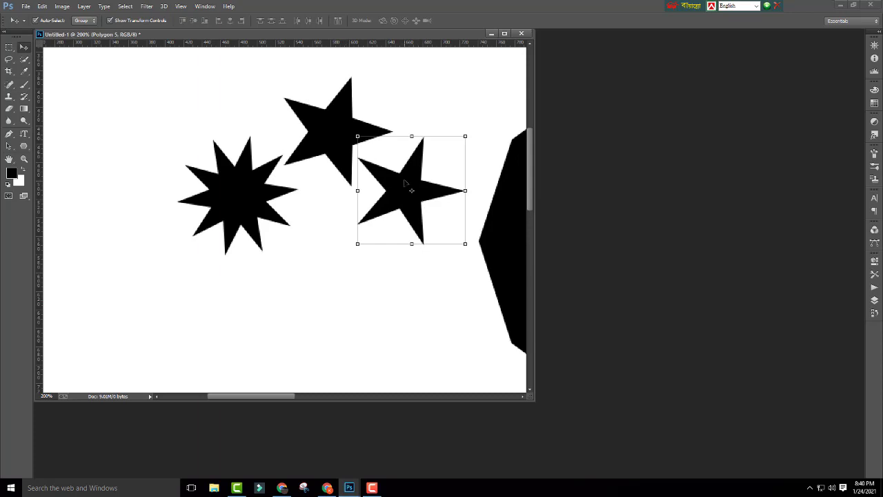
left_click_drag(404, 174, 411, 168)
left_click(467, 293)
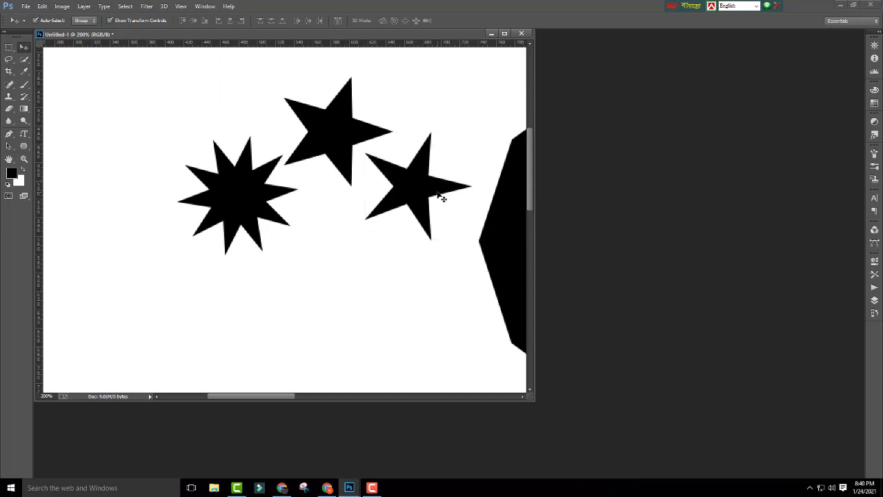
left_click(438, 194)
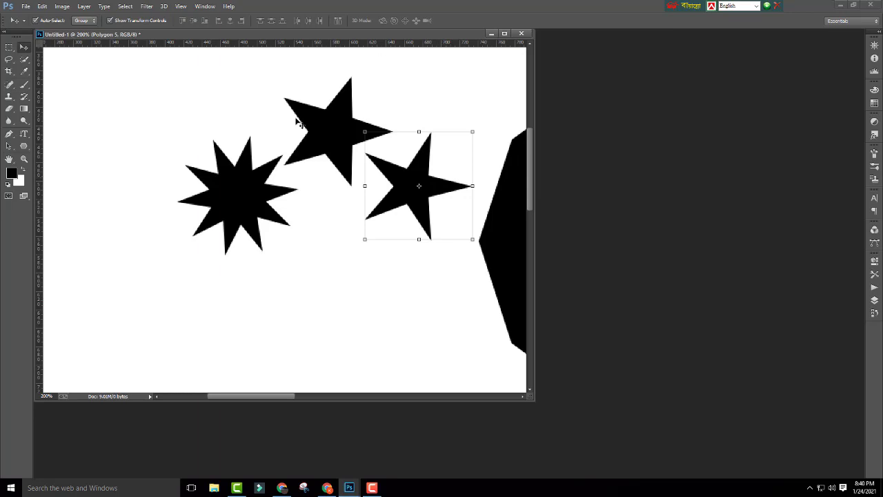
Create a slender 70%-indent star and move it up below the others
left_click(23, 147)
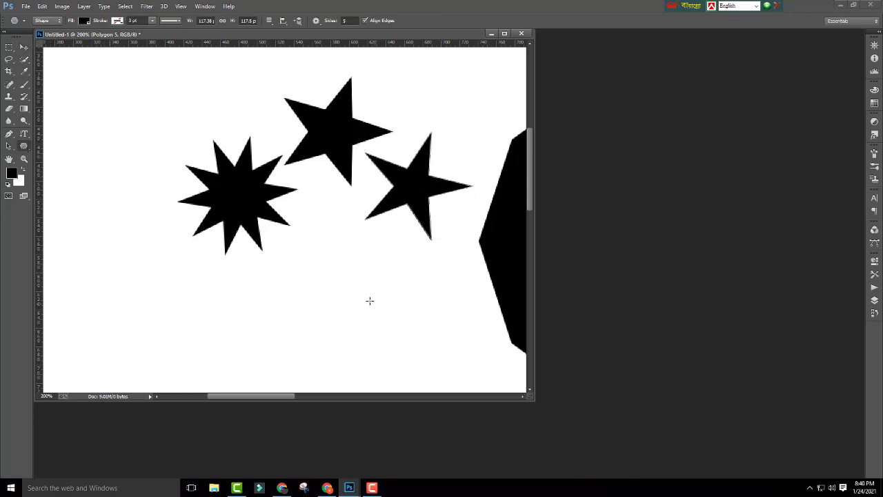
left_click(370, 300)
double_click(507, 240)
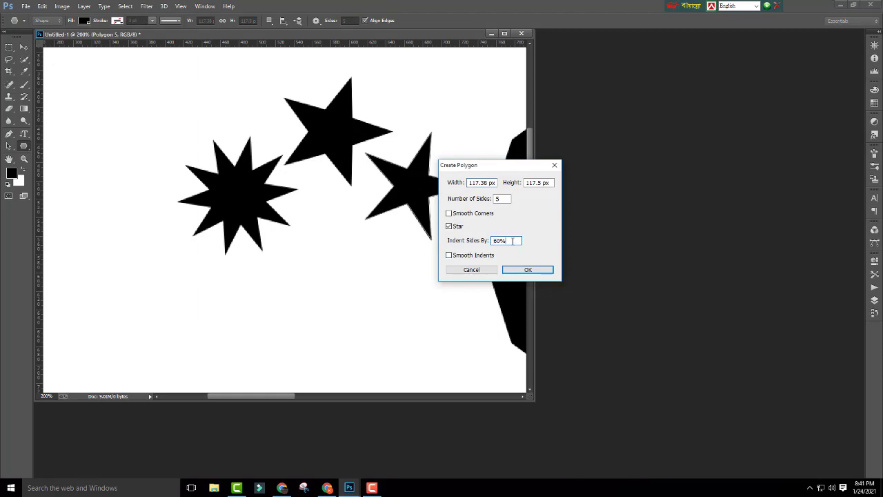
type("70")
double_click(512, 241)
left_click(539, 269)
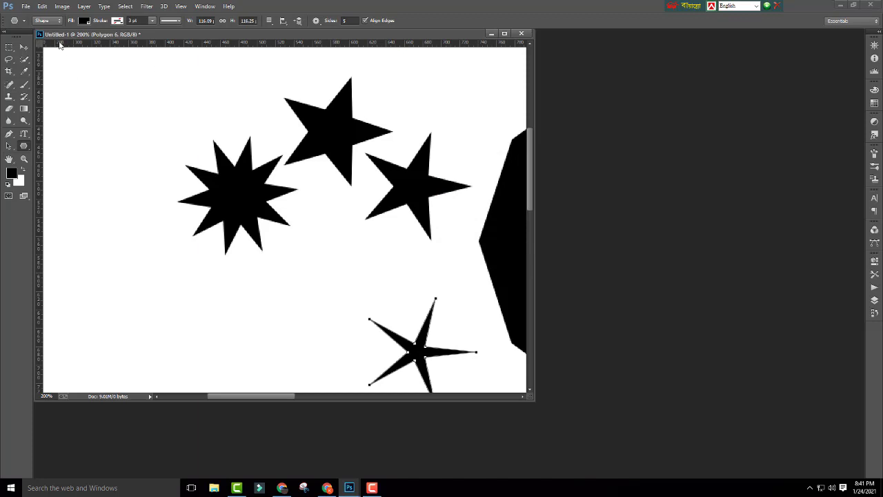
left_click(24, 47)
left_click_drag(433, 349, 362, 260)
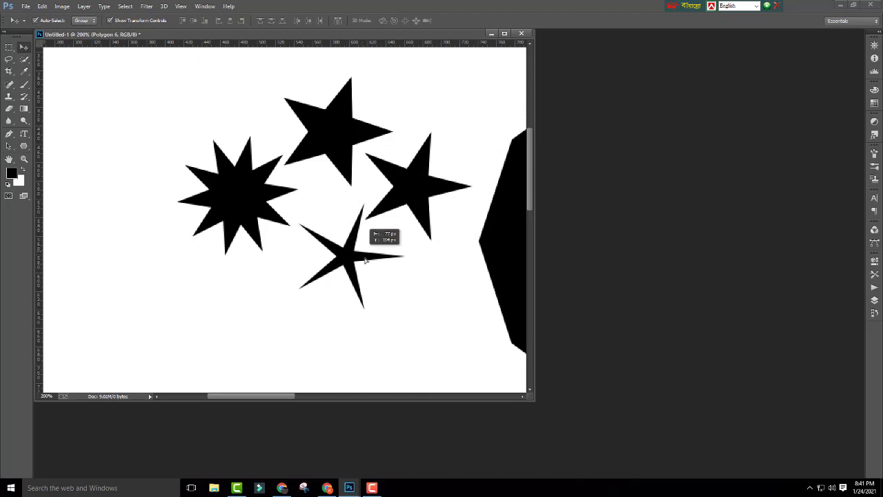
left_click(492, 322)
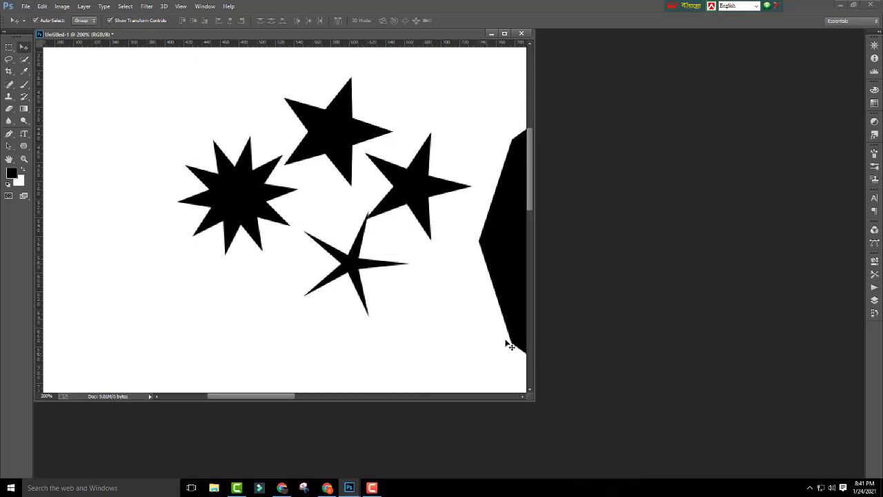
Start another star with Smooth Indents on and the 80% indent value selected
left_click(24, 145)
left_click(417, 318)
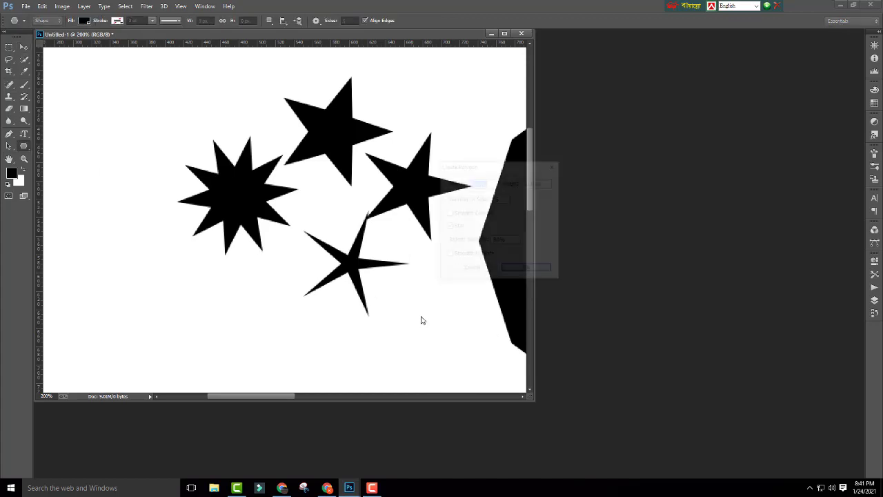
mouse_move(486, 170)
left_mouse_down()
mouse_move(455, 195)
mouse_move(444, 192)
left_mouse_up()
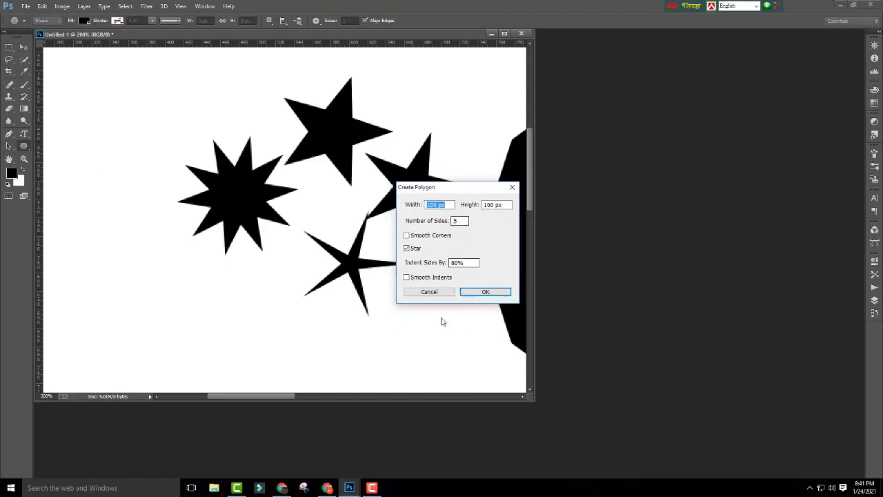
left_click(408, 277)
double_click(464, 262)
Create the smooth-indented star and move it to the canvas's left side
left_click(483, 293)
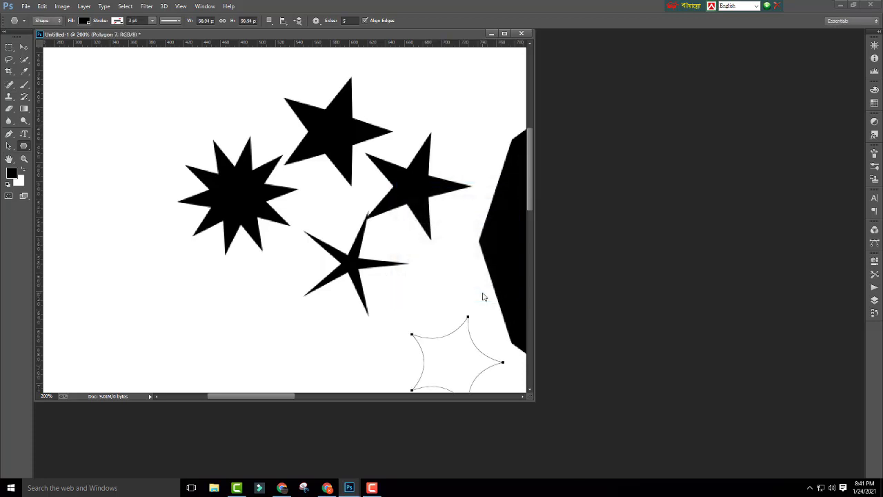
left_click(24, 47)
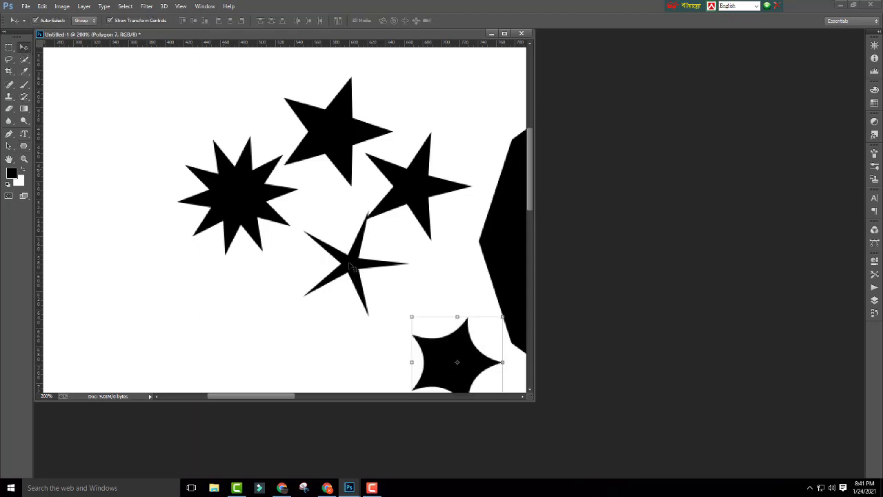
mouse_move(454, 356)
left_mouse_down()
mouse_move(212, 281)
mouse_move(250, 332)
left_mouse_up()
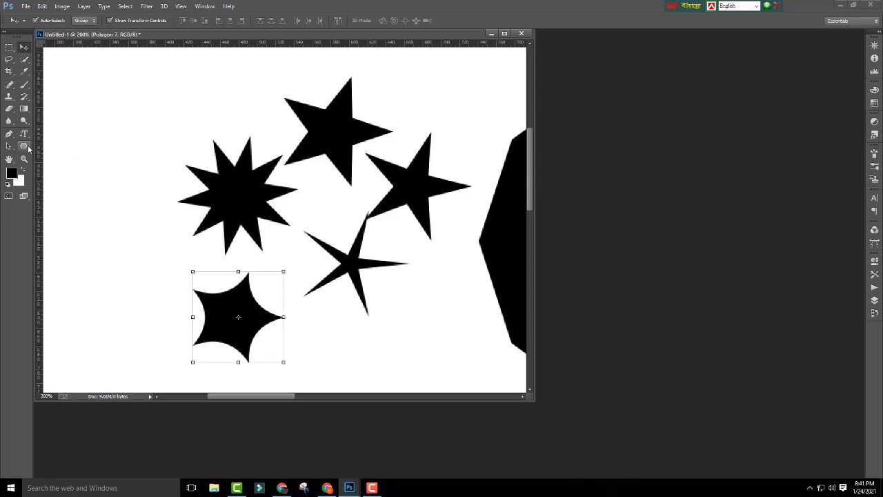
Create a star with 30% side indents and place it beside the thin star
left_click(24, 146)
left_click(414, 314)
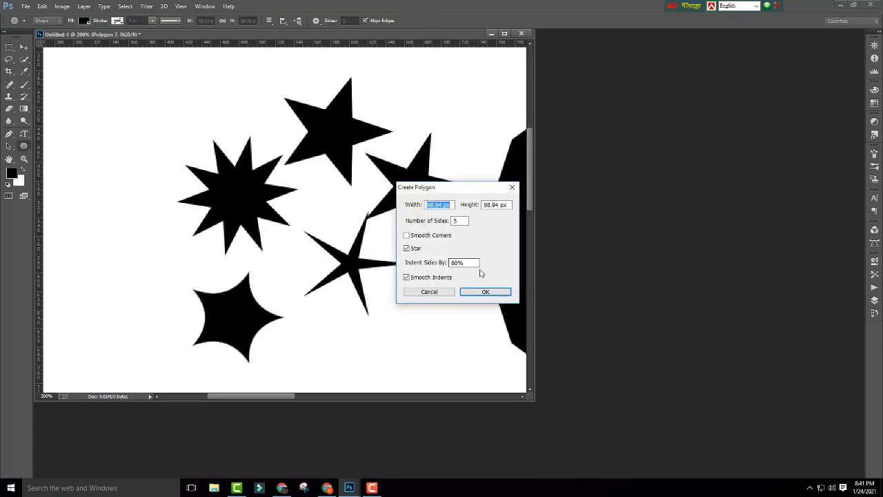
left_click(475, 263)
type("30")
left_click(486, 292)
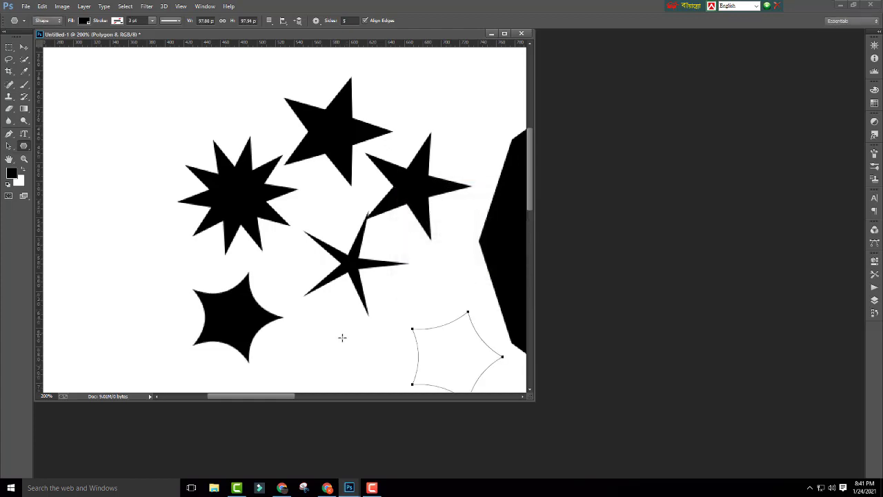
left_click(24, 46)
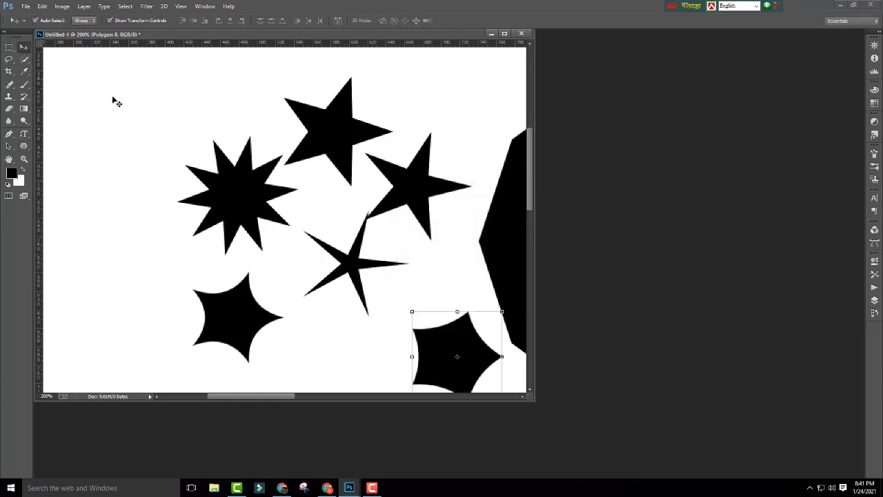
mouse_move(433, 347)
left_mouse_down()
mouse_move(333, 333)
mouse_move(446, 308)
left_mouse_up()
Delete all five star shapes from the canvas
key("ctrl+t")
key("Return")
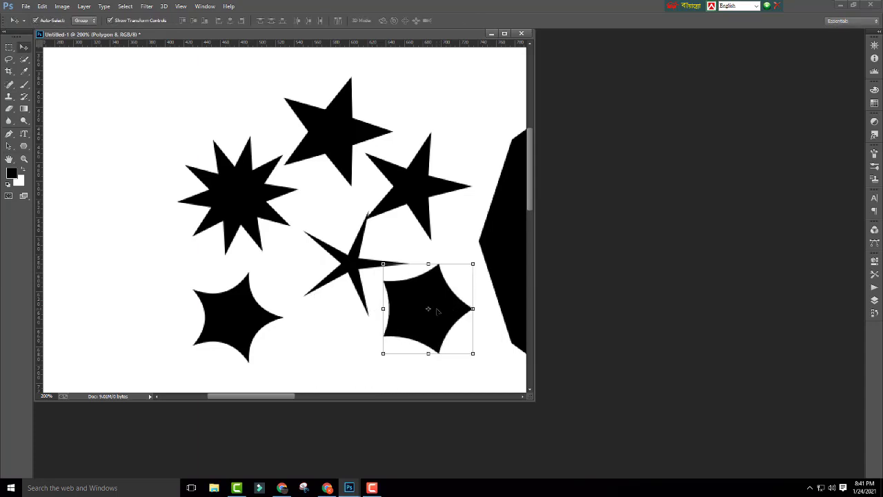
key("Delete")
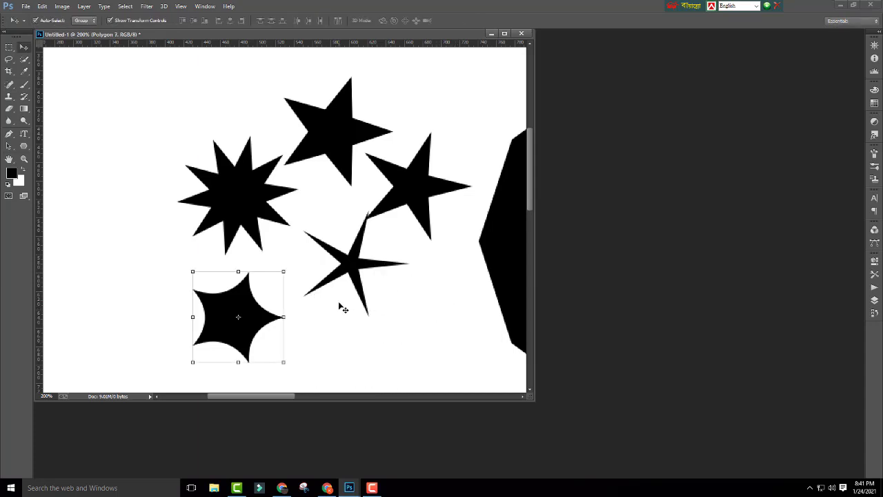
key("Delete")
key("Delete")
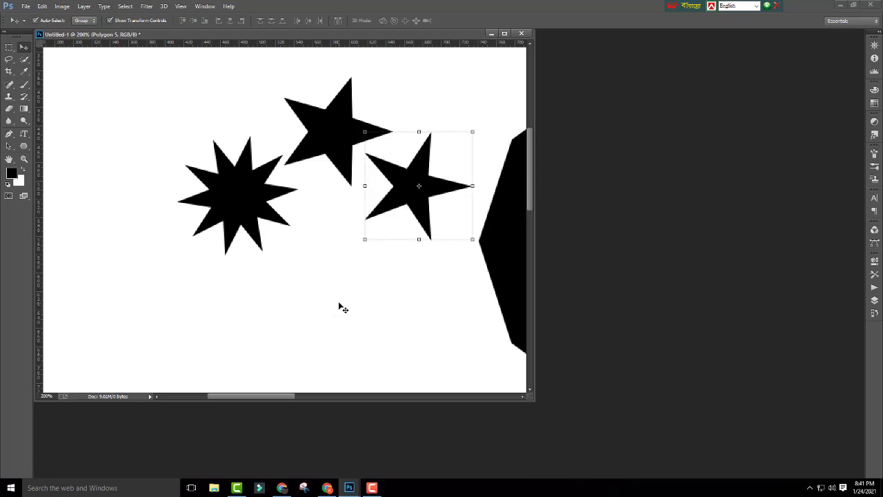
key("Delete")
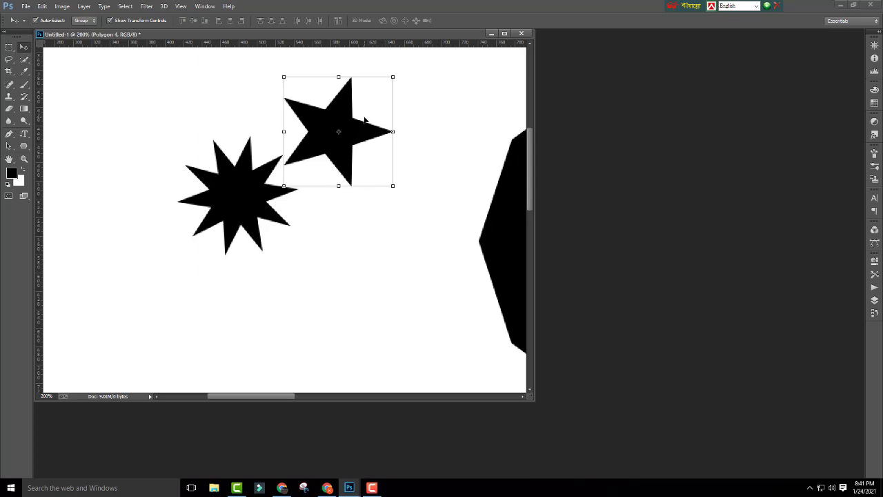
key("Delete")
key("Delete")
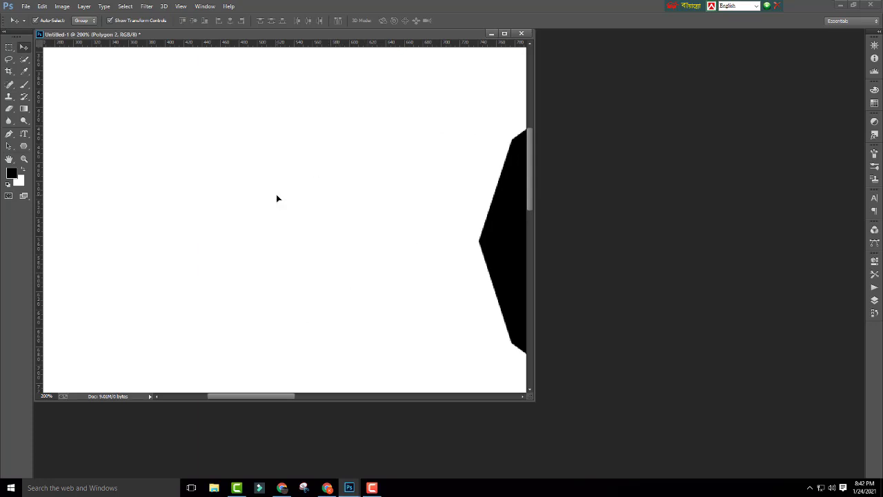
key("Delete")
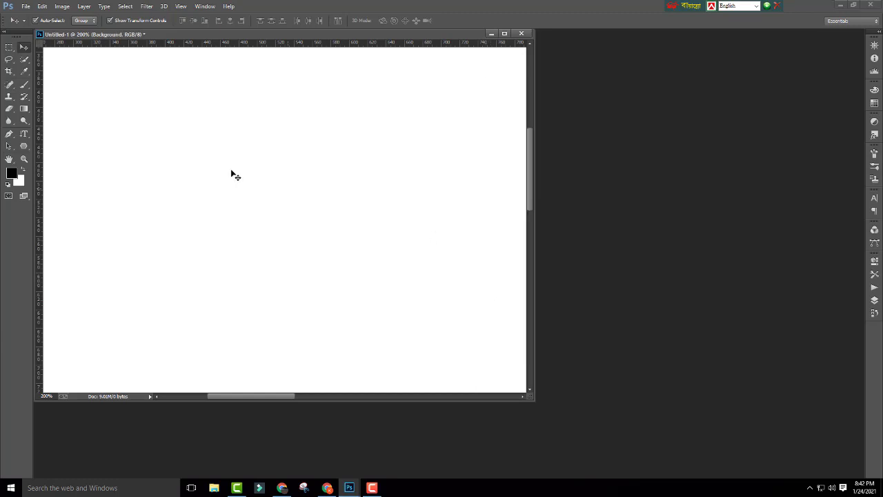
Draw a horizontal trial line with the Line Tool and stretch it into a thick slanted bar
left_click(23, 146)
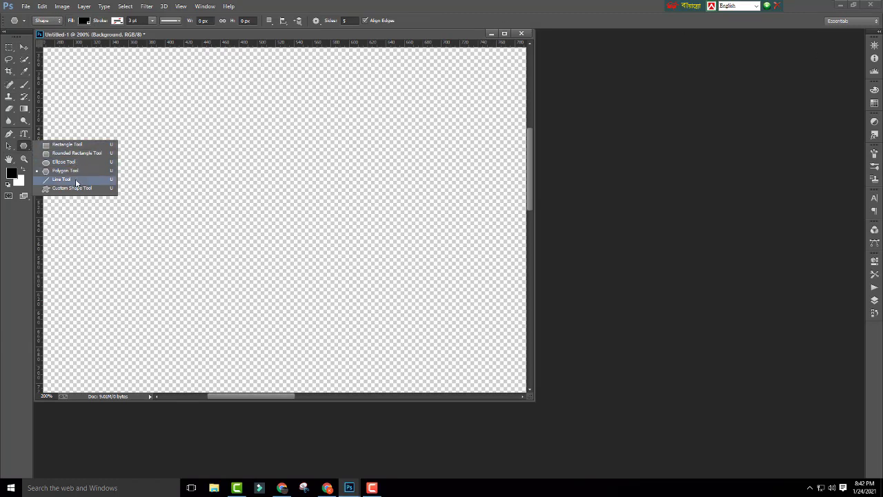
left_click(61, 179)
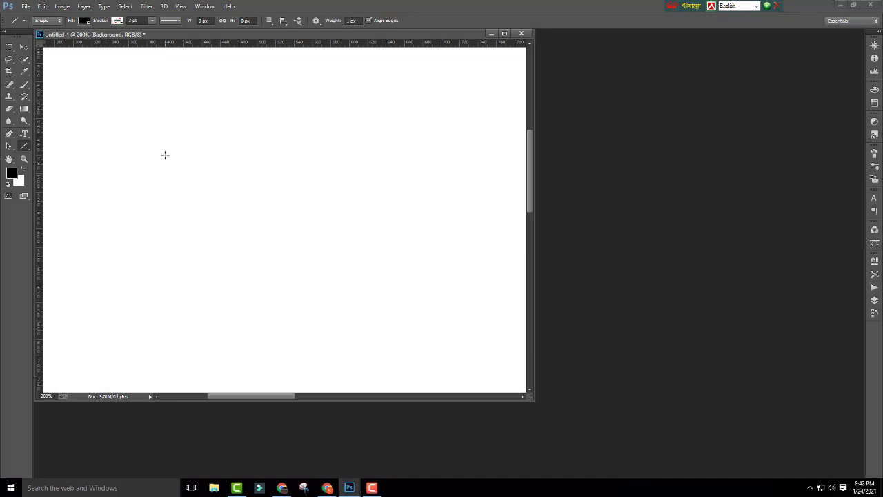
left_click_drag(165, 154, 425, 157)
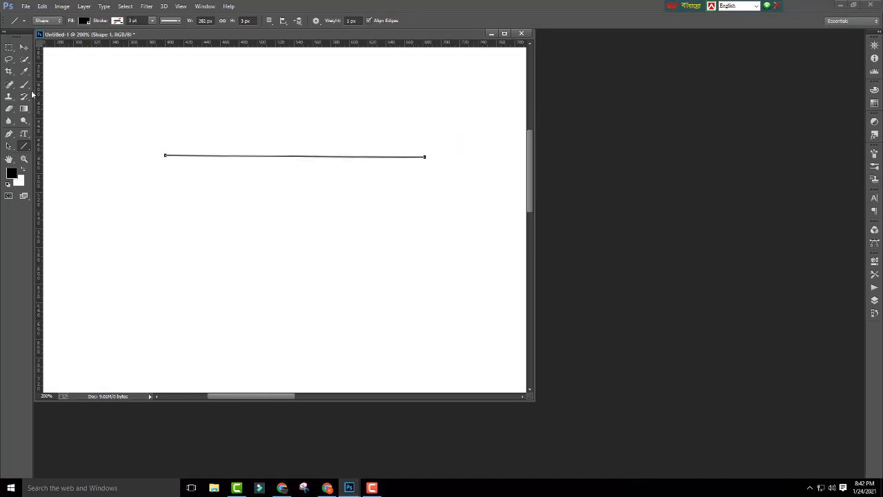
left_click(23, 47)
mouse_move(297, 152)
left_mouse_down()
mouse_move(314, 103)
mouse_move(314, 171)
left_mouse_up()
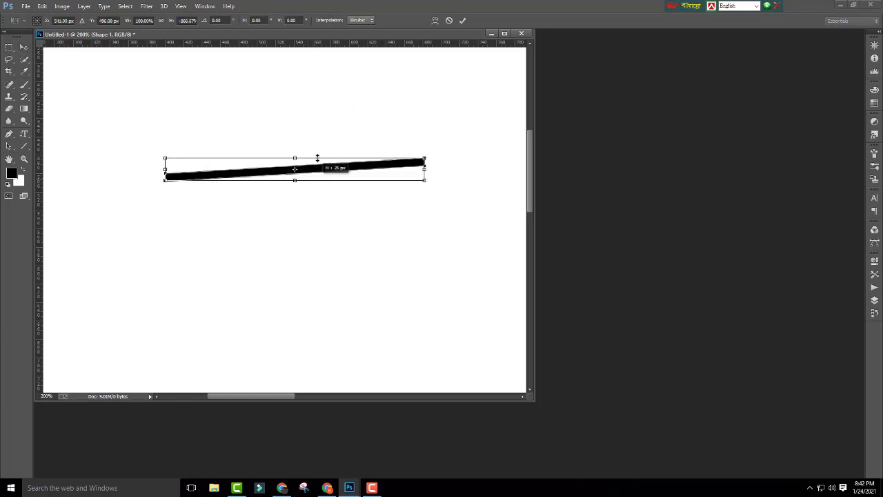
left_click_drag(314, 172, 319, 131)
key("Return")
left_click(369, 188)
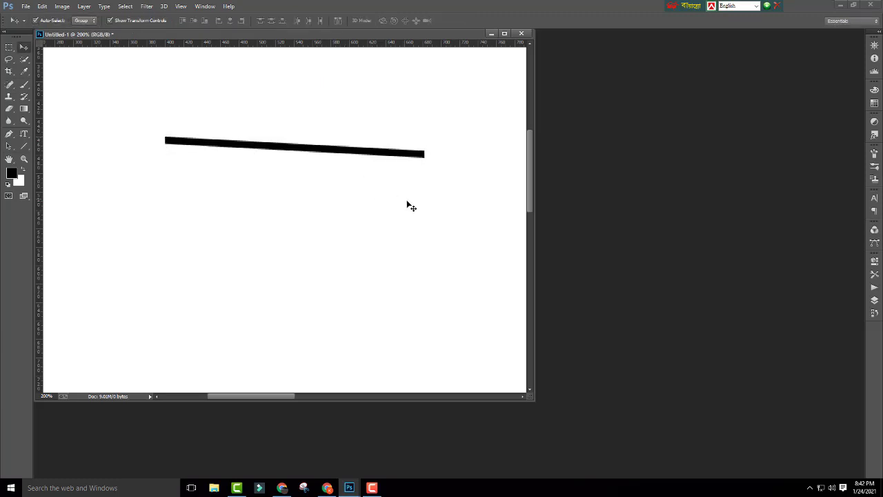
Undo the trial line and begin drawing a bone custom shape near the canvas centre
key("ctrl+alt+z")
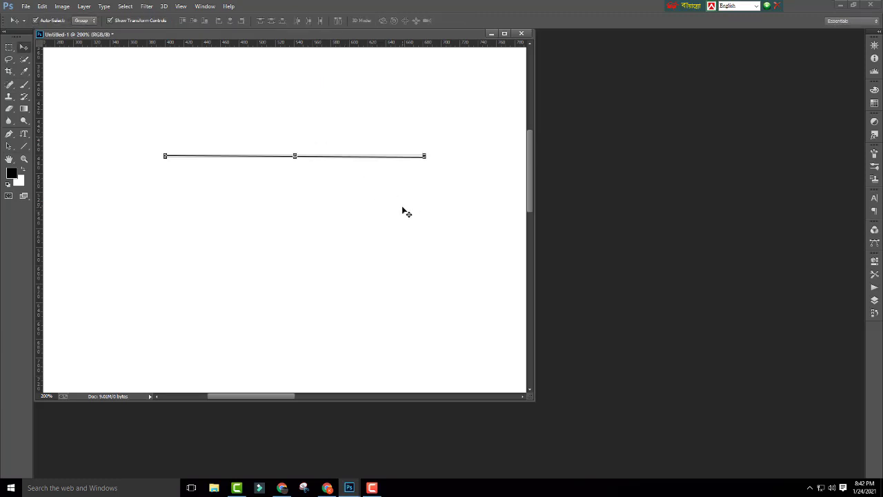
key("ctrl+alt+z")
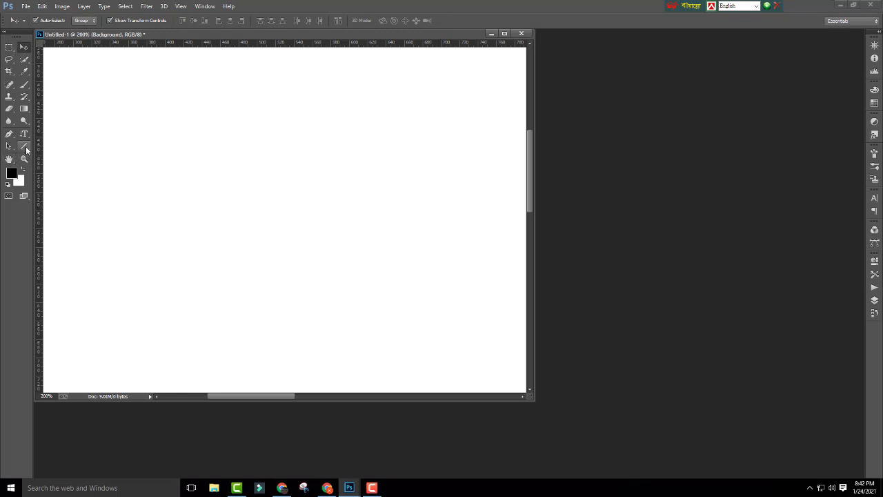
left_click(26, 147)
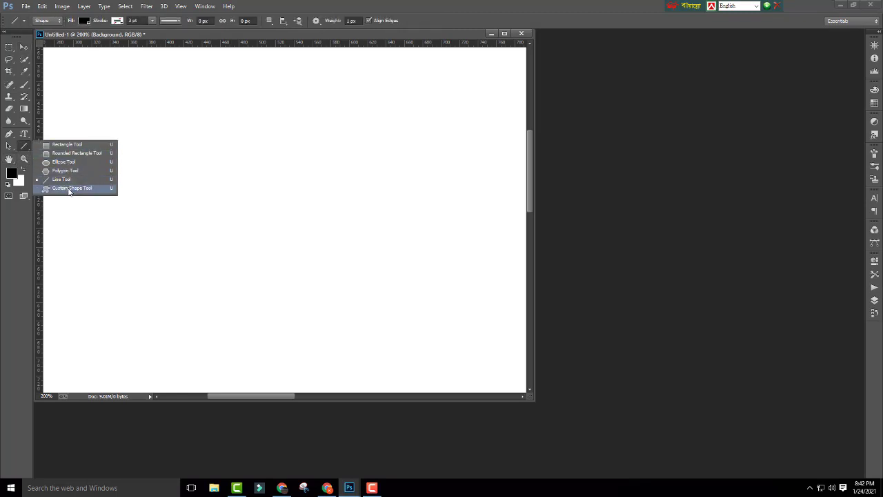
left_click(71, 188)
left_click_drag(248, 163, 266, 198)
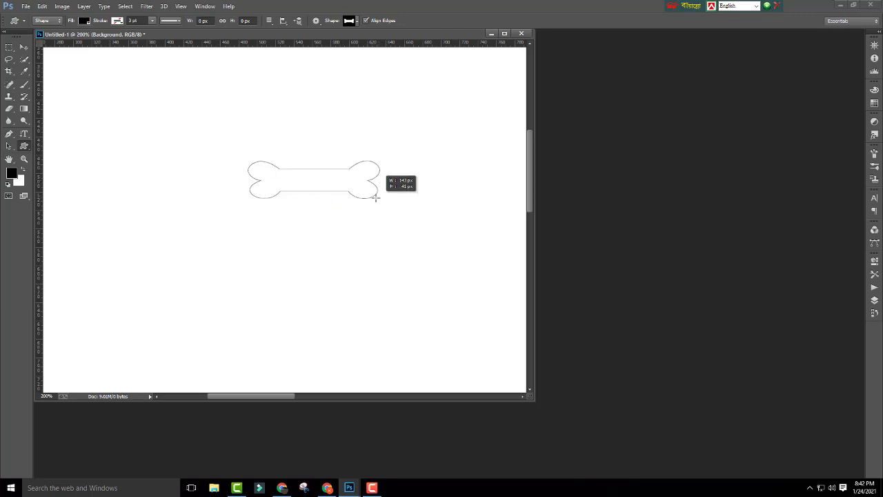
Finish sizing the bone, then draw a hooked curve shape and move it below the bone
left_click_drag(266, 197, 373, 200)
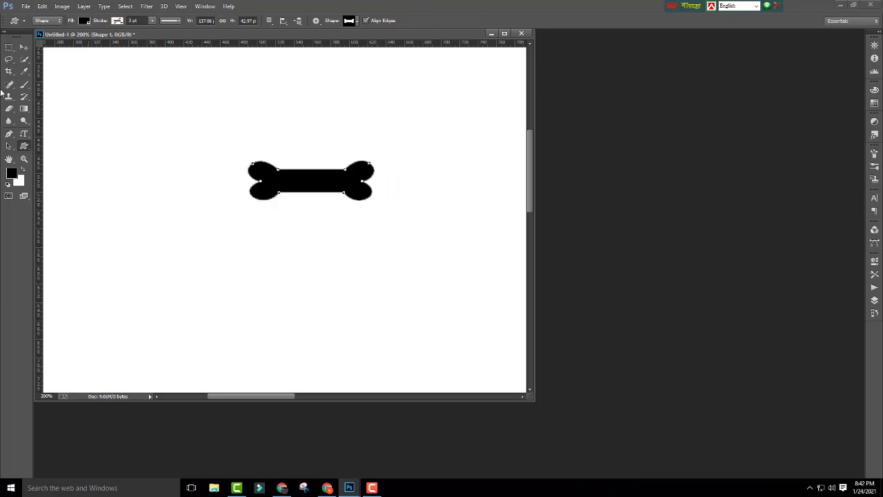
left_click(357, 22)
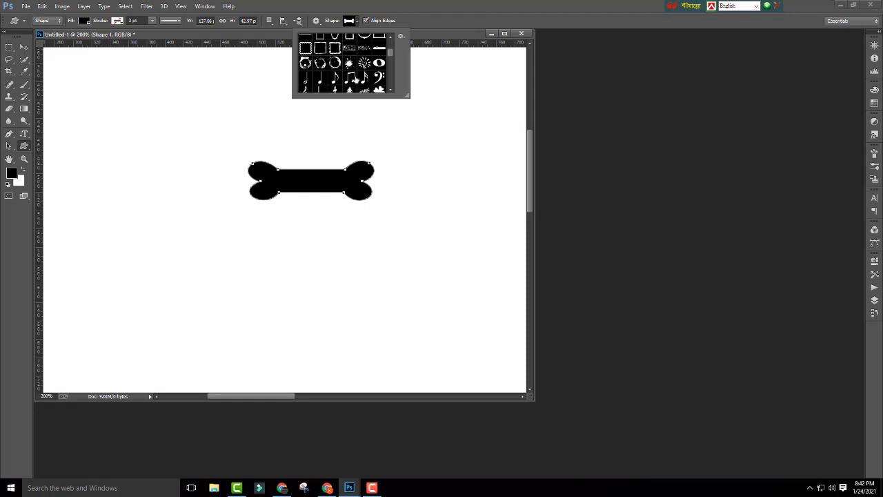
scroll(356, 79, "up", 1)
scroll(358, 79, "up", 2)
scroll(366, 79, "up", 1)
scroll(367, 78, "up", 1)
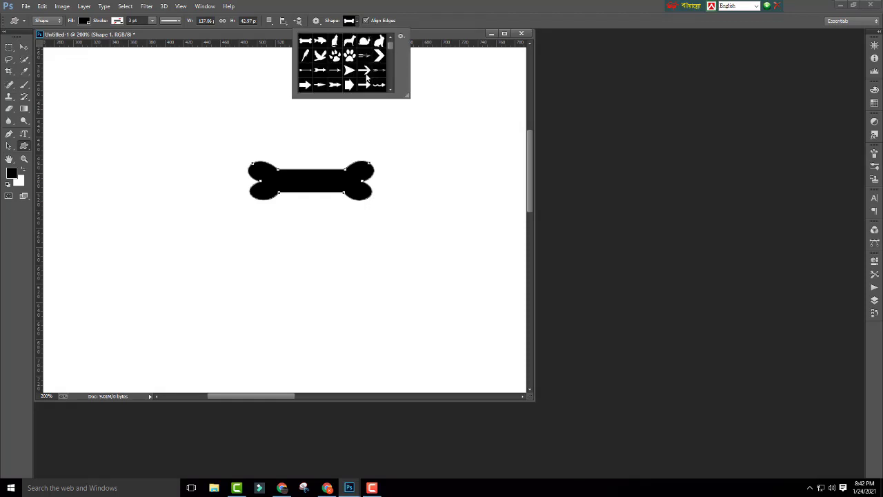
scroll(350, 81, "down", 1)
scroll(350, 80, "down", 1)
scroll(350, 82, "down", 1)
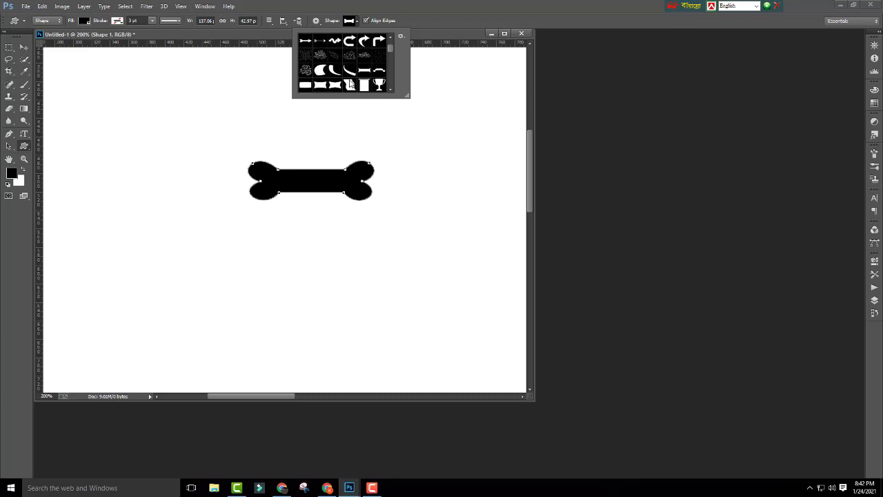
left_click(350, 74)
left_click_drag(185, 88, 255, 134)
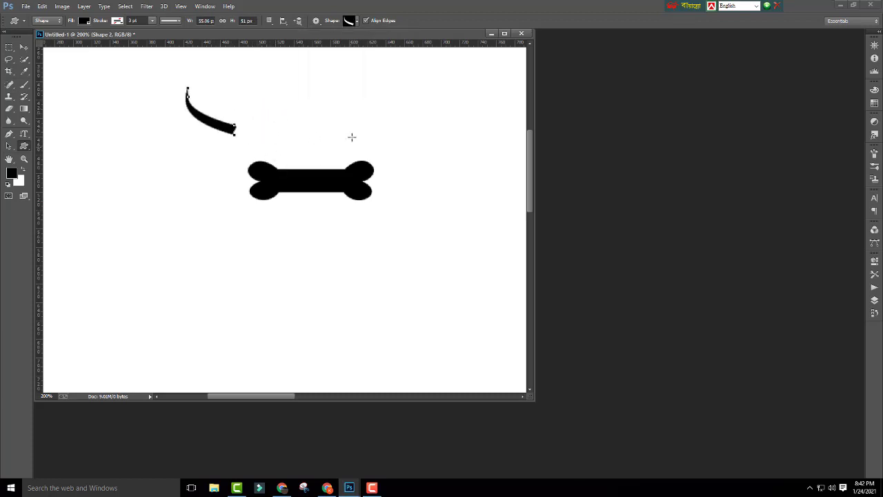
left_click(23, 47)
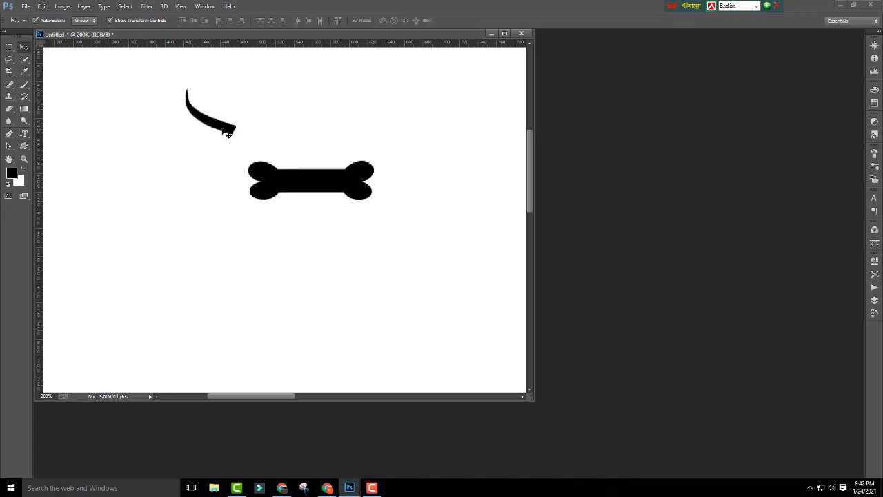
left_click_drag(229, 134, 318, 247)
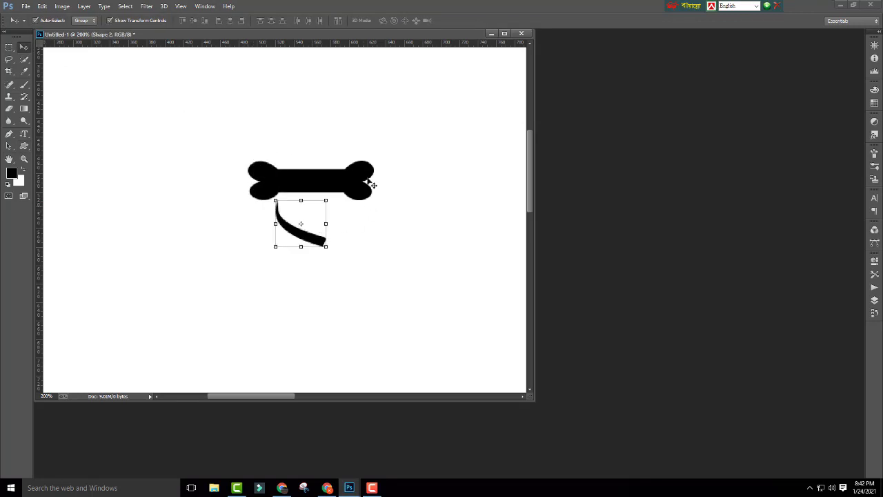
Draw a trophy custom shape to the left of the bone
left_click(23, 146)
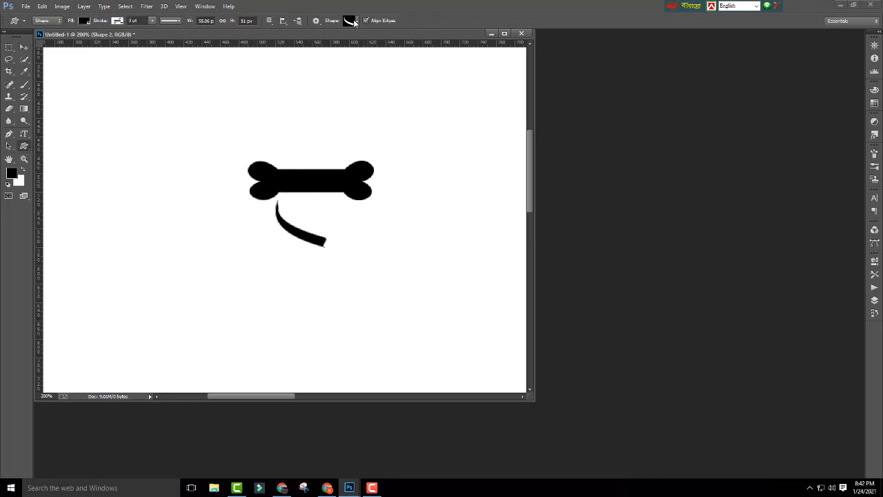
left_click(354, 23)
scroll(381, 64, "down", 2)
left_click(381, 64)
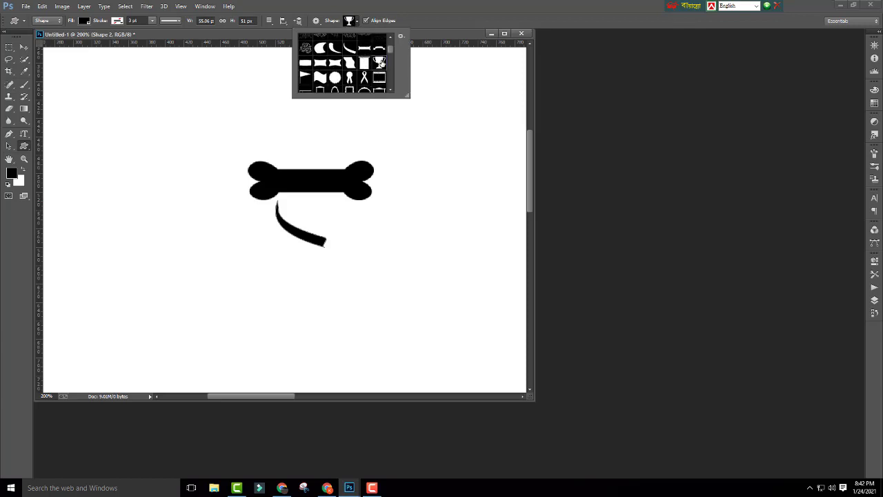
left_click(147, 115)
left_click_drag(147, 115, 229, 164)
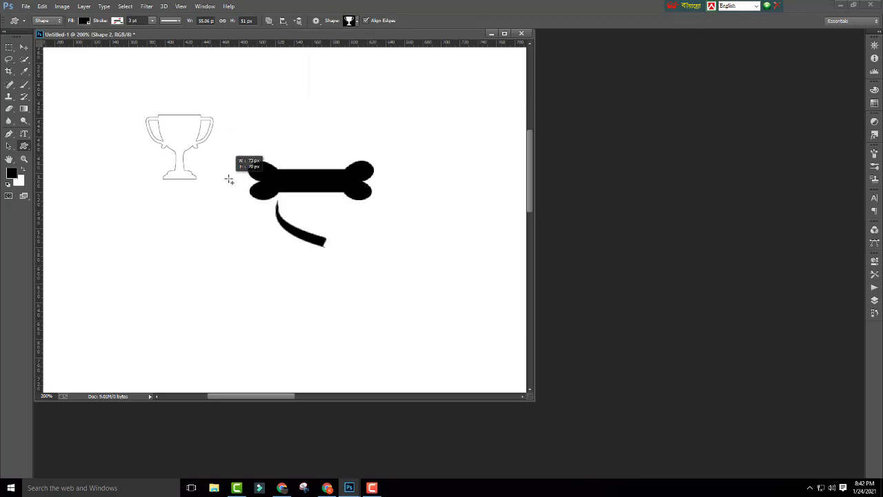
Nudge the trophy and curve layer slightly down and to the right
left_click(23, 47)
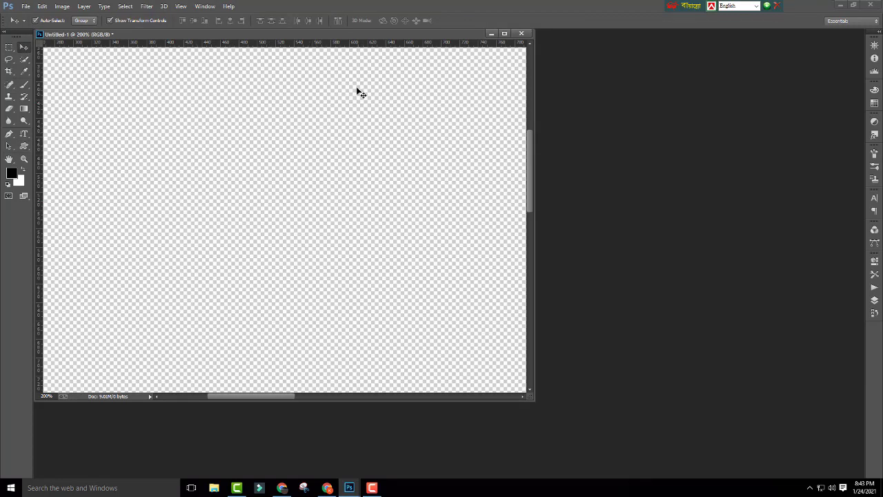
left_click(187, 135)
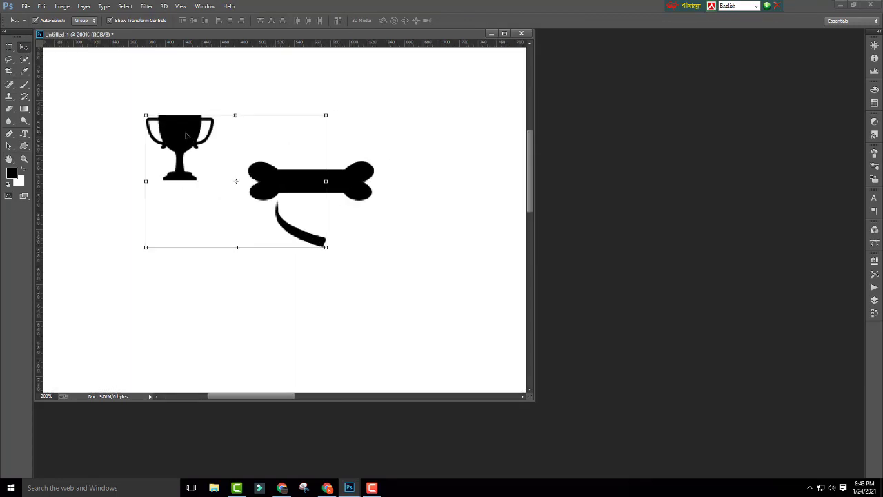
left_click_drag(186, 135, 198, 155)
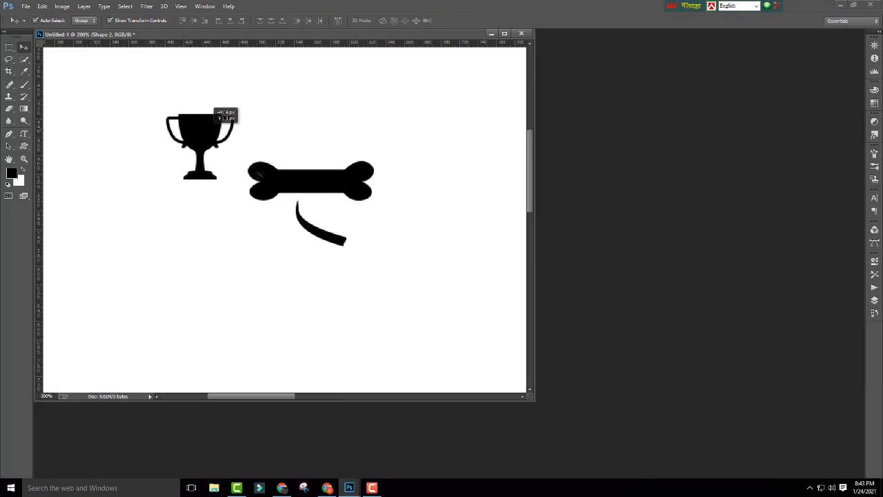
left_click(349, 124)
key("ctrl+alt+z")
key("ctrl+alt+z")
key("ctrl+alt+z")
key("ctrl+alt+z")
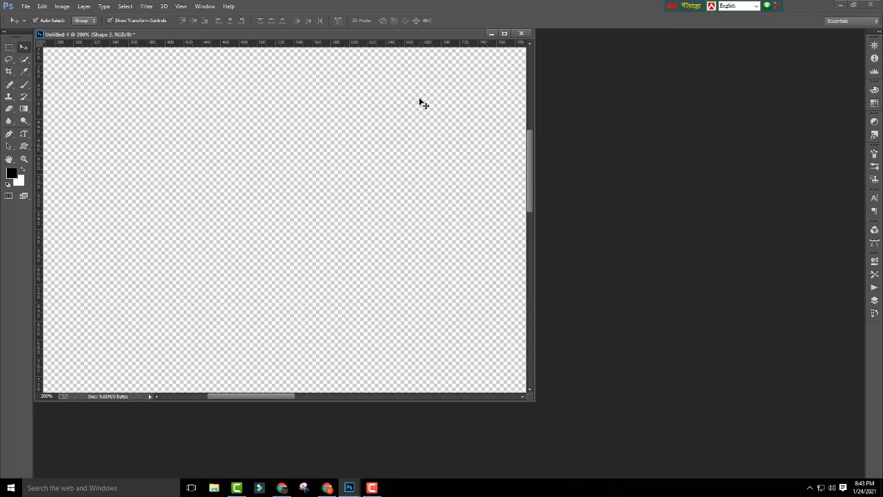
key("ctrl+shift+z")
key("ctrl+shift+z")
key("ctrl+shift+z")
left_click(24, 145)
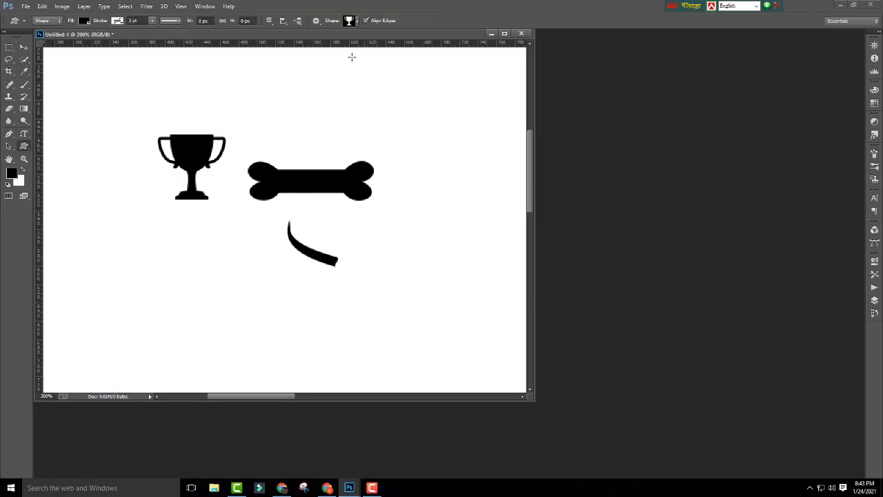
Draw the ornate square tile custom shape to the right of the bone
left_click(358, 22)
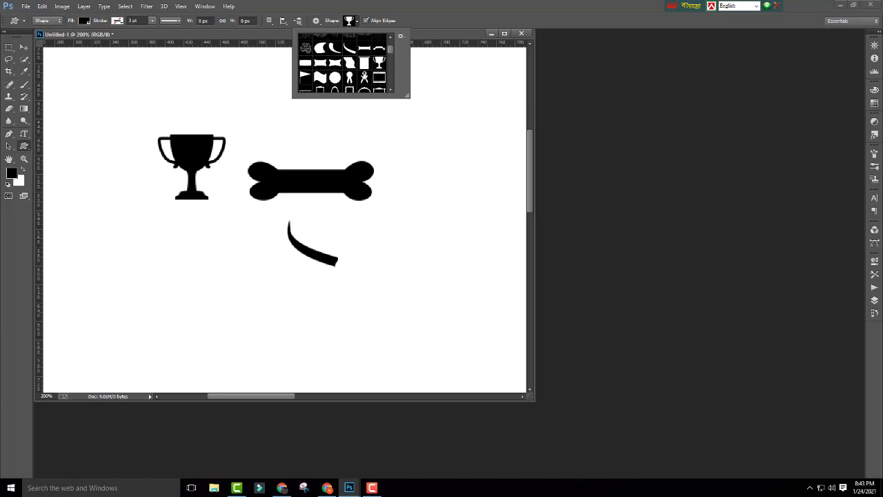
scroll(354, 67, "down", 2)
scroll(359, 76, "down", 2)
scroll(363, 85, "down", 2)
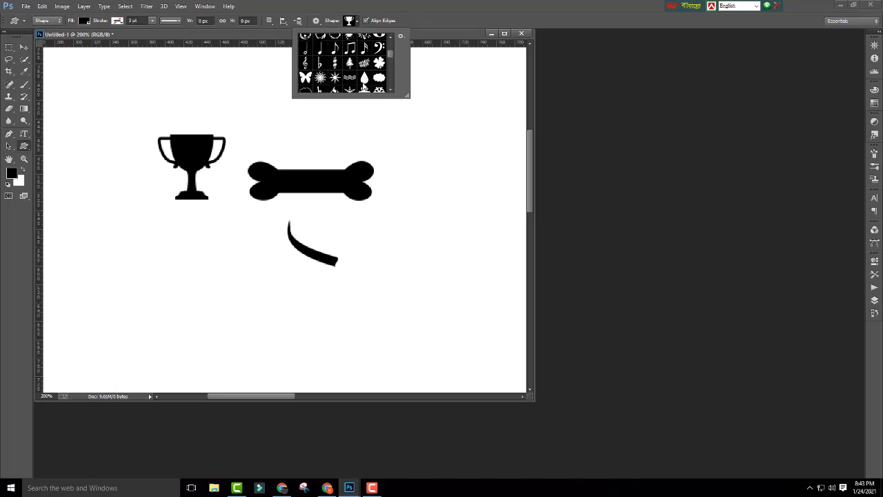
scroll(364, 85, "down", 2)
scroll(364, 85, "down", 2)
scroll(364, 86, "down", 2)
scroll(365, 85, "down", 2)
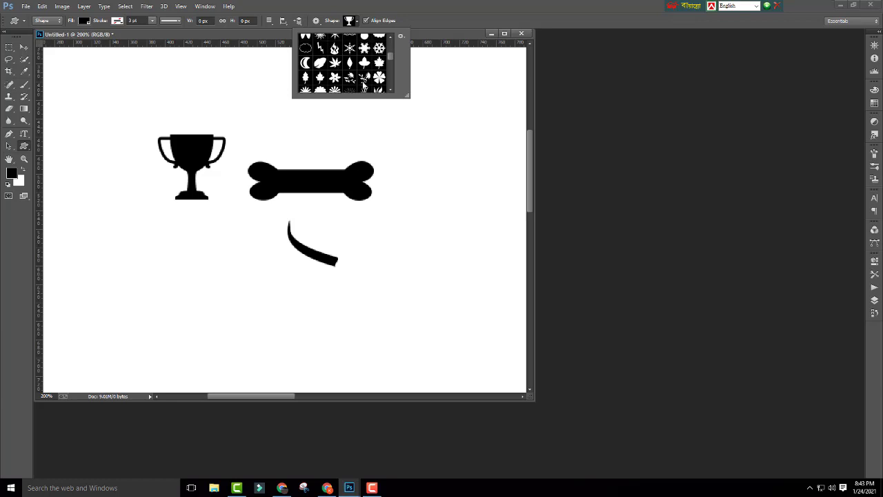
scroll(365, 86, "down", 2)
scroll(365, 86, "down", 2)
scroll(364, 85, "down", 2)
scroll(364, 86, "down", 1)
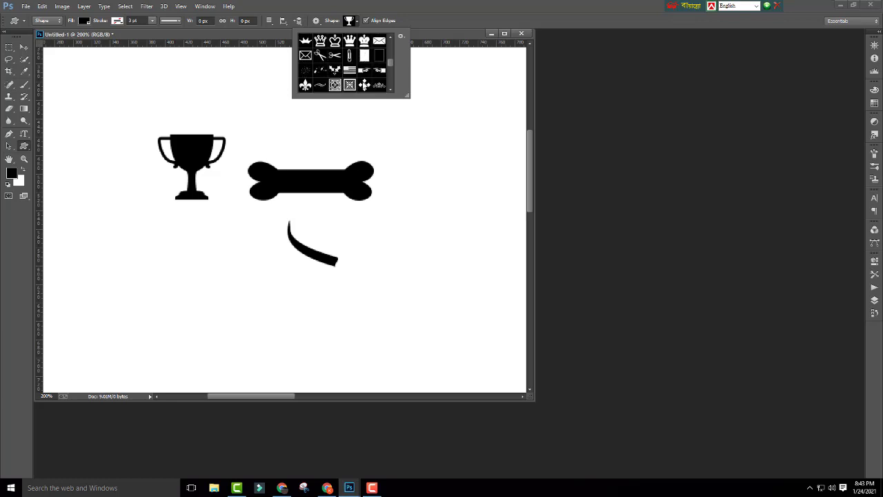
scroll(364, 85, "down", 2)
scroll(365, 85, "down", 1)
scroll(365, 86, "down", 1)
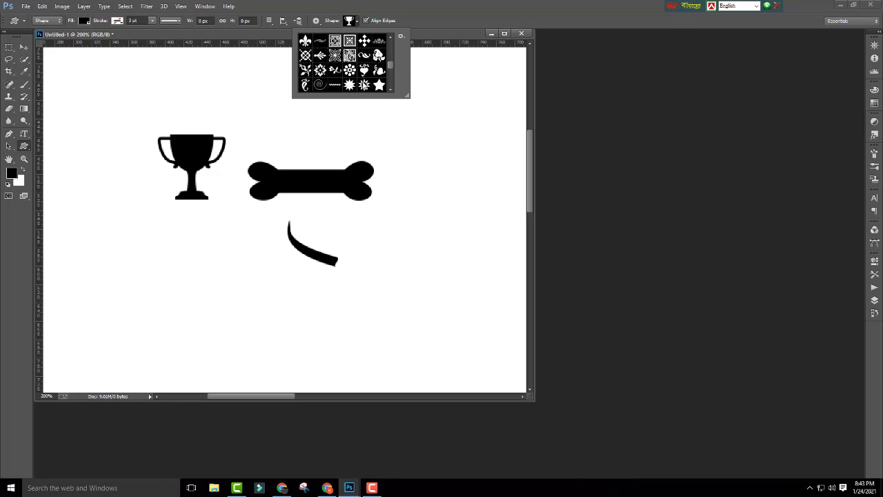
left_click(350, 55)
left_click_drag(425, 155, 496, 228)
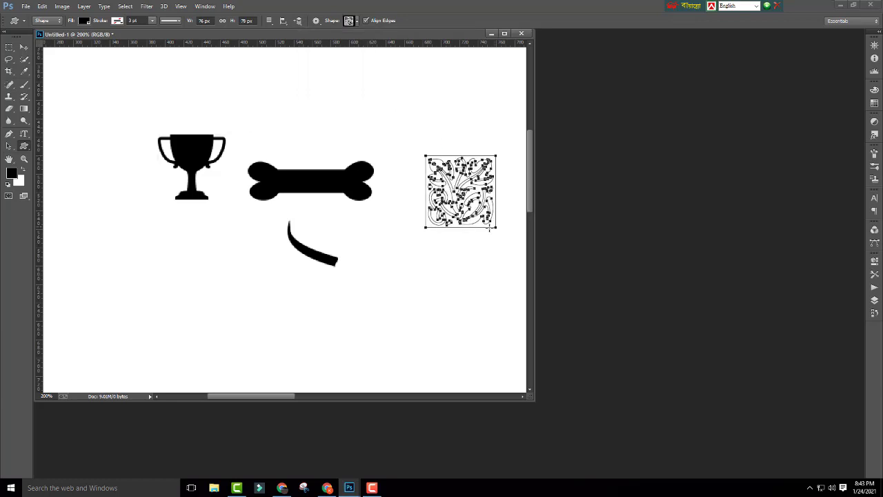
Reposition the ornate tile beside the bone
left_click(24, 47)
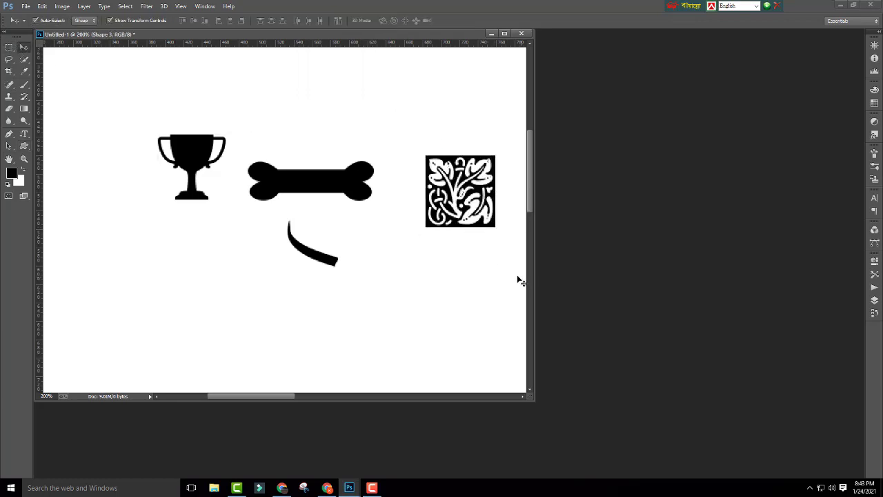
left_click_drag(472, 195, 437, 146)
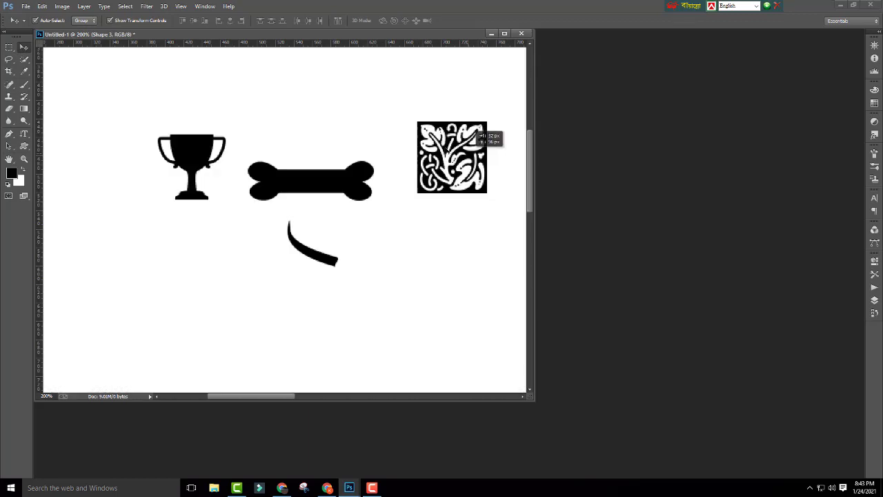
left_click(467, 205)
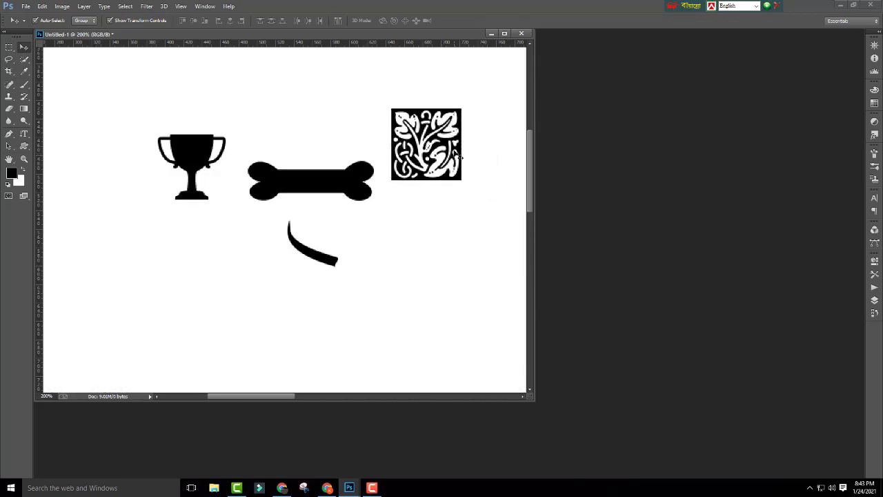
left_click_drag(445, 131, 455, 203)
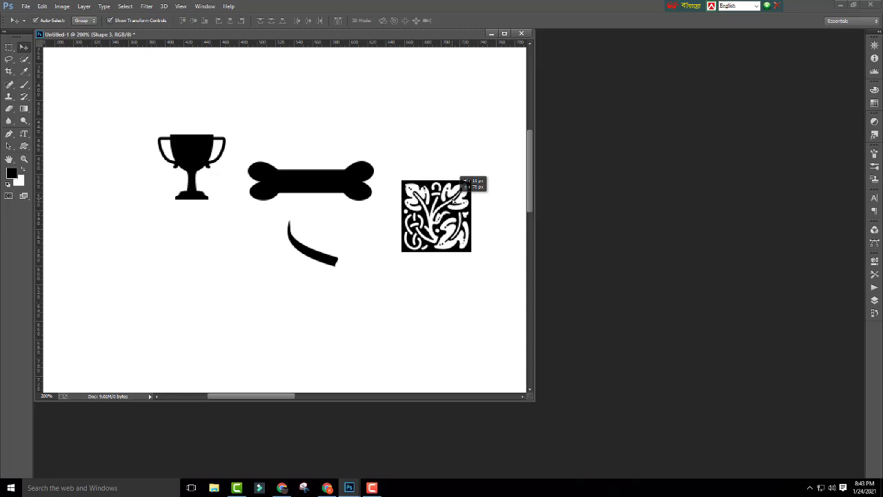
Recolour the Shape 3 tile fill to red #ff0000 and move it to the upper right
left_click(874, 301)
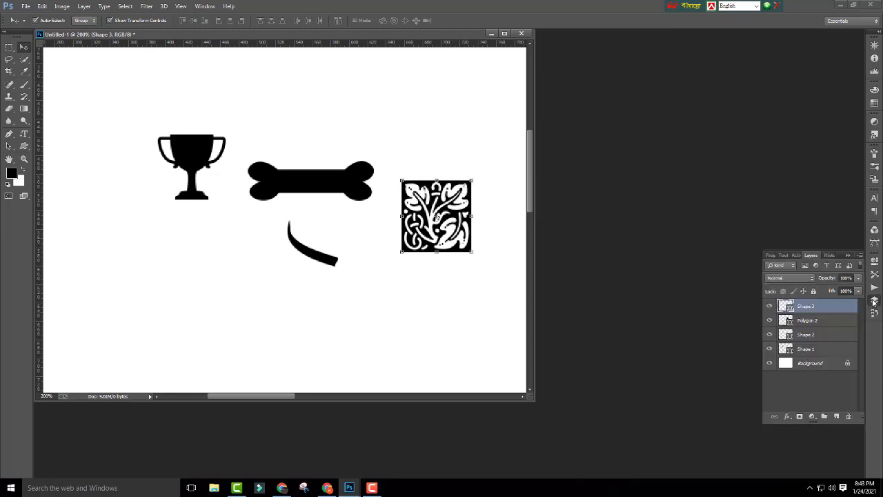
double_click(789, 308)
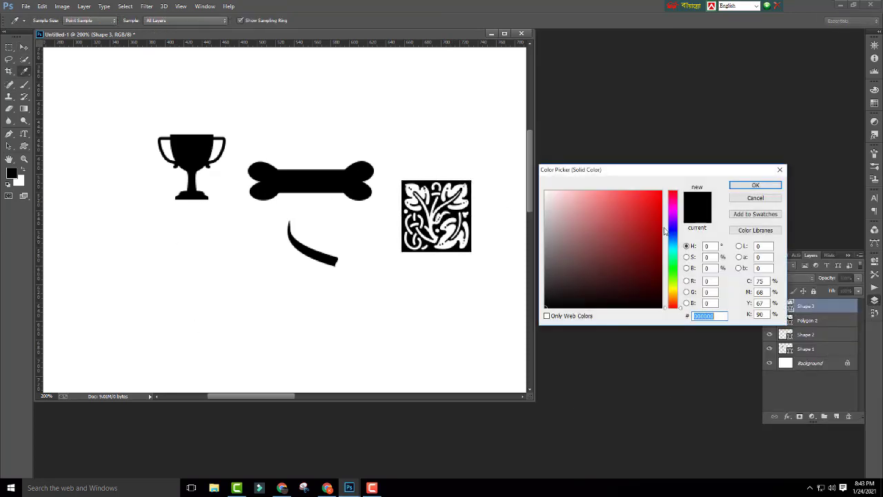
mouse_move(647, 214)
left_mouse_down()
mouse_move(681, 190)
mouse_move(601, 196)
mouse_move(658, 221)
left_mouse_up()
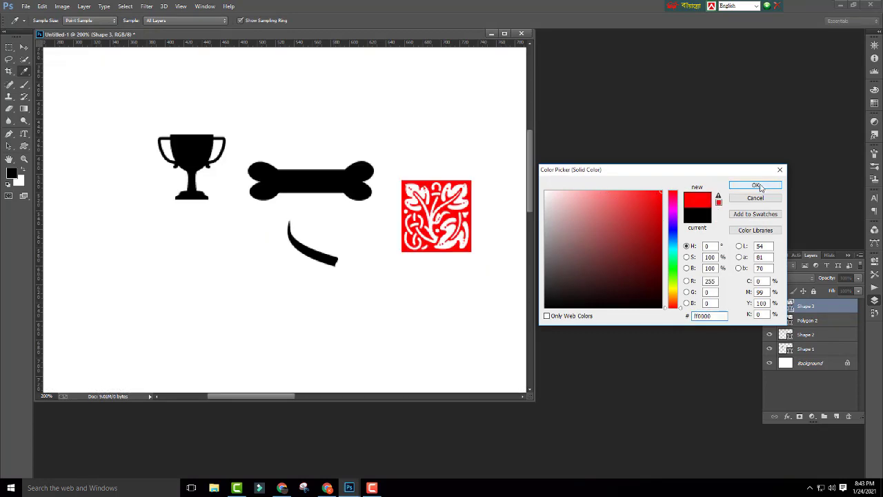
left_click(753, 185)
left_click_drag(460, 221, 443, 142)
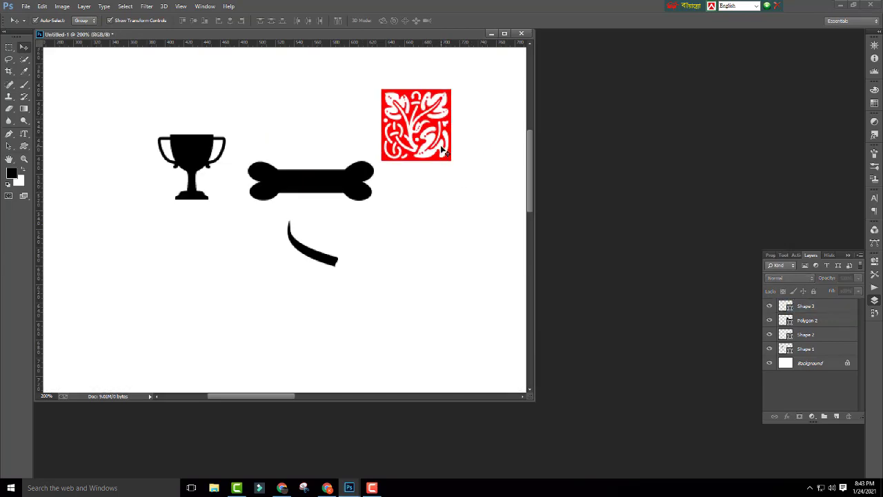
left_click_drag(445, 150, 487, 230)
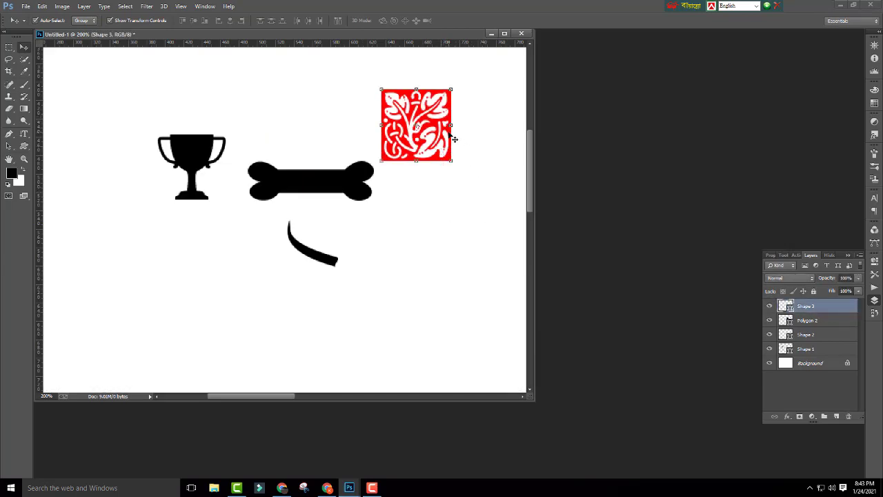
Delete the red tile, the bone, and the trophy-and-curve shapes
key("Delete")
left_click(343, 187)
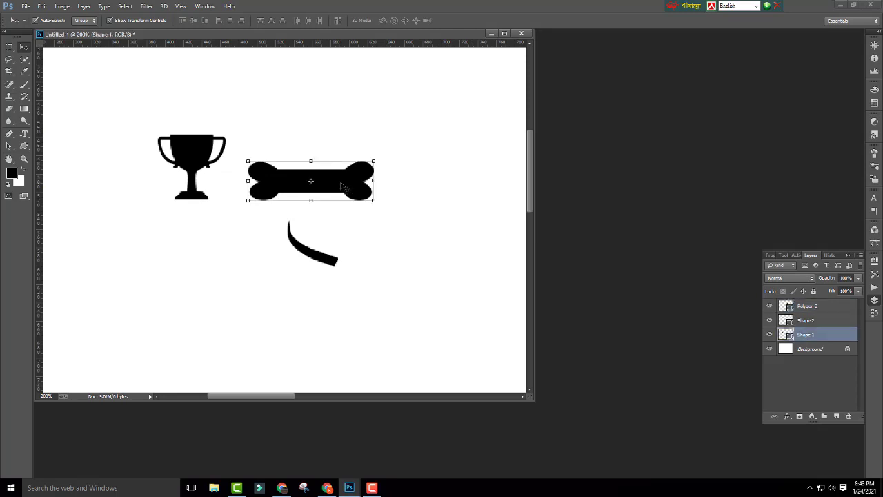
key("Delete")
left_click(188, 155)
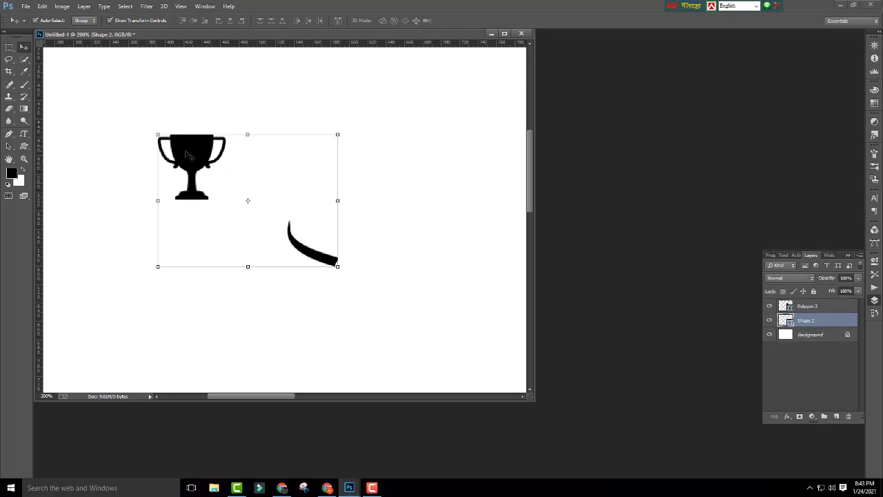
key("Delete")
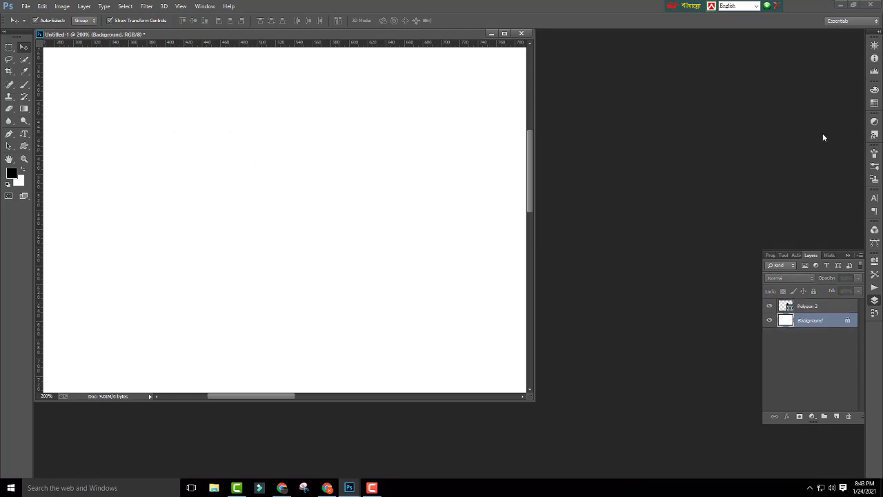
Close Untitled-1 without saving, minimize Photoshop and refresh the desktop
left_click(522, 34)
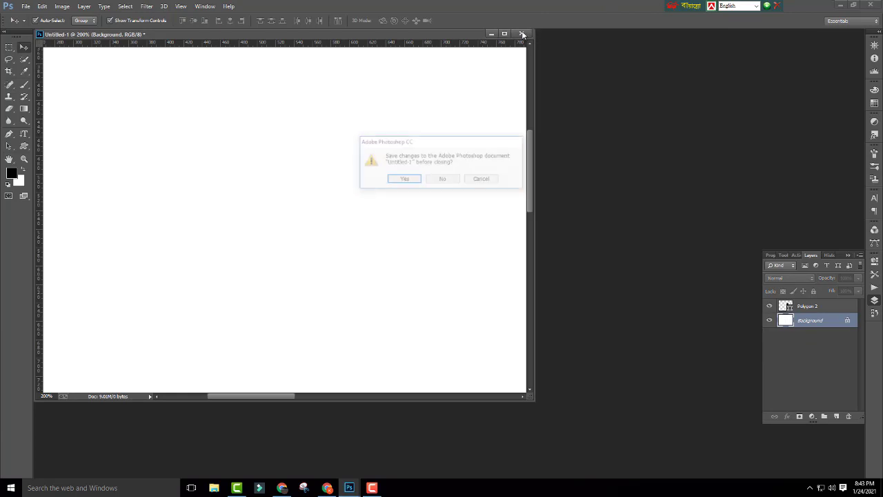
left_click(445, 181)
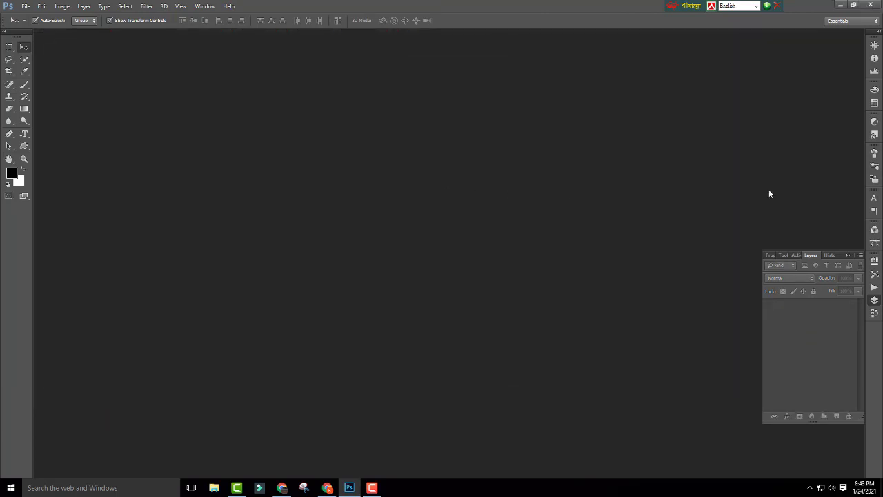
left_click(840, 5)
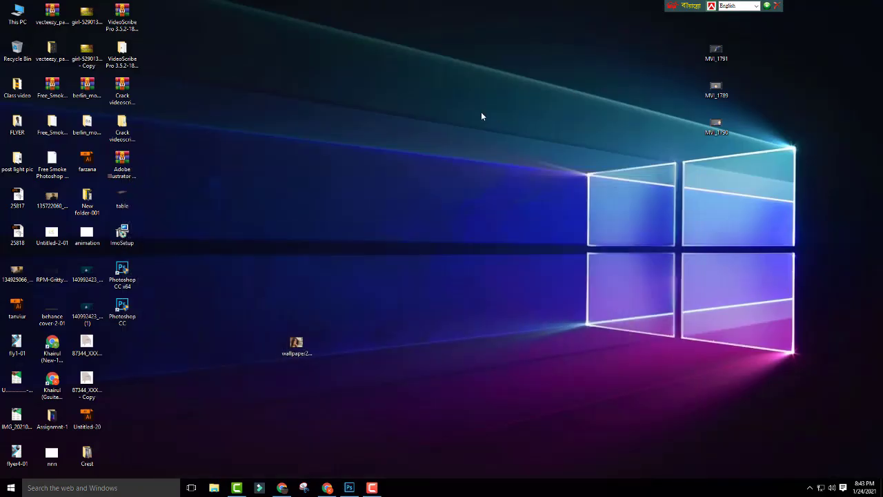
right_click(481, 111)
left_click(510, 139)
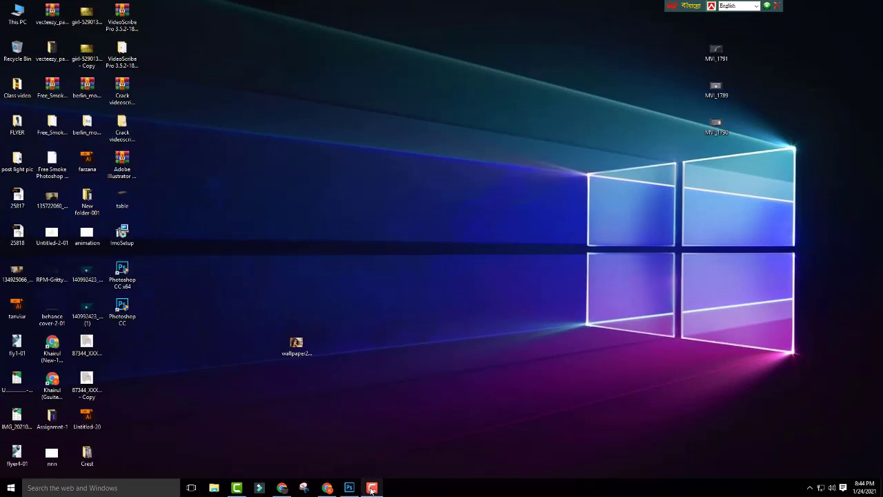